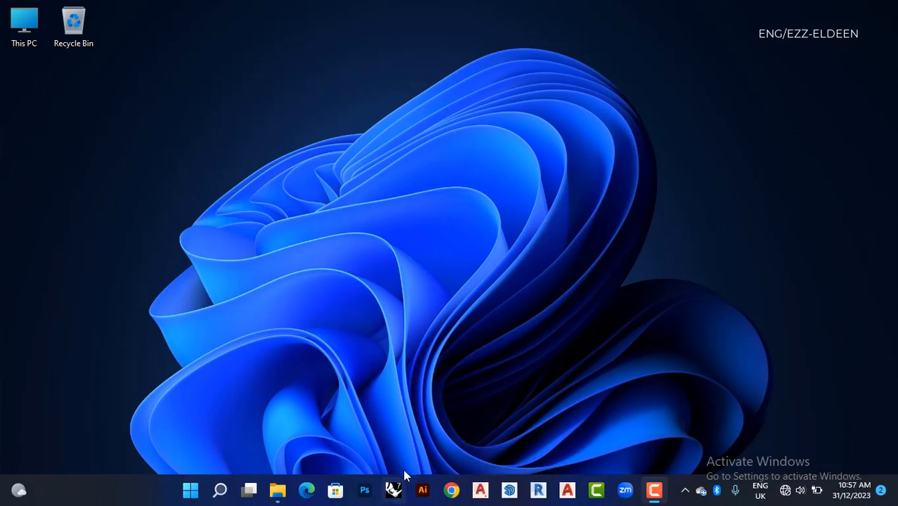
- Launch Photoshop, start a new document and look over the recent document presets
{"action": "left_click", "coordinate": [369, 491]}
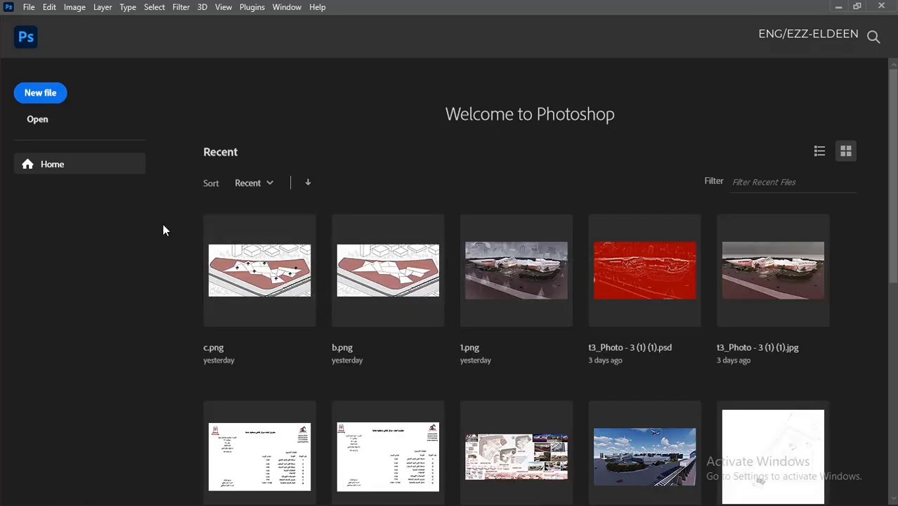
{"action": "left_click", "coordinate": [31, 9]}
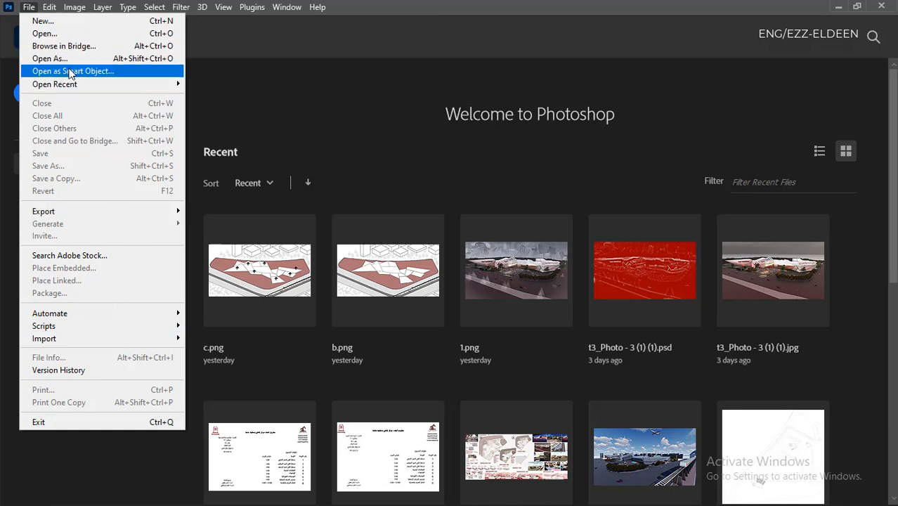
{"action": "left_click", "coordinate": [221, 39]}
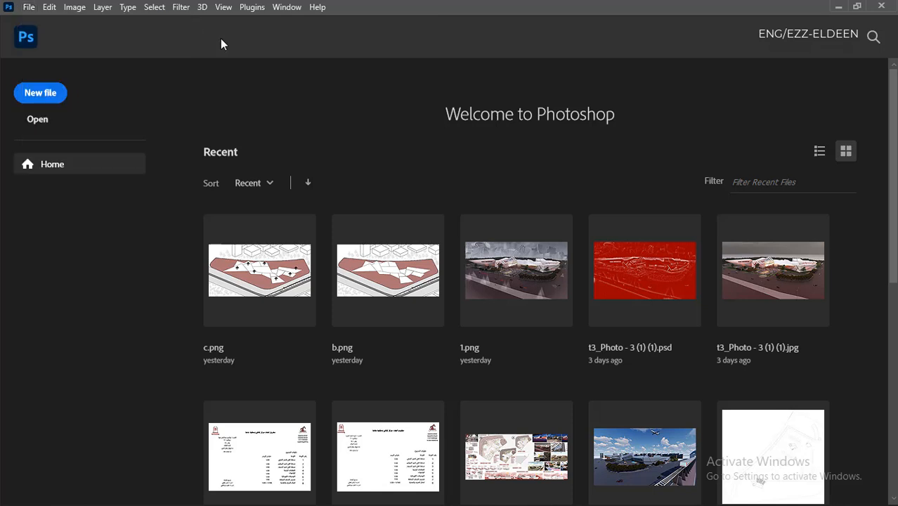
{"action": "left_click", "coordinate": [31, 8]}
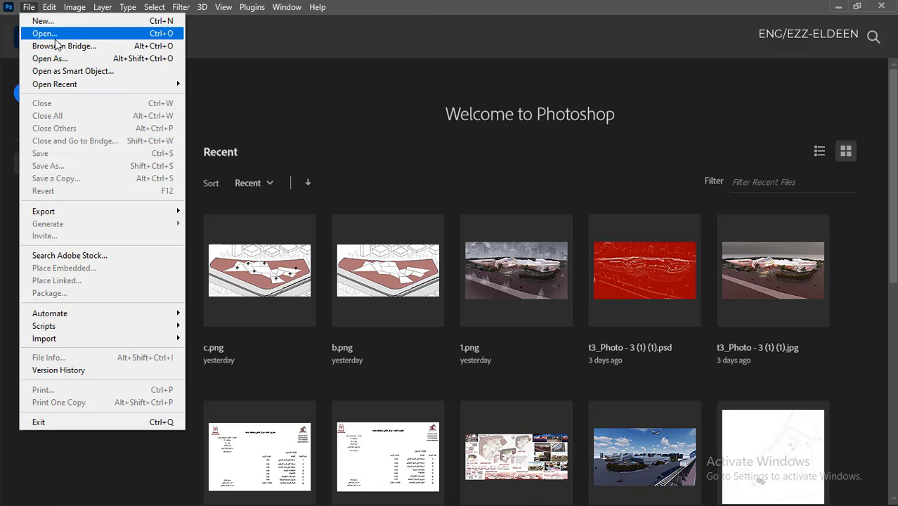
{"action": "left_click", "coordinate": [166, 23]}
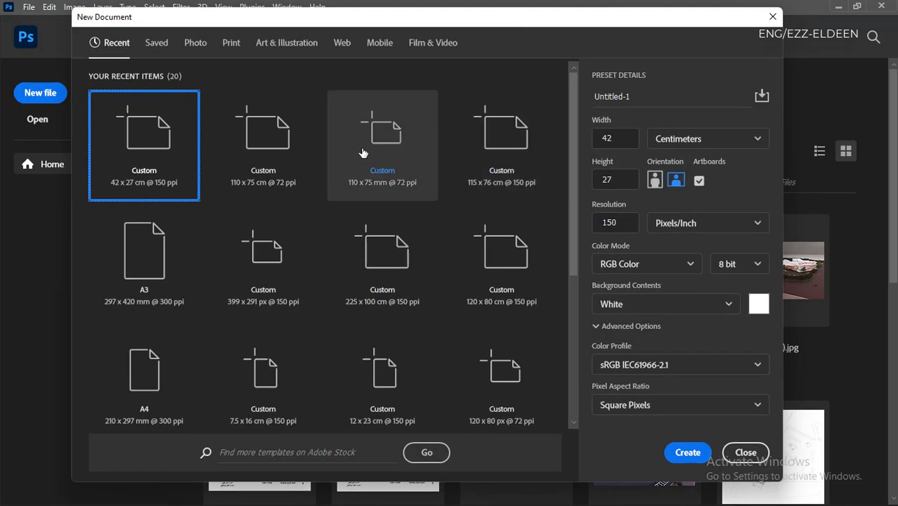
{"action": "scroll", "coordinate": [362, 153], "scroll_direction": "down", "scroll_amount": 3}
{"action": "scroll", "coordinate": [381, 244], "scroll_direction": "up", "scroll_amount": 3}
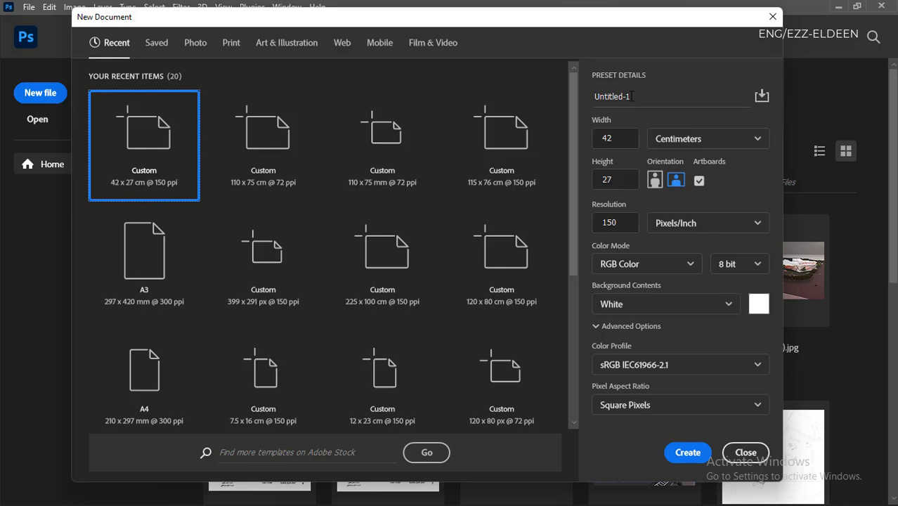
- Name the new document ps1 and save its 42 x 27 cm, 150 ppi settings as the preset Saved 1
{"action": "left_click_drag", "start_coordinate": [633, 97], "coordinate": [565, 97]}
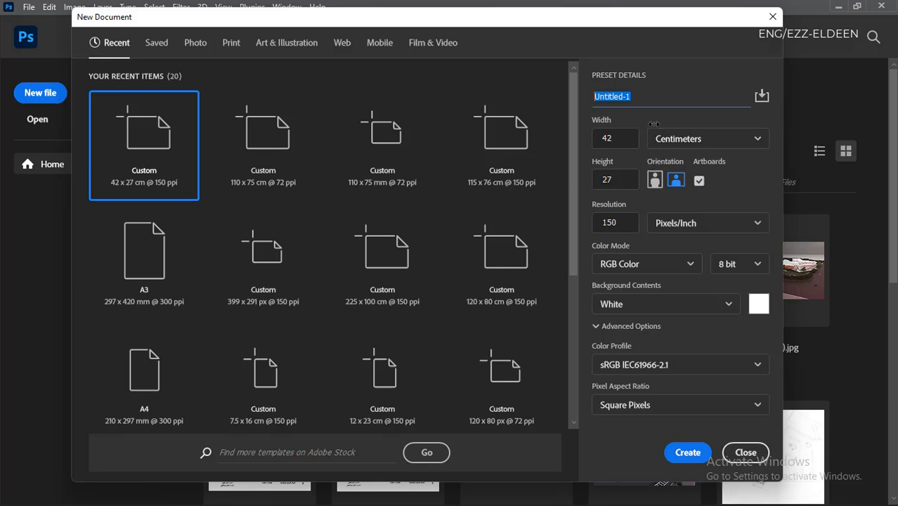
{"action": "type", "text": "ps1"}
{"action": "left_click", "coordinate": [762, 96]}
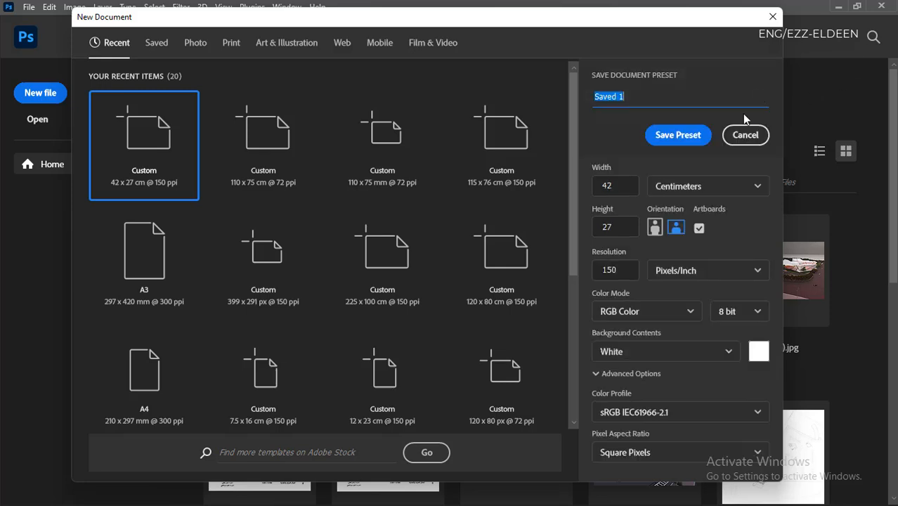
{"action": "left_click", "coordinate": [680, 137]}
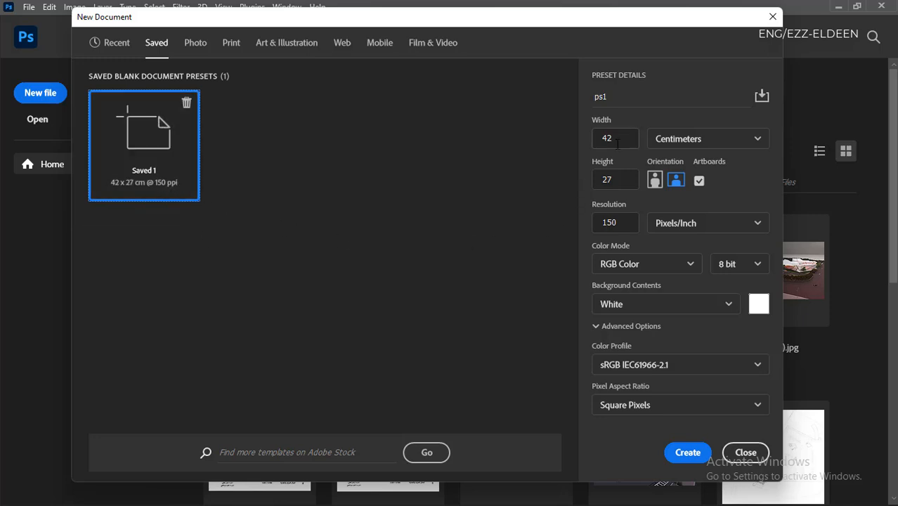
- Look through the blank Print document presets and return to the recent 42 x 27 cm preset
{"action": "left_click", "coordinate": [107, 43]}
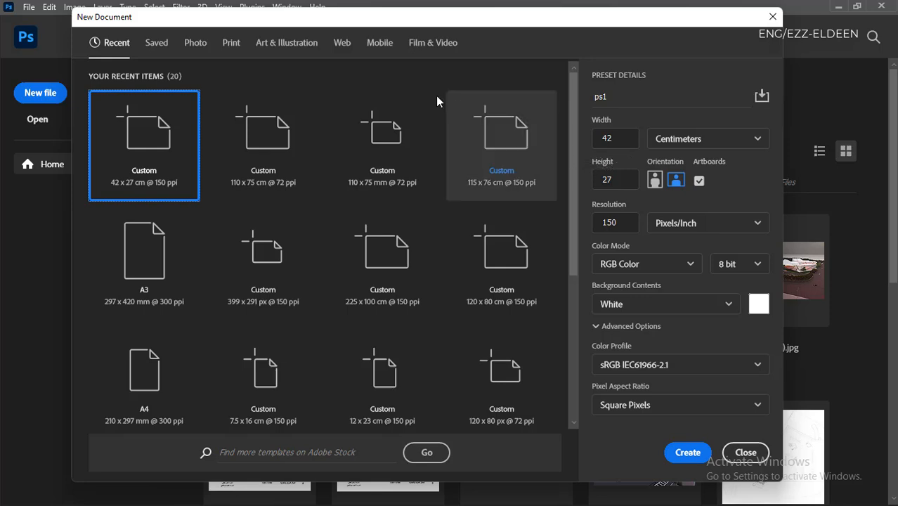
{"action": "left_click", "coordinate": [231, 46]}
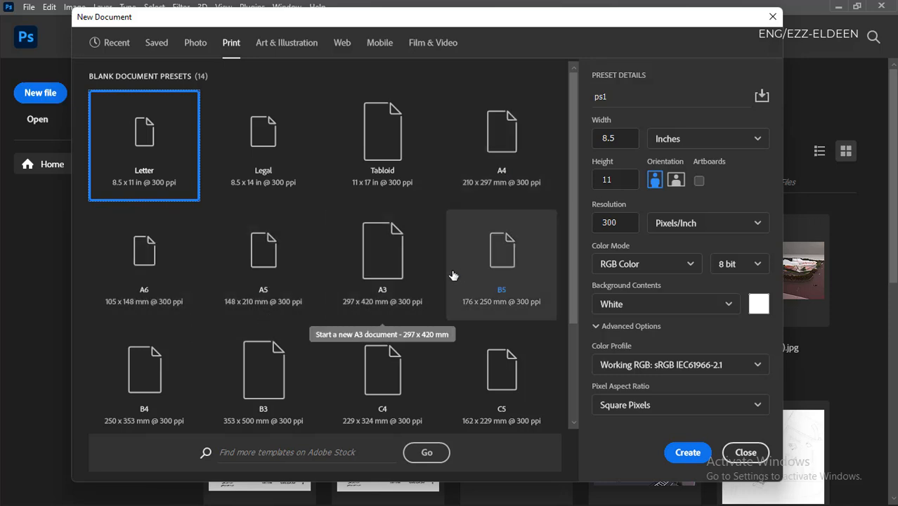
{"action": "scroll", "coordinate": [468, 270], "scroll_direction": "down", "scroll_amount": 2}
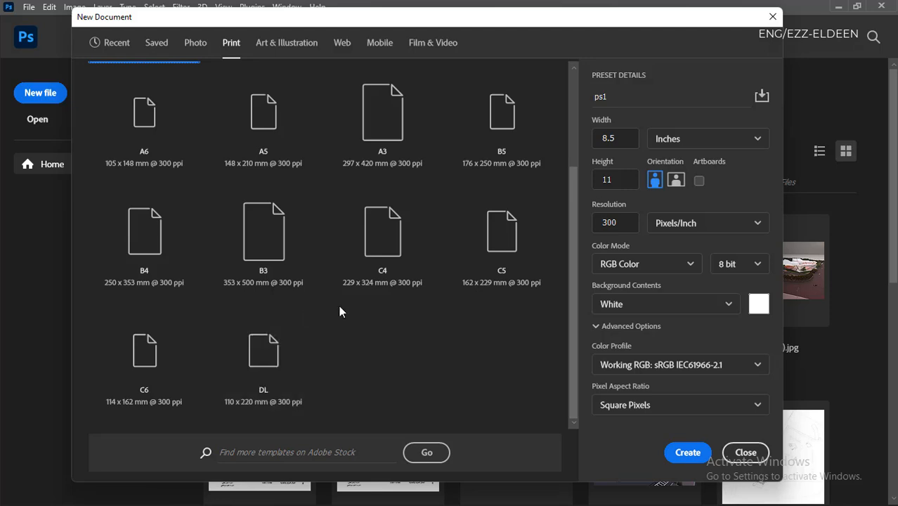
{"action": "scroll", "coordinate": [340, 309], "scroll_direction": "up", "scroll_amount": 1}
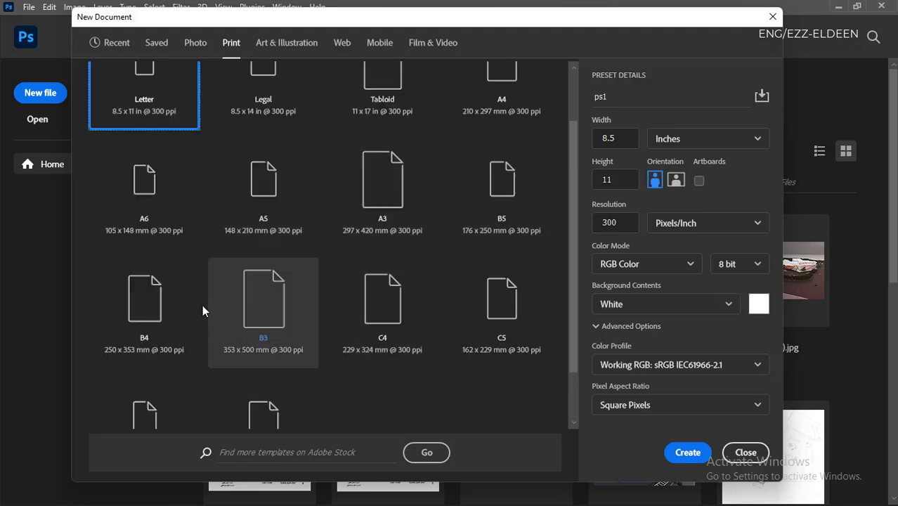
{"action": "scroll", "coordinate": [506, 155], "scroll_direction": "up", "scroll_amount": 1}
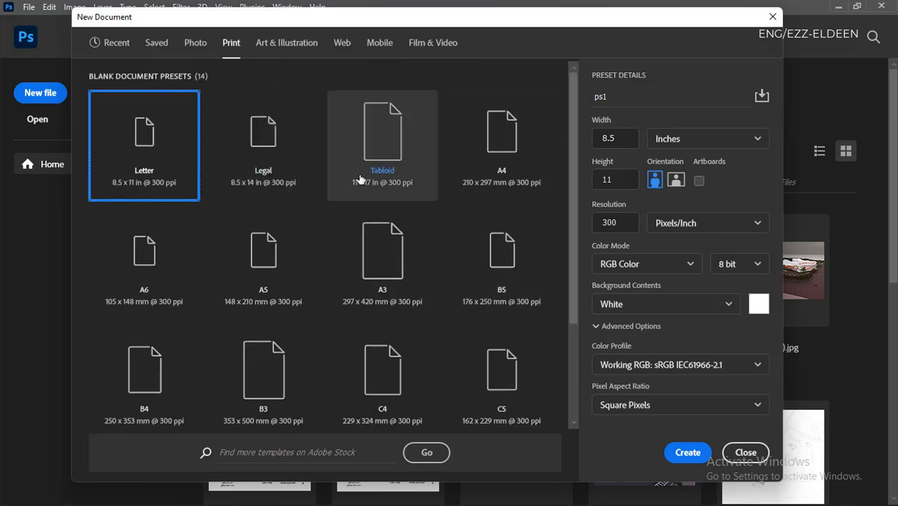
{"action": "left_click", "coordinate": [113, 47]}
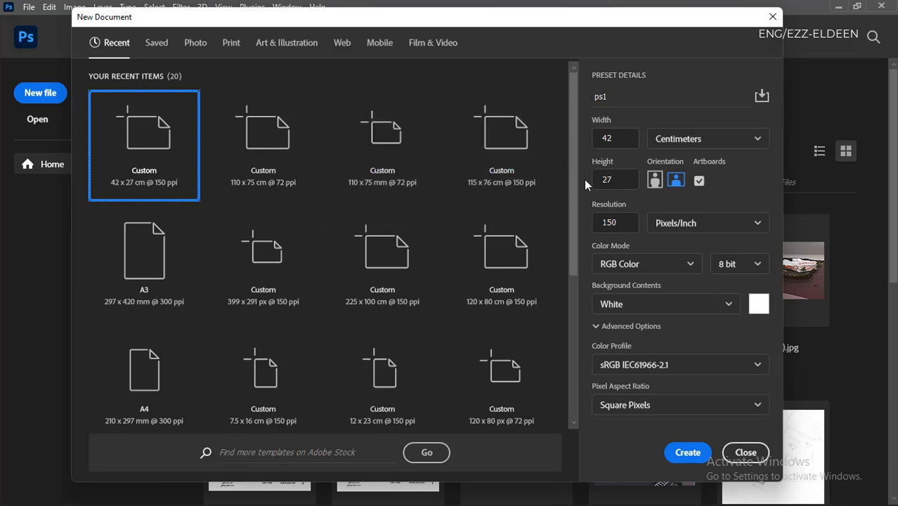
- Set the document width to 120 and the height to 80 centimeters, and check the available measurement units
{"action": "left_click", "coordinate": [608, 138]}
{"action": "double_click", "coordinate": [604, 138]}
{"action": "type", "text": "120"}
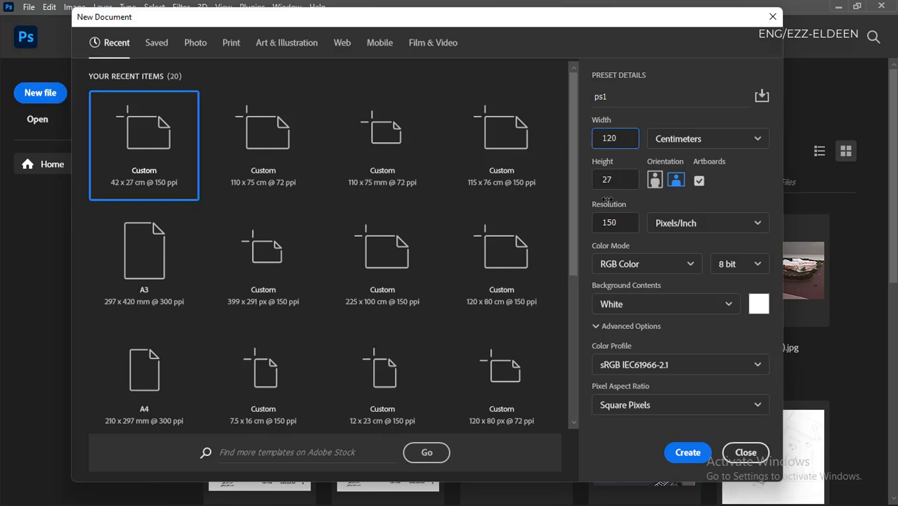
{"action": "key", "text": "Tab"}
{"action": "type", "text": "80"}
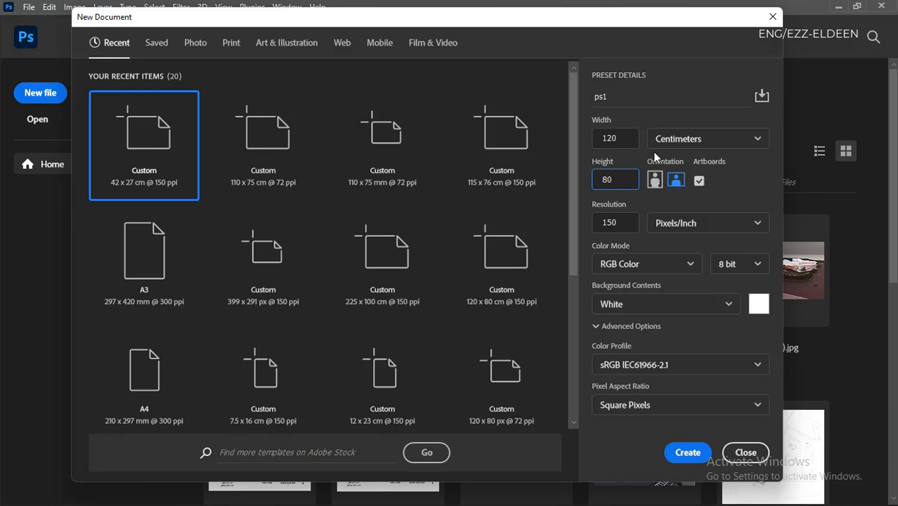
{"action": "left_click", "coordinate": [678, 143]}
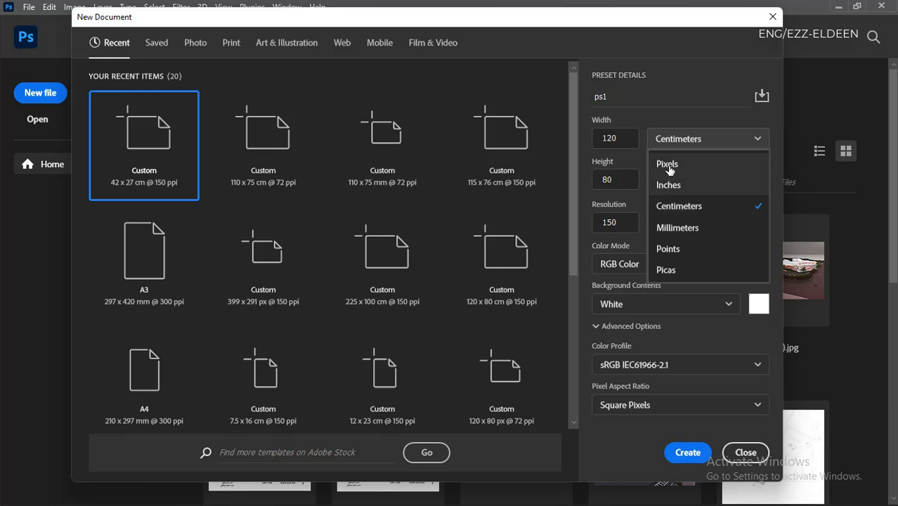
{"action": "left_click", "coordinate": [664, 119]}
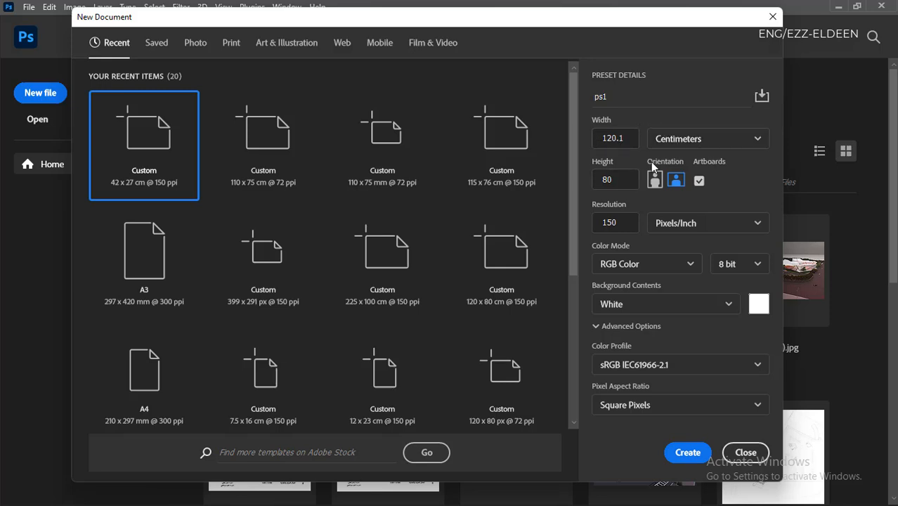
- Re-enter the document size as exactly 120 cm wide and 80 cm high
{"action": "left_click", "coordinate": [618, 180]}
{"action": "type", "text": "78"}
{"action": "left_click_drag", "start_coordinate": [626, 143], "coordinate": [573, 150]}
{"action": "type", "text": "18"}
{"action": "type", "text": "120"}
{"action": "key", "text": "Tab"}
{"action": "type", "text": "80"}
- Set the document resolution to 150 pixels/inch
{"action": "left_click", "coordinate": [628, 223]}
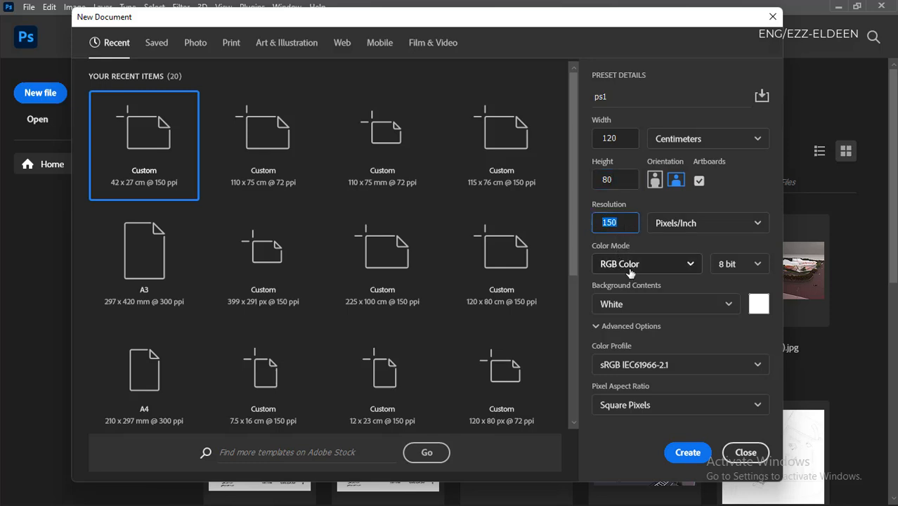
{"action": "left_click", "coordinate": [726, 223]}
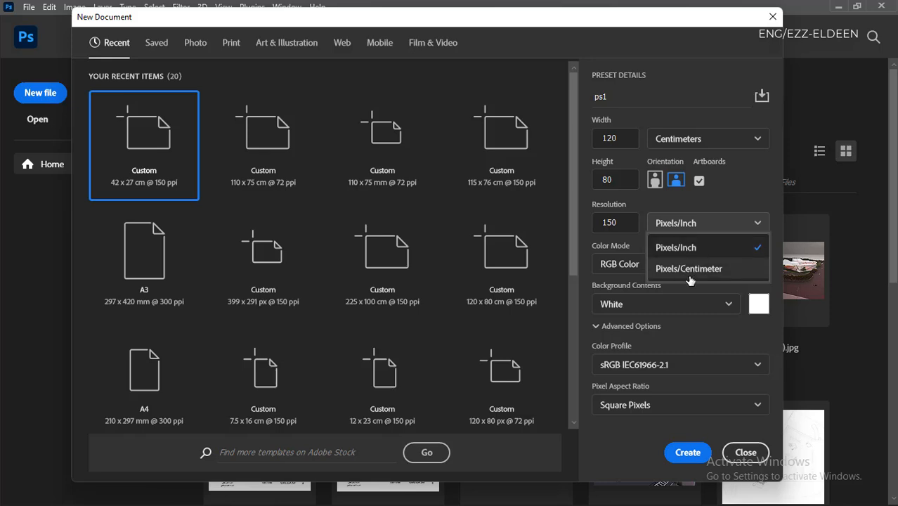
{"action": "left_click", "coordinate": [691, 250]}
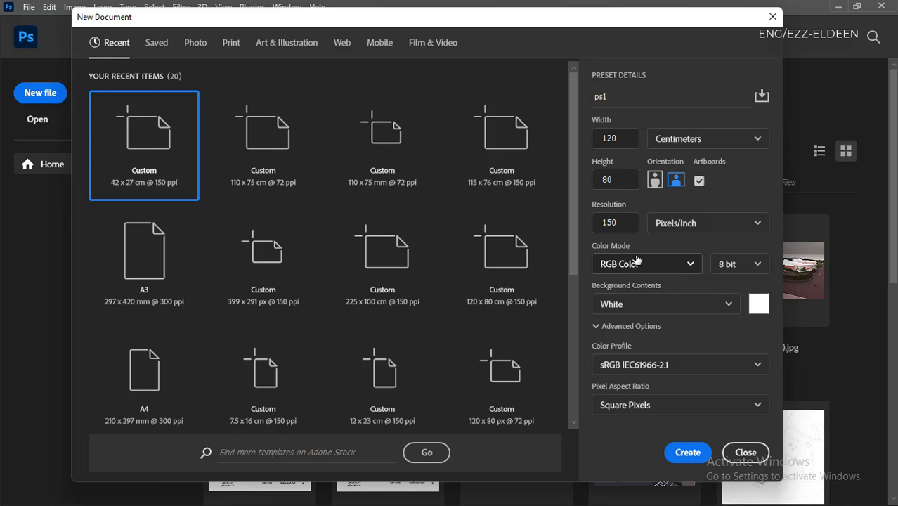
{"action": "double_click", "coordinate": [621, 223]}
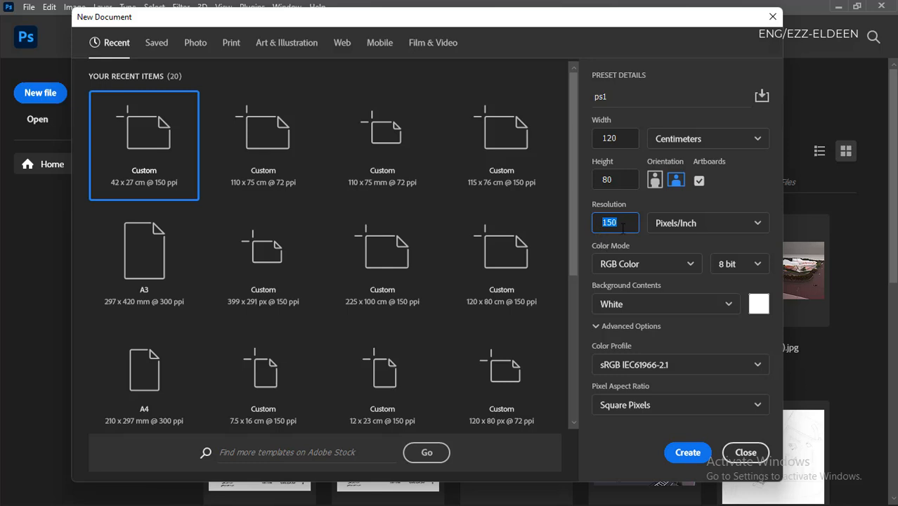
{"action": "left_click_drag", "start_coordinate": [622, 229], "coordinate": [597, 230]}
{"action": "type", "text": "300"}
{"action": "left_click_drag", "start_coordinate": [618, 224], "coordinate": [580, 226]}
{"action": "type", "text": "150"}
{"action": "left_click_drag", "start_coordinate": [618, 223], "coordinate": [585, 225]}
- Check the available color modes, keeping RGB Color, and collapse the advanced options
{"action": "left_click", "coordinate": [682, 269]}
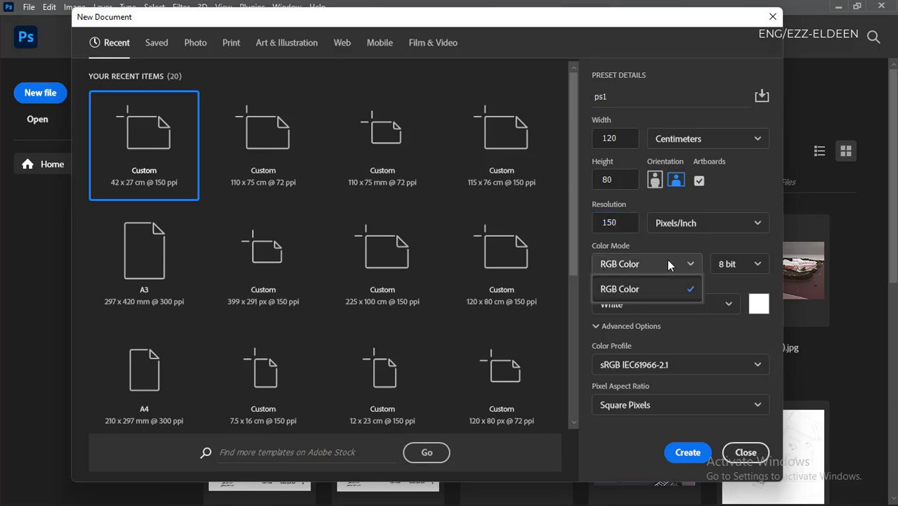
{"action": "left_click", "coordinate": [667, 260]}
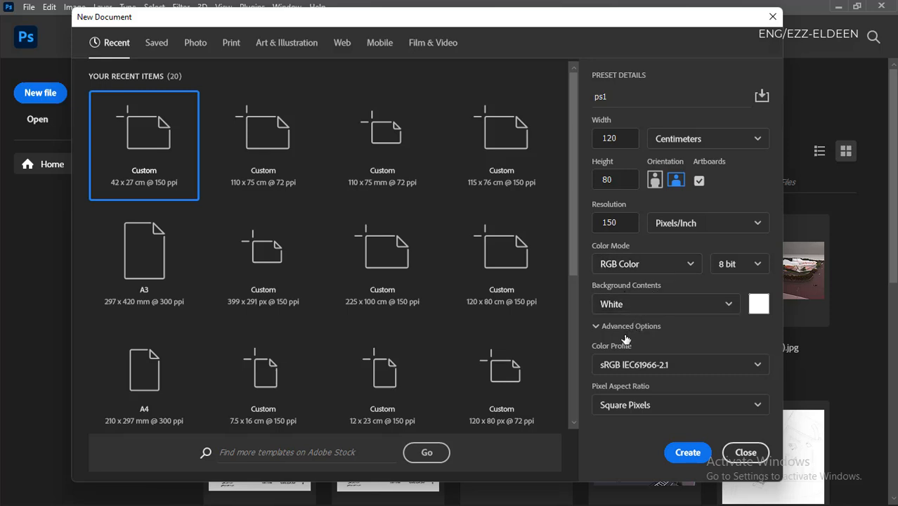
{"action": "left_click", "coordinate": [689, 268]}
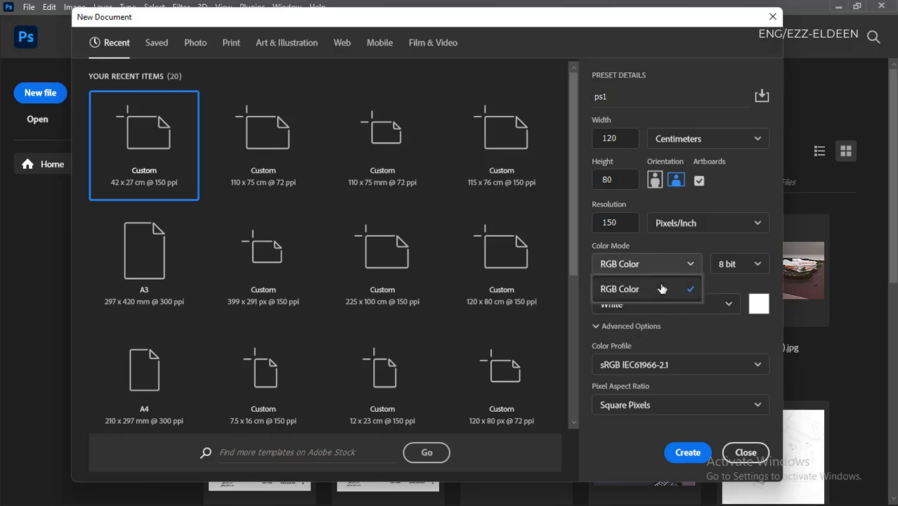
{"action": "left_click", "coordinate": [645, 328]}
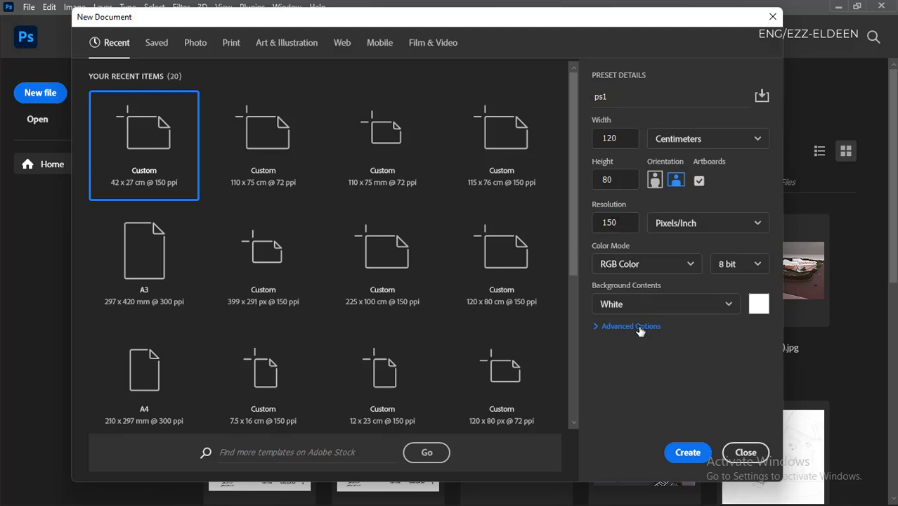
- Switch the color depth to 16 bit and back to 8 bit
{"action": "left_click", "coordinate": [737, 265]}
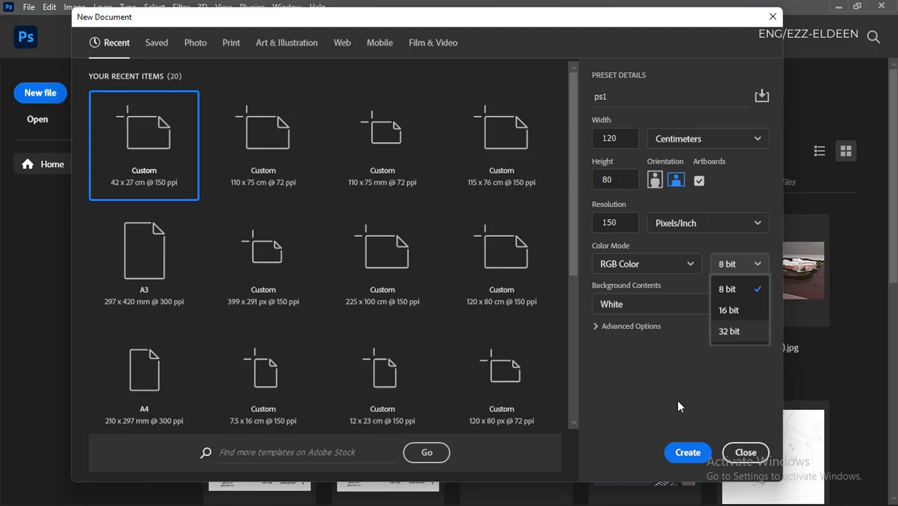
{"action": "left_click", "coordinate": [734, 310]}
{"action": "left_click", "coordinate": [758, 269]}
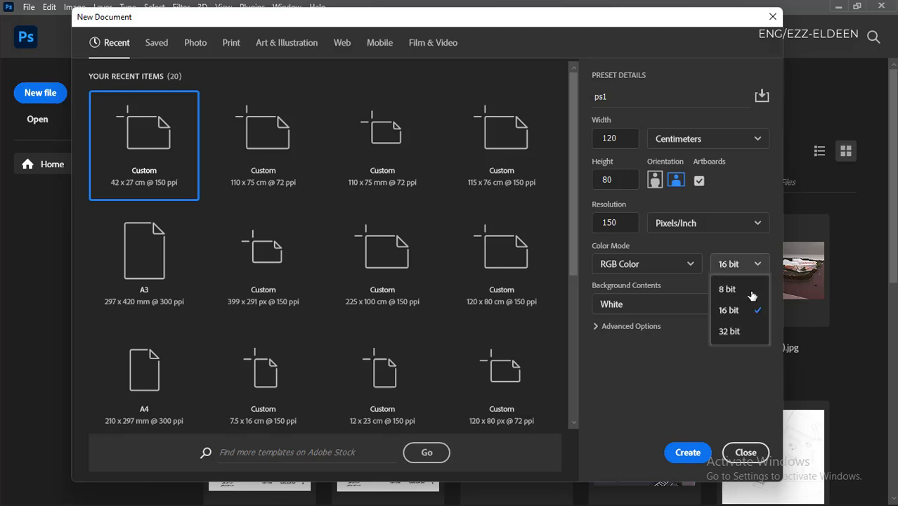
{"action": "left_click", "coordinate": [744, 289]}
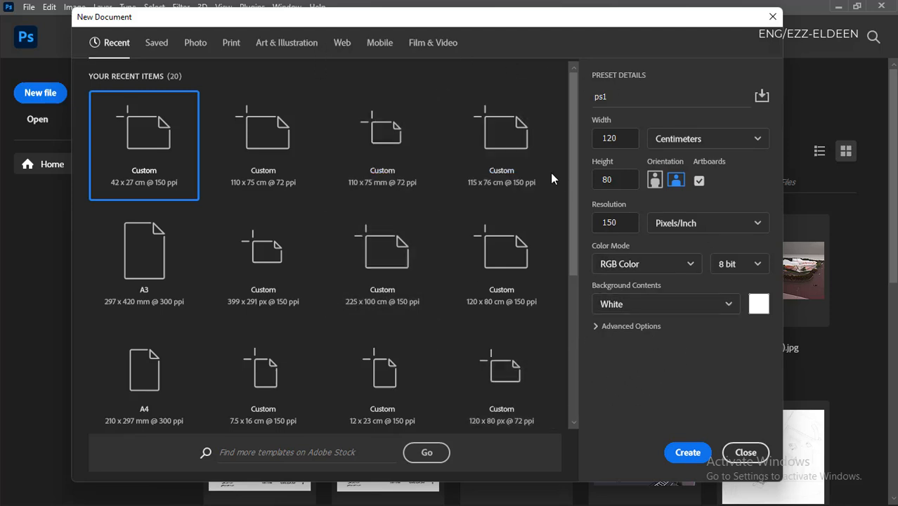
- Review the color profiles offered in the advanced options without changing the profile, and collapse the section
{"action": "left_click", "coordinate": [618, 327]}
{"action": "left_click", "coordinate": [661, 367]}
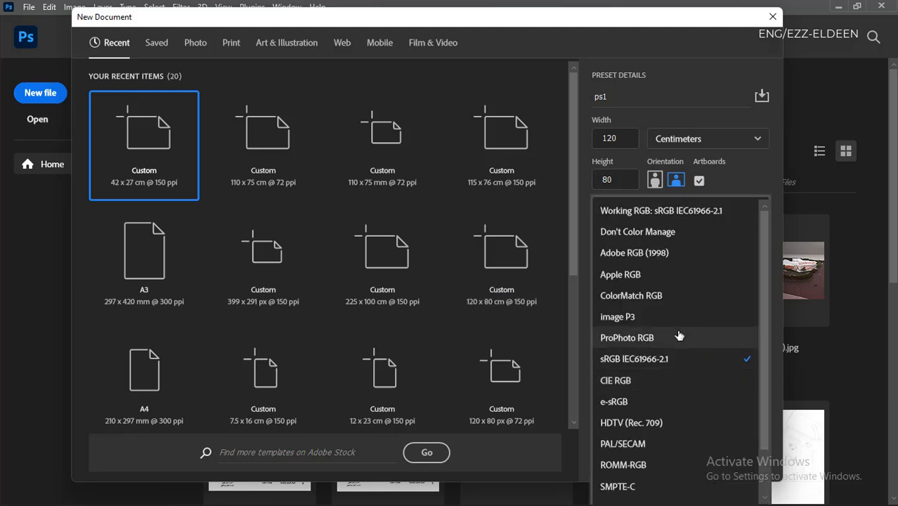
{"action": "scroll", "coordinate": [652, 430], "scroll_direction": "down", "scroll_amount": 2}
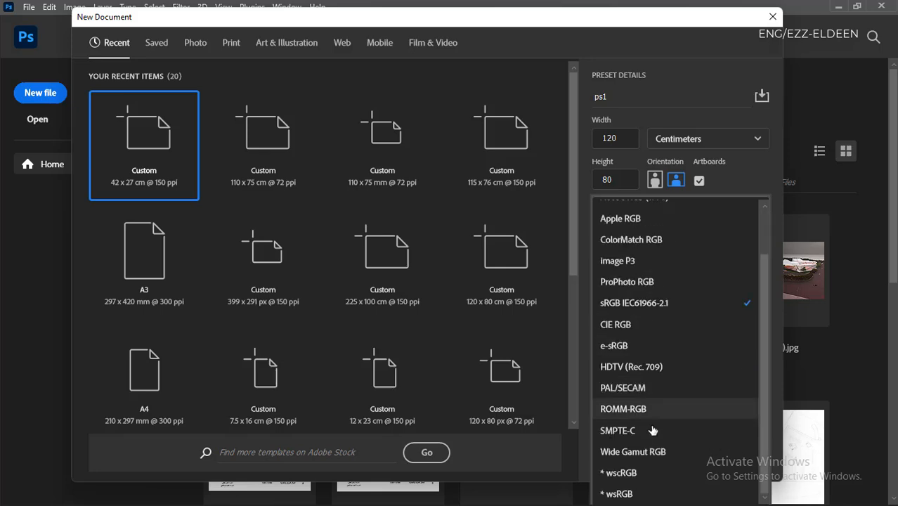
{"action": "scroll", "coordinate": [655, 309], "scroll_direction": "up", "scroll_amount": 2}
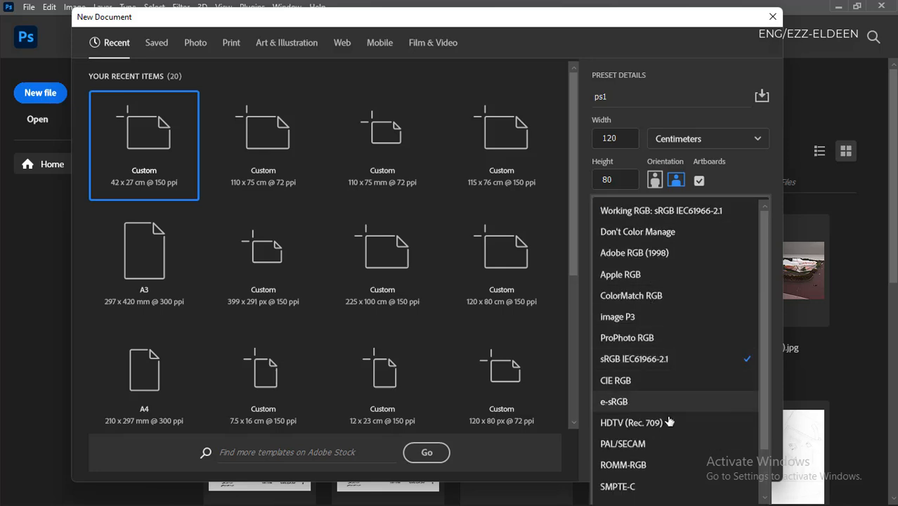
{"action": "left_click", "coordinate": [583, 270]}
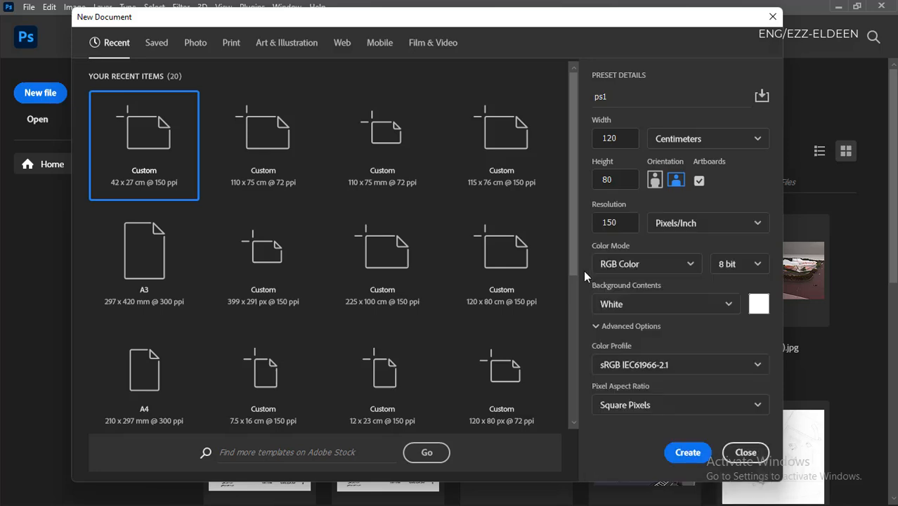
{"action": "left_click", "coordinate": [603, 327]}
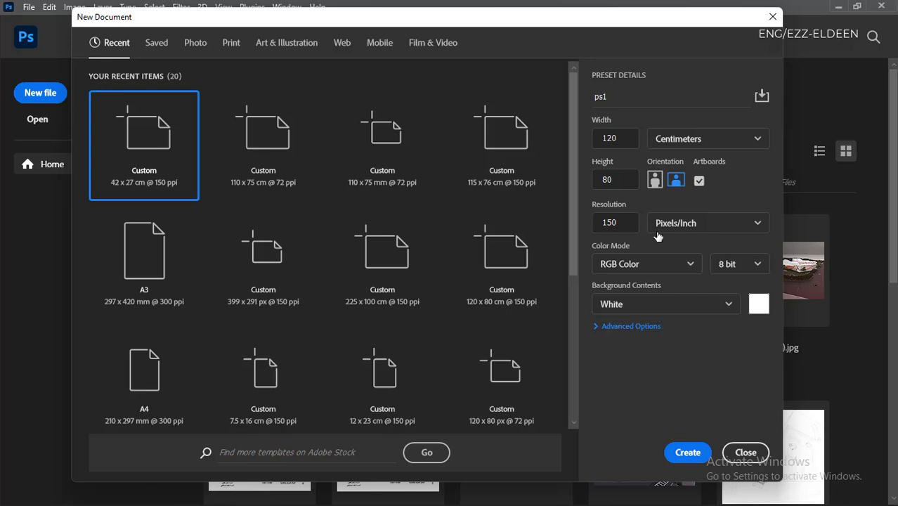
- Turn off artboards, create the ps1 document, and activate the Move tool
{"action": "left_click", "coordinate": [699, 182]}
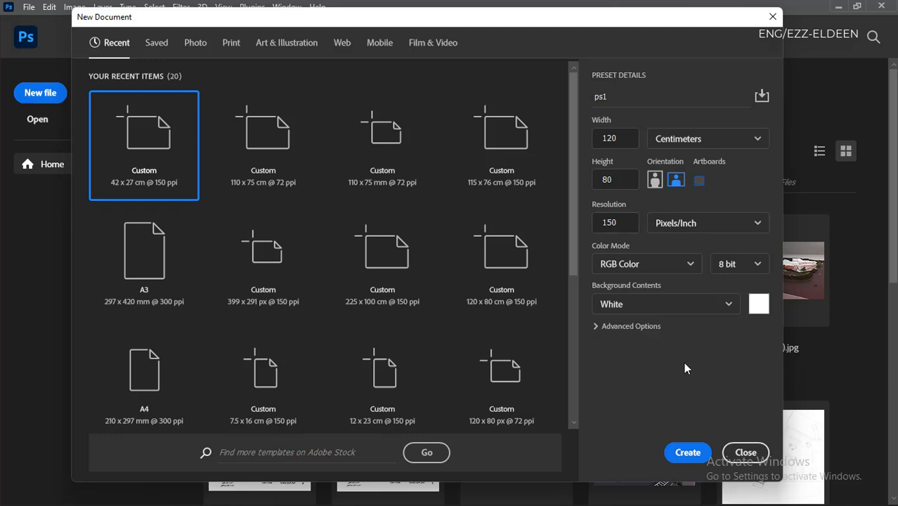
{"action": "left_click", "coordinate": [676, 450]}
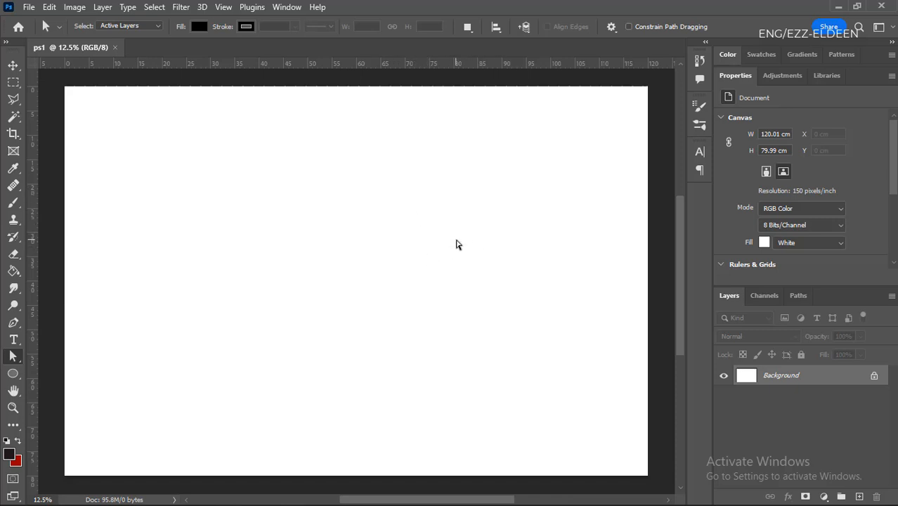
{"action": "key", "text": "v"}
{"action": "key", "text": "ctrl+0"}
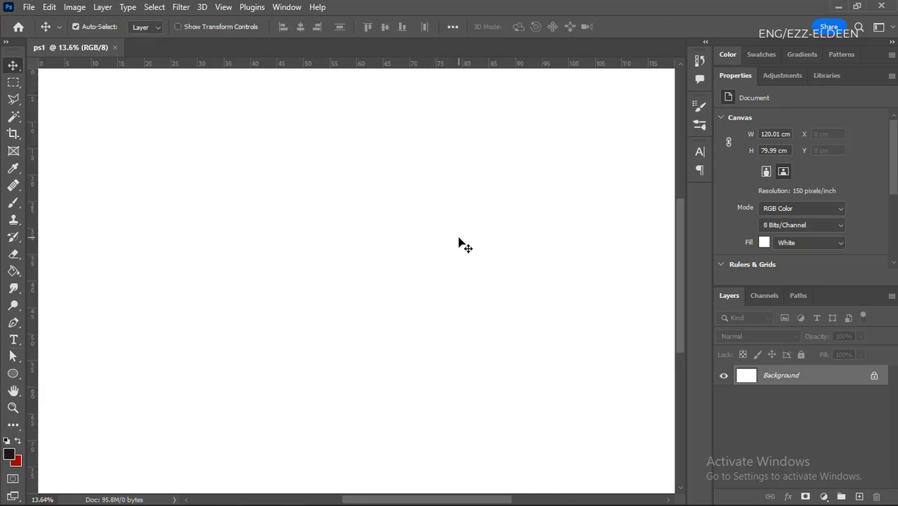
{"action": "scroll", "coordinate": [454, 245], "scroll_direction": "down", "scroll_amount": 1}
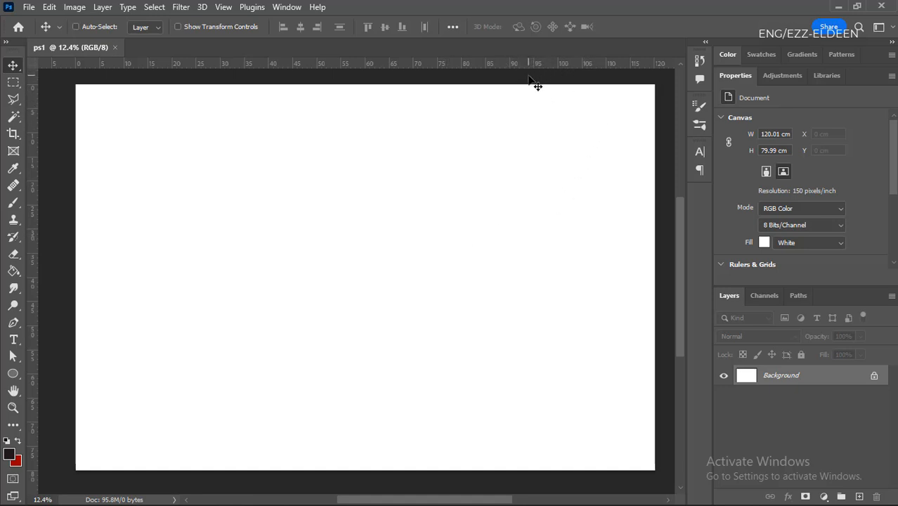
- Toggle the rulers off and on several times, leaving them shown
{"action": "key", "text": "ctrl+r"}
{"action": "key", "text": "ctrl+r"}
{"action": "key", "text": "ctrl+r"}
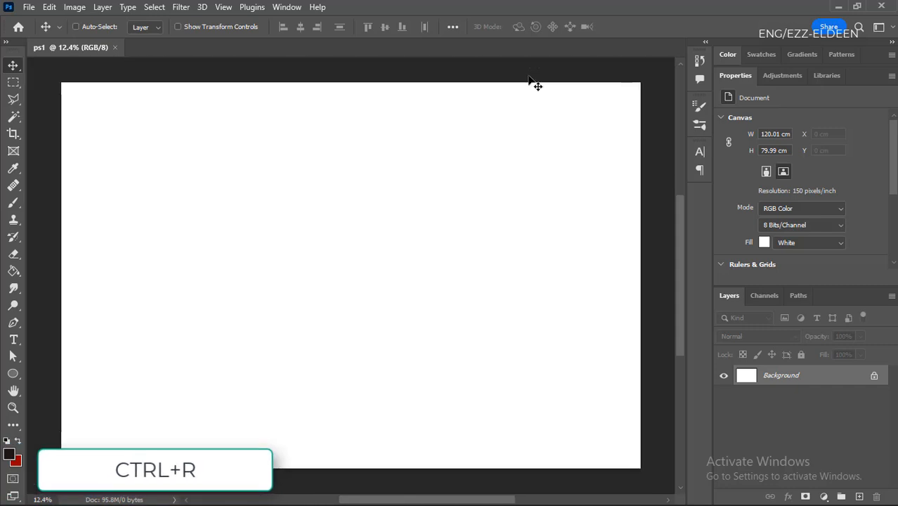
{"action": "key", "text": "ctrl+r"}
{"action": "key", "text": "ctrl+r"}
{"action": "key", "text": "ctrl+r"}
{"action": "key", "text": "ctrl+r"}
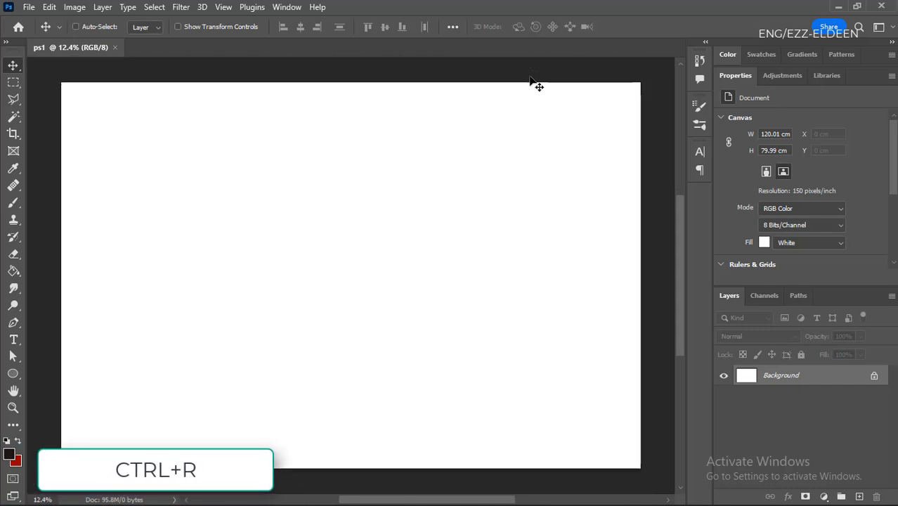
{"action": "key", "text": "ctrl+r"}
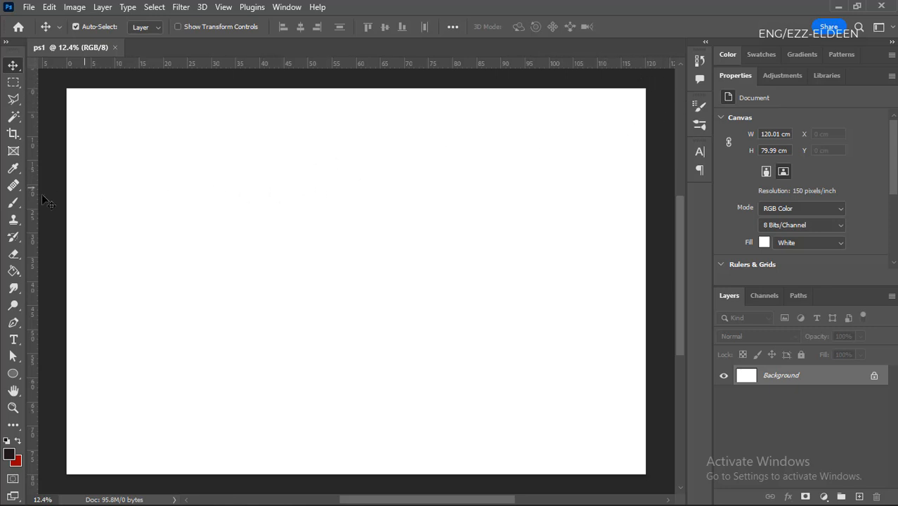
- Place guides from the rulers along all four edges of the canvas
{"action": "left_click_drag", "start_coordinate": [32, 203], "coordinate": [647, 163]}
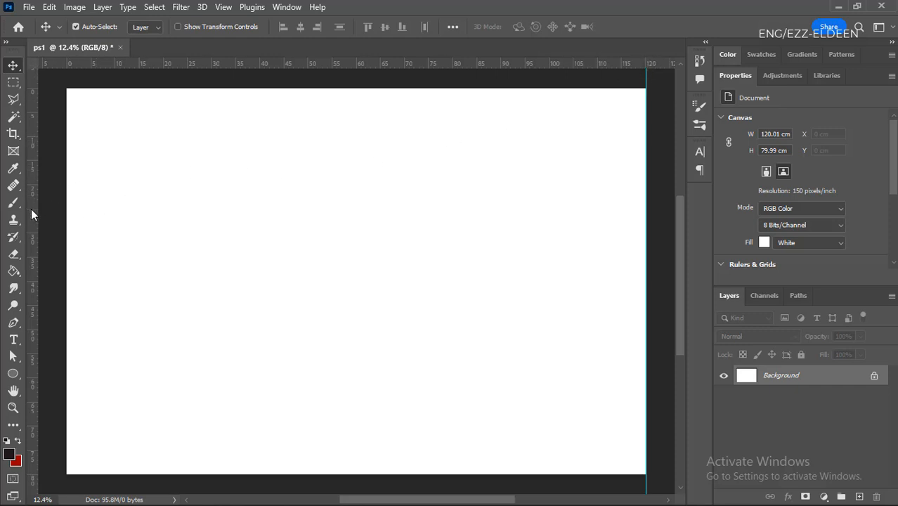
{"action": "left_click_drag", "start_coordinate": [31, 209], "coordinate": [67, 198]}
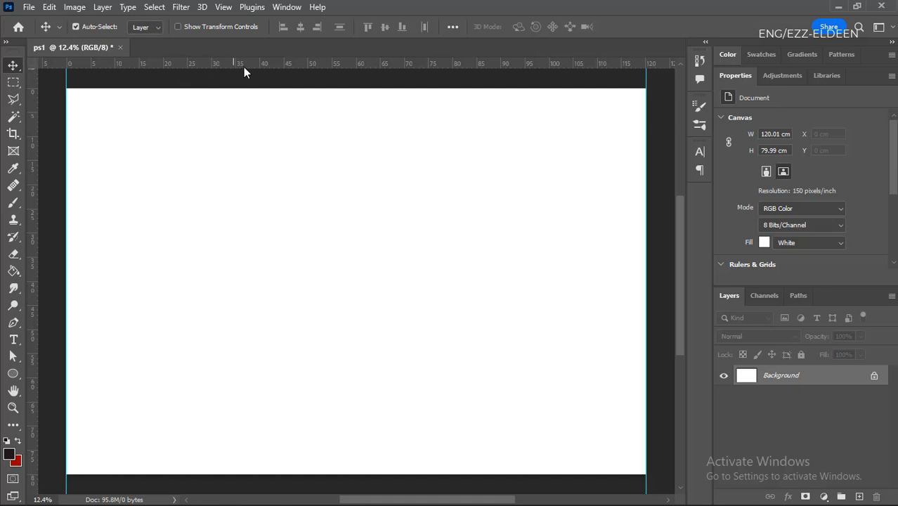
{"action": "left_click_drag", "start_coordinate": [269, 63], "coordinate": [270, 88]}
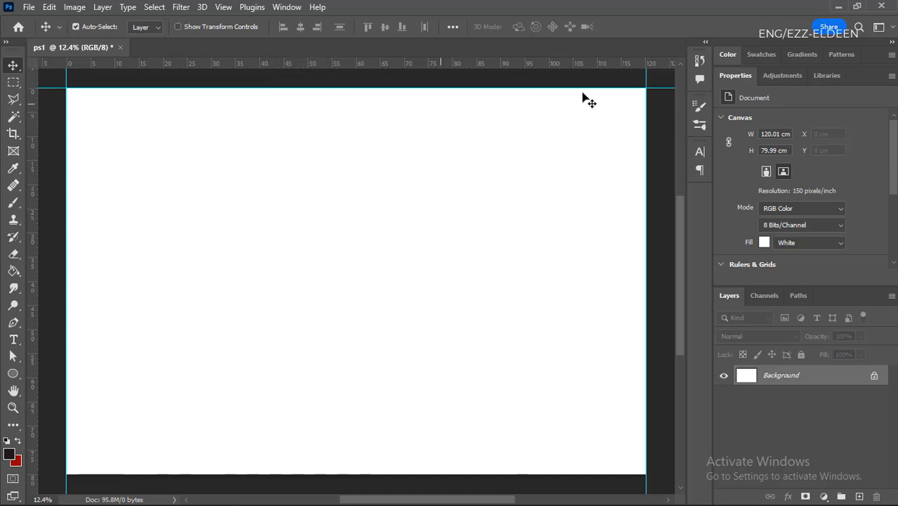
{"action": "scroll", "coordinate": [470, 176], "scroll_direction": "down", "scroll_amount": 2}
{"action": "scroll", "coordinate": [539, 76], "scroll_direction": "up", "scroll_amount": 1}
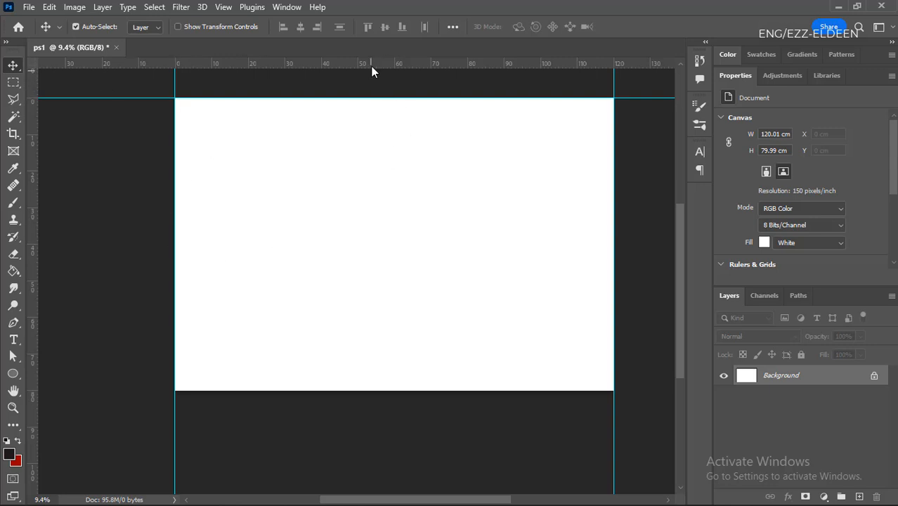
{"action": "left_click_drag", "start_coordinate": [444, 66], "coordinate": [453, 391]}
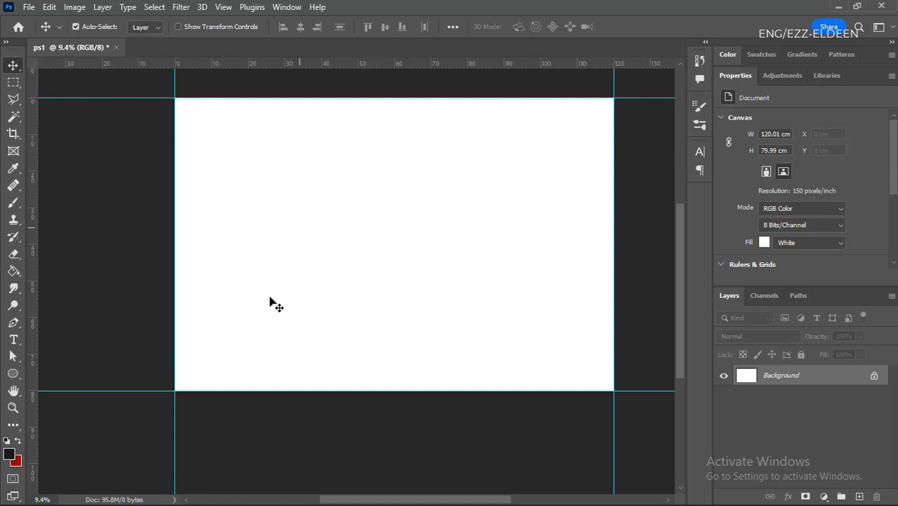
- Check the measurement units available for the rulers, keeping Centimeters, and fit the canvas in view
{"action": "right_click", "coordinate": [411, 62]}
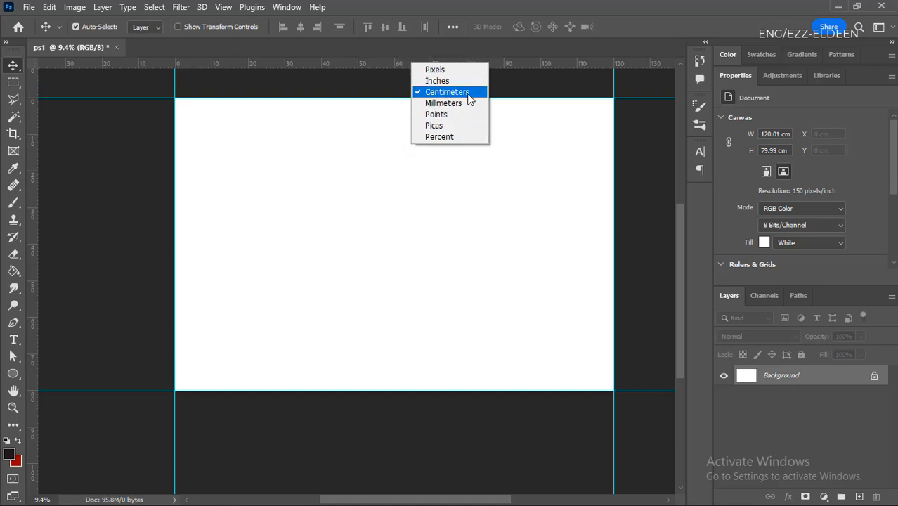
{"action": "left_click", "coordinate": [514, 88]}
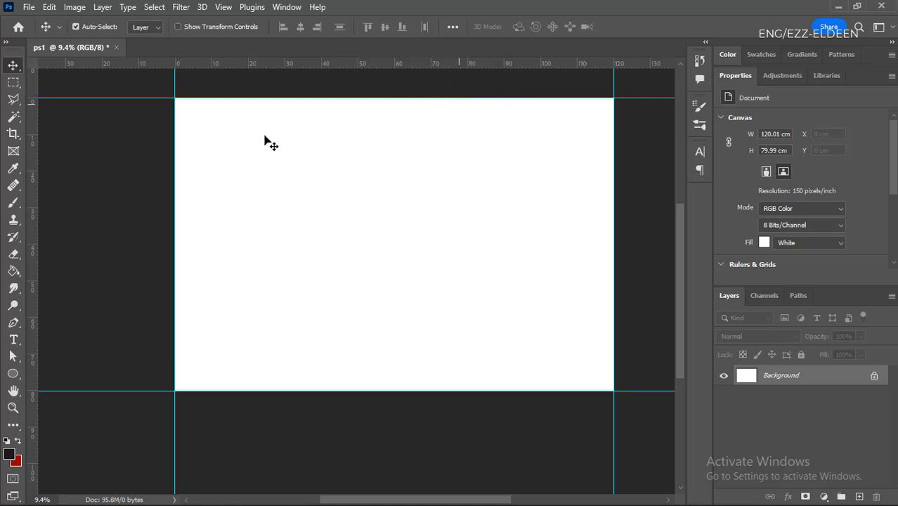
{"action": "key", "text": "ctrl+0"}
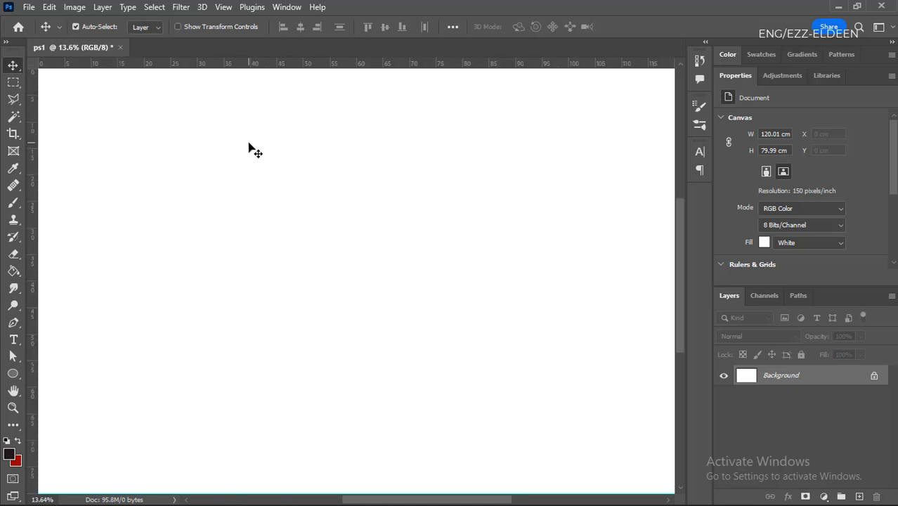
{"action": "scroll", "coordinate": [248, 144], "scroll_direction": "down", "scroll_amount": 1}
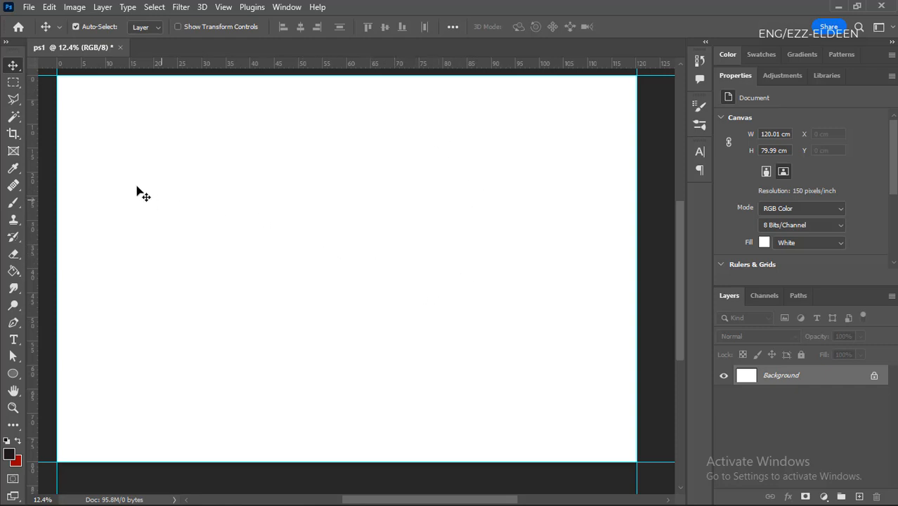
{"action": "left_click", "coordinate": [28, 7]}
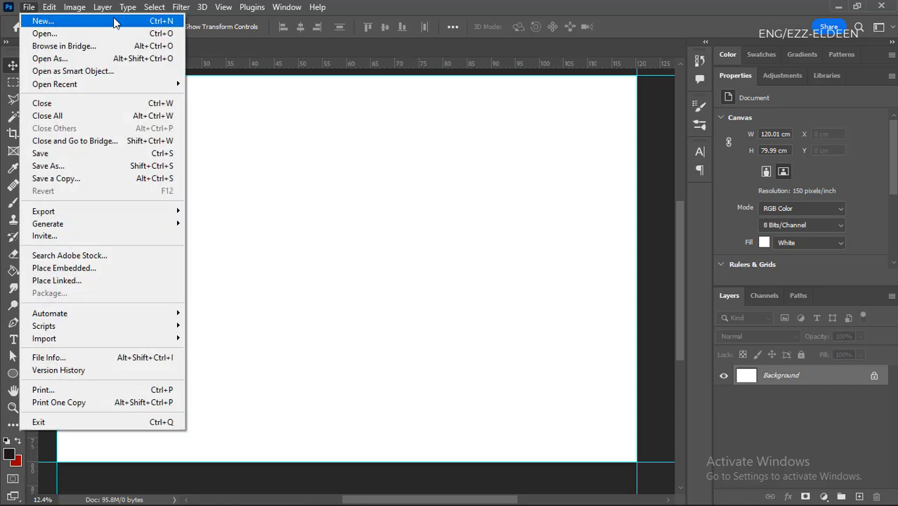
{"action": "mouse_move", "coordinate": [74, 7]}
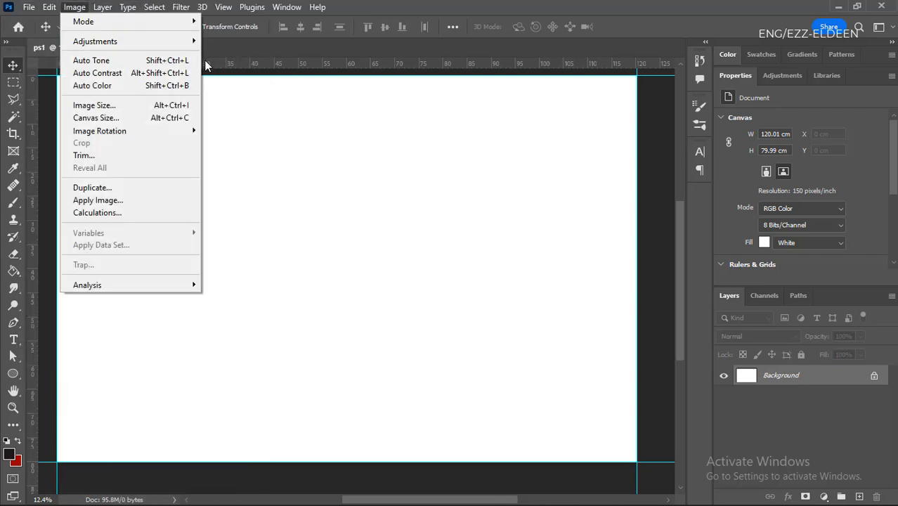
{"action": "left_click", "coordinate": [305, 179]}
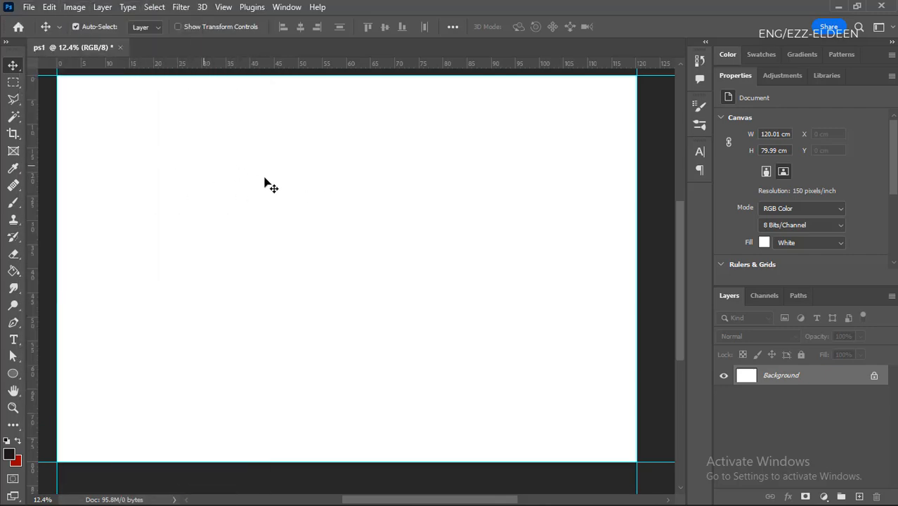
{"action": "scroll", "coordinate": [210, 197], "scroll_direction": "down", "scroll_amount": 1}
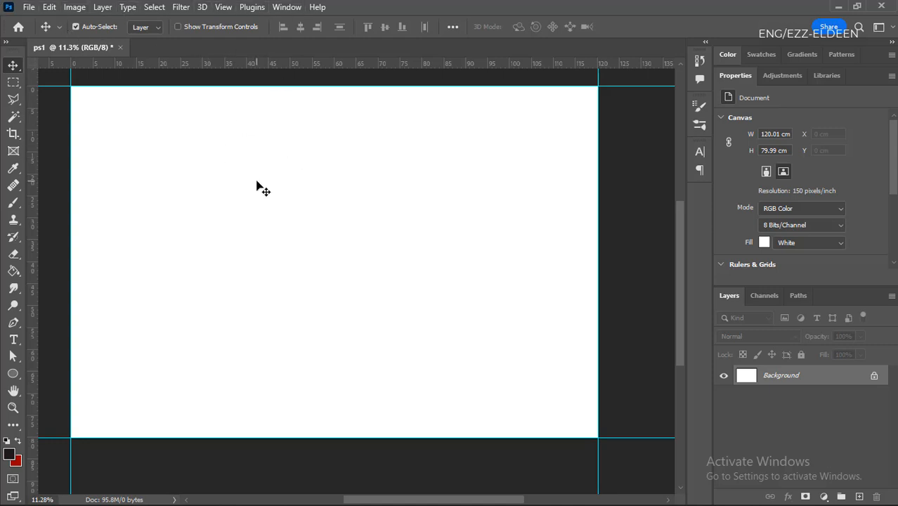
- Start a new document from the recent A4 preset and switch its size units to Centimeters
{"action": "key", "text": "ctrl+n"}
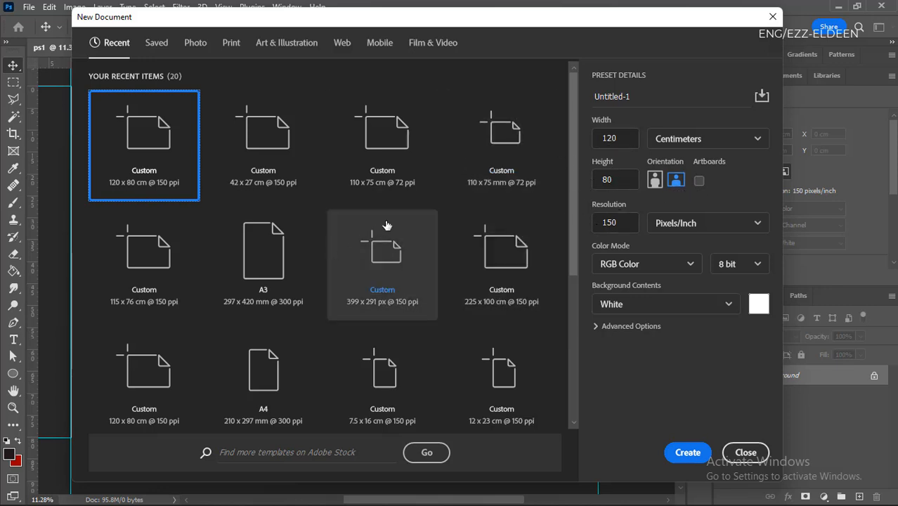
{"action": "left_click", "coordinate": [283, 371]}
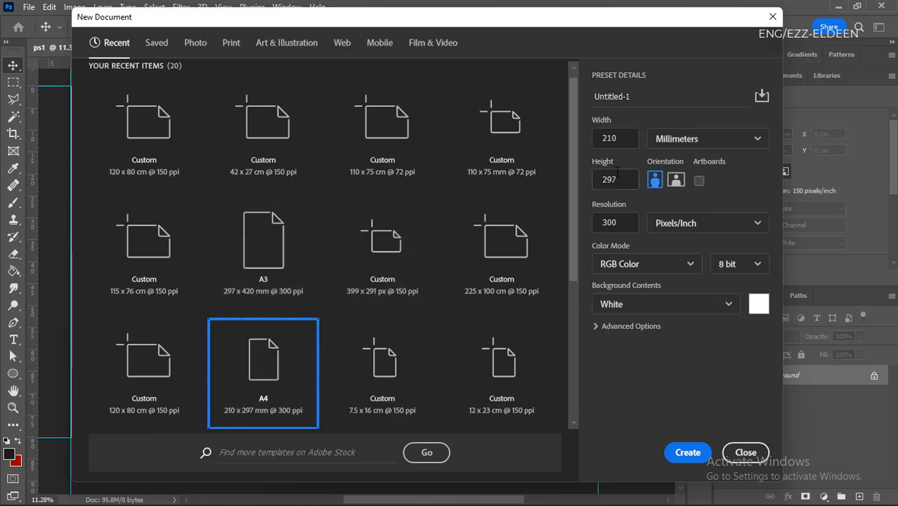
{"action": "left_click", "coordinate": [695, 153]}
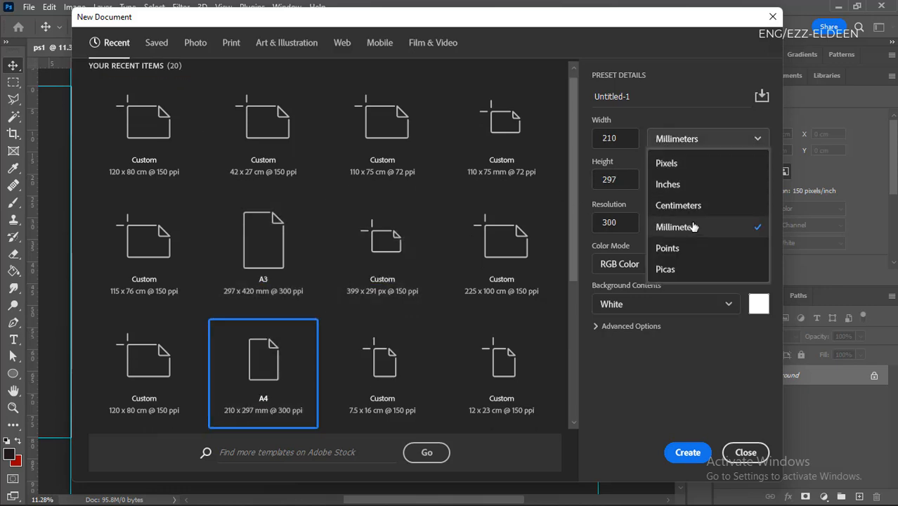
{"action": "left_click", "coordinate": [700, 206]}
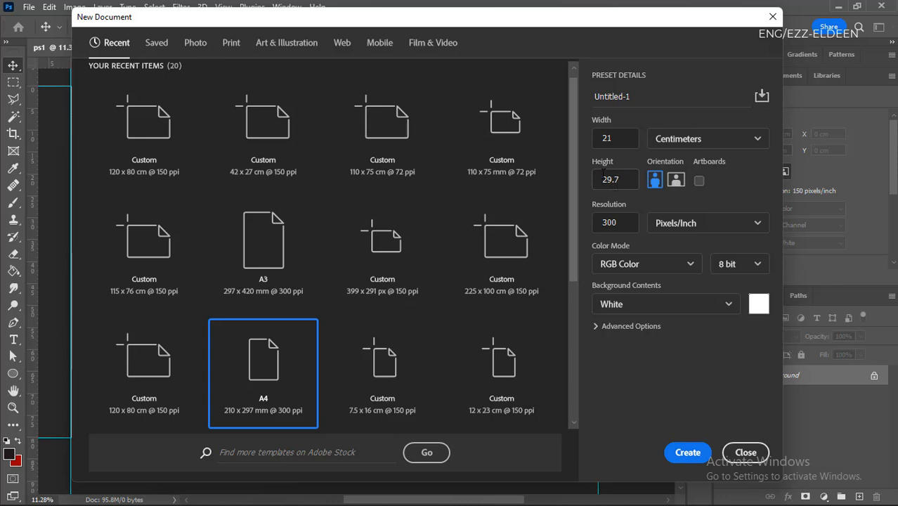
- Enable artboards for the A4 document, keep RGB Color mode, and create it
{"action": "left_click", "coordinate": [700, 183]}
{"action": "left_click", "coordinate": [683, 270]}
{"action": "left_click", "coordinate": [692, 278]}
{"action": "left_click", "coordinate": [687, 453]}
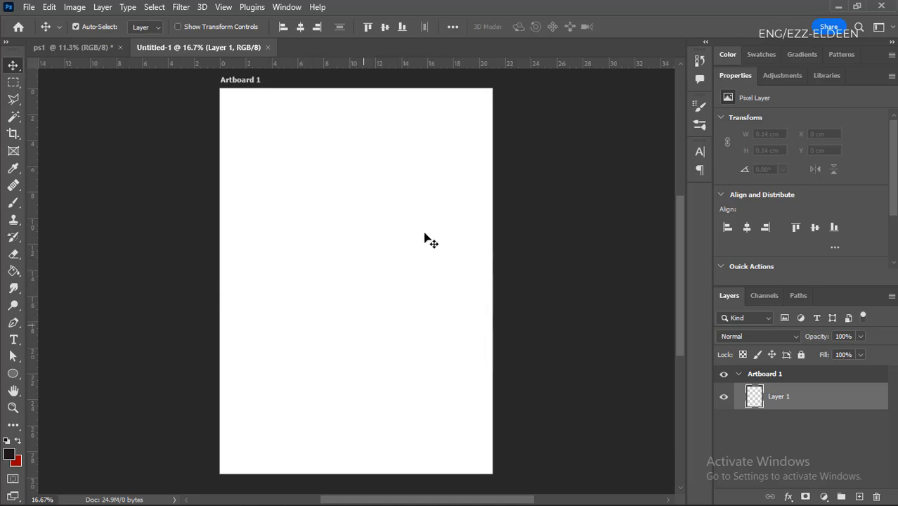
- Rotate the A4 artboard document 90° clockwise
{"action": "left_click", "coordinate": [76, 7]}
{"action": "mouse_move", "coordinate": [182, 133]}
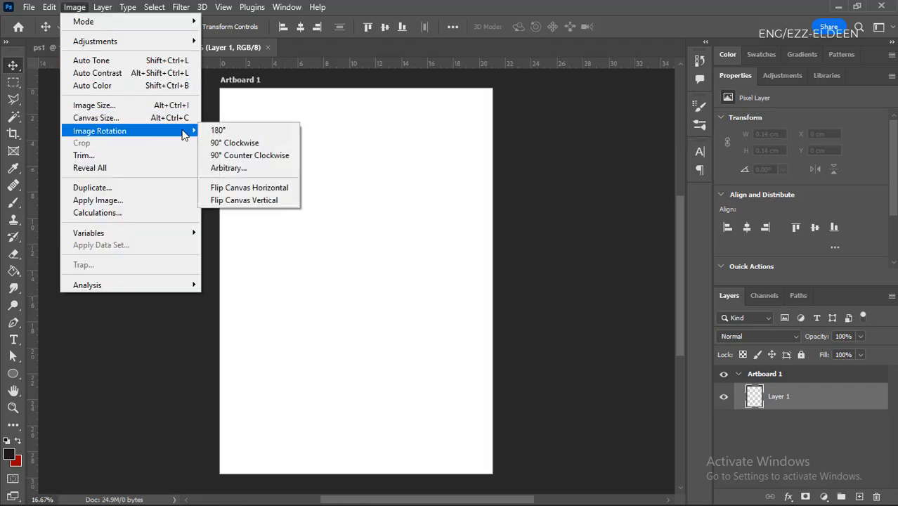
{"action": "left_click", "coordinate": [236, 144]}
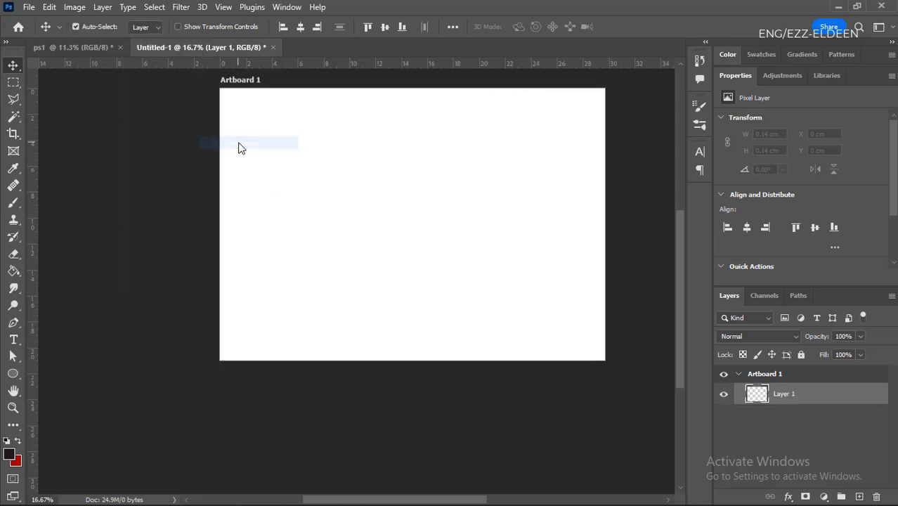
- Zoom out from the rotated artboard and fit it back to the screen several times
{"action": "key", "text": "ctrl+0"}
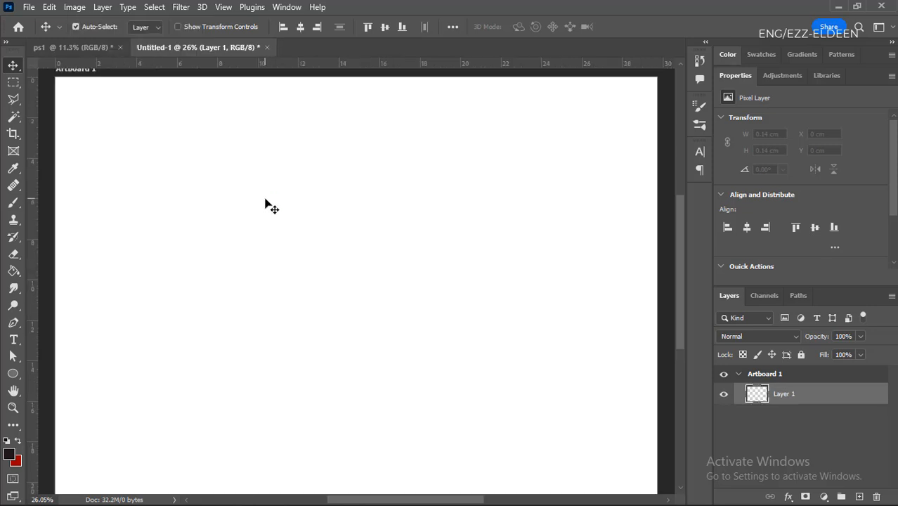
{"action": "scroll", "coordinate": [271, 206], "scroll_direction": "down", "scroll_amount": 1}
{"action": "scroll", "coordinate": [272, 206], "scroll_direction": "down", "scroll_amount": 11}
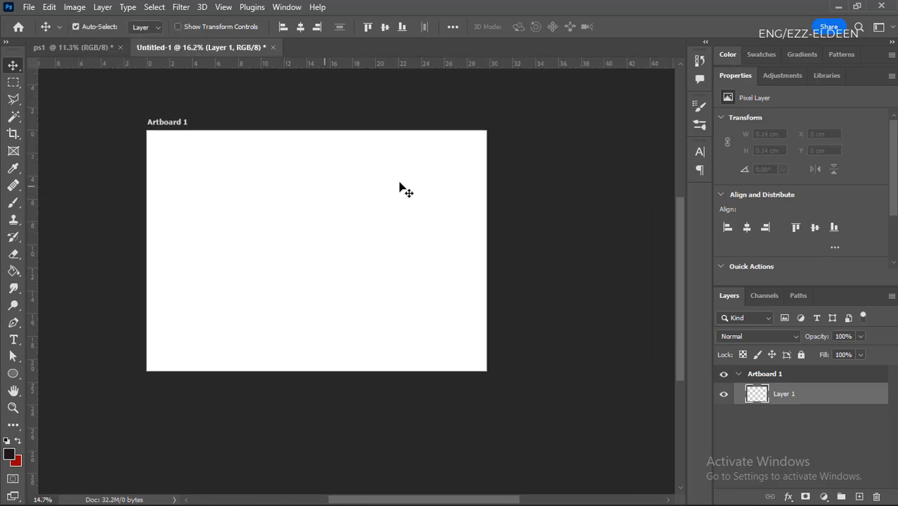
{"action": "scroll", "coordinate": [473, 232], "scroll_direction": "down", "scroll_amount": 2}
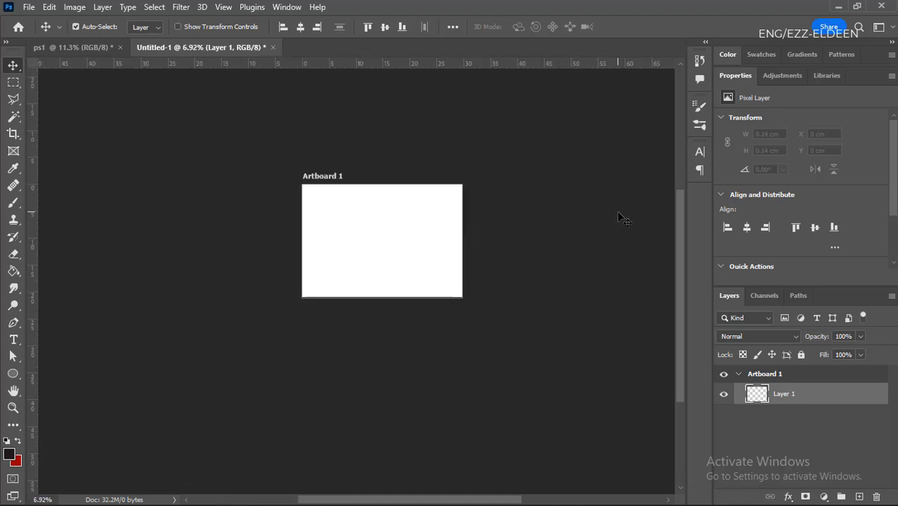
{"action": "key", "text": "ctrl+0"}
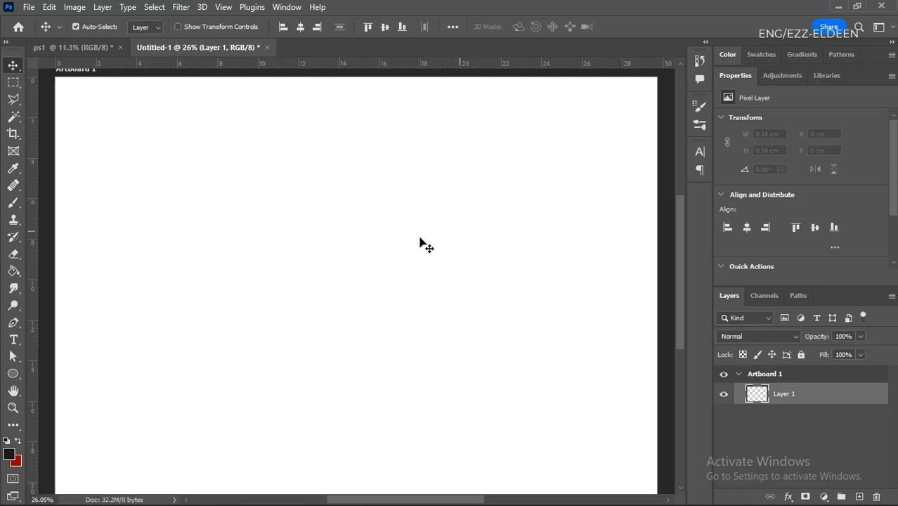
{"action": "key", "text": "ctrl+0"}
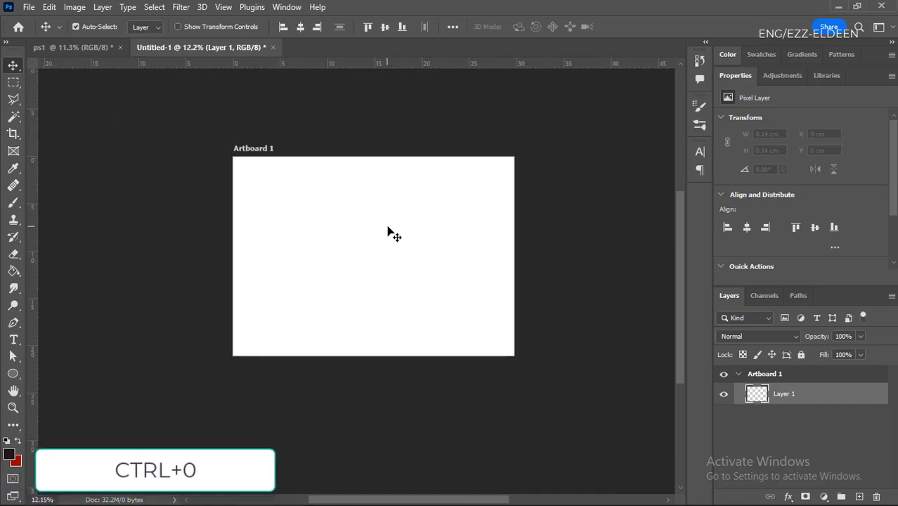
{"action": "key", "text": "ctrl+0"}
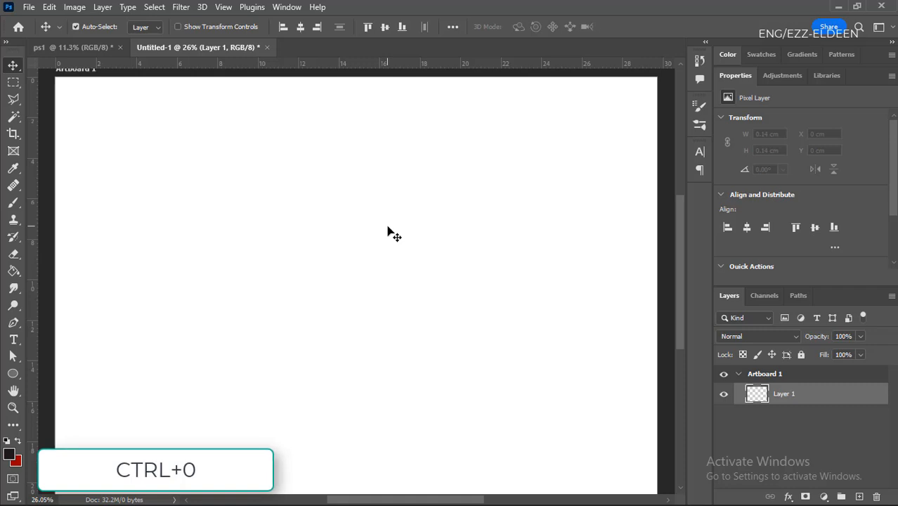
{"action": "key", "text": "ctrl+0"}
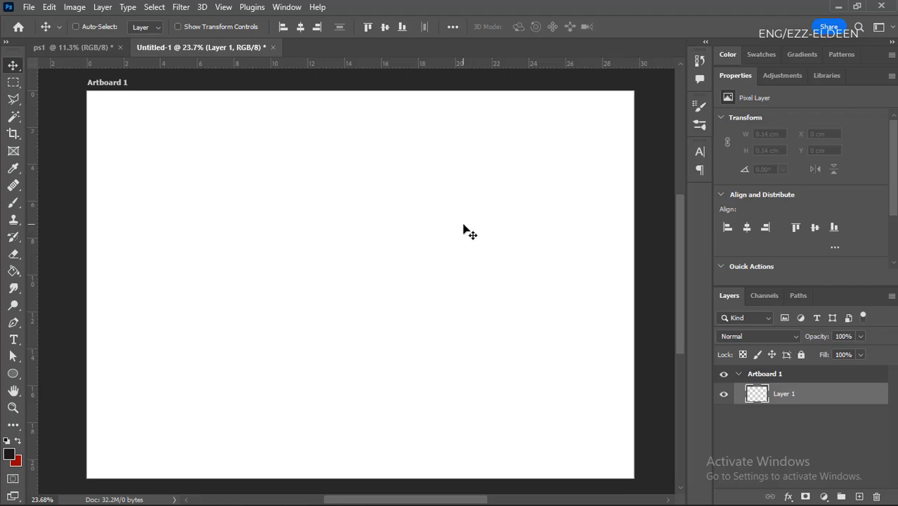
{"action": "key", "text": "ctrl+n"}
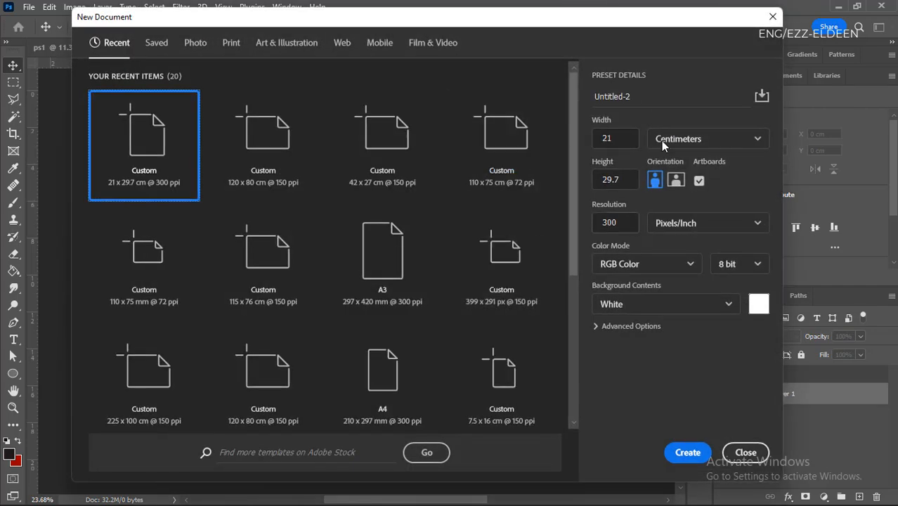
{"action": "left_click", "coordinate": [702, 181]}
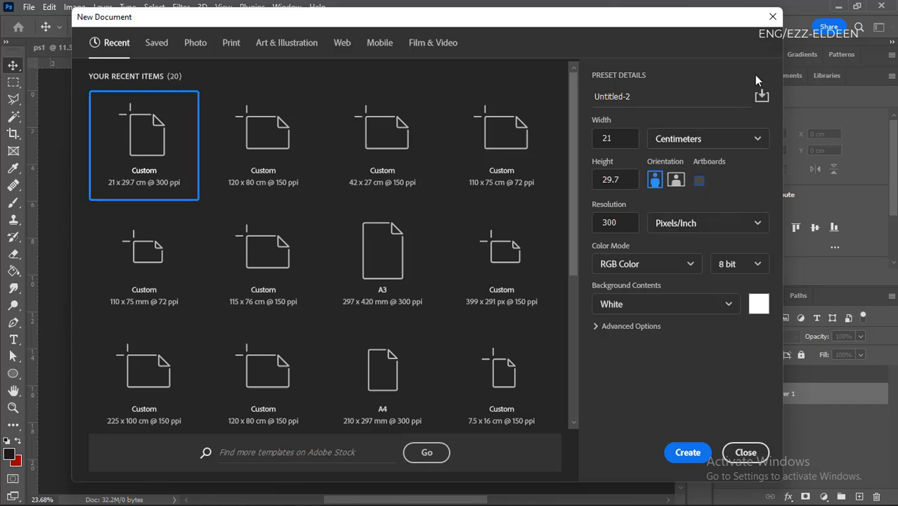
{"action": "left_click", "coordinate": [772, 16]}
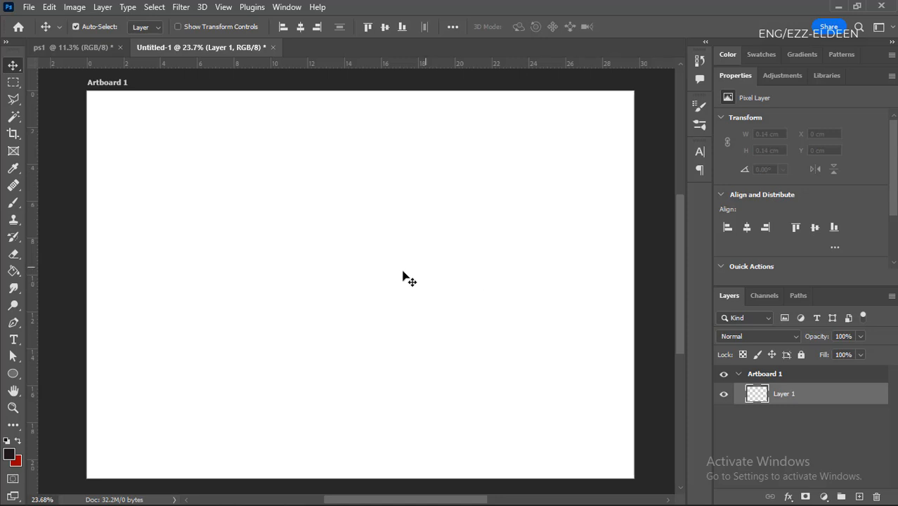
- Collapse Artboard 1 in the layer list, duplicate the whole artboard five times, and deselect it
{"action": "left_click", "coordinate": [739, 375]}
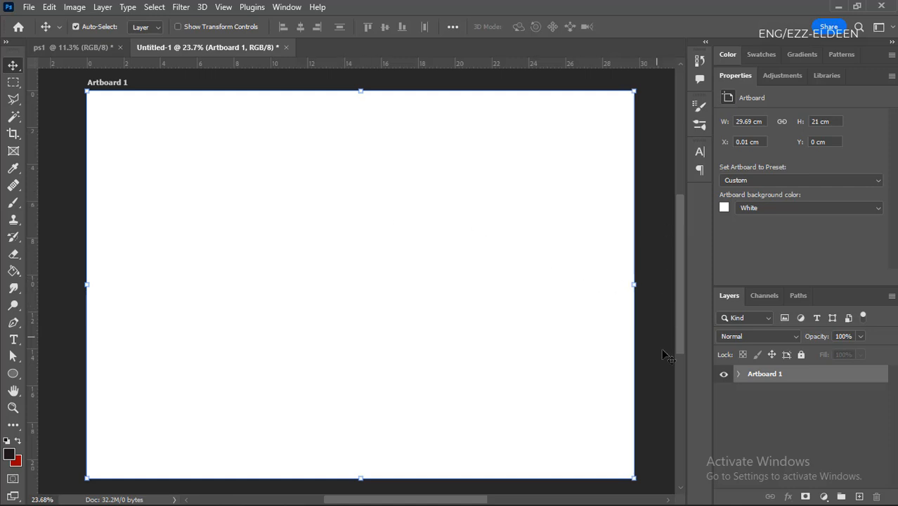
{"action": "key", "text": "ctrl"}
{"action": "key", "text": "ctrl+j"}
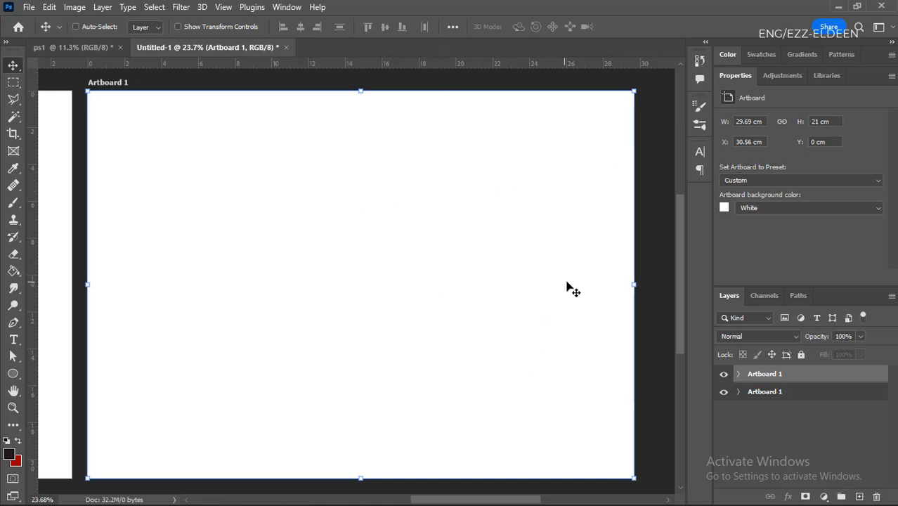
{"action": "scroll", "coordinate": [423, 320], "scroll_direction": "left", "scroll_amount": 5}
{"action": "key", "text": "ctrl+j"}
{"action": "key", "text": "ctrl+j"}
{"action": "key", "text": "ctrl+j"}
{"action": "key", "text": "ctrl+j"}
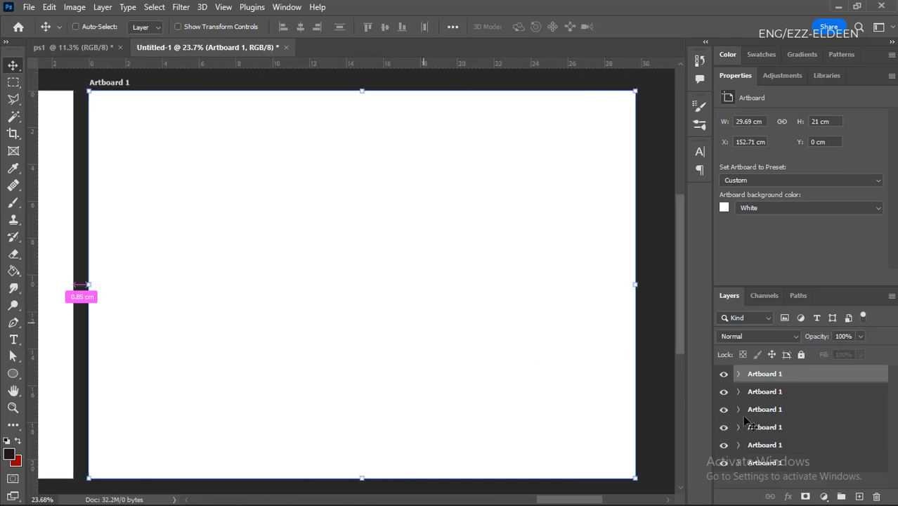
{"action": "left_click", "coordinate": [655, 177]}
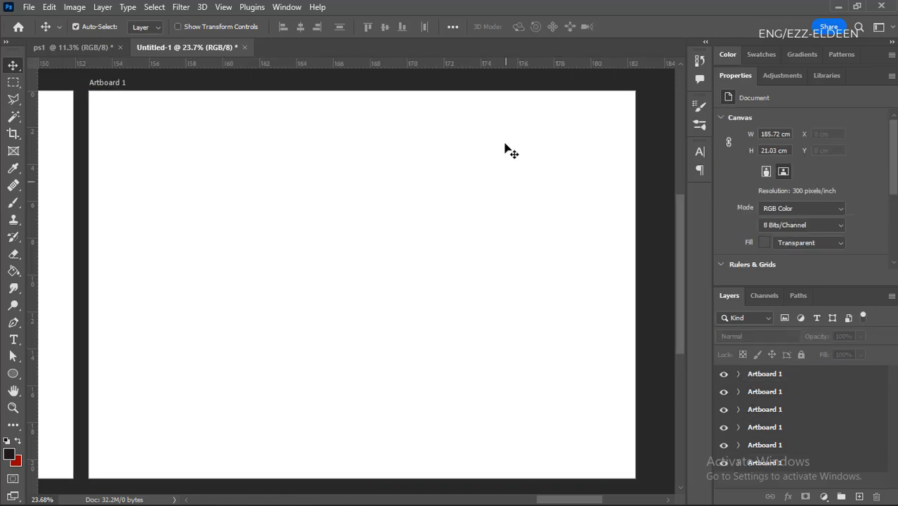
- Examine the row of duplicated artboards, both as a whole set and close up on the first ones
{"action": "scroll", "coordinate": [621, 169], "scroll_direction": "down", "scroll_amount": 1}
{"action": "key", "text": "ctrl+0"}
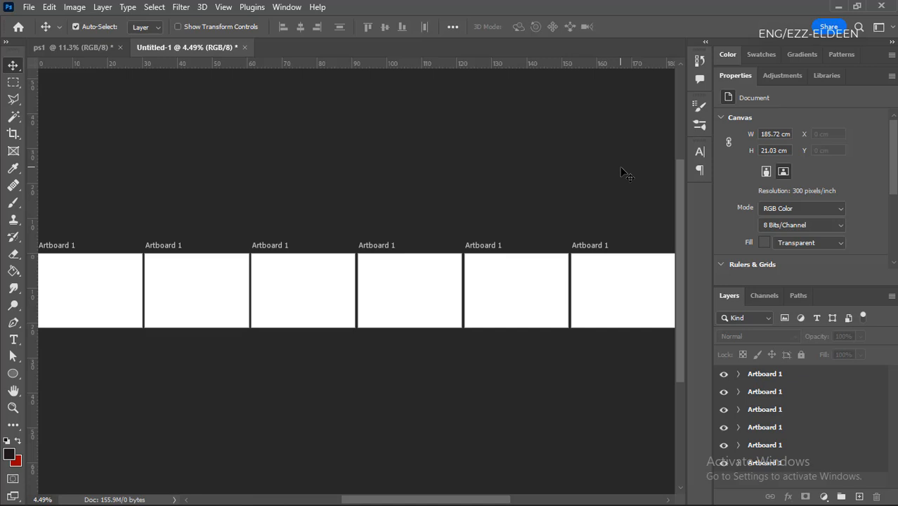
{"action": "scroll", "coordinate": [473, 224], "scroll_direction": "down", "scroll_amount": 2}
{"action": "scroll", "coordinate": [89, 283], "scroll_direction": "up", "scroll_amount": 11}
{"action": "scroll", "coordinate": [267, 357], "scroll_direction": "down", "scroll_amount": 4}
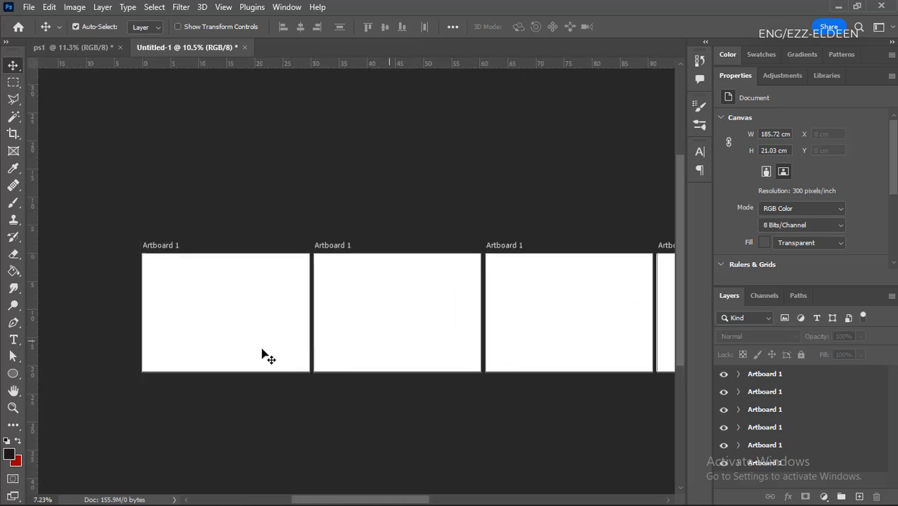
{"action": "scroll", "coordinate": [166, 323], "scroll_direction": "up", "scroll_amount": 7}
{"action": "scroll", "coordinate": [305, 274], "scroll_direction": "up", "scroll_amount": 4}
{"action": "scroll", "coordinate": [428, 295], "scroll_direction": "down", "scroll_amount": 3}
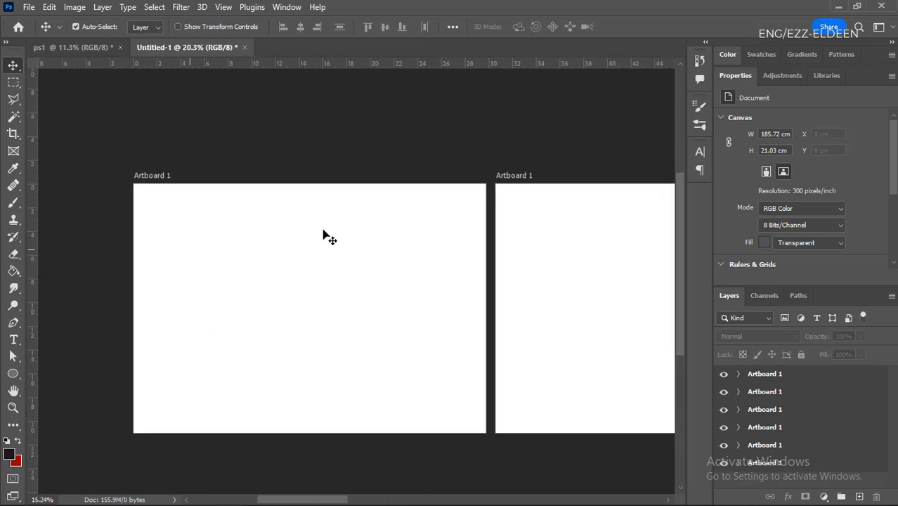
{"action": "scroll", "coordinate": [309, 246], "scroll_direction": "down", "scroll_amount": 2}
{"action": "scroll", "coordinate": [288, 257], "scroll_direction": "up", "scroll_amount": 3}
{"action": "scroll", "coordinate": [331, 323], "scroll_direction": "up", "scroll_amount": 1}
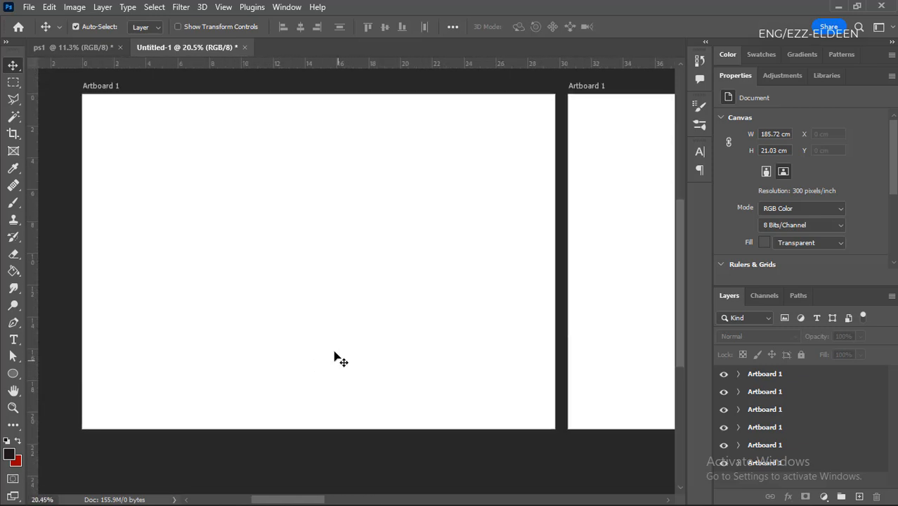
{"action": "scroll", "coordinate": [341, 386], "scroll_direction": "down", "scroll_amount": 2}
{"action": "scroll", "coordinate": [295, 258], "scroll_direction": "up", "scroll_amount": 1}
{"action": "scroll", "coordinate": [286, 258], "scroll_direction": "up", "scroll_amount": 1}
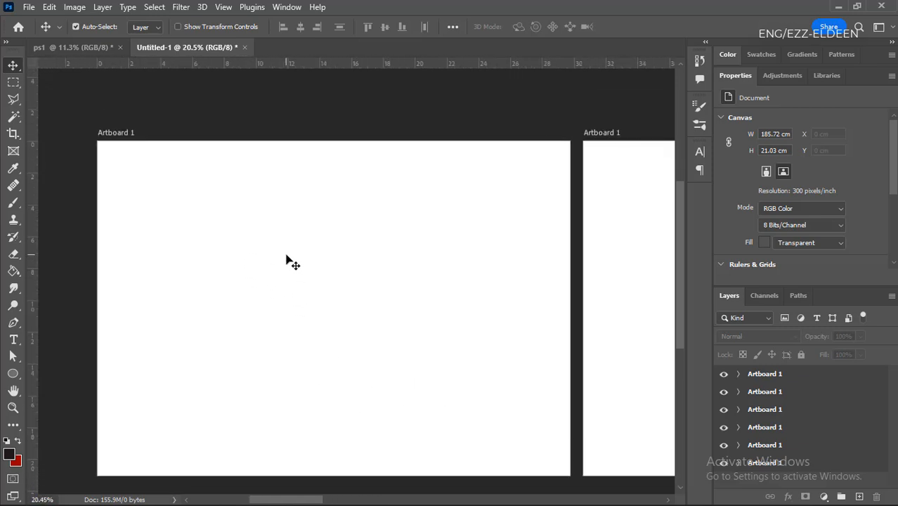
{"action": "scroll", "coordinate": [177, 156], "scroll_direction": "down", "scroll_amount": 1}
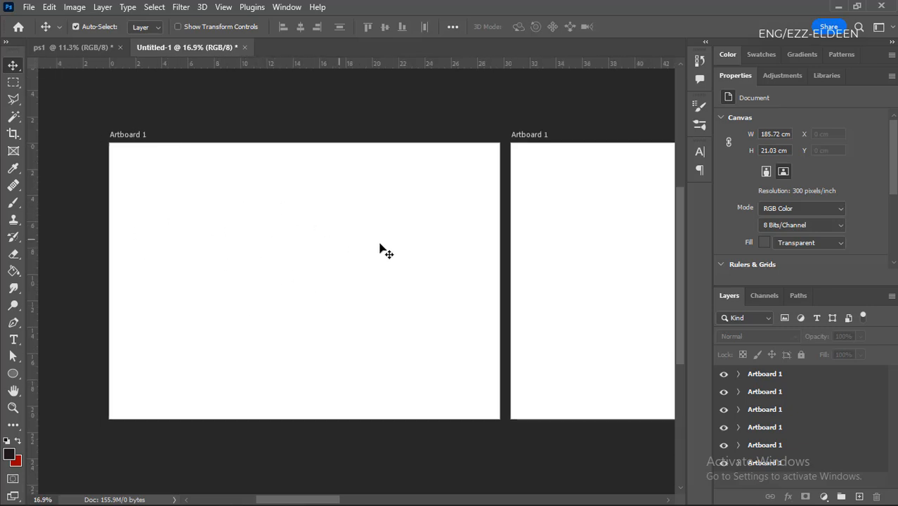
{"action": "scroll", "coordinate": [352, 231], "scroll_direction": "down", "scroll_amount": 2}
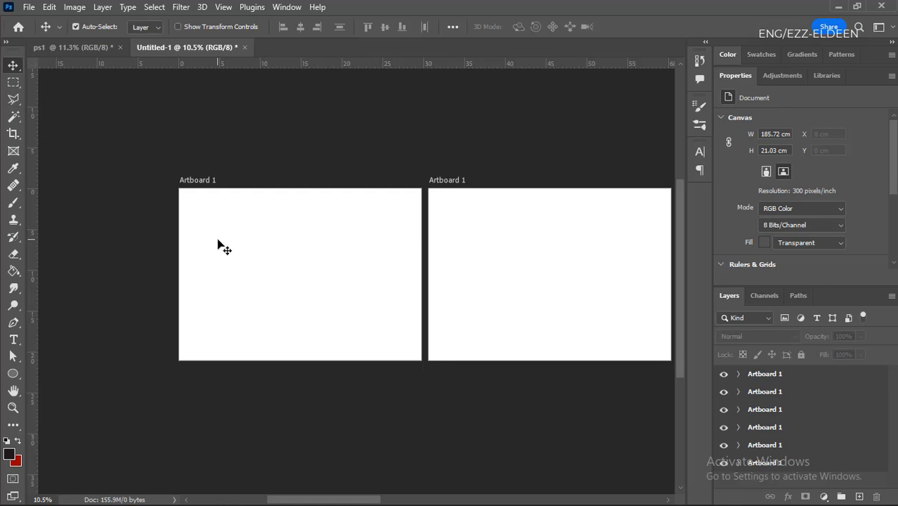
{"action": "scroll", "coordinate": [217, 242], "scroll_direction": "down", "scroll_amount": 3}
{"action": "scroll", "coordinate": [218, 241], "scroll_direction": "down", "scroll_amount": 1}
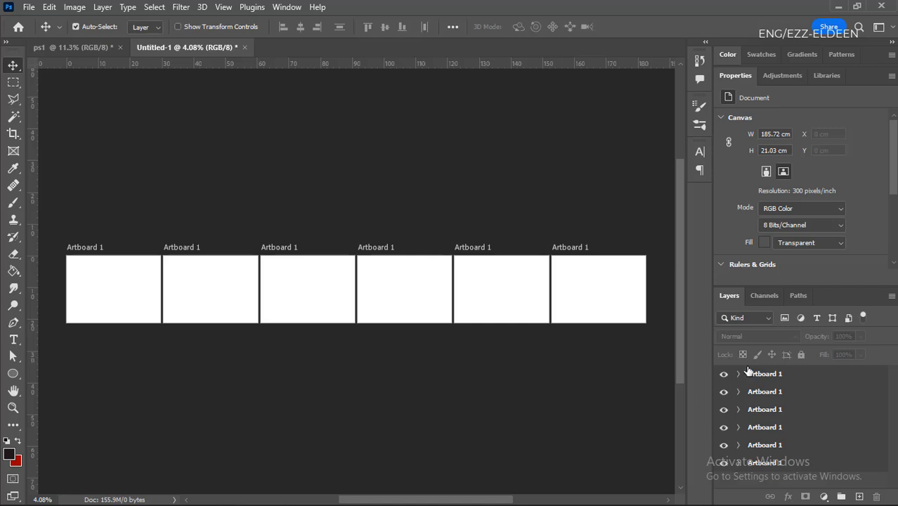
- Hide the two topmost artboards in the layer list and make them visible again
{"action": "left_click", "coordinate": [724, 374]}
{"action": "left_click", "coordinate": [724, 391]}
{"action": "left_click", "coordinate": [723, 374]}
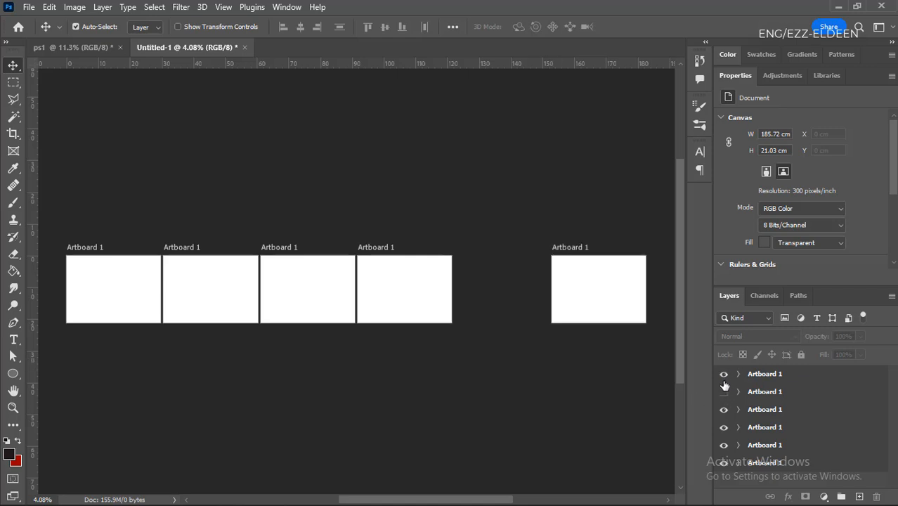
{"action": "left_click", "coordinate": [723, 391]}
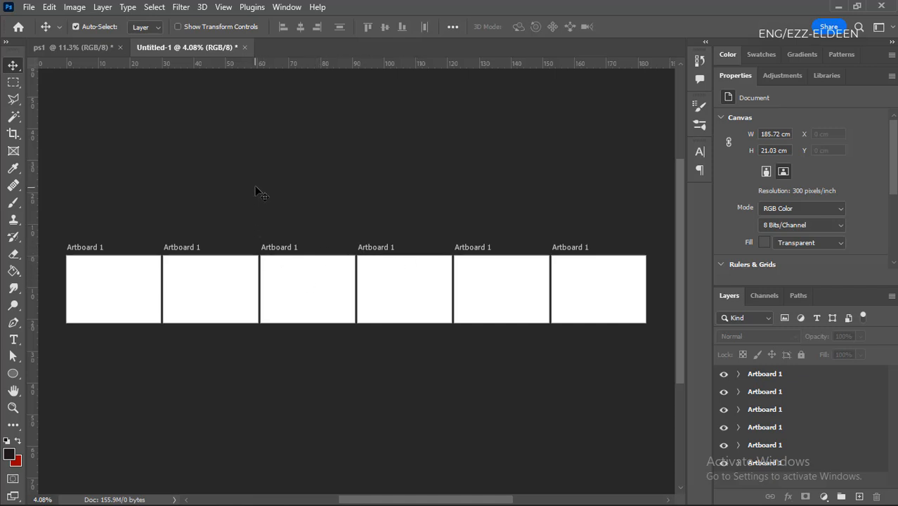
- Close the Untitled-1 artboard document without saving and return to the ps1 document
{"action": "left_click", "coordinate": [245, 48]}
{"action": "left_click", "coordinate": [444, 199]}
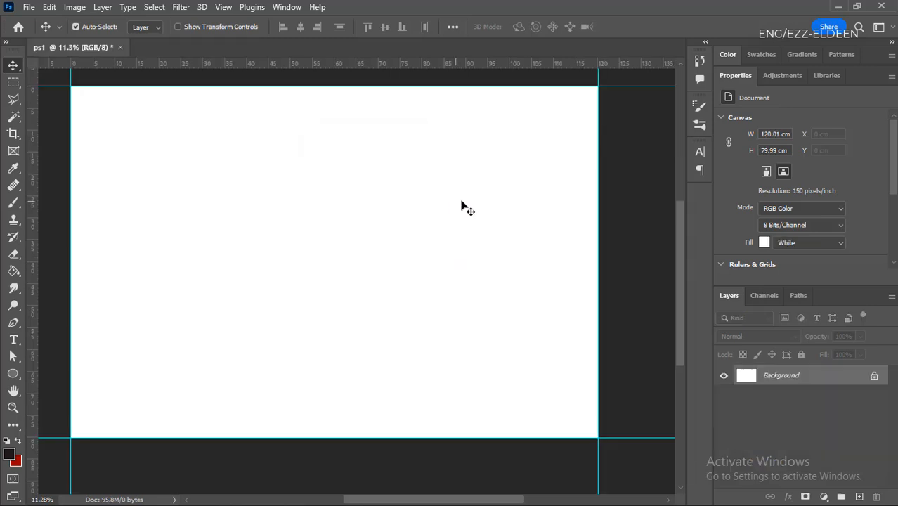
{"action": "key", "text": "ctrl+plus"}
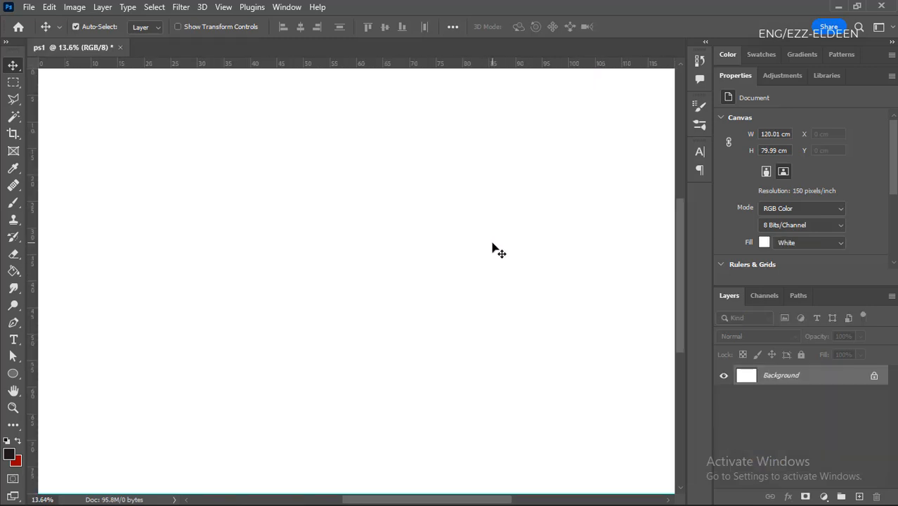
{"action": "key", "text": "ctrl+minus"}
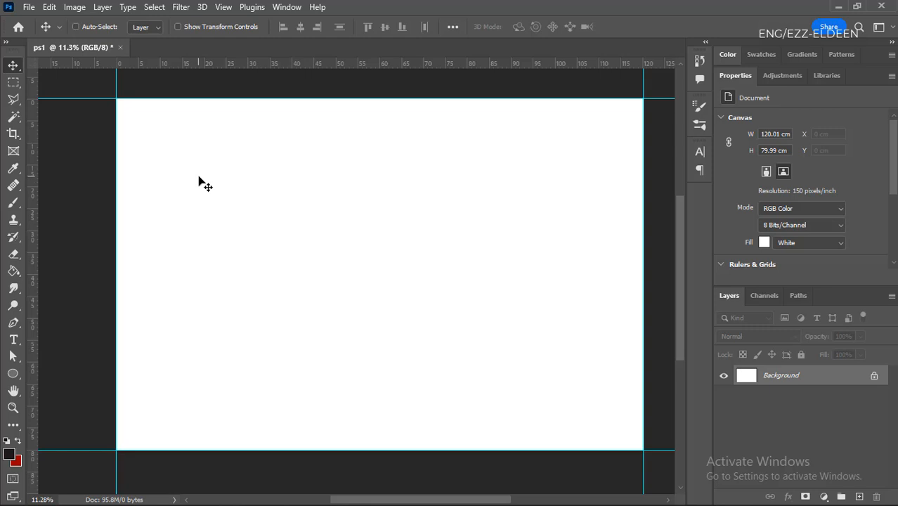
- Save the ps1 document to the Desktop in Photoshop format under the file name "file (ps)1"
{"action": "key", "text": "ctrl+shift+s"}
{"action": "left_click", "coordinate": [52, 188]}
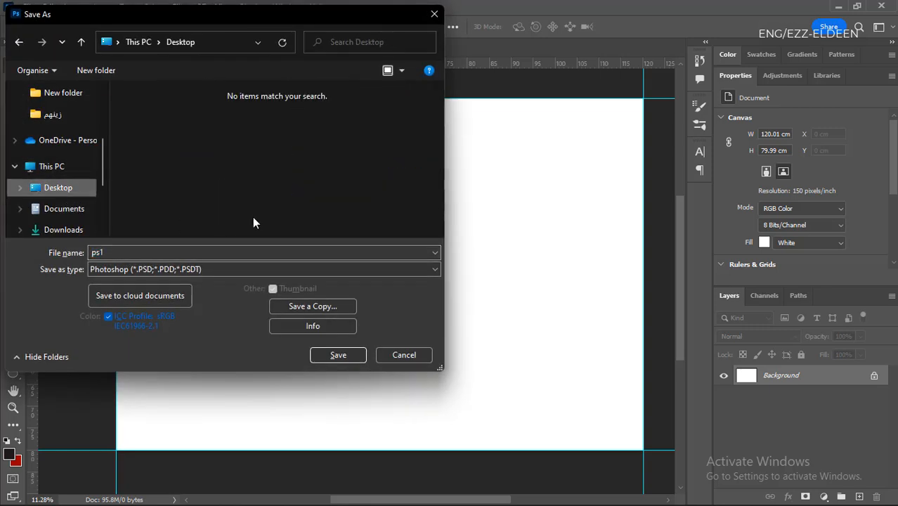
{"action": "left_click", "coordinate": [168, 251]}
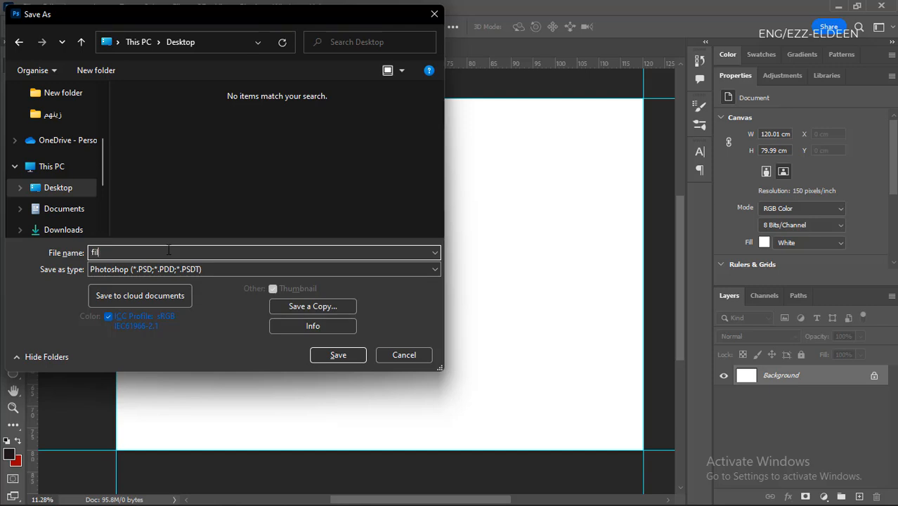
{"action": "type", "text": "file (ps)1"}
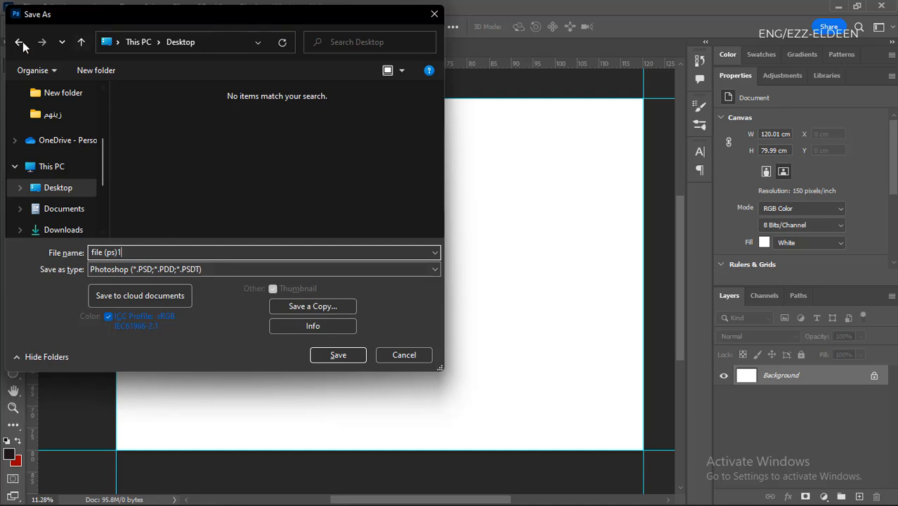
{"action": "left_click", "coordinate": [338, 354]}
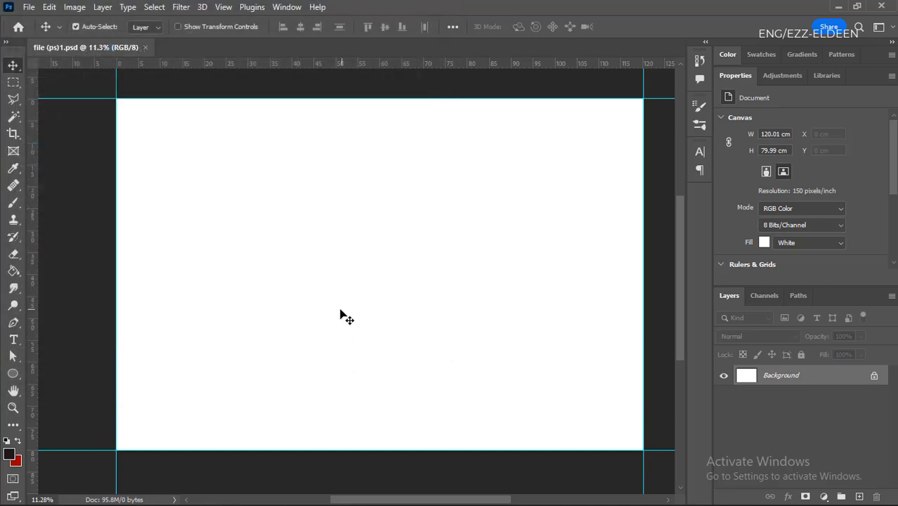
{"action": "scroll", "coordinate": [337, 319], "scroll_direction": "down", "scroll_amount": 1}
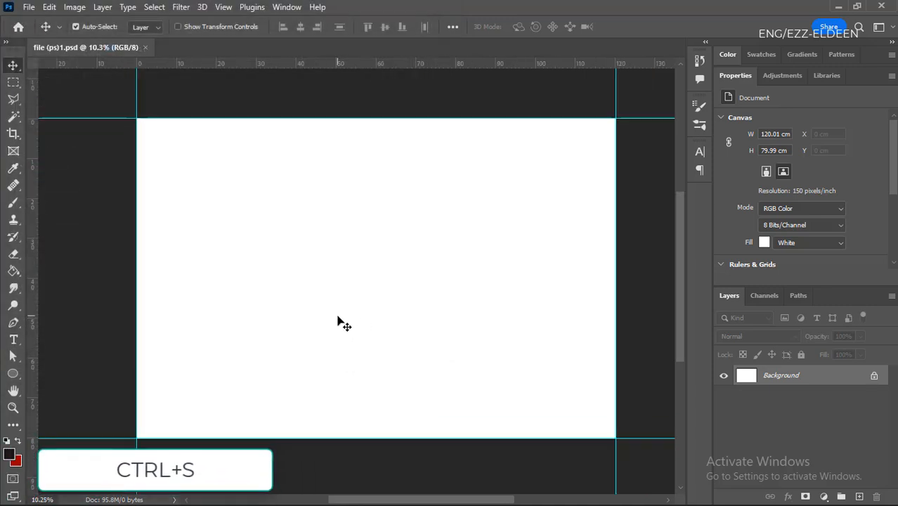
{"action": "scroll", "coordinate": [377, 285], "scroll_direction": "up", "scroll_amount": 1}
{"action": "scroll", "coordinate": [91, 326], "scroll_direction": "down", "scroll_amount": 1}
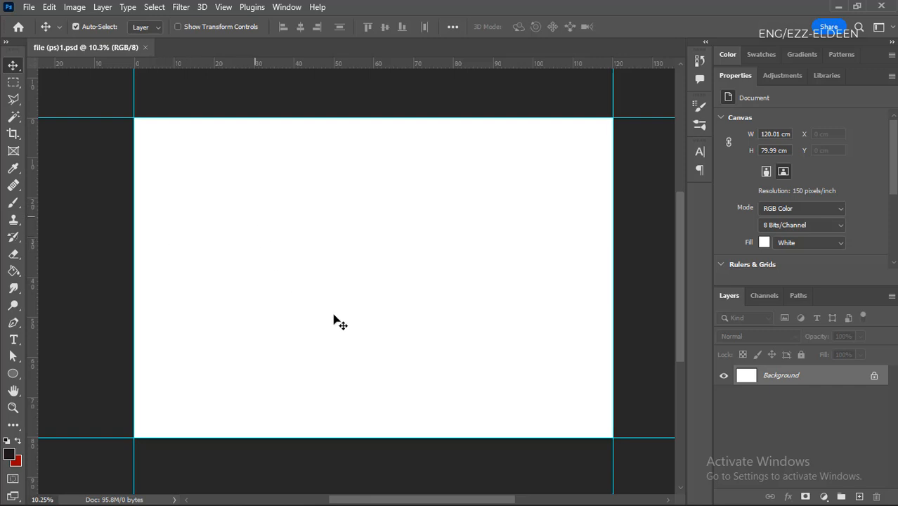
- Collapse the panel docks to icons and undock both the toolbar and the panel group so they float over the document
{"action": "left_click", "coordinate": [891, 42]}
{"action": "left_click", "coordinate": [817, 43]}
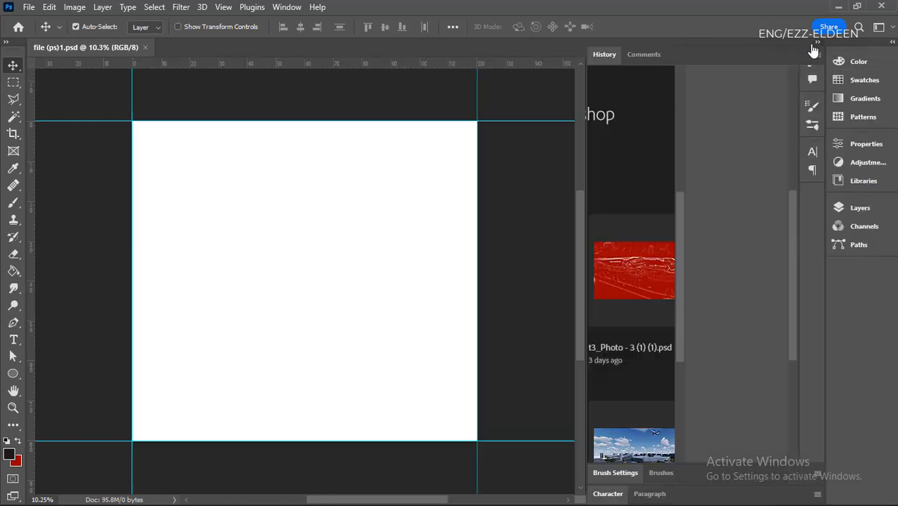
{"action": "left_click", "coordinate": [819, 44]}
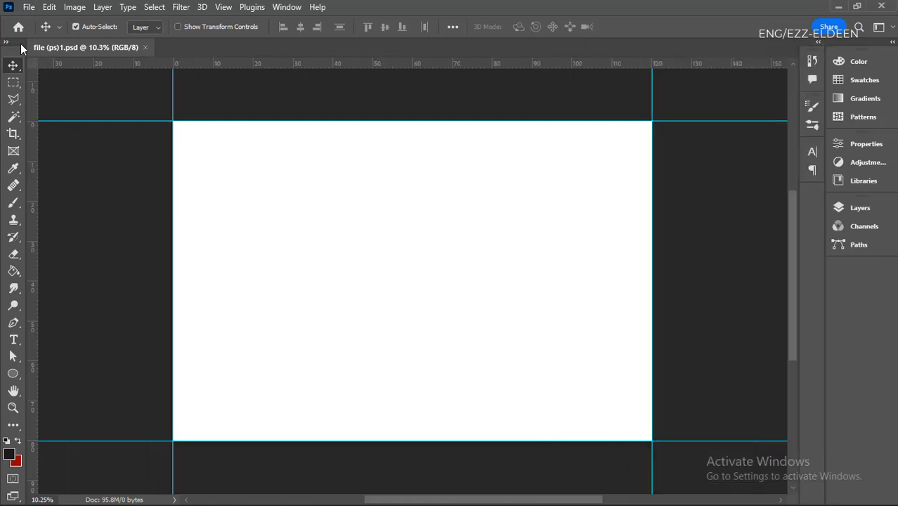
{"action": "left_click_drag", "start_coordinate": [21, 44], "coordinate": [153, 88]}
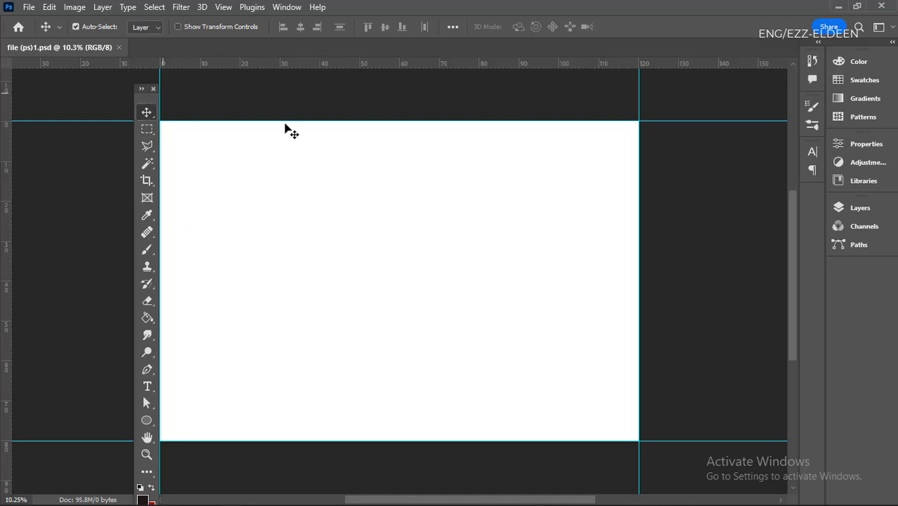
{"action": "left_click_drag", "start_coordinate": [853, 44], "coordinate": [675, 104]}
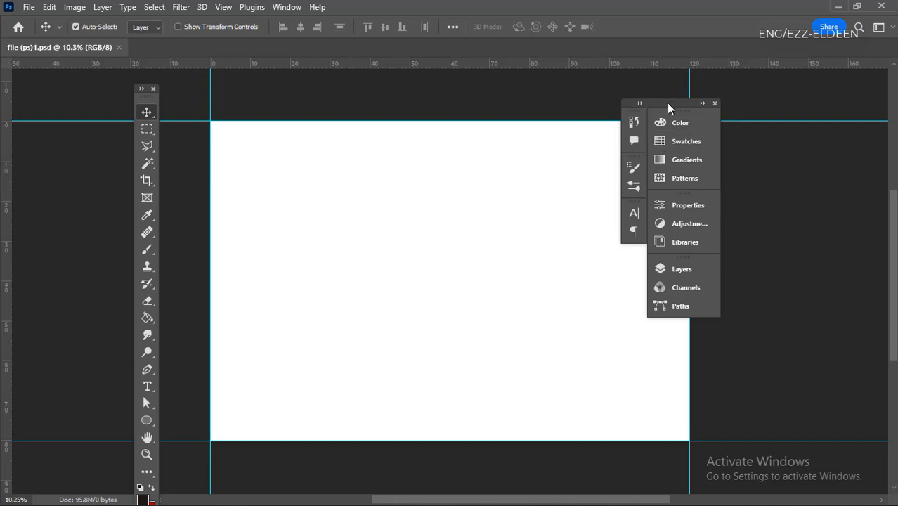
- Look through the list of available panels and display the History panel
{"action": "left_click", "coordinate": [276, 8]}
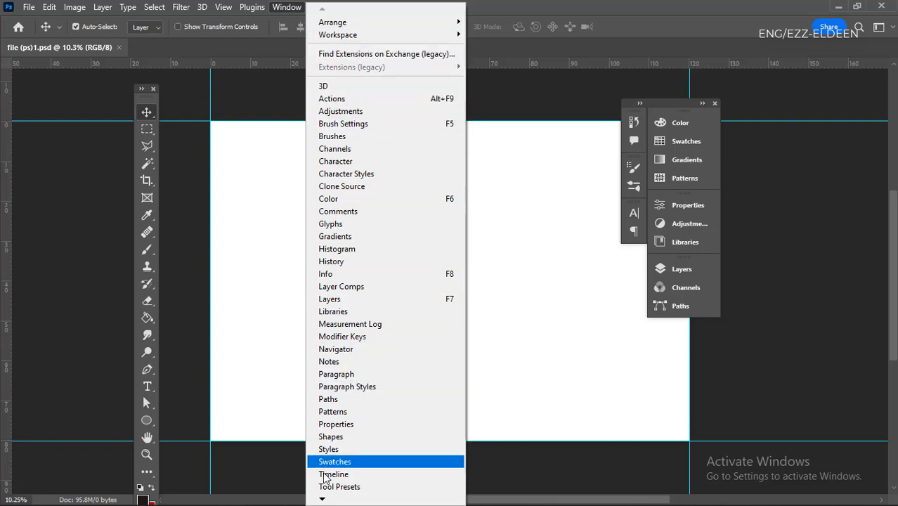
{"action": "mouse_move", "coordinate": [326, 500]}
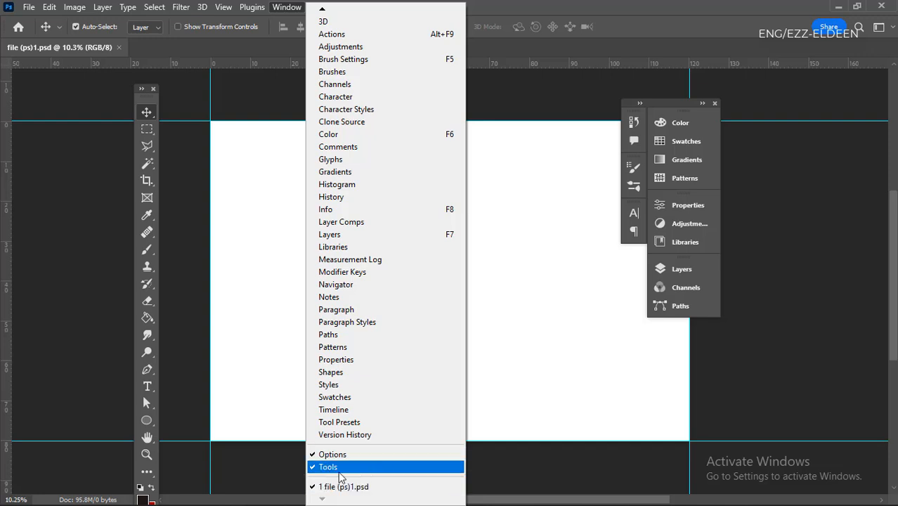
{"action": "mouse_move", "coordinate": [330, 10]}
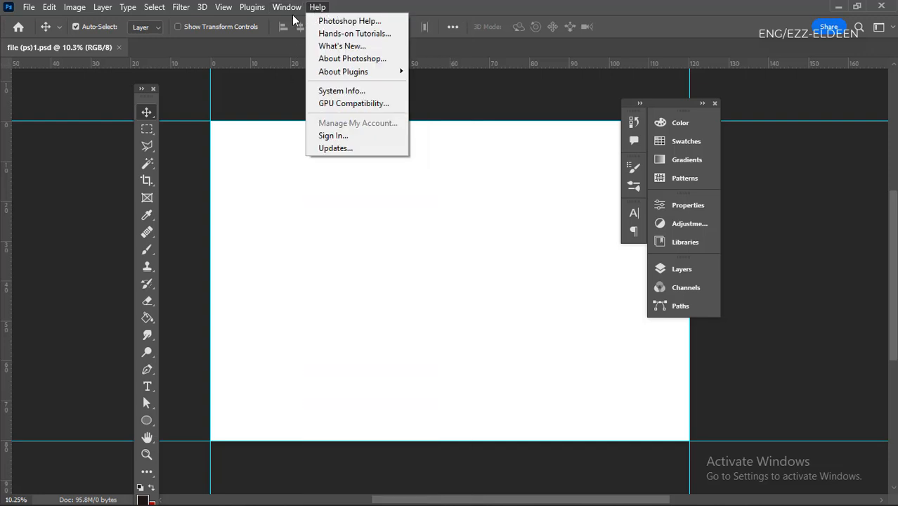
{"action": "mouse_move", "coordinate": [285, 12]}
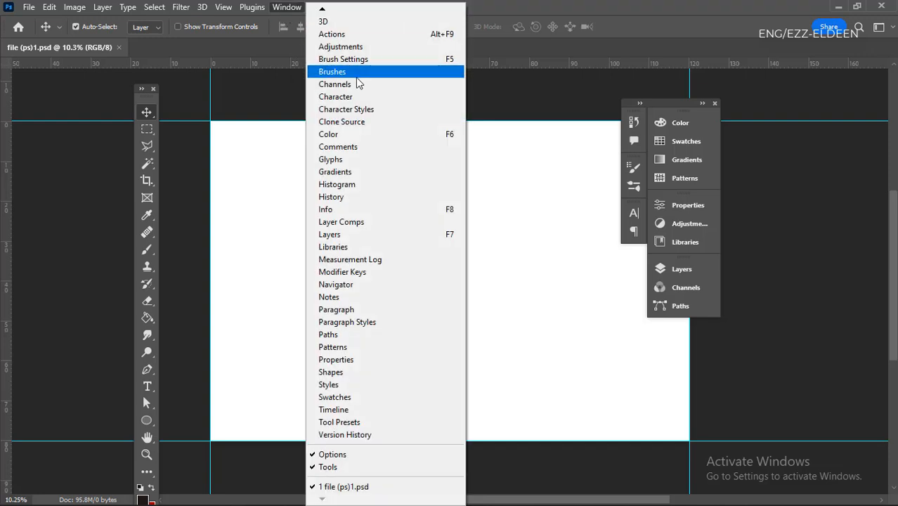
{"action": "left_click", "coordinate": [355, 197]}
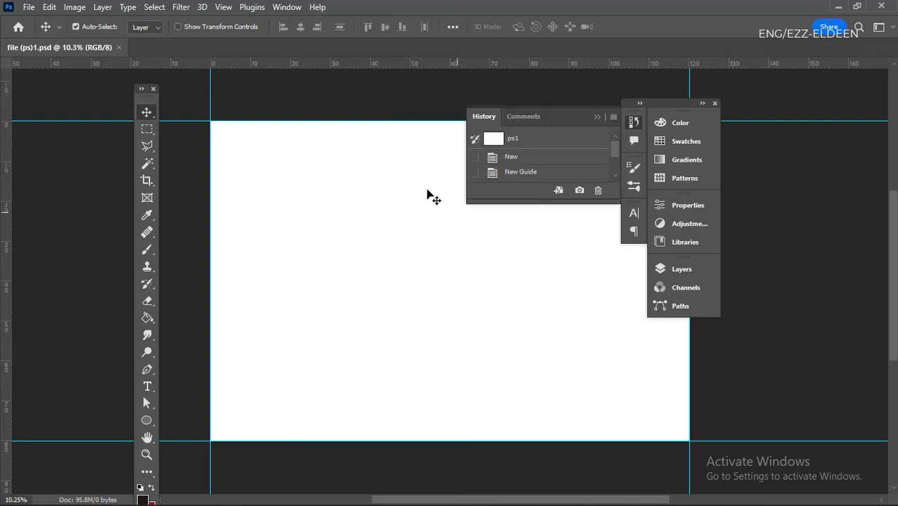
- Close the floating panel group and the floating toolbar, and hide the rulers around the canvas
{"action": "left_click", "coordinate": [715, 103]}
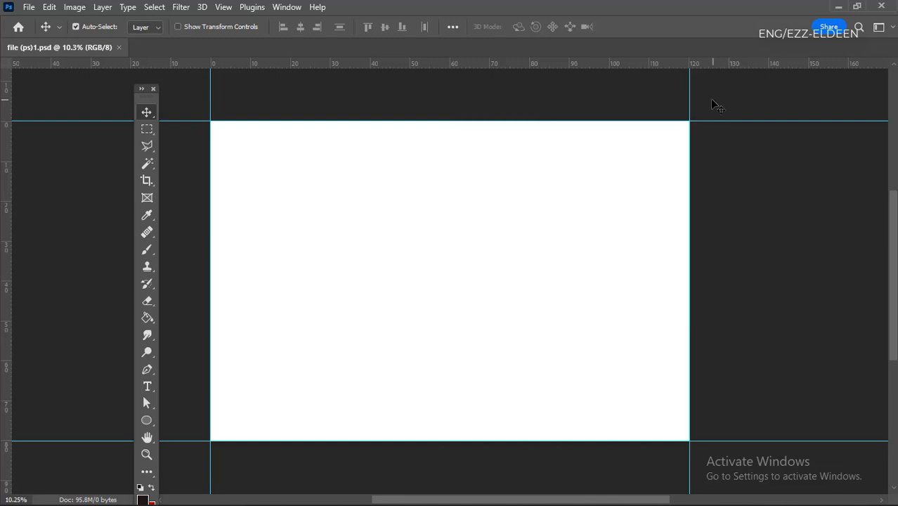
{"action": "left_click", "coordinate": [153, 91]}
{"action": "scroll", "coordinate": [371, 197], "scroll_direction": "down", "scroll_amount": 3}
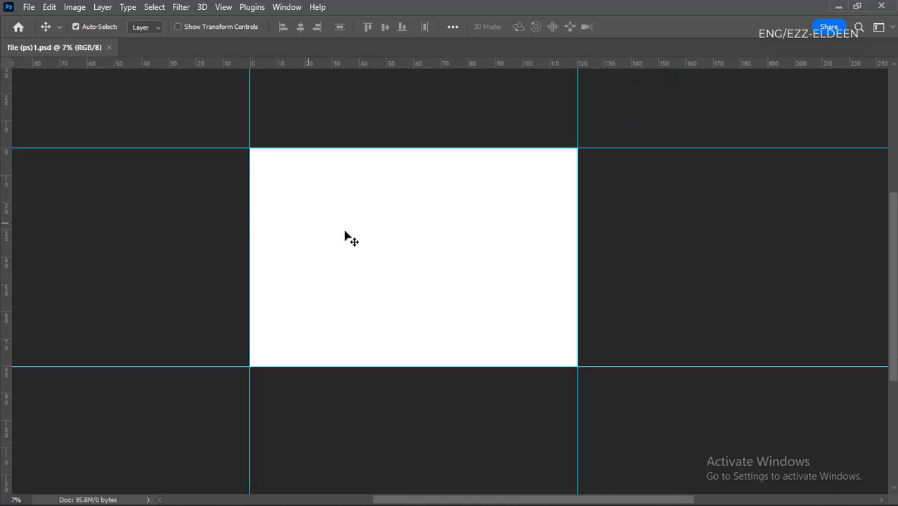
{"action": "scroll", "coordinate": [348, 235], "scroll_direction": "up", "scroll_amount": 2}
{"action": "key", "text": "ctrl+r"}
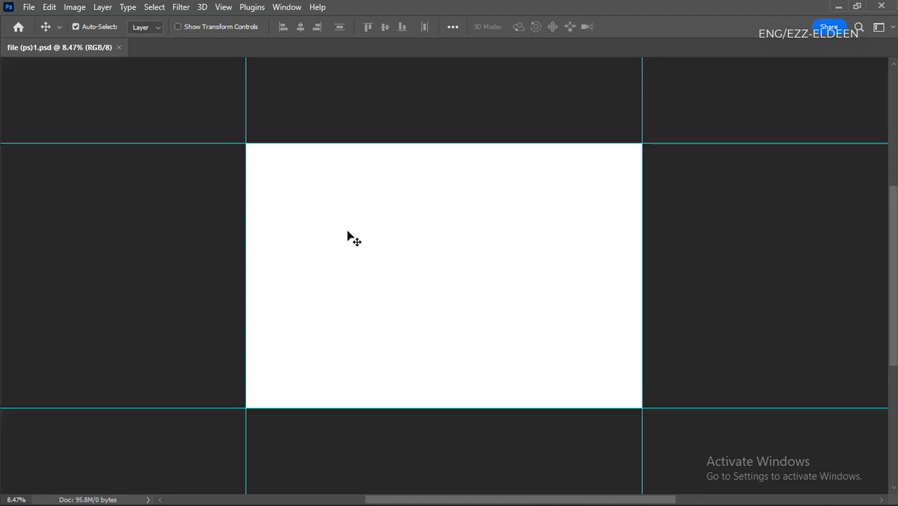
{"action": "scroll", "coordinate": [407, 256], "scroll_direction": "down", "scroll_amount": 1}
{"action": "scroll", "coordinate": [398, 264], "scroll_direction": "down", "scroll_amount": 1}
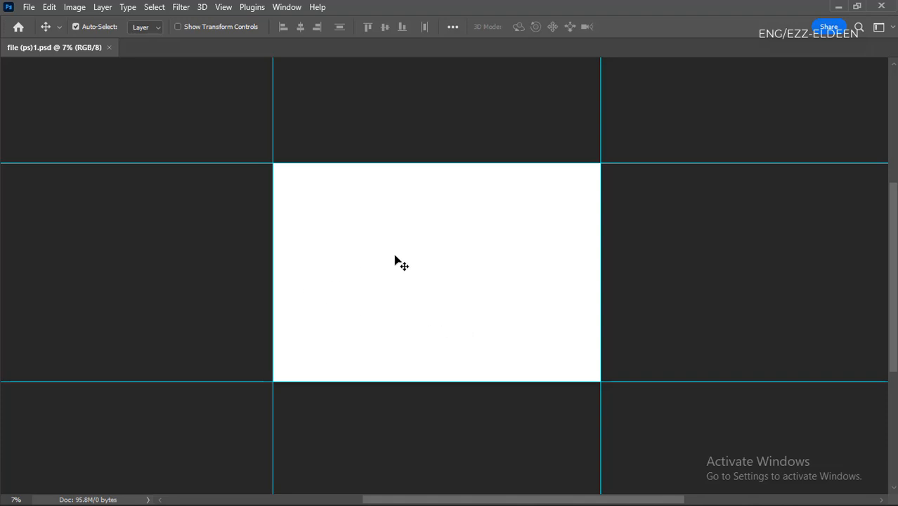
- Display the Tools toolbar again and dock it along the left edge of the workspace
{"action": "left_click", "coordinate": [286, 8]}
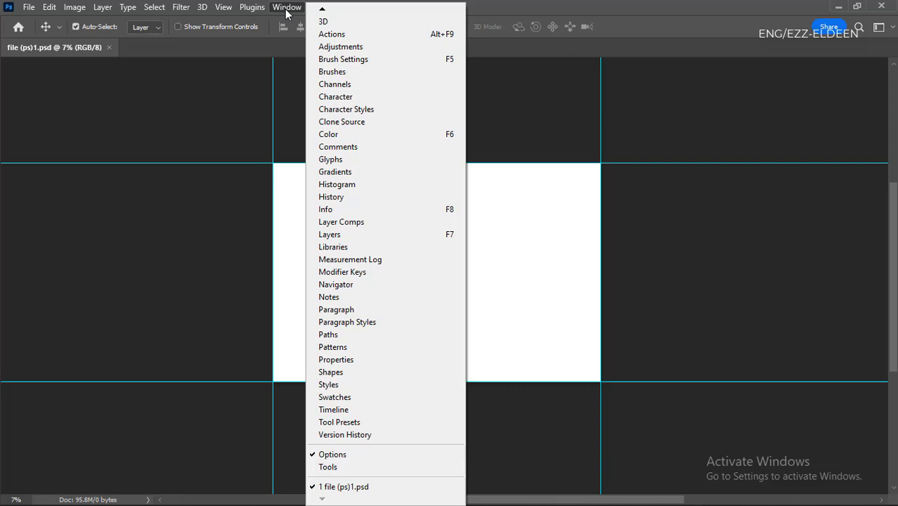
{"action": "left_click", "coordinate": [339, 467]}
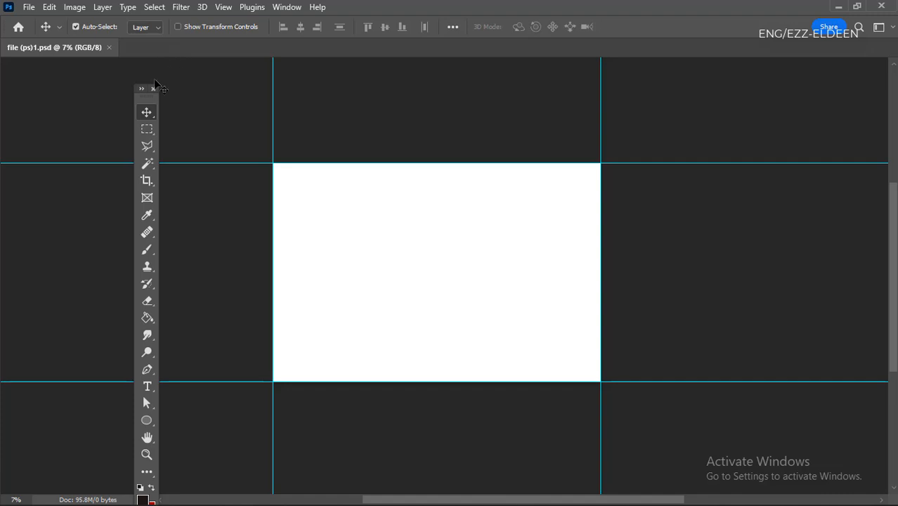
{"action": "left_click_drag", "start_coordinate": [144, 98], "coordinate": [3, 55]}
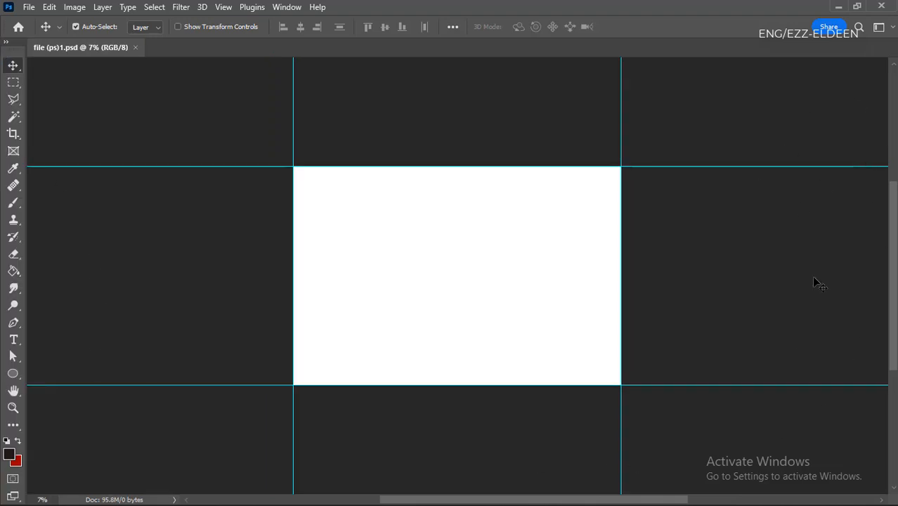
- Bring back the Layers panel group, collapse its open panels to icons, and dock the group at the workspace's right edge
{"action": "left_click", "coordinate": [288, 9]}
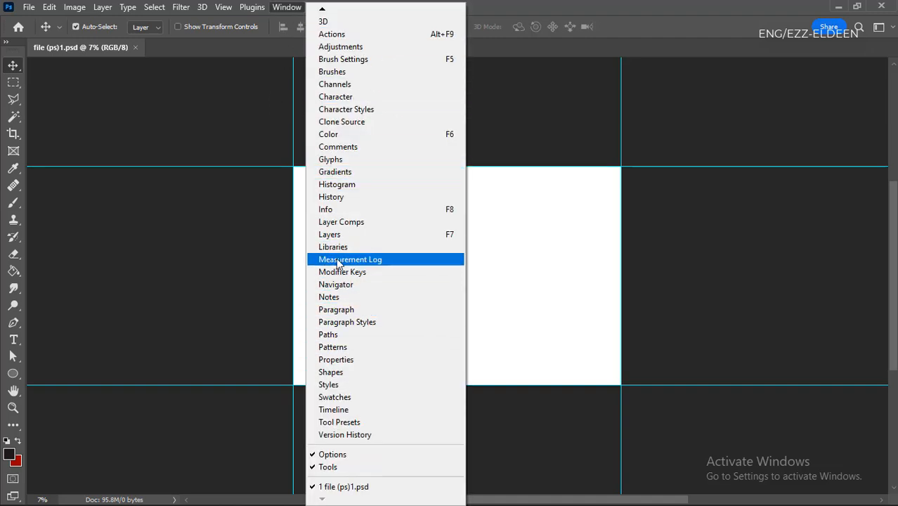
{"action": "left_click", "coordinate": [362, 236]}
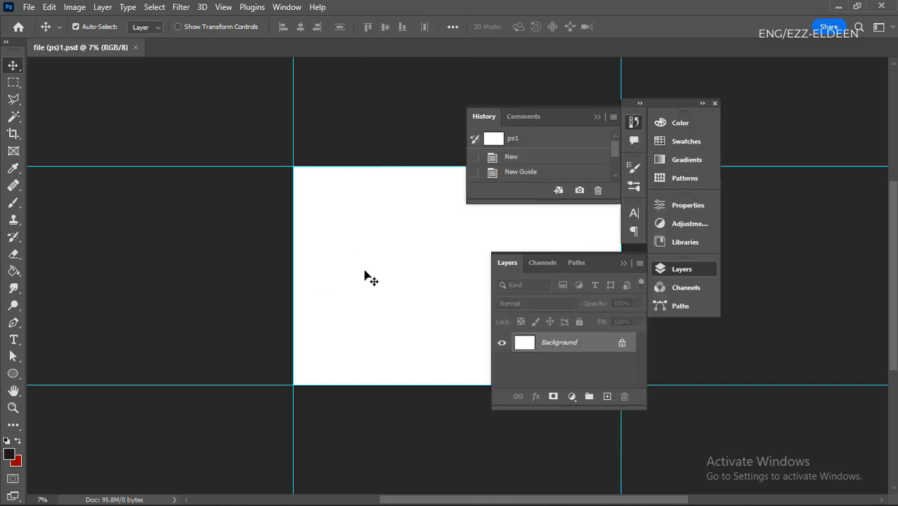
{"action": "left_click", "coordinate": [623, 263]}
{"action": "left_click", "coordinate": [597, 115]}
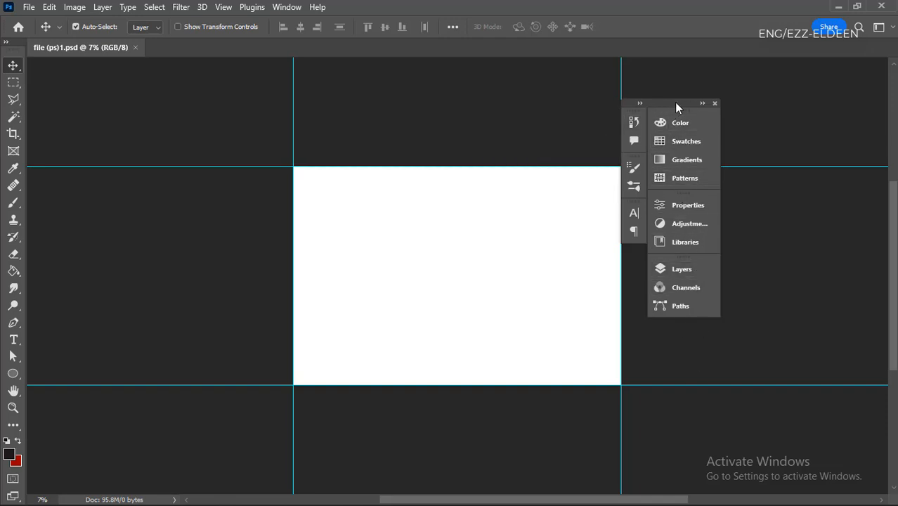
{"action": "left_click_drag", "start_coordinate": [674, 102], "coordinate": [871, 107]}
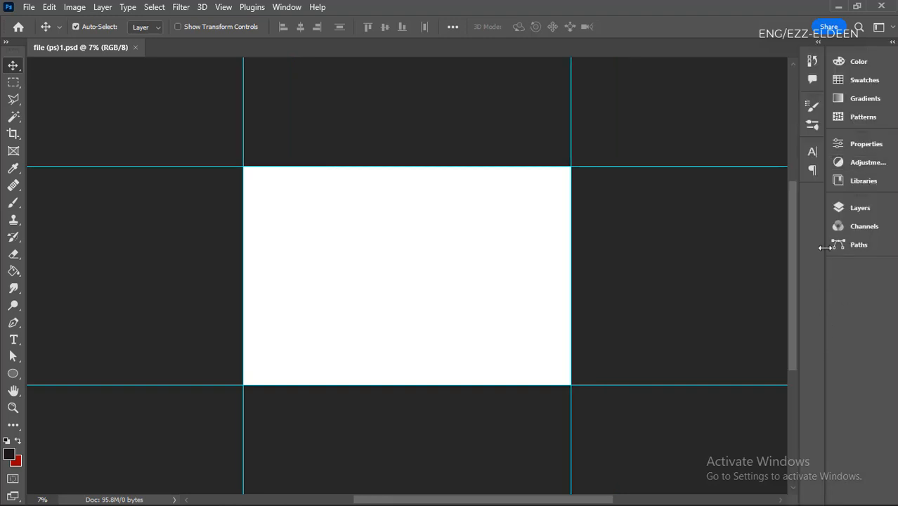
- Detach the Layers, Channels and Paths group, dock it as its own outermost column, and collapse it to icons
{"action": "left_click", "coordinate": [853, 206]}
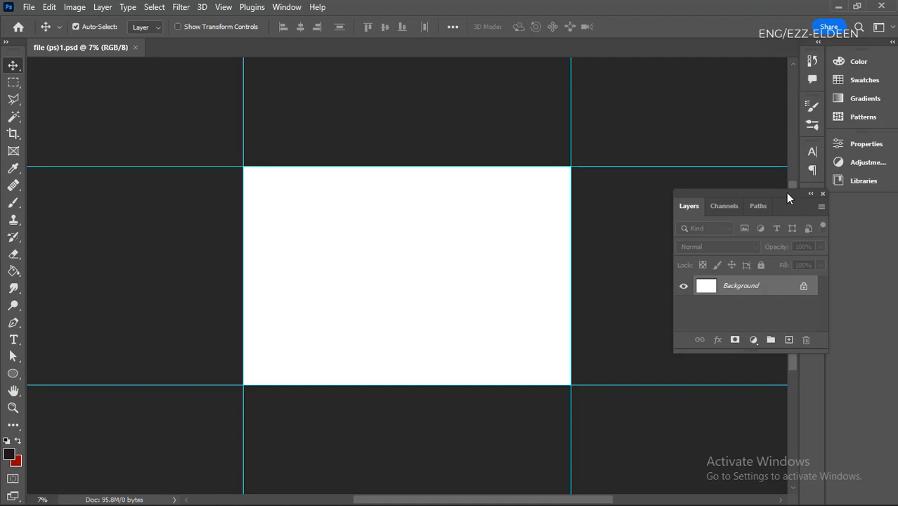
{"action": "left_click_drag", "start_coordinate": [787, 197], "coordinate": [874, 232]}
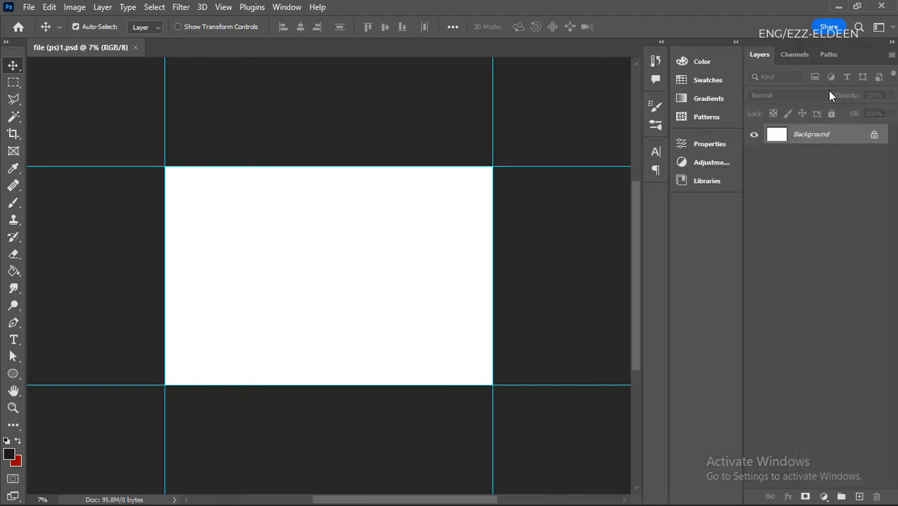
{"action": "left_click_drag", "start_coordinate": [858, 45], "coordinate": [889, 169]}
{"action": "left_click", "coordinate": [891, 54]}
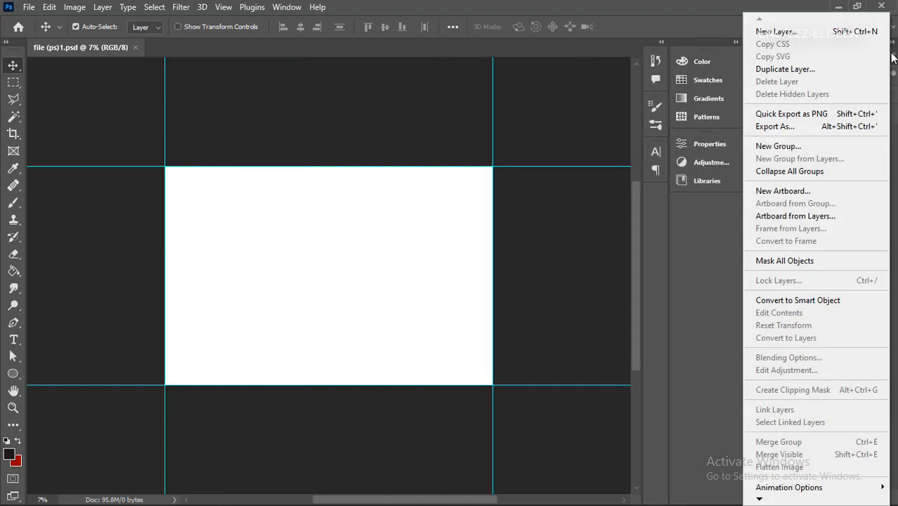
{"action": "left_click", "coordinate": [731, 235]}
{"action": "left_click", "coordinate": [893, 43]}
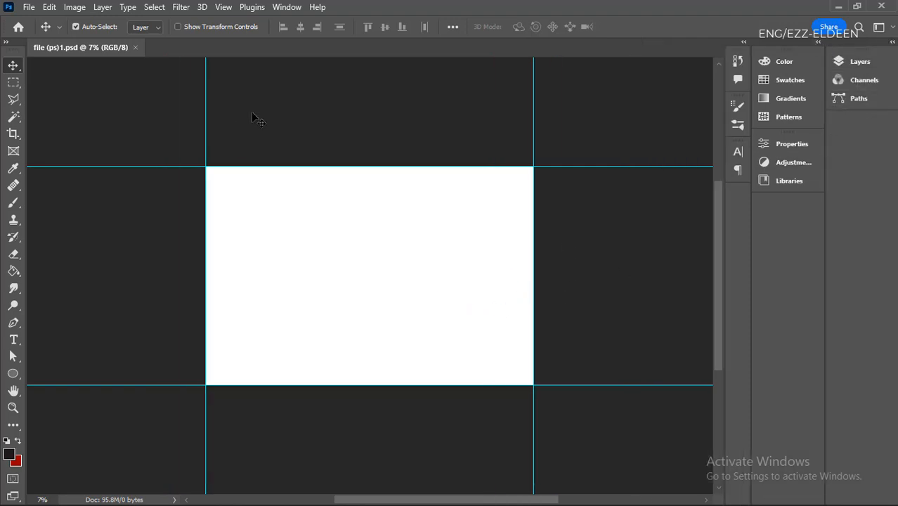
- Display the History panel, review its list of recorded states, and collapse the panel again
{"action": "left_click", "coordinate": [286, 7]}
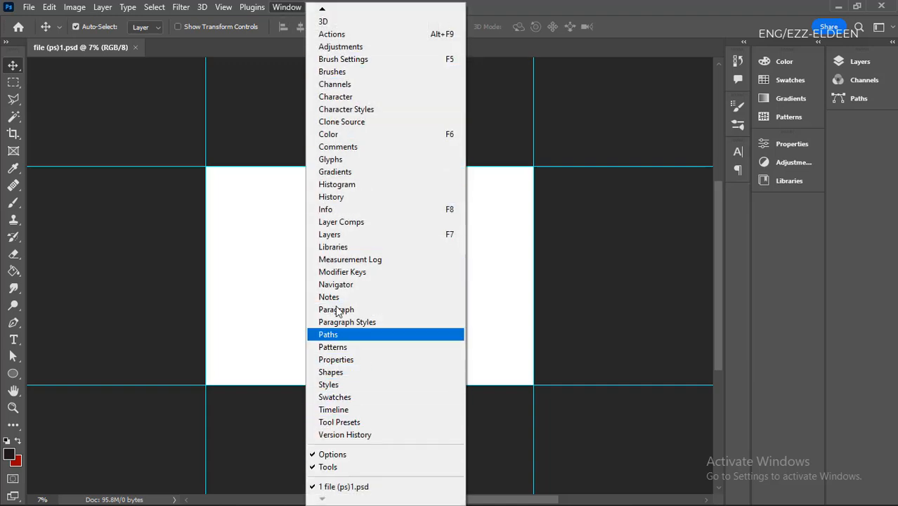
{"action": "left_click", "coordinate": [352, 199]}
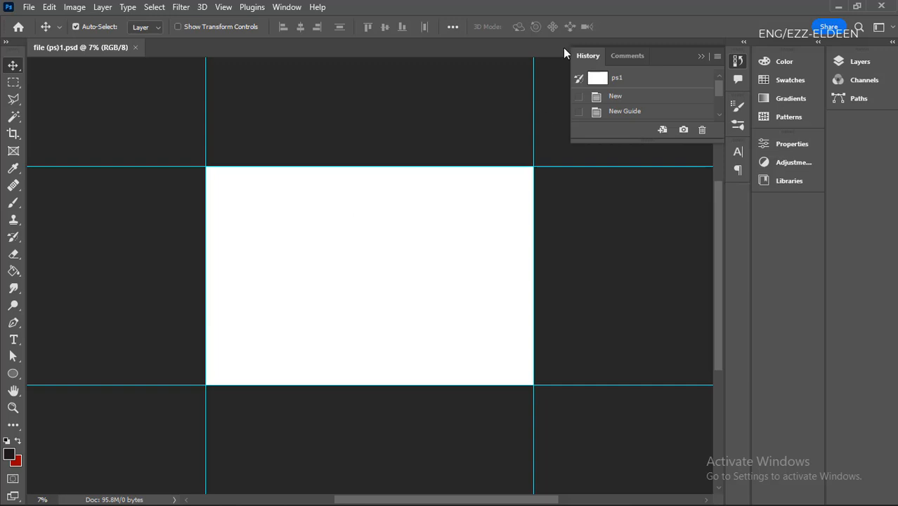
{"action": "scroll", "coordinate": [598, 112], "scroll_direction": "down", "scroll_amount": 3}
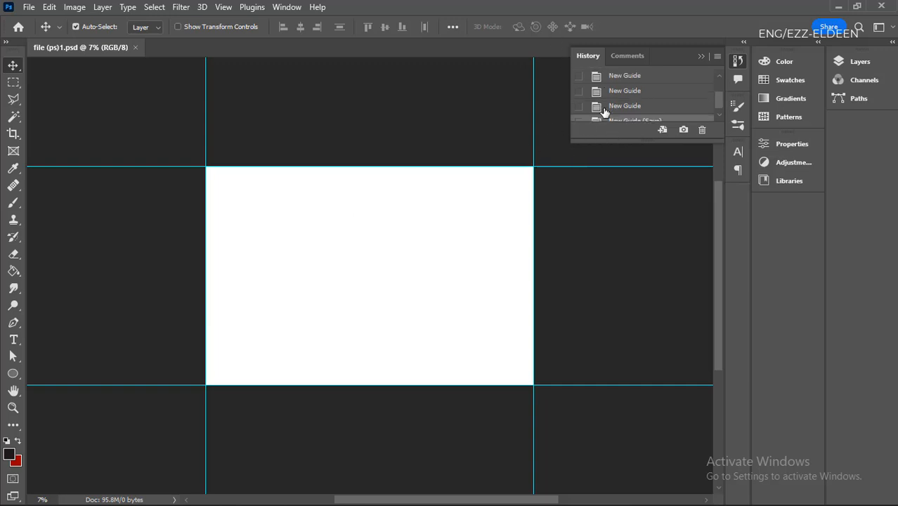
{"action": "scroll", "coordinate": [627, 113], "scroll_direction": "up", "scroll_amount": 2}
{"action": "scroll", "coordinate": [626, 112], "scroll_direction": "up", "scroll_amount": 1}
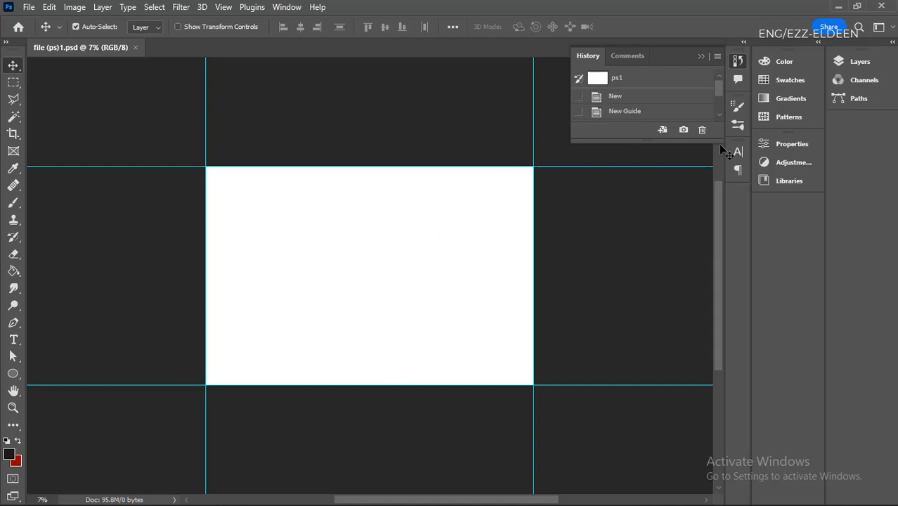
{"action": "left_click", "coordinate": [701, 59]}
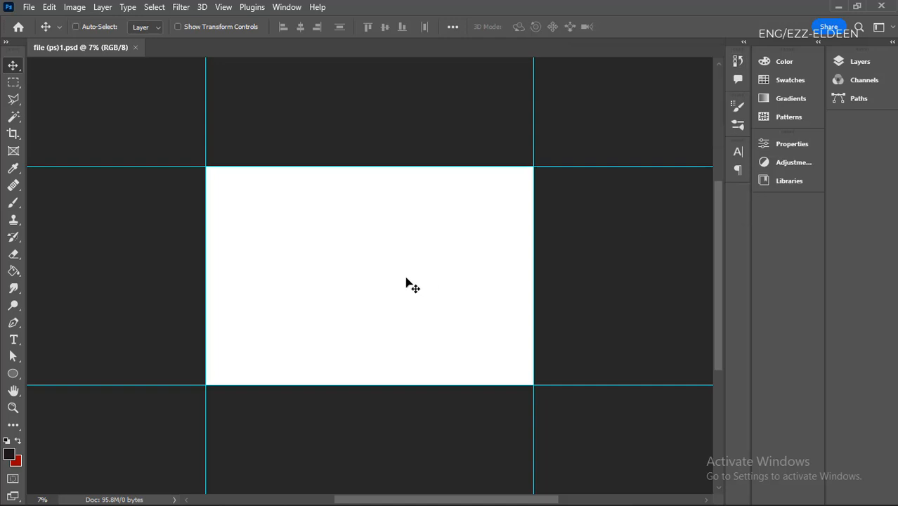
- Expand the Layers panel beside the document
{"action": "key", "text": "ctrl+plus"}
{"action": "scroll", "coordinate": [406, 278], "scroll_direction": "down", "scroll_amount": 2}
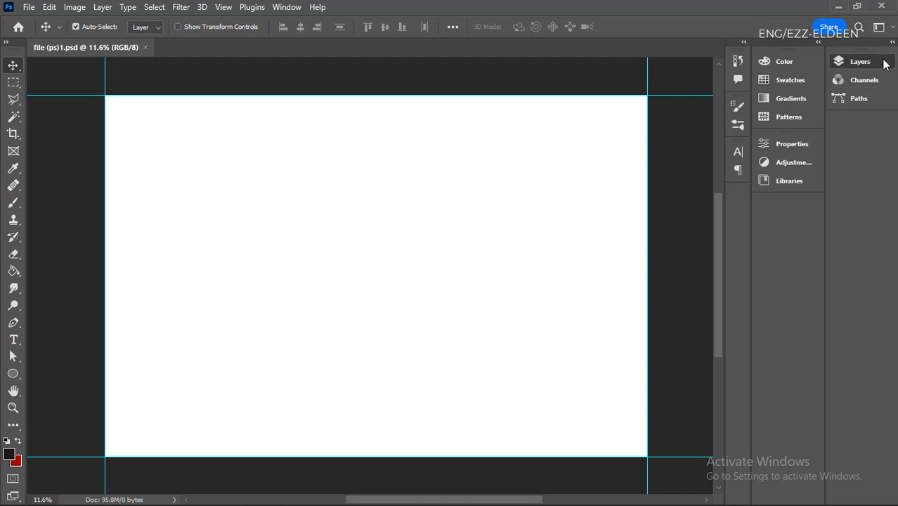
{"action": "left_click", "coordinate": [854, 61]}
{"action": "left_click", "coordinate": [800, 137]}
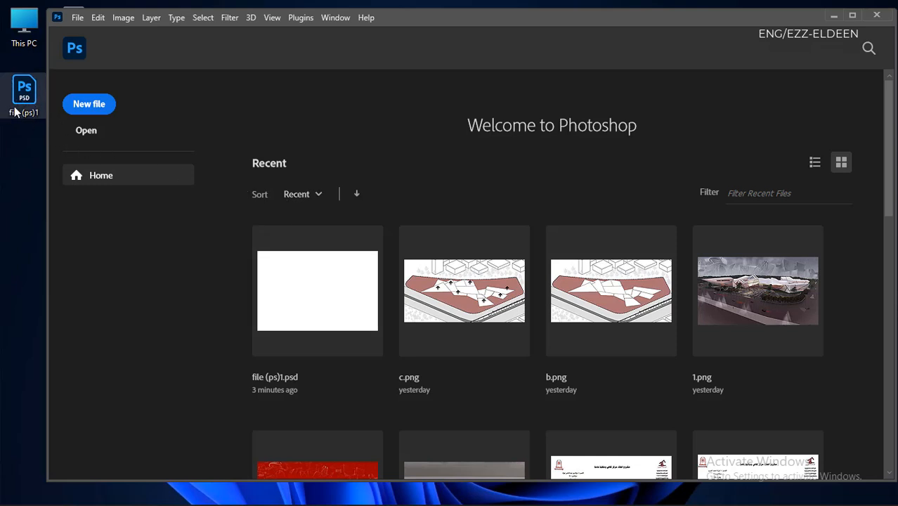
- Open the Desktop file "file (ps)1" in Photoshop and reposition the application window over the desktop
{"action": "left_click_drag", "start_coordinate": [15, 111], "coordinate": [415, 21]}
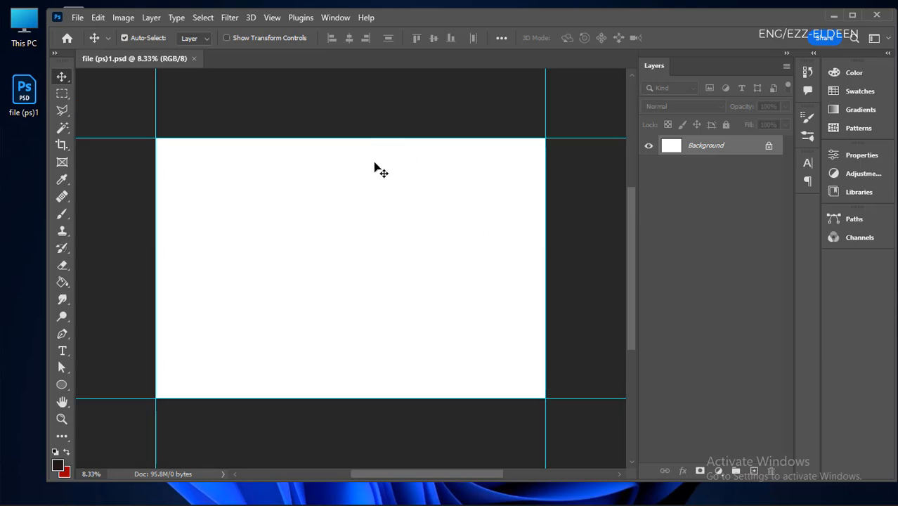
{"action": "left_click_drag", "start_coordinate": [447, 21], "coordinate": [480, 32]}
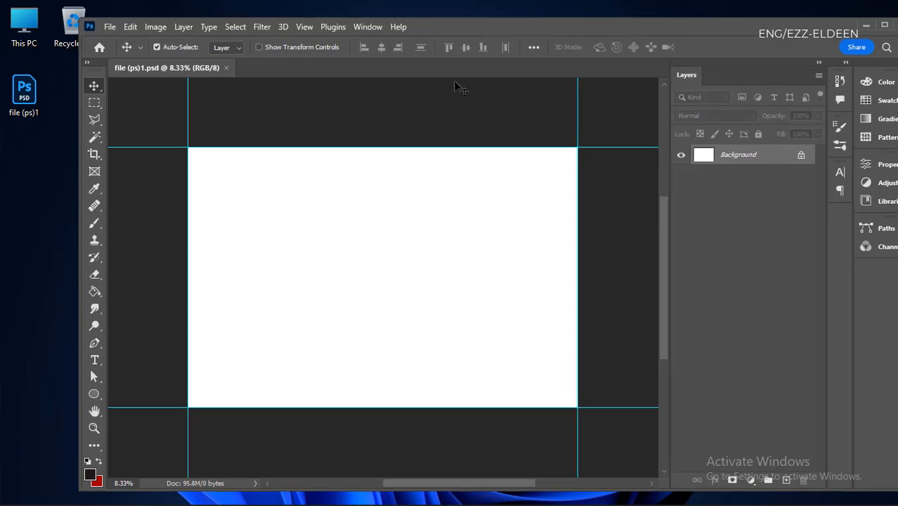
{"action": "left_click", "coordinate": [364, 490]}
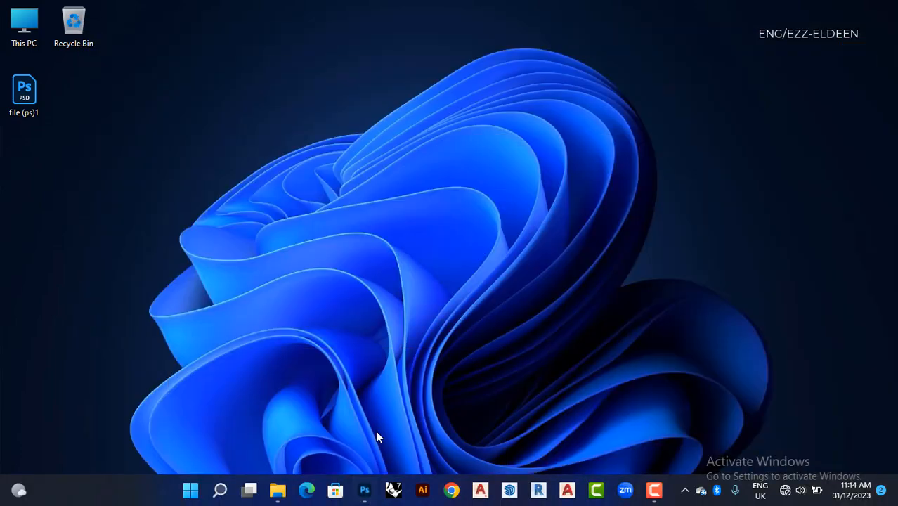
{"action": "left_click", "coordinate": [366, 491]}
- Switch to the IMAGE folder in File Explorer and tile its window side by side with Photoshop
{"action": "left_click", "coordinate": [286, 495]}
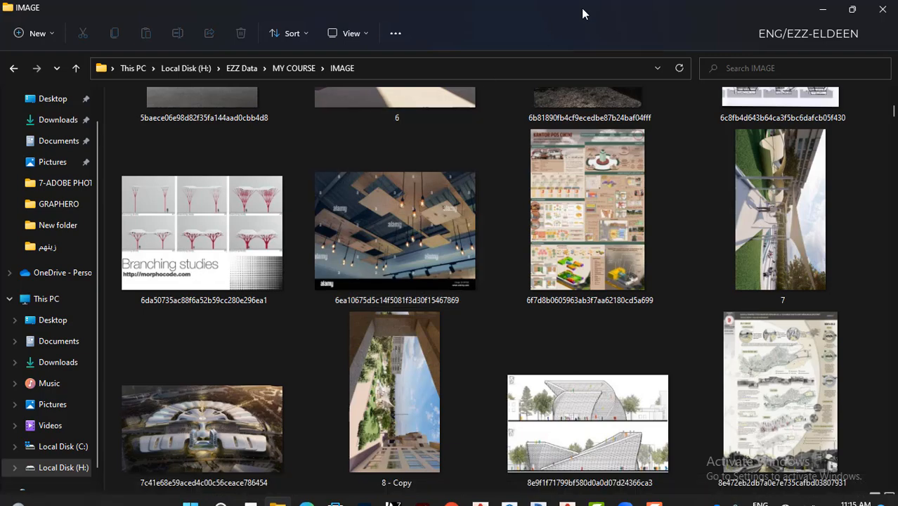
{"action": "left_click_drag", "start_coordinate": [582, 13], "coordinate": [29, 63]}
{"action": "left_click", "coordinate": [677, 234]}
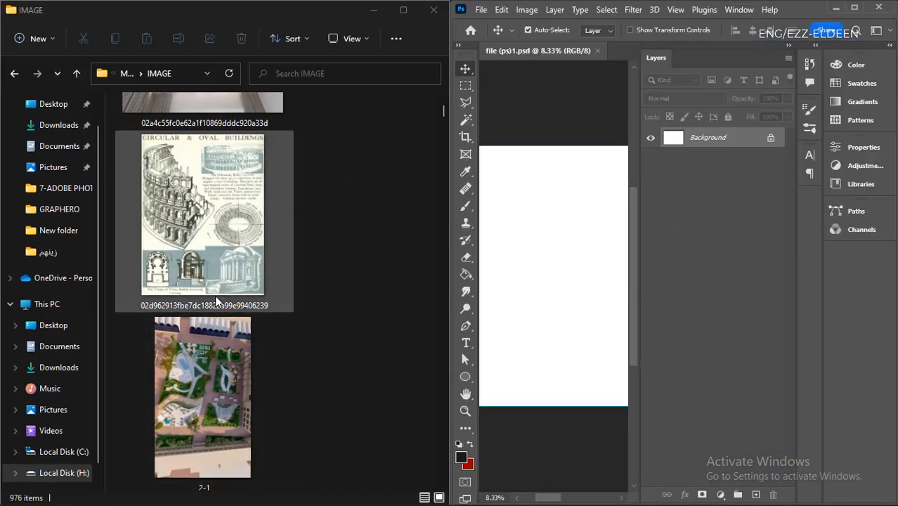
- Place the "Circular & Oval Buildings" image from the IMAGE folder onto the canvas of file (ps)1 as a new layer
{"action": "left_click_drag", "start_coordinate": [217, 247], "coordinate": [562, 270]}
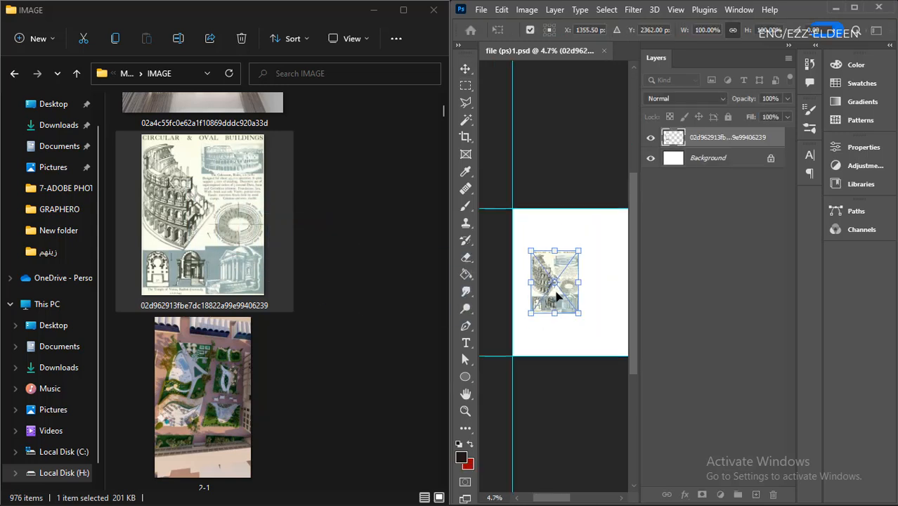
{"action": "scroll", "coordinate": [571, 291], "scroll_direction": "up", "scroll_amount": 4}
{"action": "key", "text": "Return"}
{"action": "scroll", "coordinate": [571, 276], "scroll_direction": "up", "scroll_amount": 5}
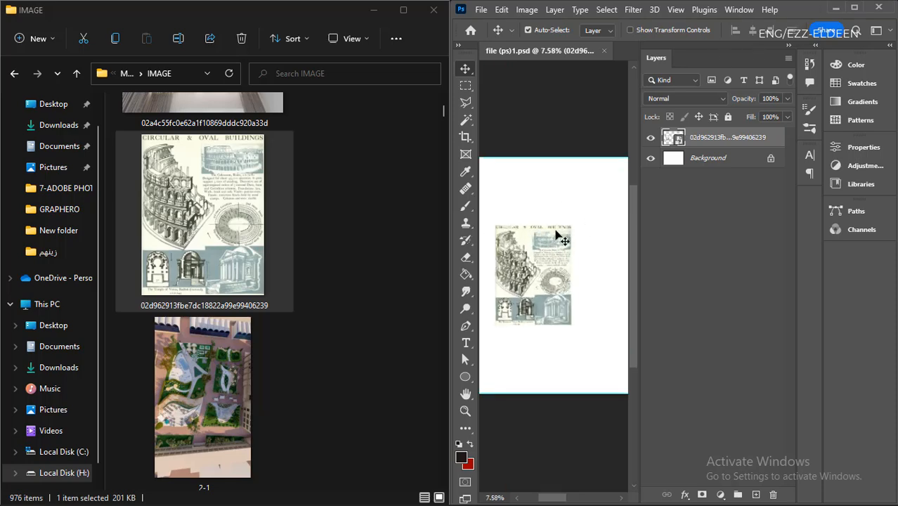
- Rearrange the Photoshop window so that it overlaps the image folder and shows the whole canvas
{"action": "scroll", "coordinate": [557, 266], "scroll_direction": "down", "scroll_amount": 2}
{"action": "left_click_drag", "start_coordinate": [794, 23], "coordinate": [744, 123]}
{"action": "left_click_drag", "start_coordinate": [613, 125], "coordinate": [882, 46]}
- Place the building sketch 1be78864728befb9098cc87b2e925b07 onto the canvas to the right of the first image
{"action": "scroll", "coordinate": [251, 241], "scroll_direction": "down", "scroll_amount": 3}
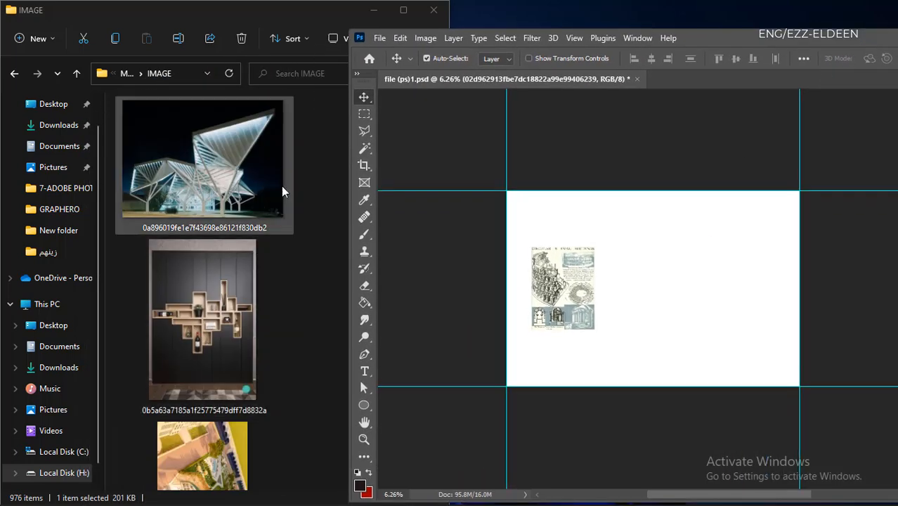
{"action": "scroll", "coordinate": [281, 188], "scroll_direction": "down", "scroll_amount": 3}
{"action": "scroll", "coordinate": [623, 304], "scroll_direction": "up", "scroll_amount": 1}
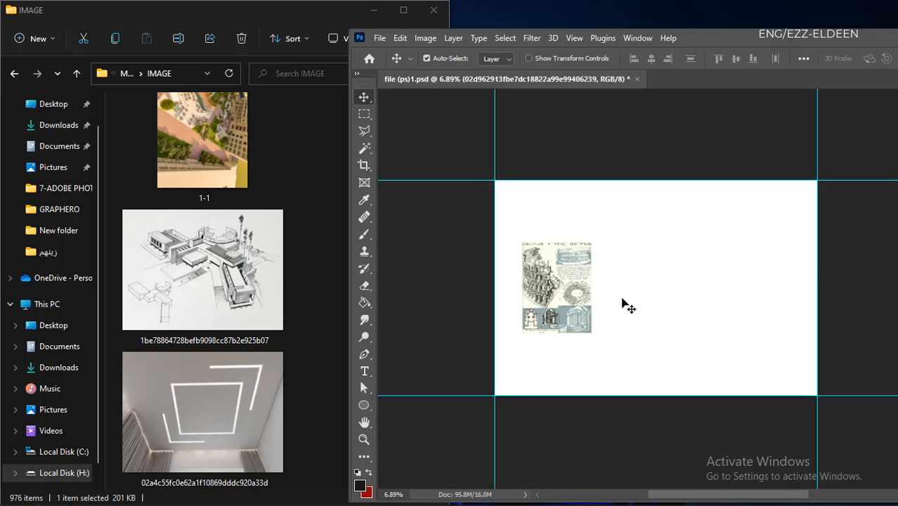
{"action": "left_click_drag", "start_coordinate": [249, 306], "coordinate": [653, 311]}
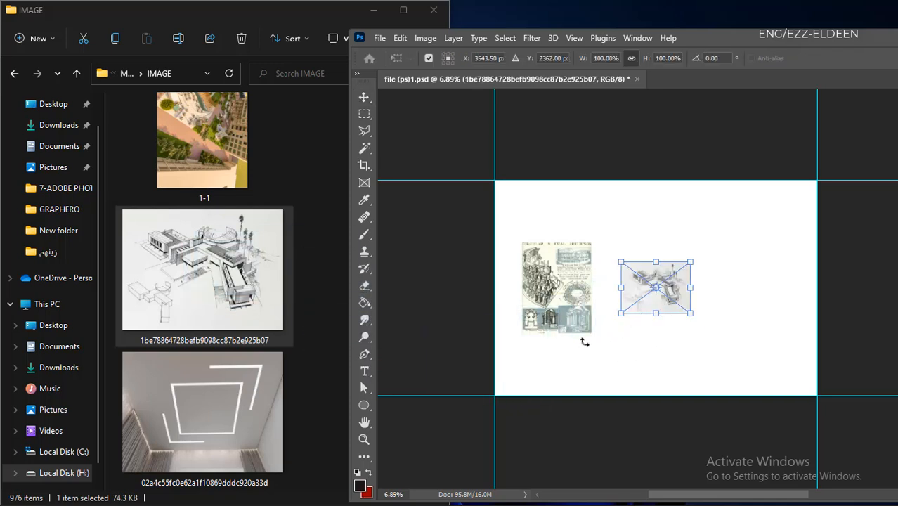
{"action": "key", "text": "Return"}
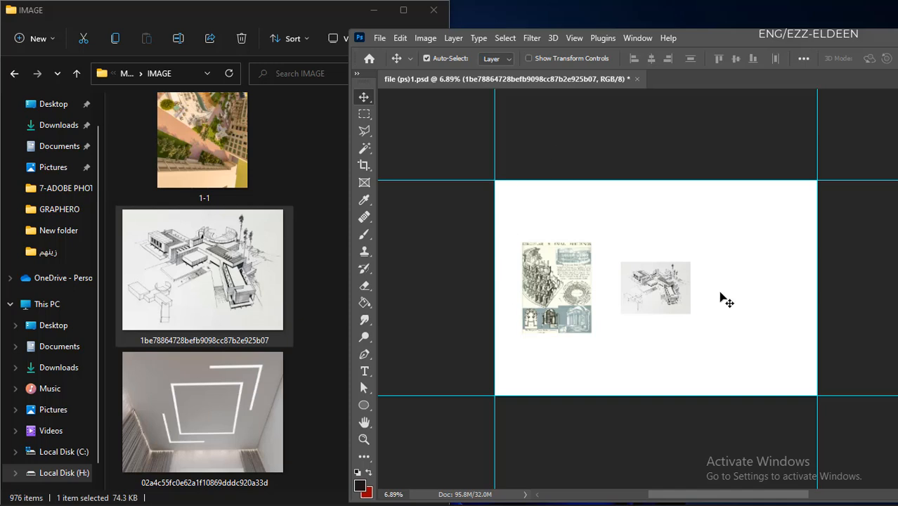
- Open the sketch 1be78864728befb9098cc87b2e925b07 as a separate document in its own tab and inspect it at different zoom levels
{"action": "left_click_drag", "start_coordinate": [223, 296], "coordinate": [724, 79]}
{"action": "scroll", "coordinate": [512, 363], "scroll_direction": "down", "scroll_amount": 3}
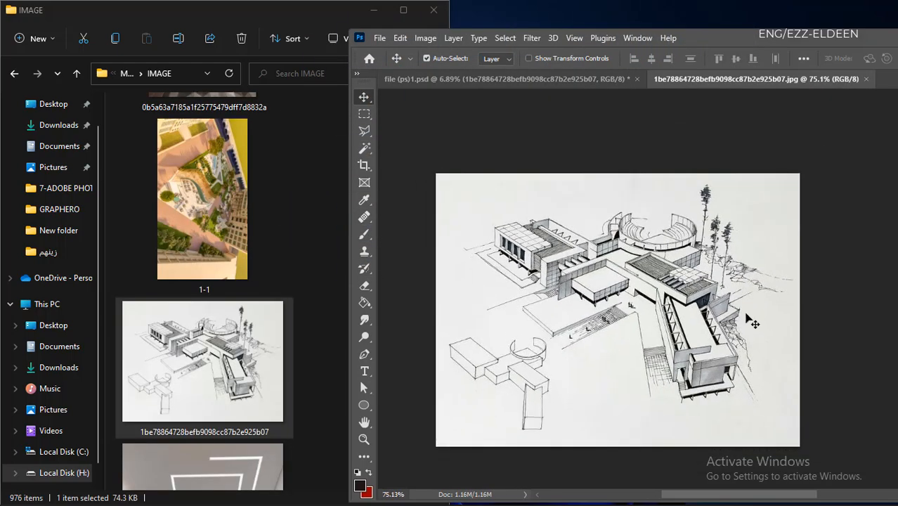
{"action": "scroll", "coordinate": [751, 303], "scroll_direction": "up", "scroll_amount": 4}
{"action": "scroll", "coordinate": [566, 306], "scroll_direction": "down", "scroll_amount": 5}
{"action": "scroll", "coordinate": [469, 330], "scroll_direction": "up", "scroll_amount": 4}
{"action": "scroll", "coordinate": [516, 325], "scroll_direction": "down", "scroll_amount": 1}
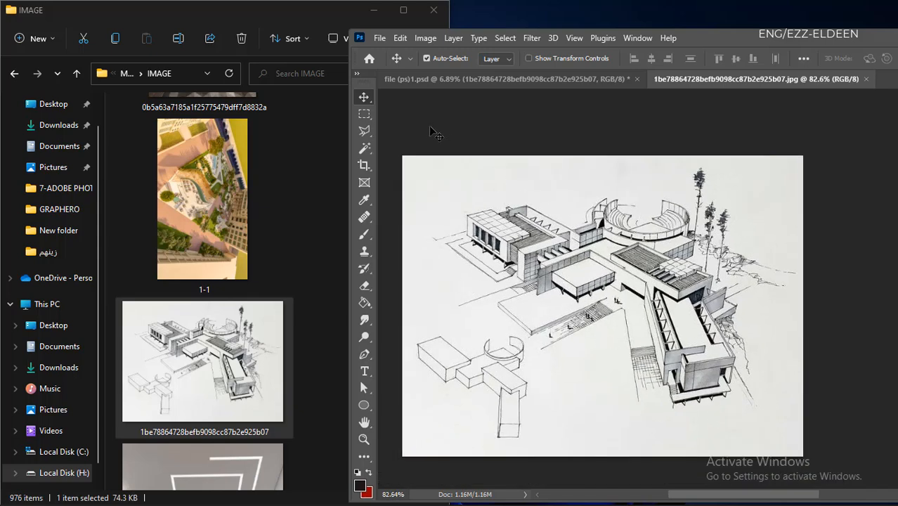
- Open the building elevations image 8e9f1f71799bf580d0a0d07d24366ca3 from the IMAGE folder as a separate document and maximize the Photoshop window
{"action": "left_click", "coordinate": [478, 79]}
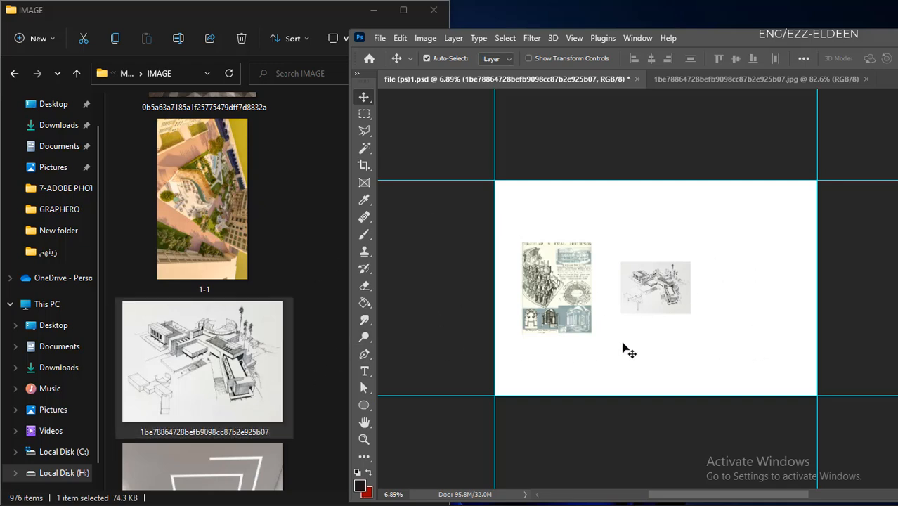
{"action": "scroll", "coordinate": [294, 289], "scroll_direction": "down", "scroll_amount": 10}
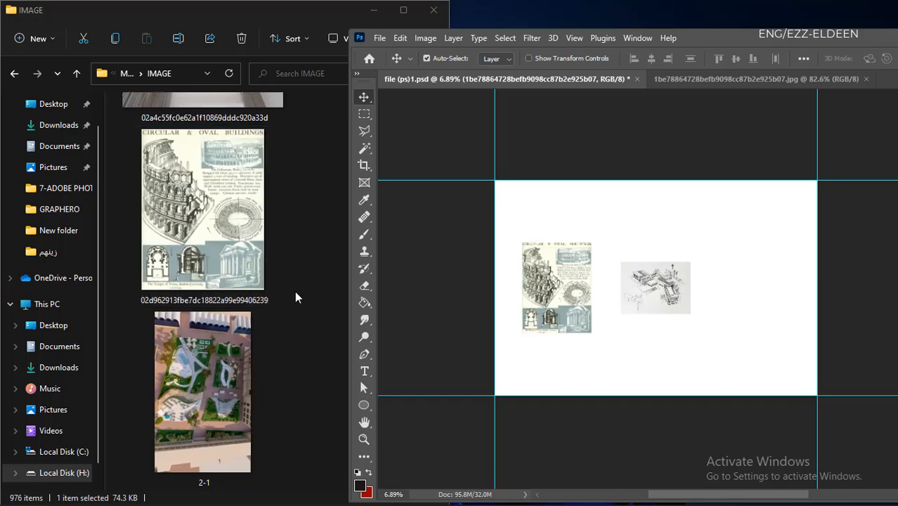
{"action": "scroll", "coordinate": [262, 279], "scroll_direction": "down", "scroll_amount": 10}
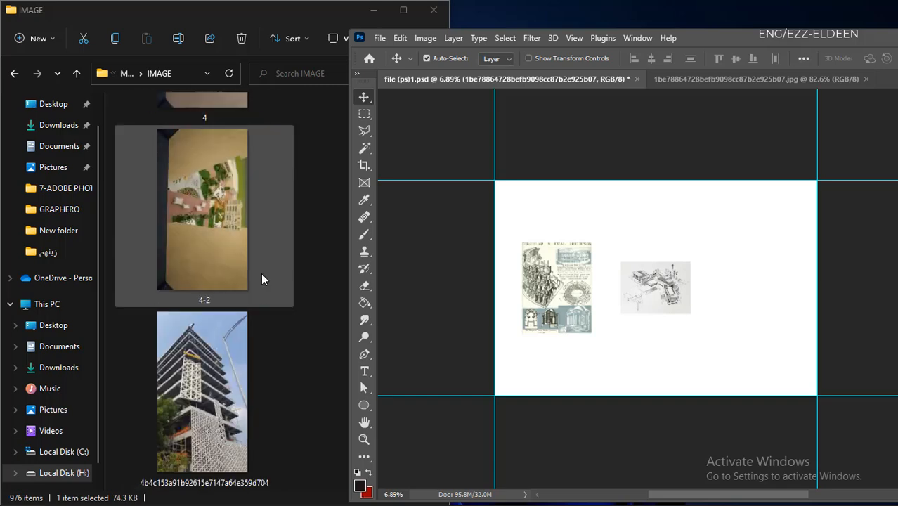
{"action": "scroll", "coordinate": [261, 279], "scroll_direction": "down", "scroll_amount": 5}
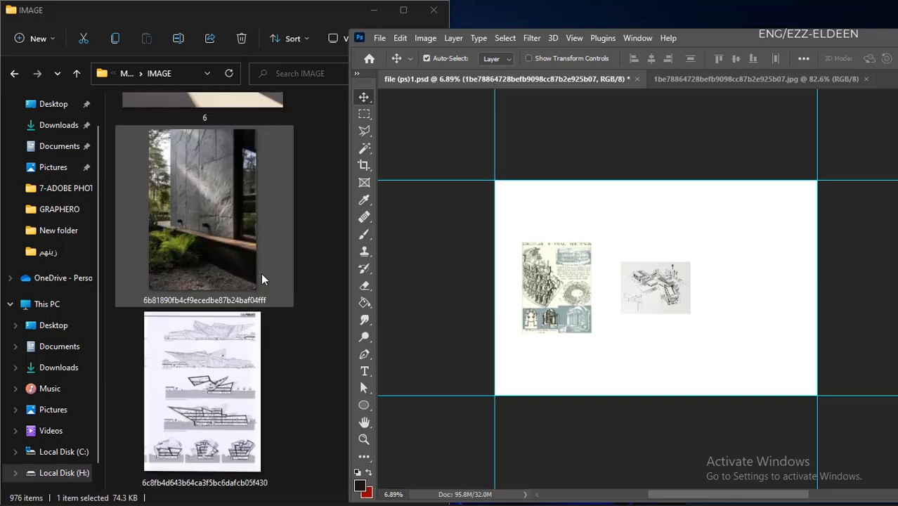
{"action": "scroll", "coordinate": [262, 279], "scroll_direction": "down", "scroll_amount": 3}
{"action": "scroll", "coordinate": [261, 279], "scroll_direction": "down", "scroll_amount": 8}
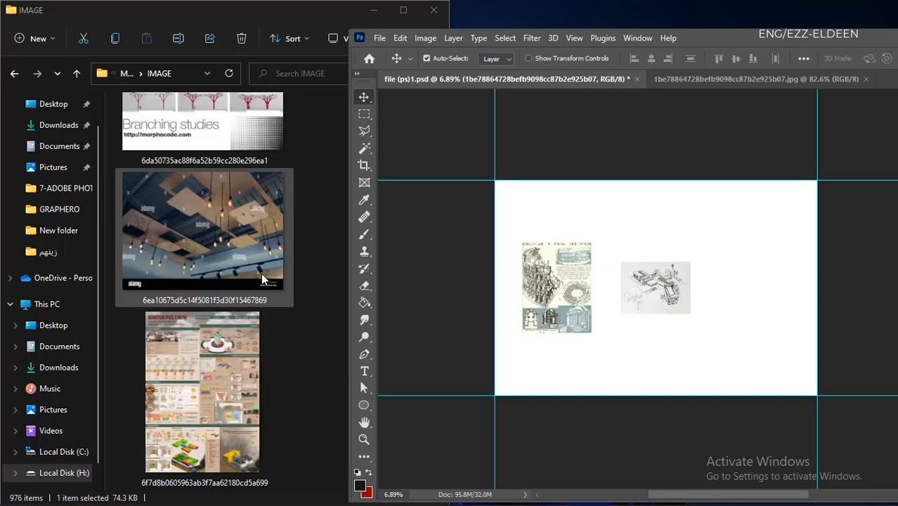
{"action": "scroll", "coordinate": [261, 279], "scroll_direction": "down", "scroll_amount": 3}
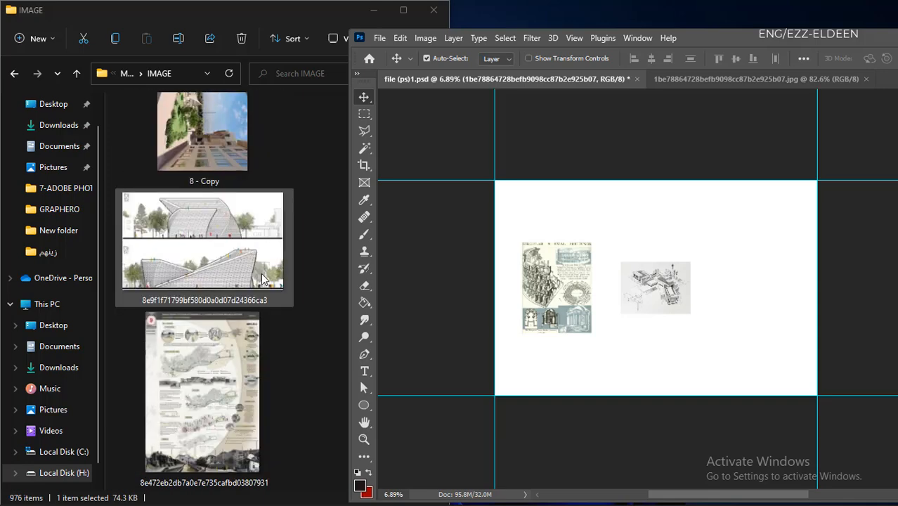
{"action": "left_click_drag", "start_coordinate": [183, 256], "coordinate": [713, 44]}
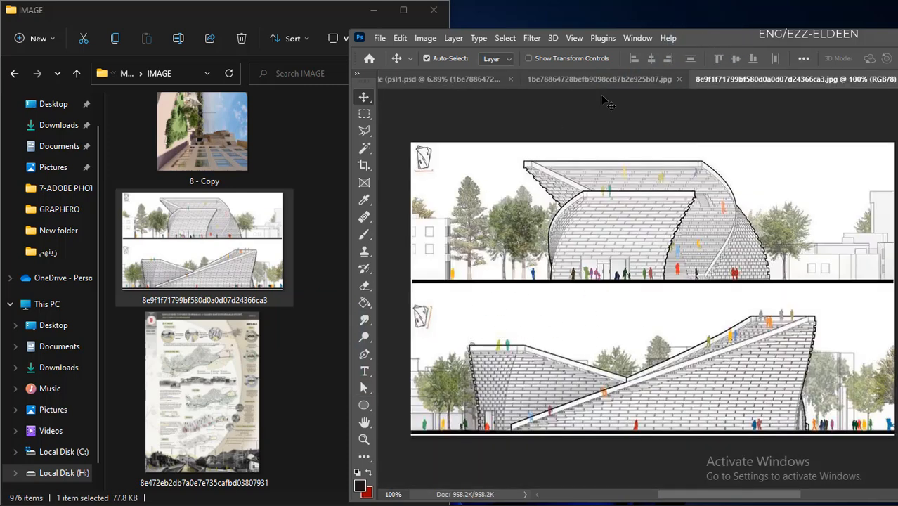
{"action": "double_click", "coordinate": [717, 44]}
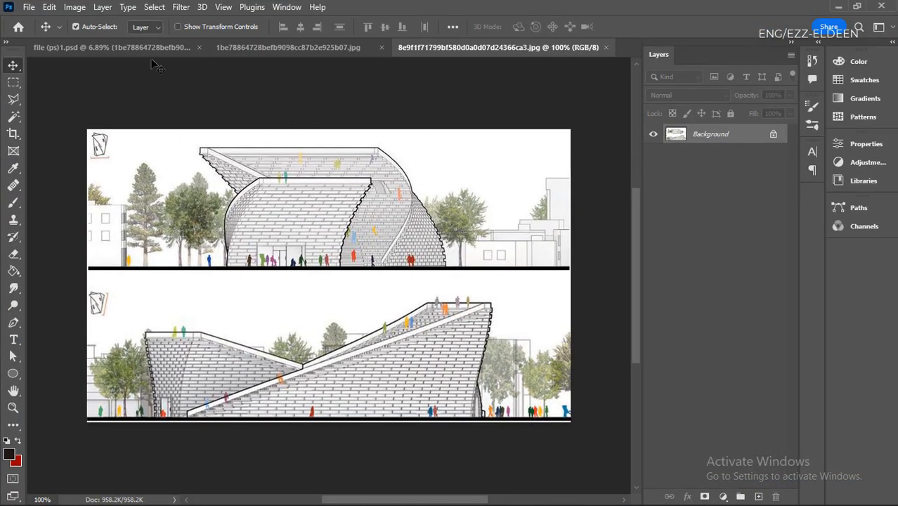
- Switch among file (ps)1, the building sketch and the elevations image to compare the three open documents
{"action": "left_click", "coordinate": [102, 46]}
{"action": "left_click", "coordinate": [332, 48]}
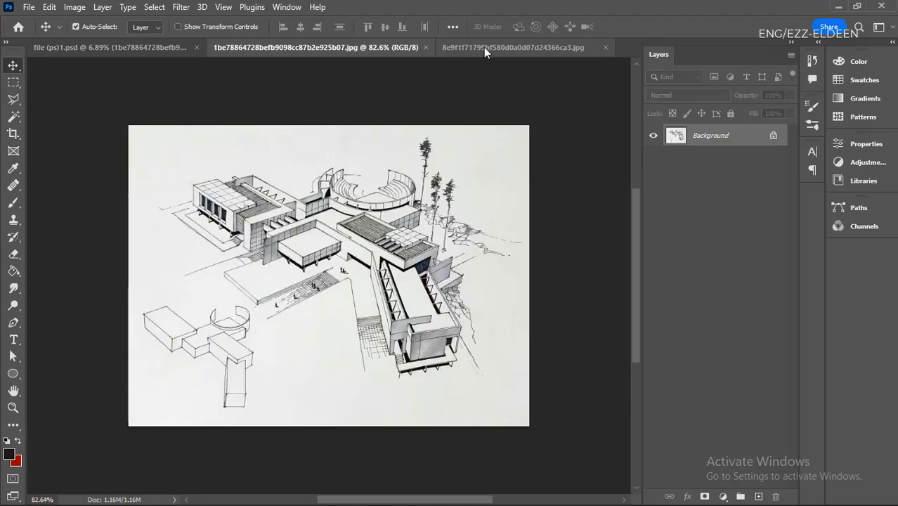
{"action": "left_click", "coordinate": [483, 47]}
{"action": "left_click", "coordinate": [319, 48]}
{"action": "left_click", "coordinate": [477, 48]}
{"action": "left_click", "coordinate": [326, 48]}
{"action": "left_click", "coordinate": [120, 49]}
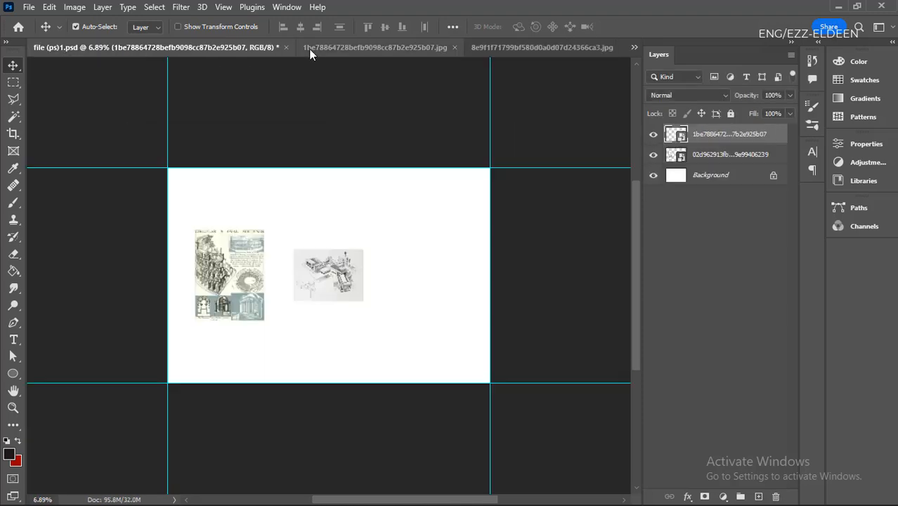
{"action": "left_click", "coordinate": [351, 48]}
{"action": "left_click", "coordinate": [499, 47]}
{"action": "left_click", "coordinate": [327, 48]}
{"action": "left_click_drag", "start_coordinate": [248, 71], "coordinate": [327, 166]}
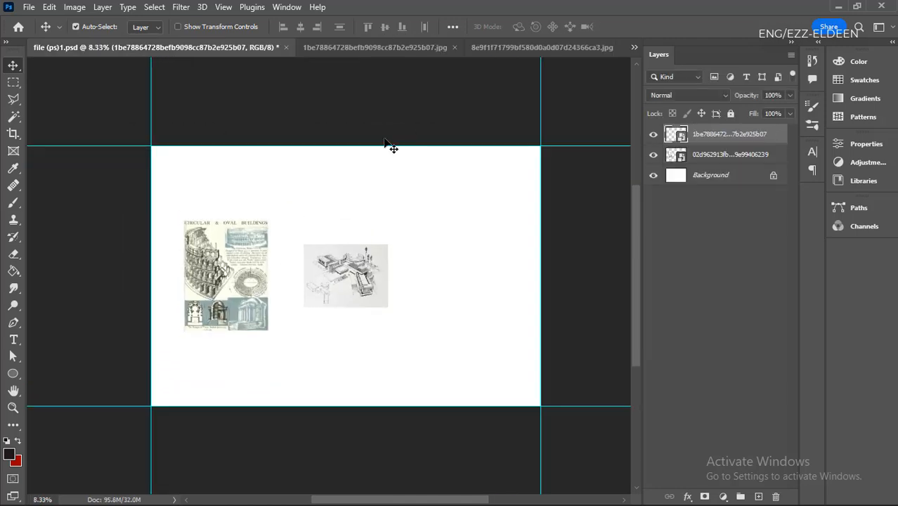
{"action": "left_click", "coordinate": [519, 48]}
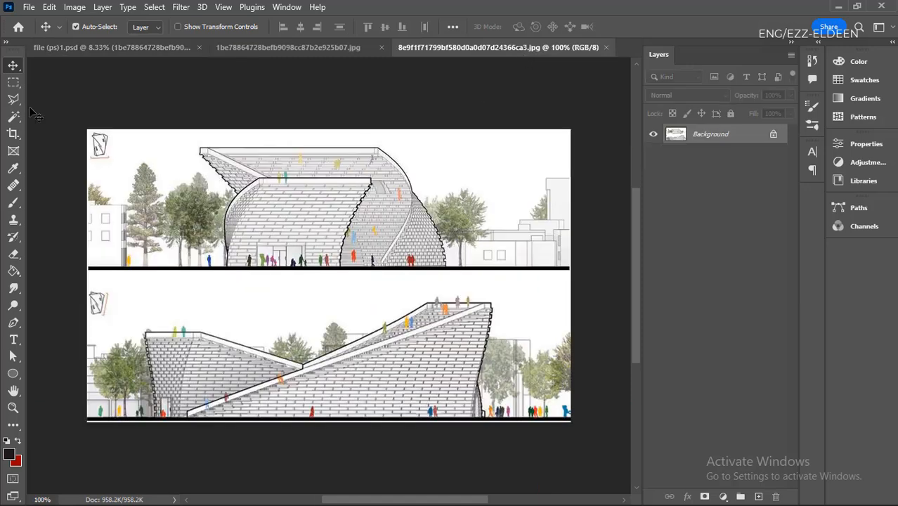
- Try to shift the elevations image's locked Background layer with the Move tool, without converting it to a normal layer
{"action": "right_click", "coordinate": [15, 69]}
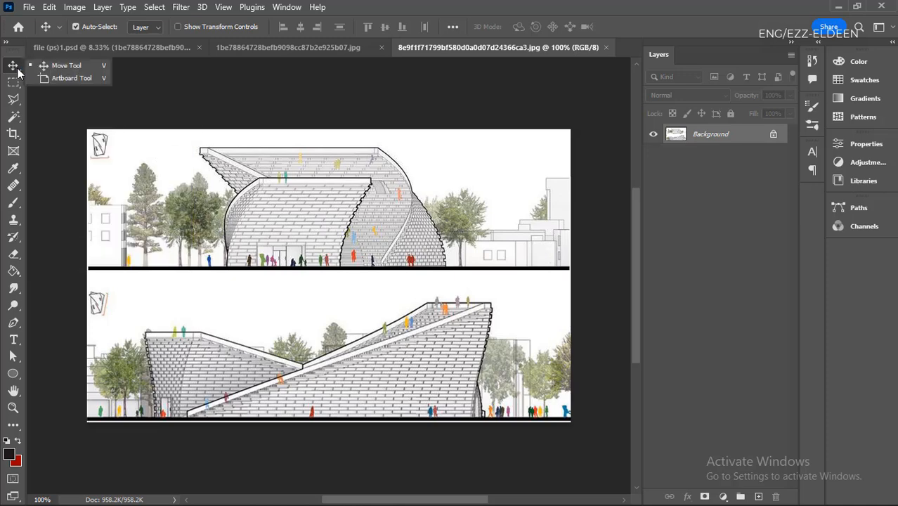
{"action": "left_click", "coordinate": [71, 68]}
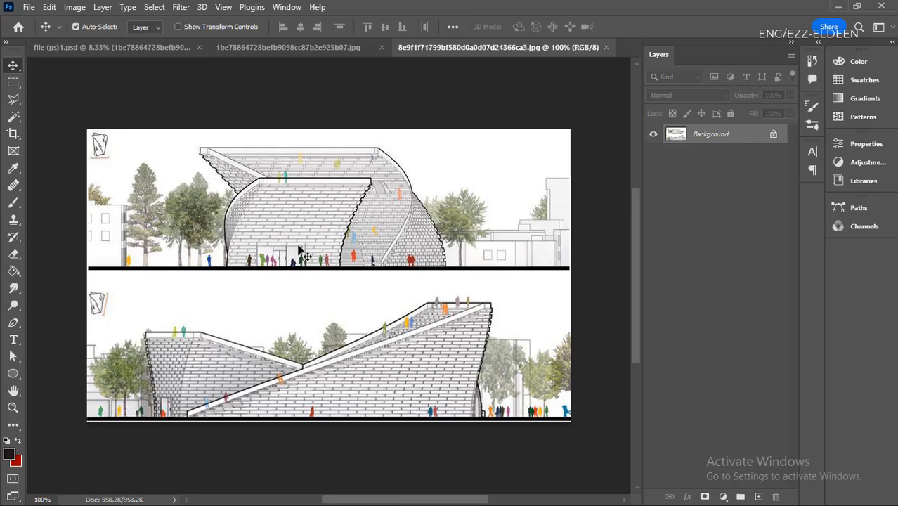
{"action": "left_click_drag", "start_coordinate": [298, 247], "coordinate": [349, 254]}
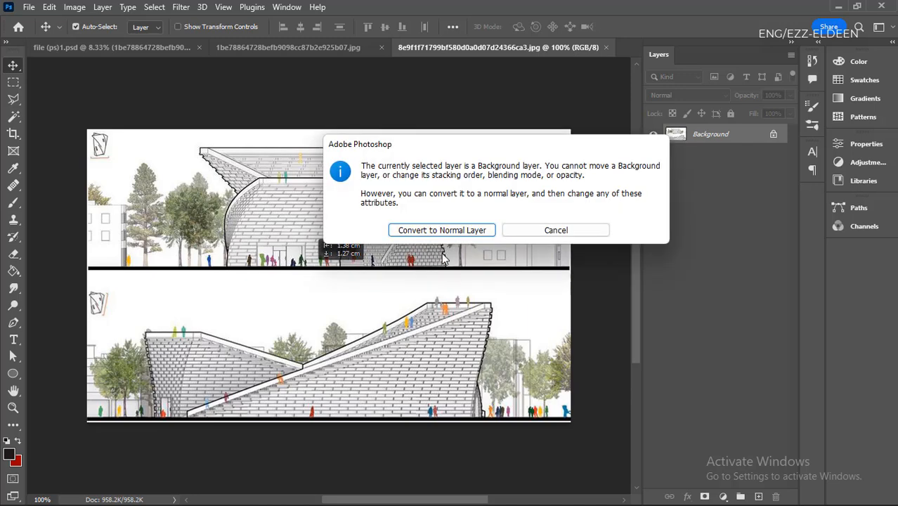
{"action": "left_click", "coordinate": [548, 232]}
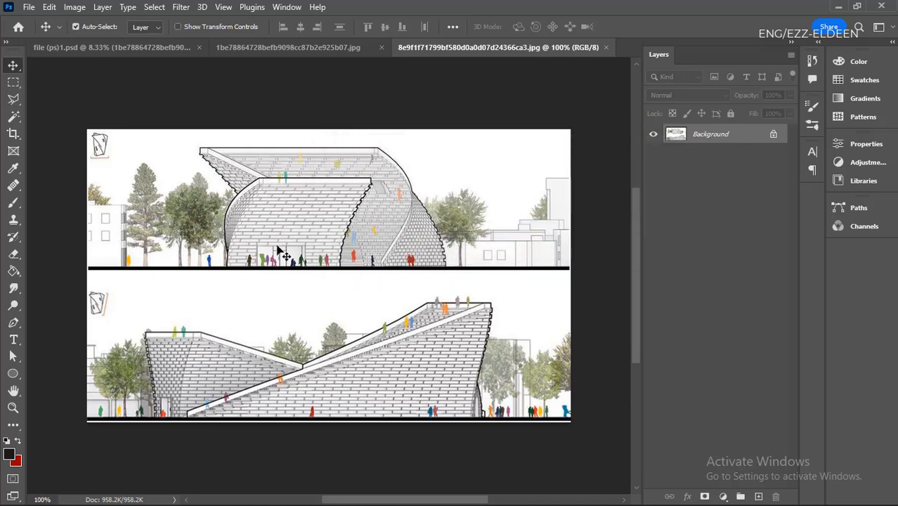
- In file (ps)1, move the building sketch and the "Circular & Oval Buildings" image apart, with their top edges level around mid-canvas
{"action": "left_click", "coordinate": [138, 49]}
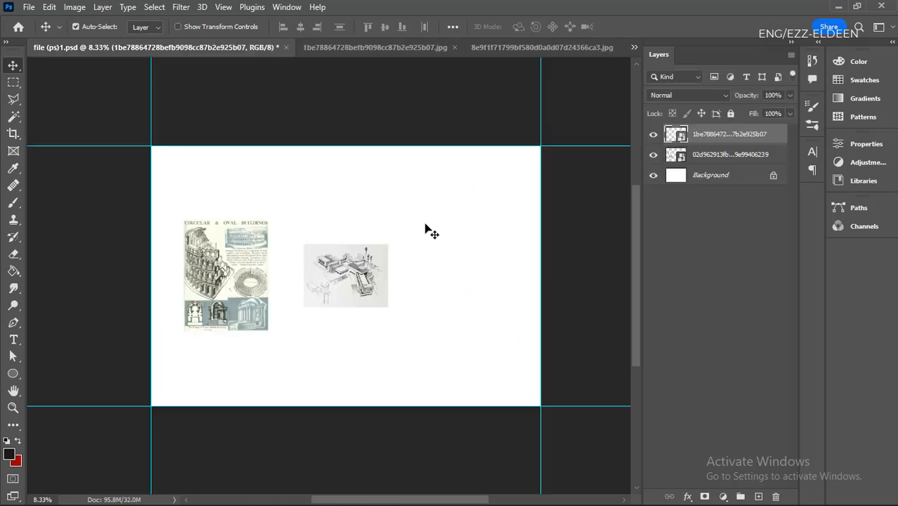
{"action": "scroll", "coordinate": [349, 285], "scroll_direction": "up", "scroll_amount": 6}
{"action": "scroll", "coordinate": [163, 314], "scroll_direction": "down", "scroll_amount": 6}
{"action": "scroll", "coordinate": [281, 315], "scroll_direction": "up", "scroll_amount": 6}
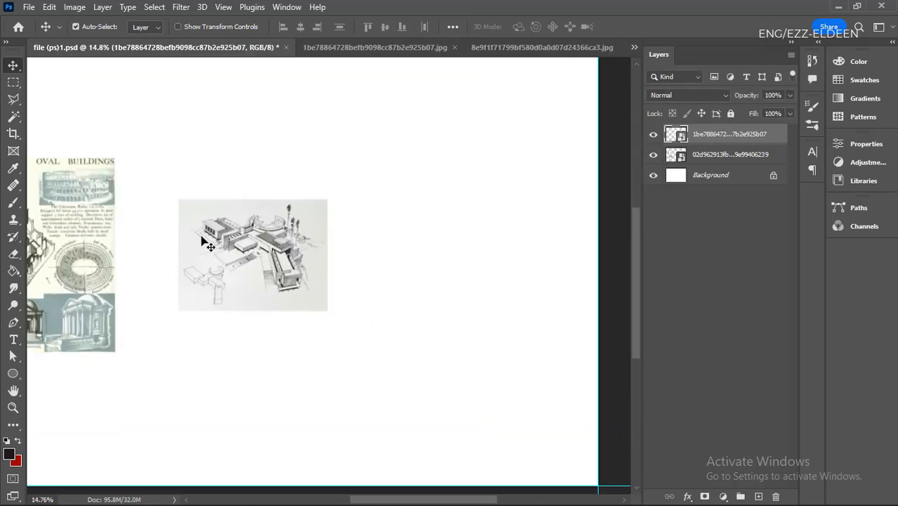
{"action": "mouse_move", "coordinate": [269, 265]}
{"action": "left_mouse_down"}
{"action": "mouse_move", "coordinate": [351, 245]}
{"action": "mouse_move", "coordinate": [425, 319]}
{"action": "mouse_move", "coordinate": [425, 283]}
{"action": "left_mouse_up"}
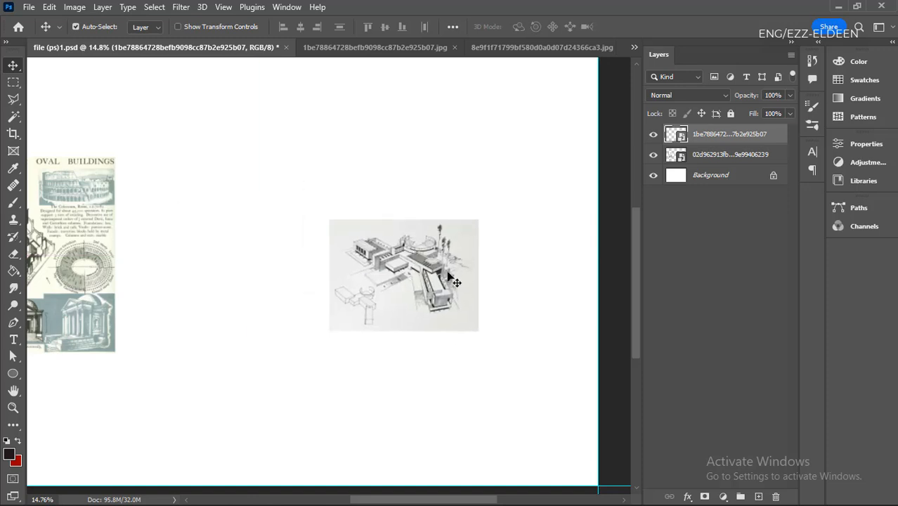
{"action": "scroll", "coordinate": [460, 307], "scroll_direction": "down", "scroll_amount": 4}
{"action": "scroll", "coordinate": [320, 323], "scroll_direction": "up", "scroll_amount": 2}
{"action": "left_click_drag", "start_coordinate": [167, 270], "coordinate": [281, 260]}
{"action": "left_click_drag", "start_coordinate": [436, 281], "coordinate": [410, 248]}
{"action": "left_click_drag", "start_coordinate": [297, 244], "coordinate": [250, 272]}
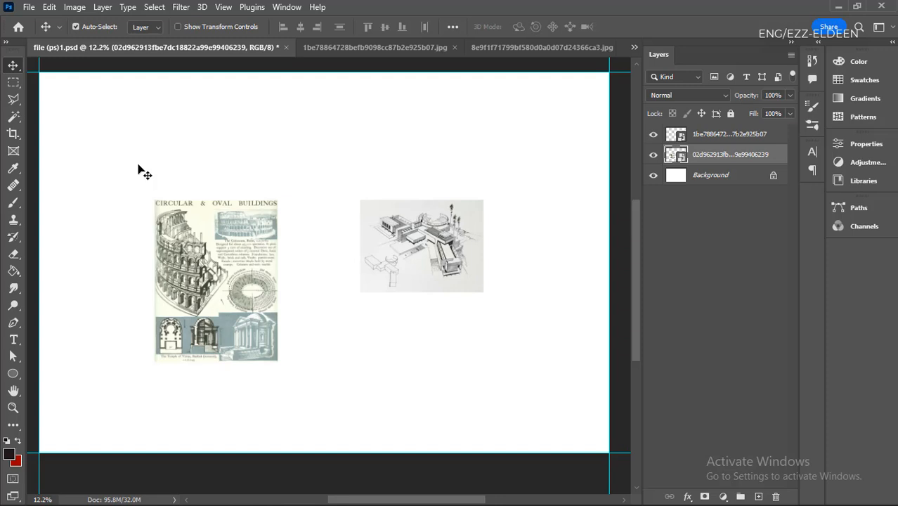
- Examine the marquee tool variants and the differing options of the Rectangular Marquee, Lasso and Move tools
{"action": "left_click", "coordinate": [20, 89]}
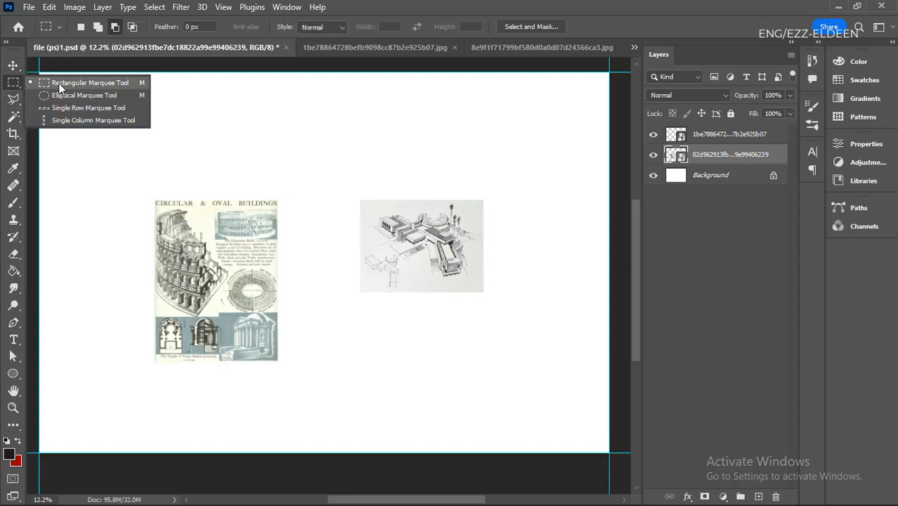
{"action": "left_click", "coordinate": [62, 147]}
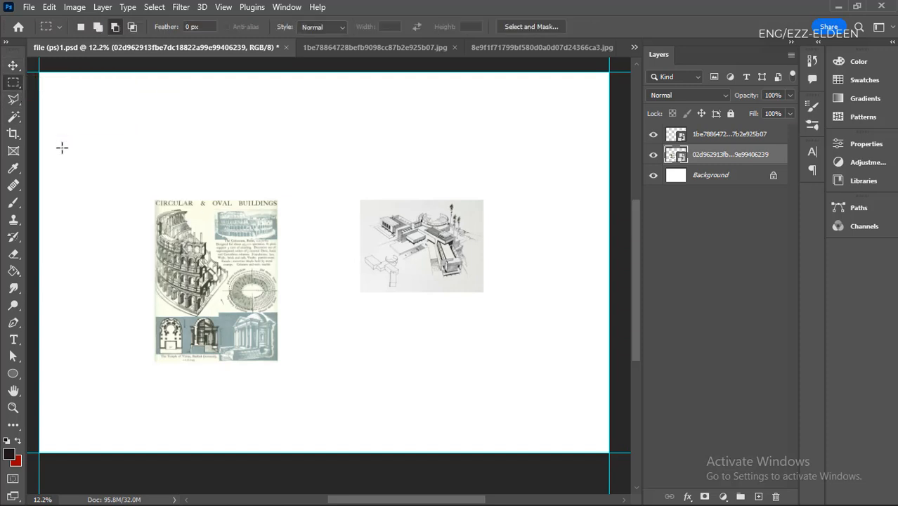
{"action": "left_click", "coordinate": [12, 65]}
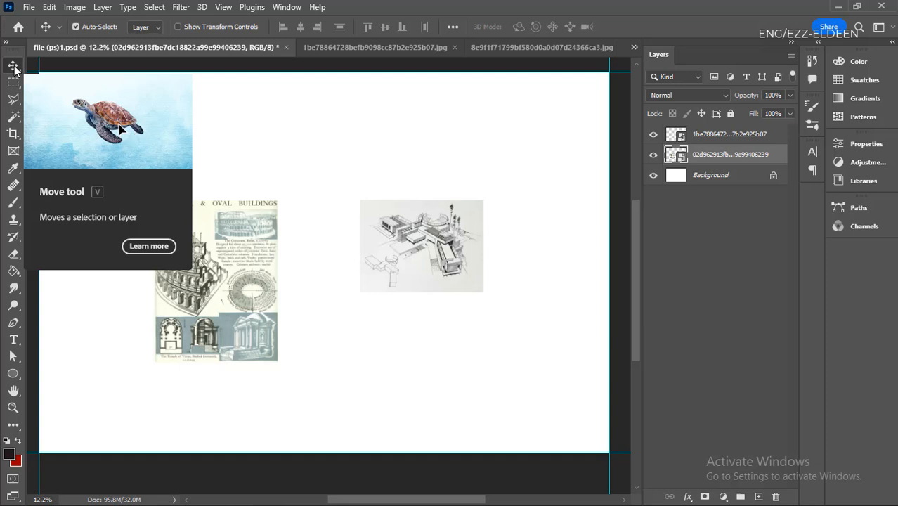
{"action": "left_click", "coordinate": [17, 86]}
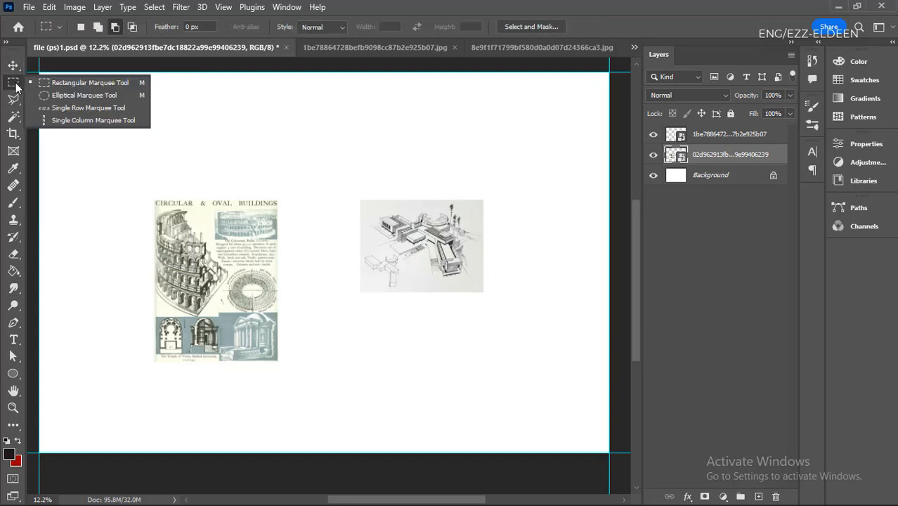
{"action": "left_click", "coordinate": [11, 85]}
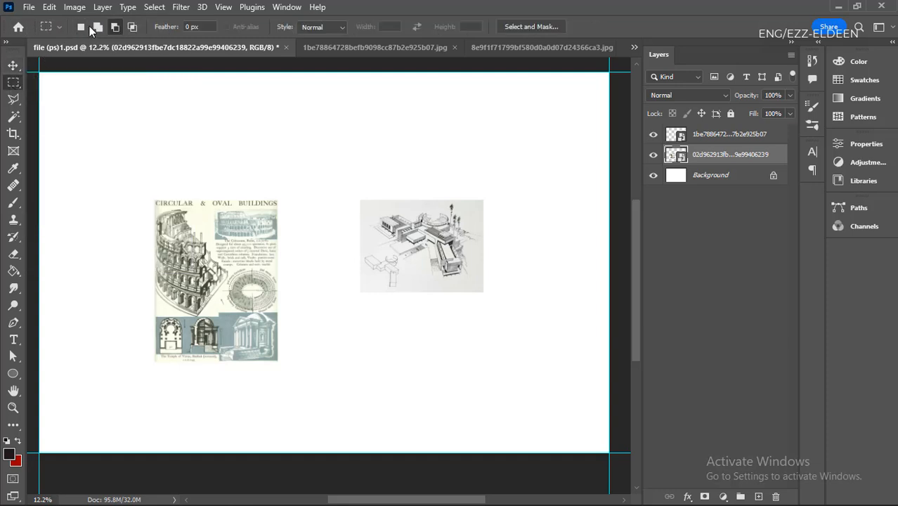
{"action": "left_click", "coordinate": [12, 101]}
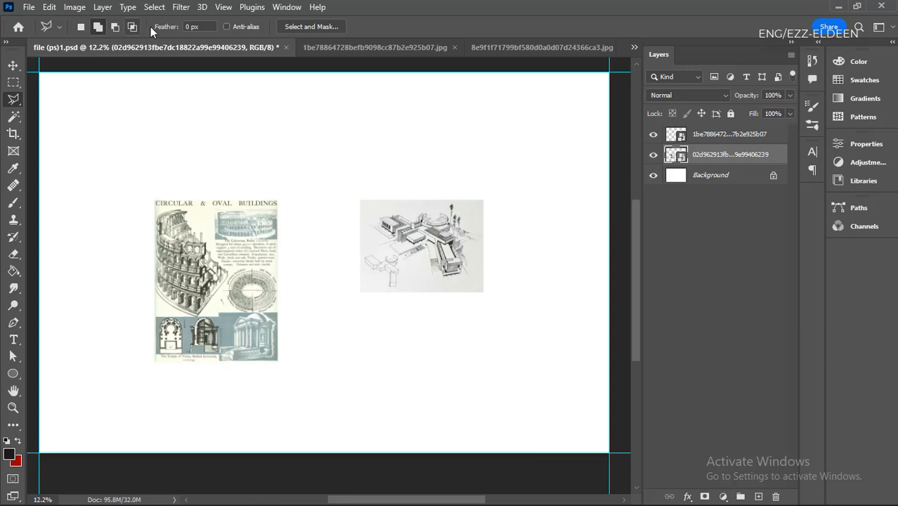
{"action": "left_click", "coordinate": [12, 66]}
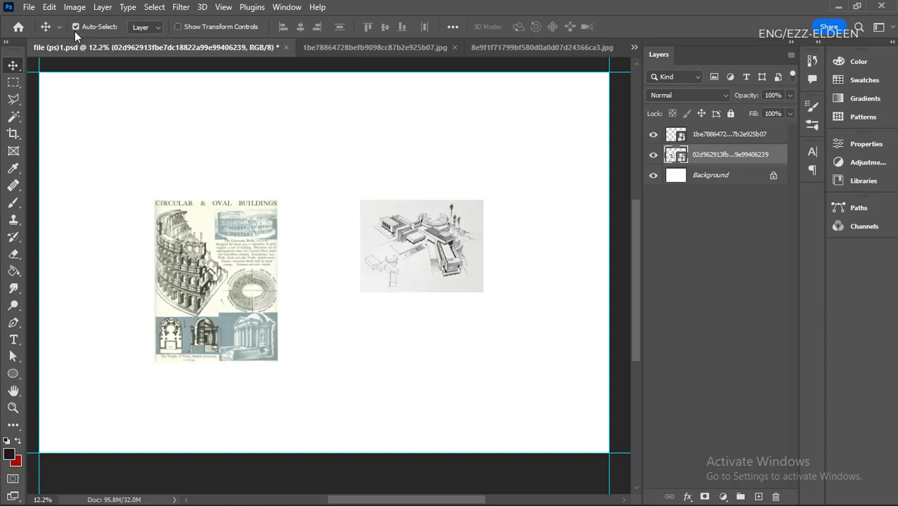
- With Auto-Select enabled, reposition both images side by side in the upper part of the canvas with their top edges level
{"action": "left_click_drag", "start_coordinate": [198, 244], "coordinate": [166, 174]}
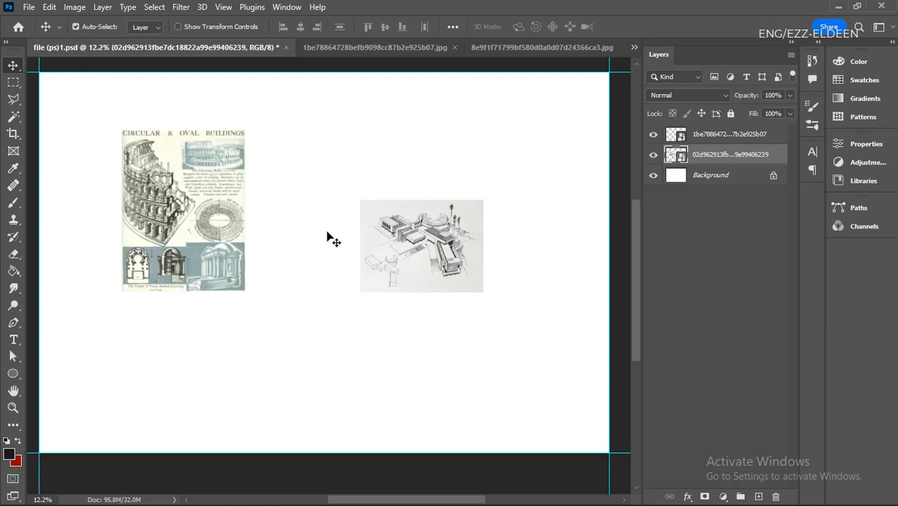
{"action": "left_click_drag", "start_coordinate": [368, 237], "coordinate": [366, 200]}
{"action": "left_click_drag", "start_coordinate": [422, 215], "coordinate": [433, 196]}
{"action": "left_click_drag", "start_coordinate": [219, 214], "coordinate": [262, 194]}
{"action": "left_click_drag", "start_coordinate": [406, 211], "coordinate": [414, 201]}
{"action": "left_click_drag", "start_coordinate": [258, 224], "coordinate": [275, 227]}
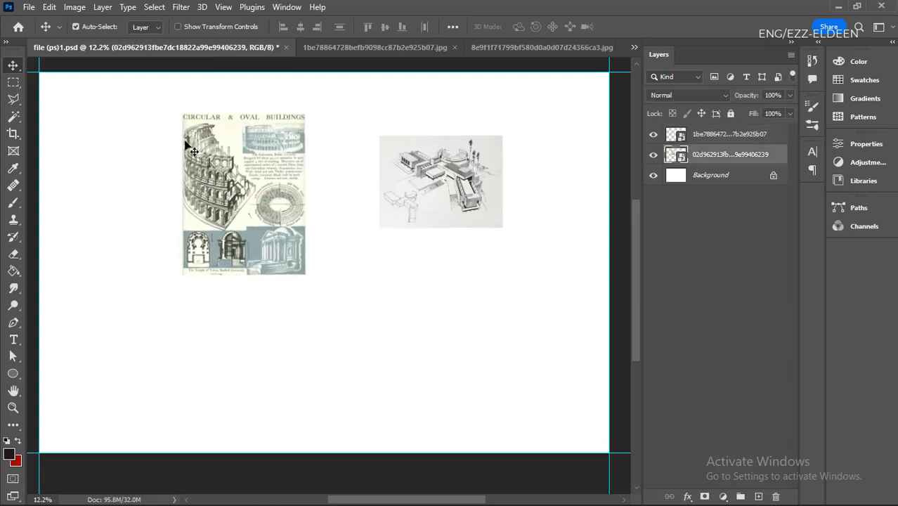
{"action": "left_click_drag", "start_coordinate": [238, 183], "coordinate": [238, 205]}
{"action": "left_click_drag", "start_coordinate": [422, 180], "coordinate": [413, 197]}
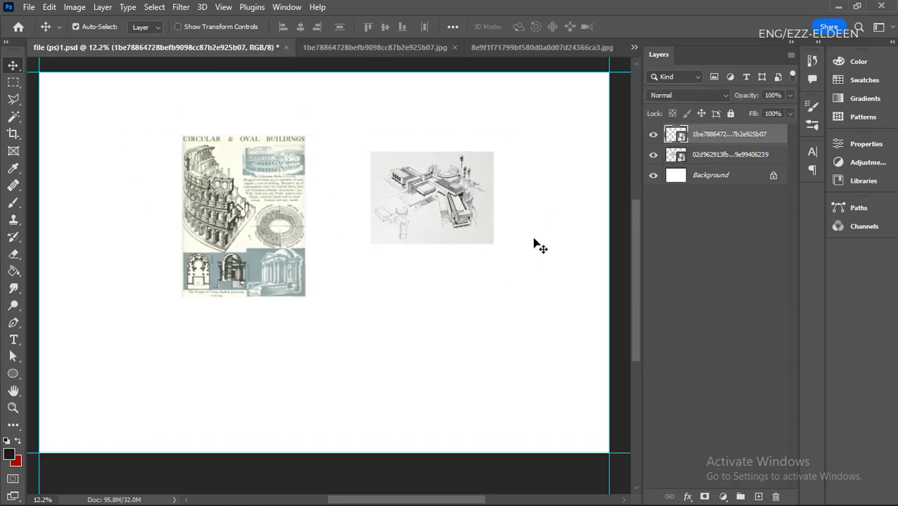
{"action": "left_click_drag", "start_coordinate": [275, 212], "coordinate": [261, 220]}
{"action": "left_click_drag", "start_coordinate": [403, 202], "coordinate": [411, 194]}
{"action": "left_click_drag", "start_coordinate": [276, 224], "coordinate": [242, 246]}
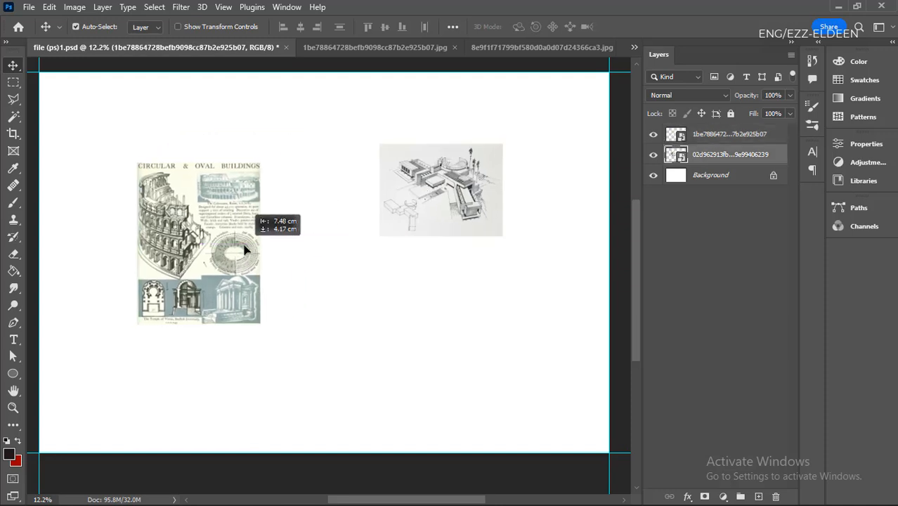
{"action": "left_click_drag", "start_coordinate": [395, 207], "coordinate": [349, 167]}
{"action": "left_click_drag", "start_coordinate": [242, 223], "coordinate": [242, 185]}
{"action": "left_click_drag", "start_coordinate": [412, 180], "coordinate": [412, 192]}
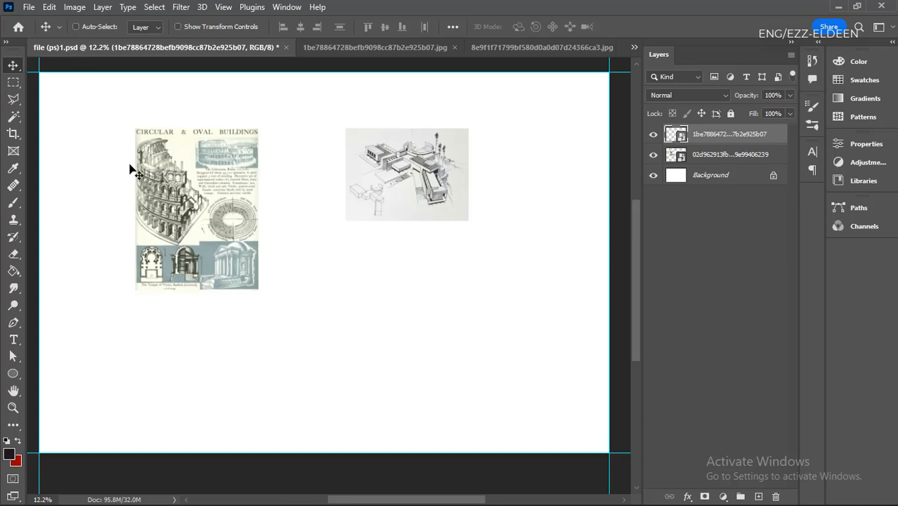
- With Auto-Select off, move the sketch layer slightly down and left, and shift the "Circular & Oval Buildings" layer downward
{"action": "mouse_move", "coordinate": [205, 184]}
{"action": "left_mouse_down"}
{"action": "mouse_move", "coordinate": [179, 144]}
{"action": "mouse_move", "coordinate": [192, 197]}
{"action": "left_mouse_up"}
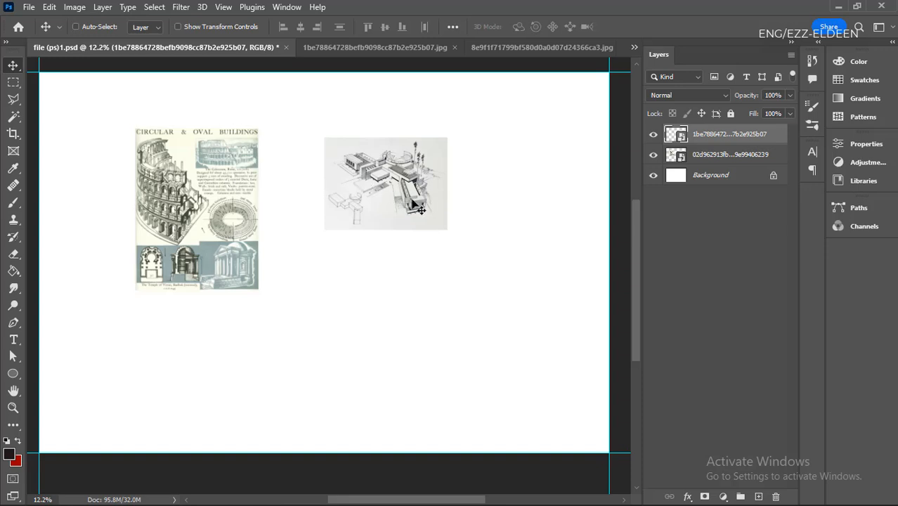
{"action": "left_click", "coordinate": [725, 156]}
{"action": "left_click_drag", "start_coordinate": [400, 179], "coordinate": [401, 198]}
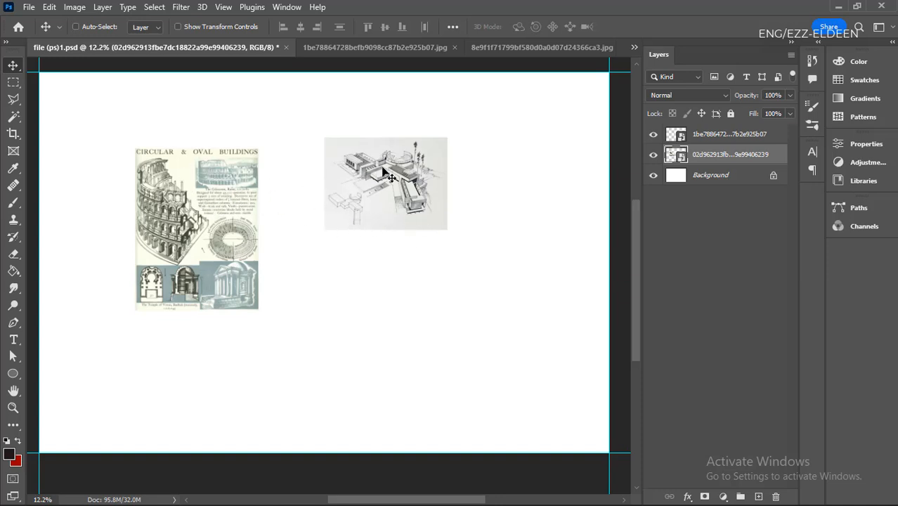
{"action": "left_click_drag", "start_coordinate": [383, 171], "coordinate": [384, 180]}
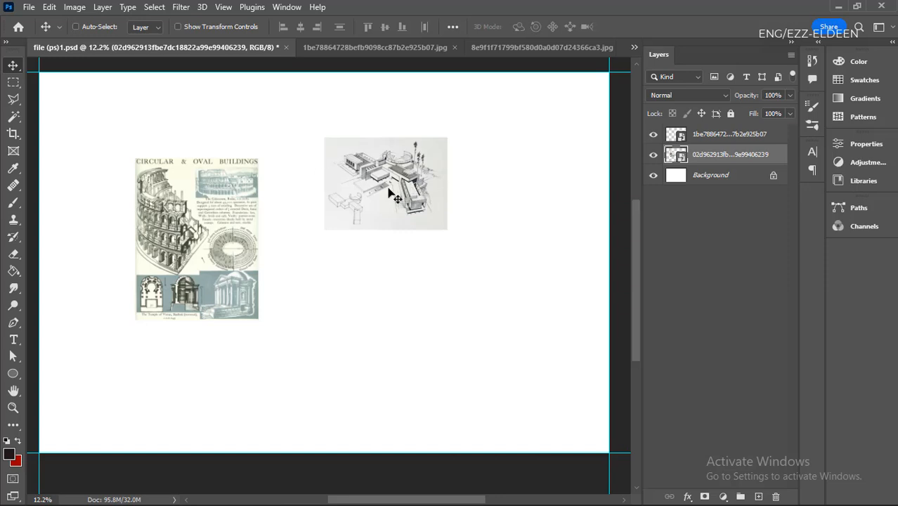
- Rename the building sketch layer to 1 and the "Circular & Oval Buildings" layer to 2
{"action": "left_click", "coordinate": [717, 138]}
{"action": "double_click", "coordinate": [725, 135]}
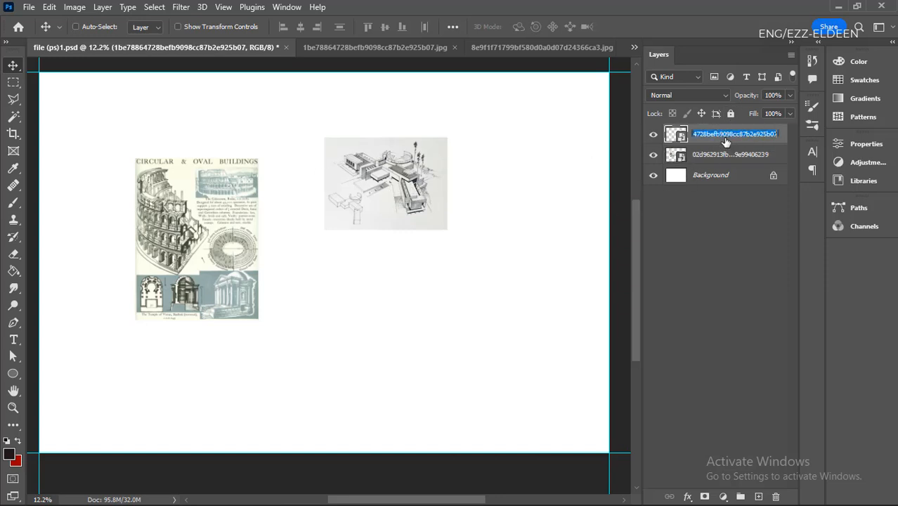
{"action": "type", "text": "1"}
{"action": "key", "text": "Return"}
{"action": "double_click", "coordinate": [720, 154]}
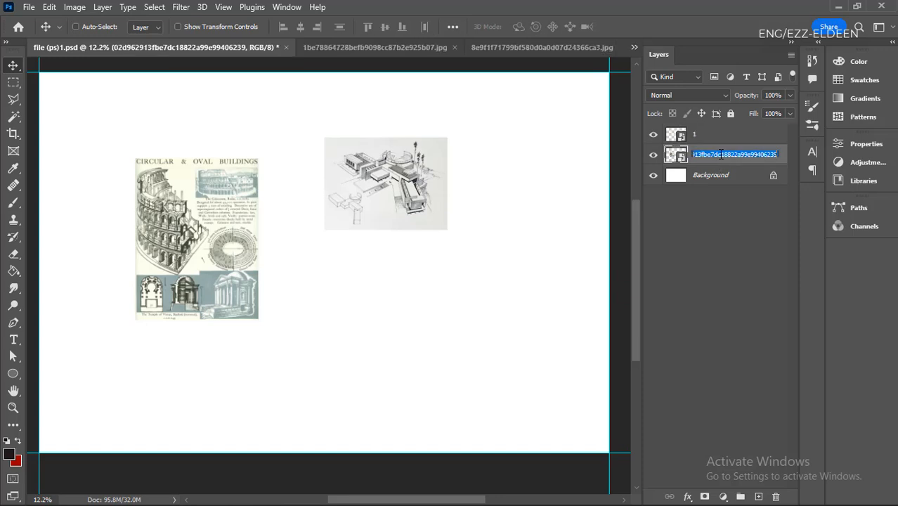
{"action": "type", "text": "2"}
{"action": "key", "text": "Return"}
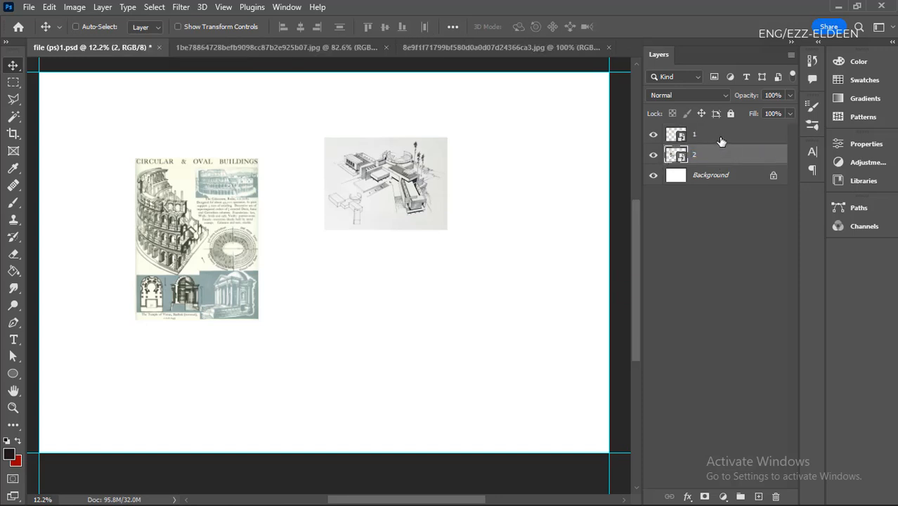
- With Auto-Select off, select layers 1 and 2 in turn and move each image, leaving the two side by side with a small gap
{"action": "left_click", "coordinate": [721, 141]}
{"action": "left_click_drag", "start_coordinate": [413, 191], "coordinate": [461, 275]}
{"action": "left_click", "coordinate": [716, 160]}
{"action": "left_click_drag", "start_coordinate": [209, 234], "coordinate": [197, 287]}
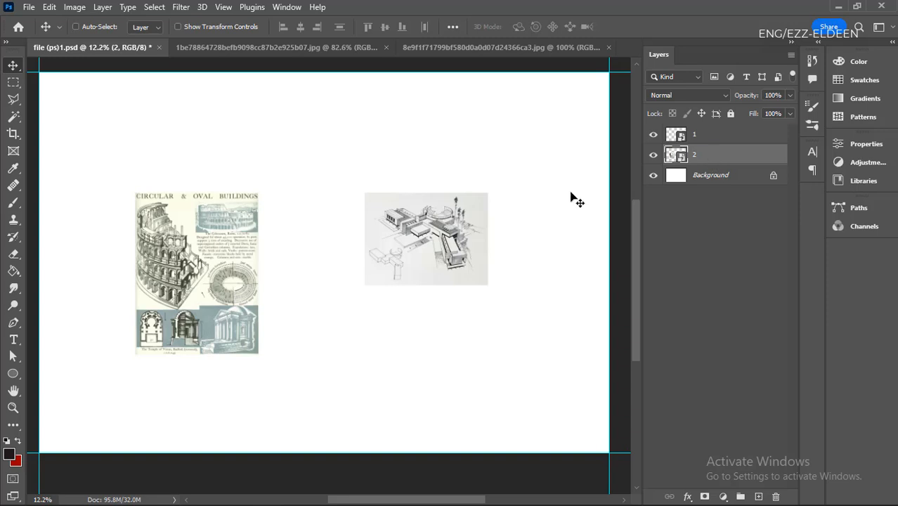
{"action": "left_click_drag", "start_coordinate": [214, 265], "coordinate": [267, 229]}
{"action": "left_click", "coordinate": [731, 134]}
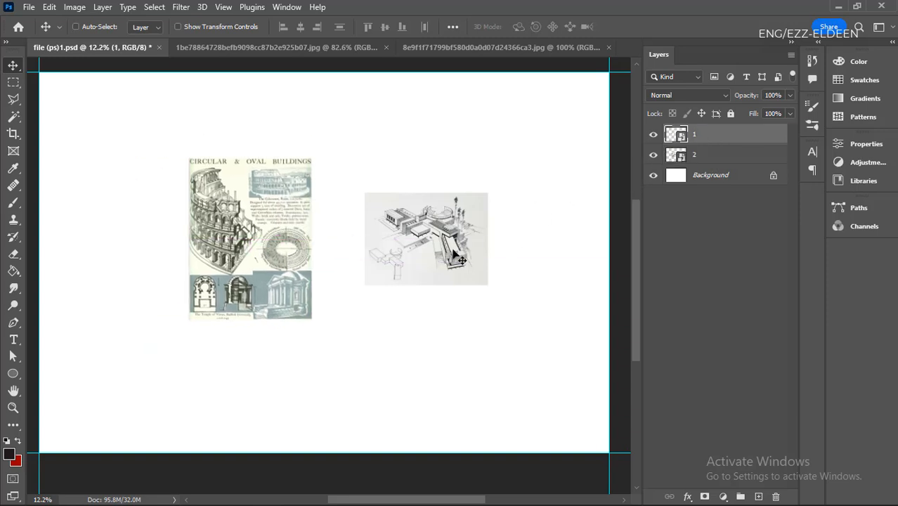
{"action": "left_click_drag", "start_coordinate": [457, 254], "coordinate": [445, 267]}
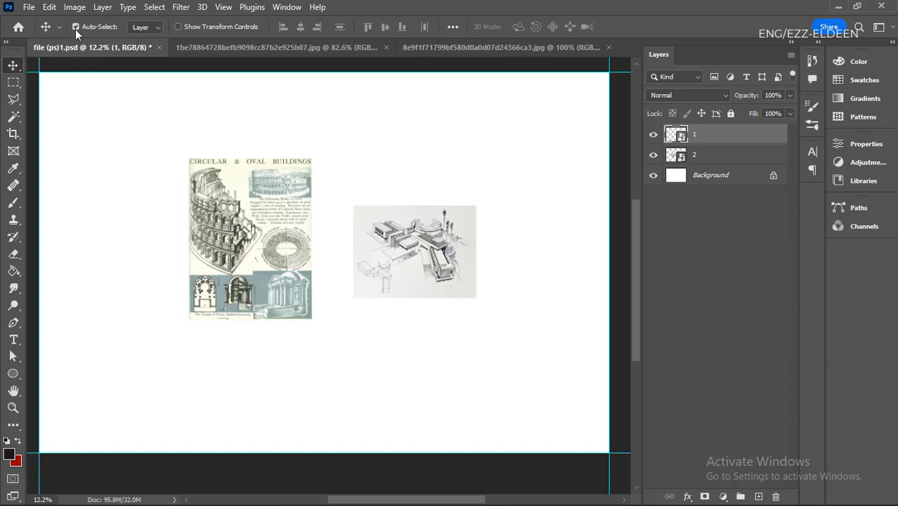
- Enable Auto-Select and reposition both images directly on the canvas, widening the gap between them and lowering both slightly
{"action": "left_click_drag", "start_coordinate": [254, 231], "coordinate": [181, 243]}
{"action": "left_click_drag", "start_coordinate": [388, 253], "coordinate": [397, 263]}
{"action": "mouse_move", "coordinate": [453, 254]}
{"action": "left_mouse_down"}
{"action": "mouse_move", "coordinate": [442, 262]}
{"action": "mouse_move", "coordinate": [447, 254]}
{"action": "left_mouse_up"}
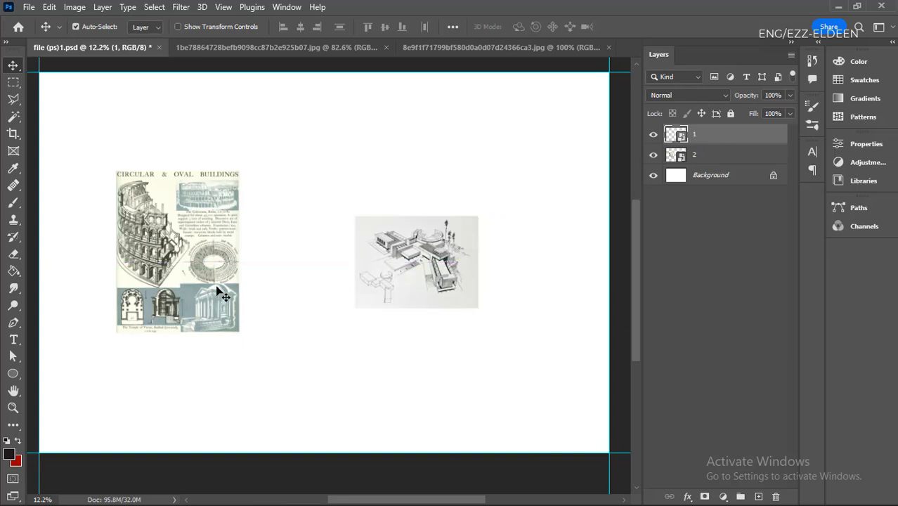
{"action": "left_click_drag", "start_coordinate": [206, 278], "coordinate": [216, 288]}
{"action": "left_click_drag", "start_coordinate": [385, 276], "coordinate": [369, 283]}
{"action": "left_click_drag", "start_coordinate": [189, 264], "coordinate": [201, 263]}
{"action": "left_click_drag", "start_coordinate": [348, 279], "coordinate": [348, 270]}
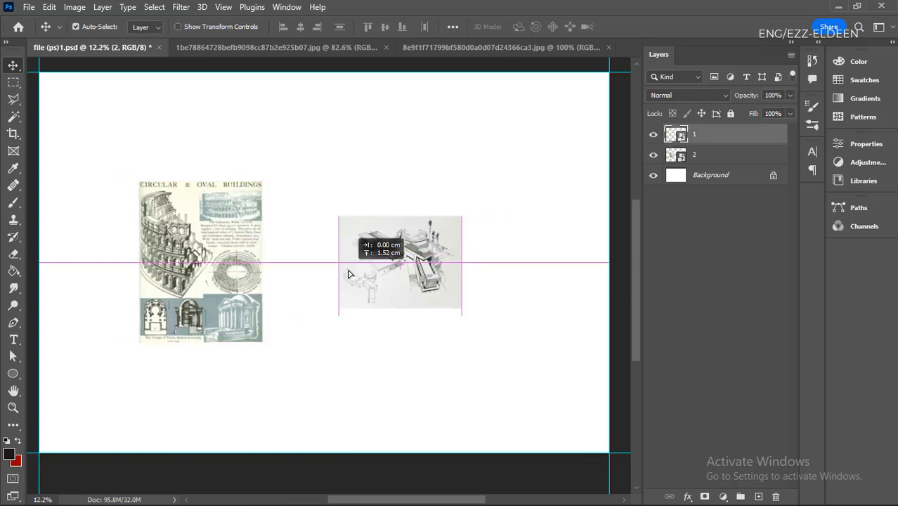
- In 8e9f1f71799bf580d0a0d07d24366ca3.jpg, unlock the Background layer and cut the upper elevation to a new layer using the Rectangular Marquee tool
{"action": "left_click", "coordinate": [459, 44]}
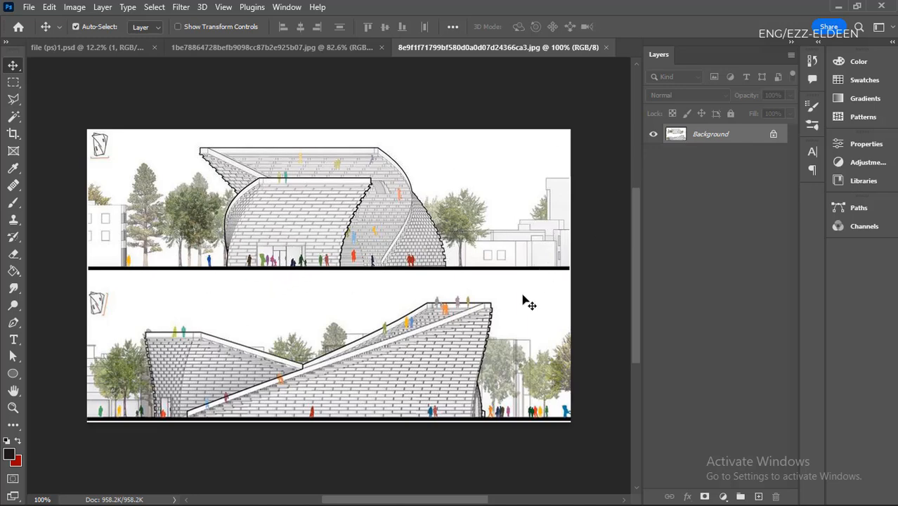
{"action": "left_click", "coordinate": [771, 135]}
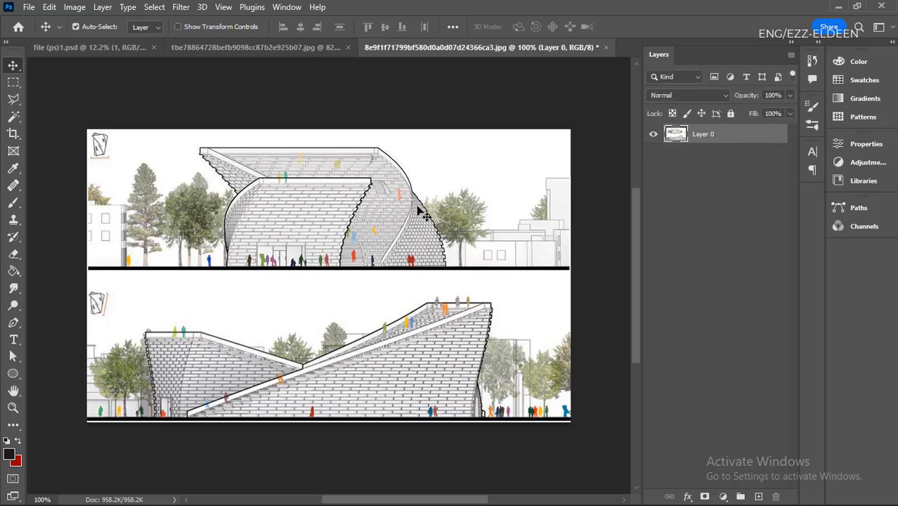
{"action": "left_click", "coordinate": [13, 83]}
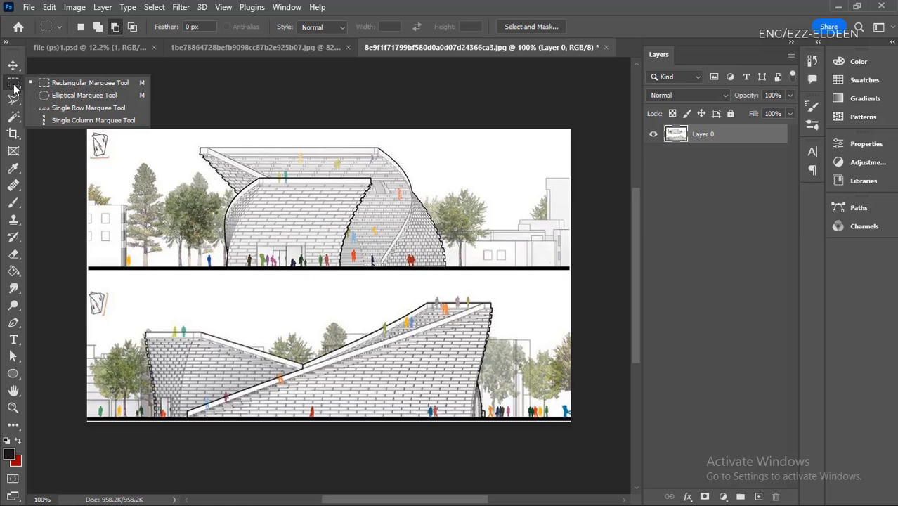
{"action": "left_click", "coordinate": [67, 83]}
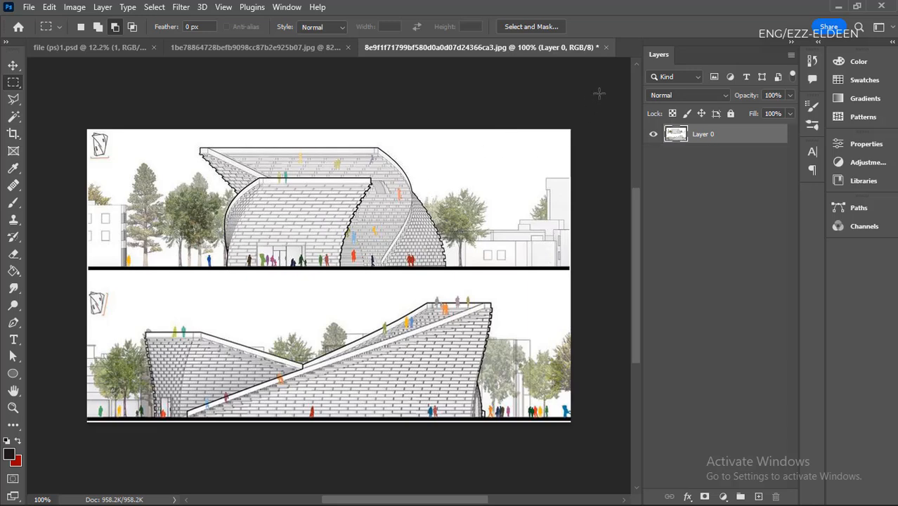
{"action": "left_click_drag", "start_coordinate": [585, 121], "coordinate": [79, 267]}
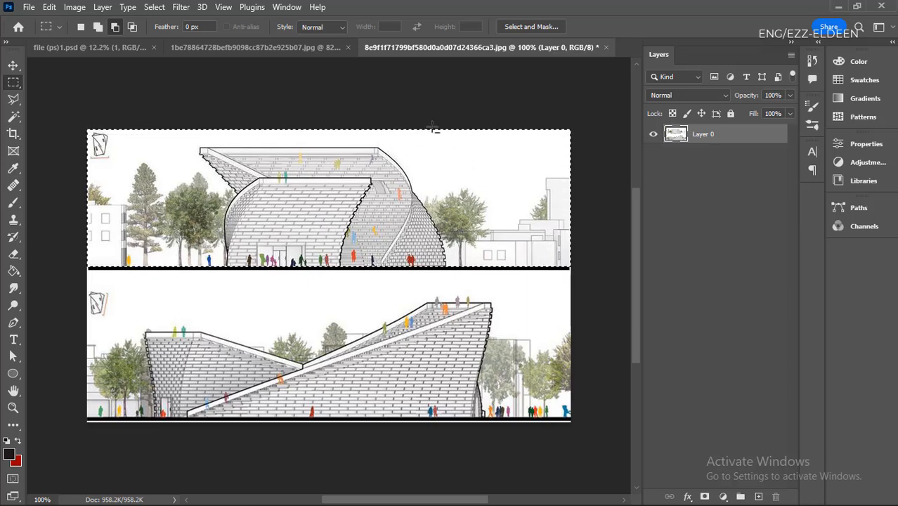
{"action": "right_click", "coordinate": [325, 174]}
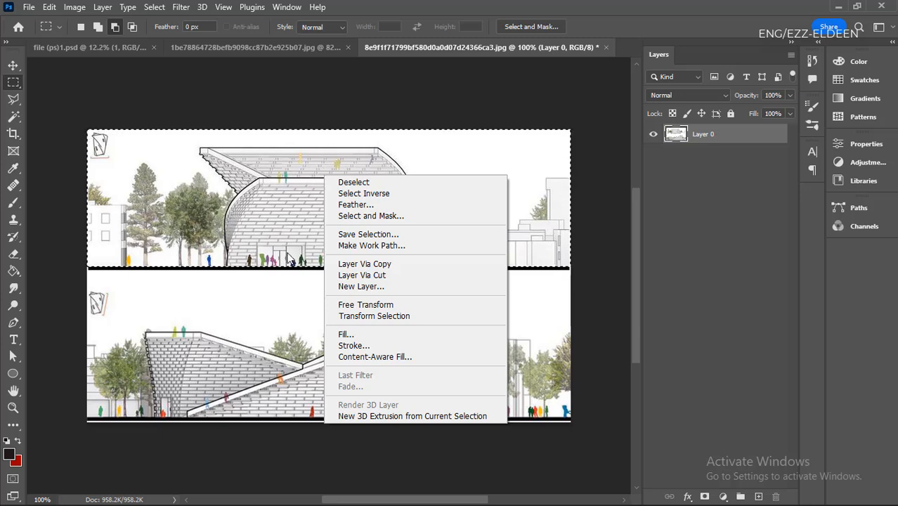
{"action": "left_click", "coordinate": [380, 275]}
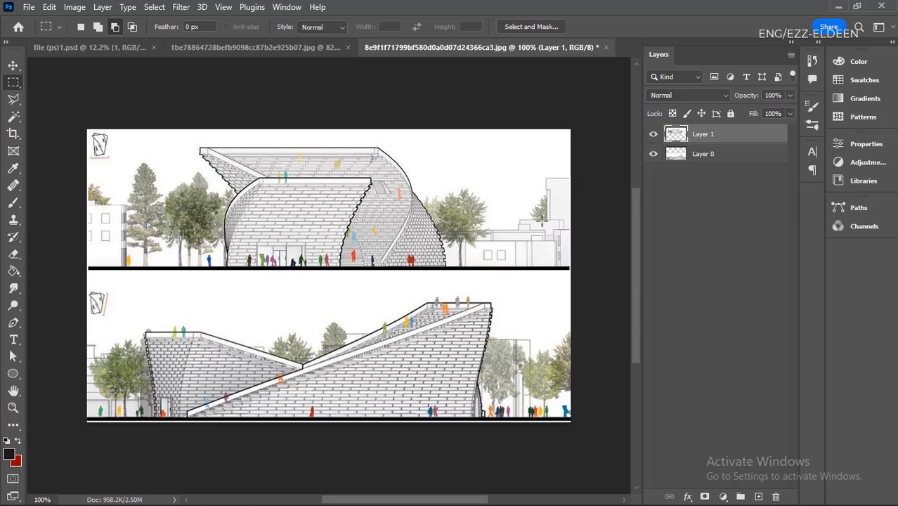
- Toggle the visibility of Layer 1 to check the separation of the upper elevation
{"action": "left_click", "coordinate": [654, 135]}
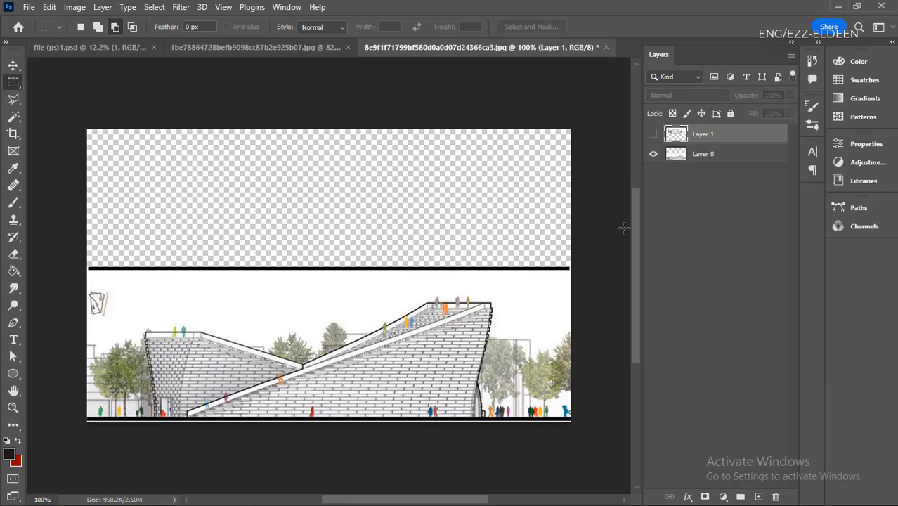
{"action": "left_click", "coordinate": [652, 135]}
{"action": "left_click", "coordinate": [653, 135]}
{"action": "left_click", "coordinate": [654, 135]}
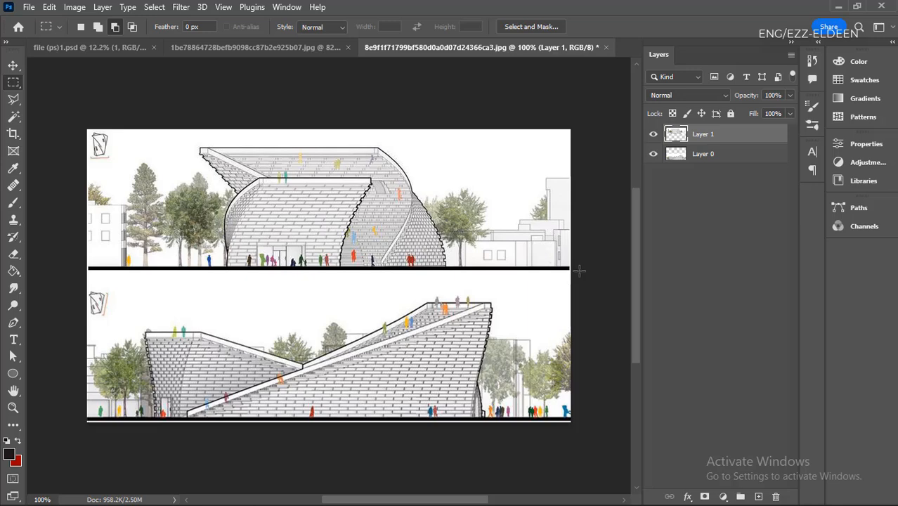
- Select the lower elevation with a rectangular marquee and try to cut it to a new layer while Layer 1 is active
{"action": "left_click_drag", "start_coordinate": [579, 270], "coordinate": [85, 416]}
{"action": "right_click", "coordinate": [298, 327]}
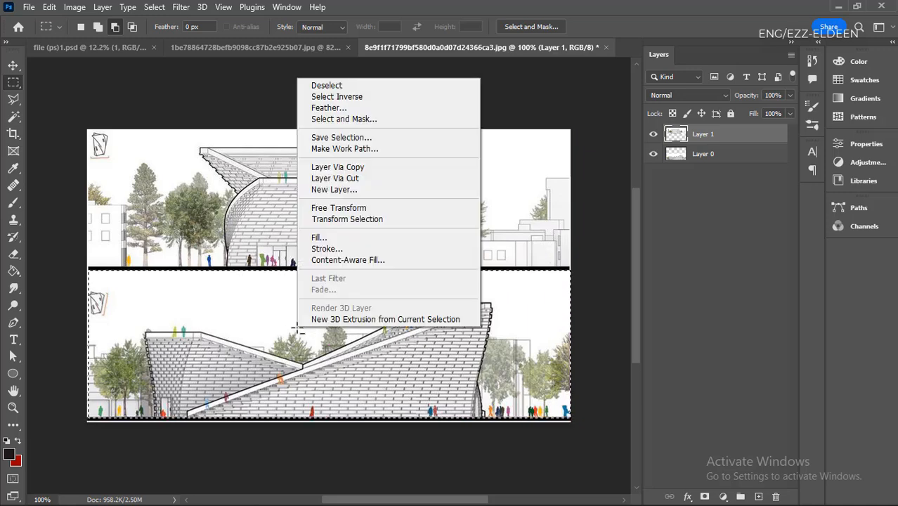
{"action": "left_click", "coordinate": [354, 179]}
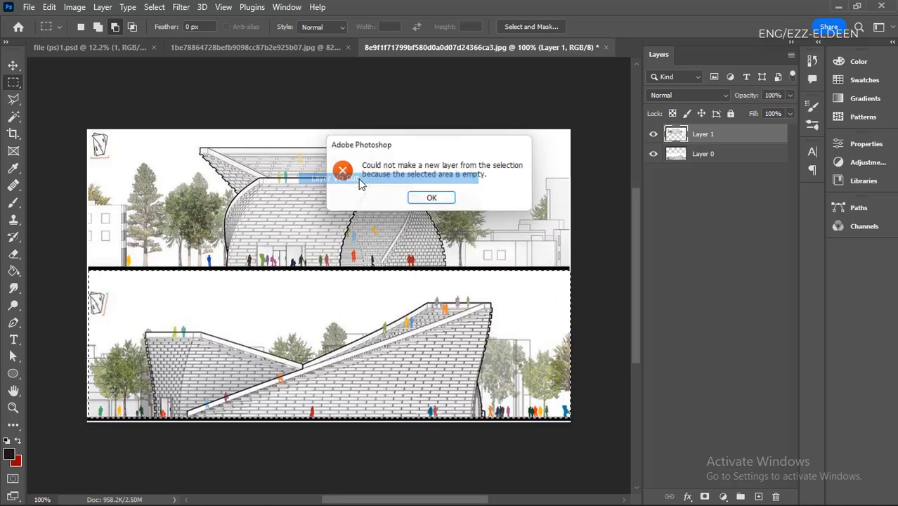
{"action": "left_click", "coordinate": [433, 200]}
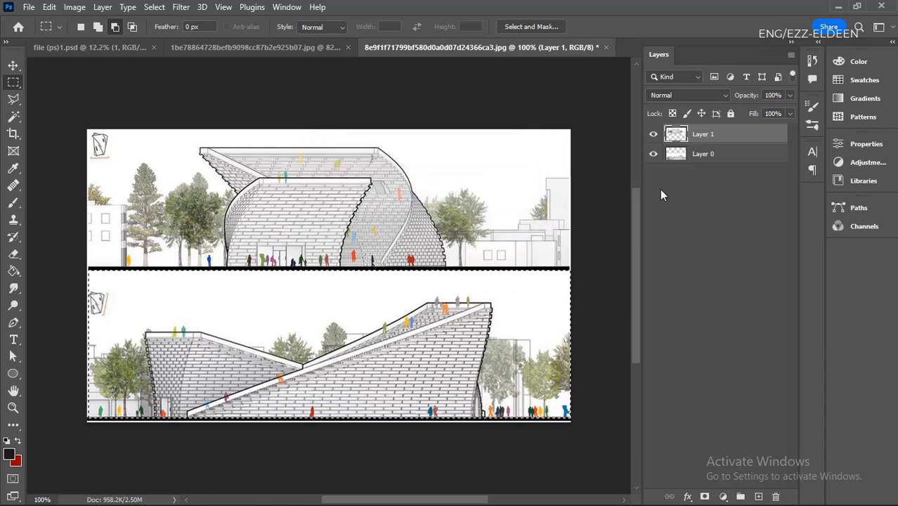
- Cut the selected lower elevation from Layer 0 to a new layer
{"action": "left_click", "coordinate": [713, 155]}
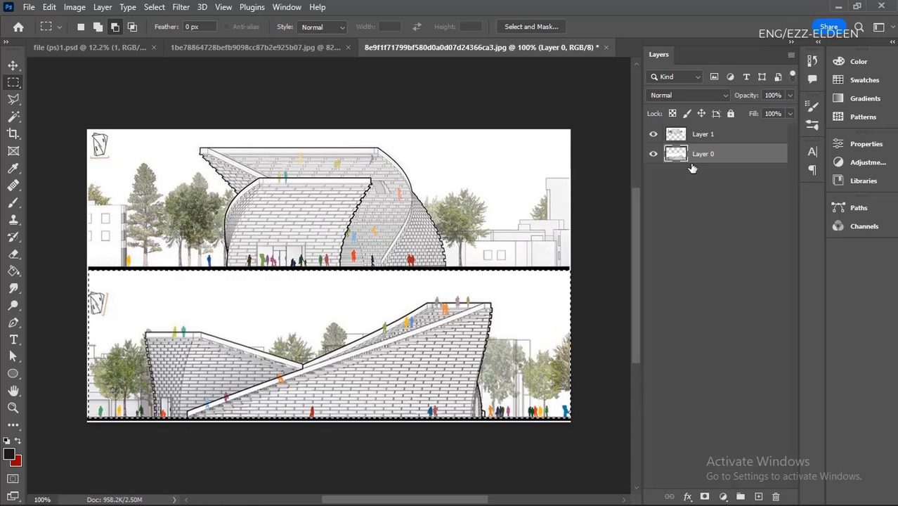
{"action": "right_click", "coordinate": [419, 341]}
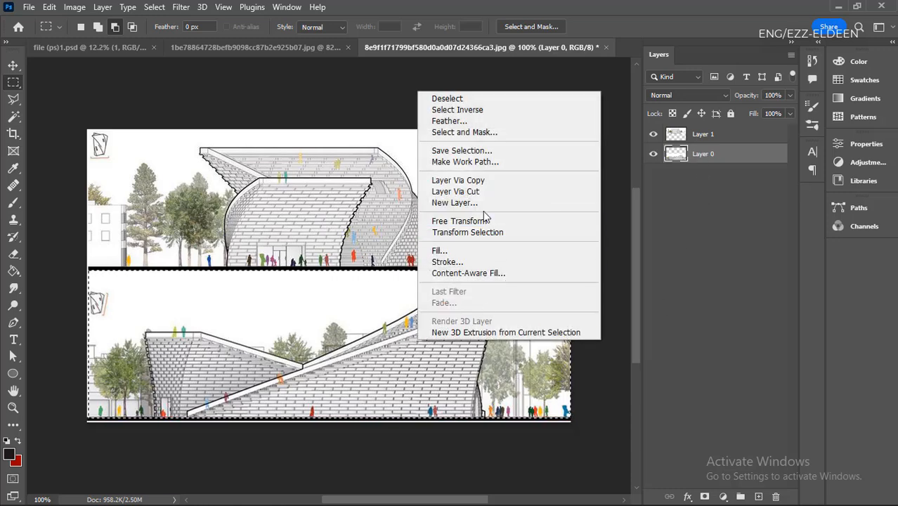
{"action": "left_click", "coordinate": [454, 191]}
- Toggle the visibility of Layer 1 and Layer 2 to check that each holds one elevation
{"action": "left_click", "coordinate": [654, 154]}
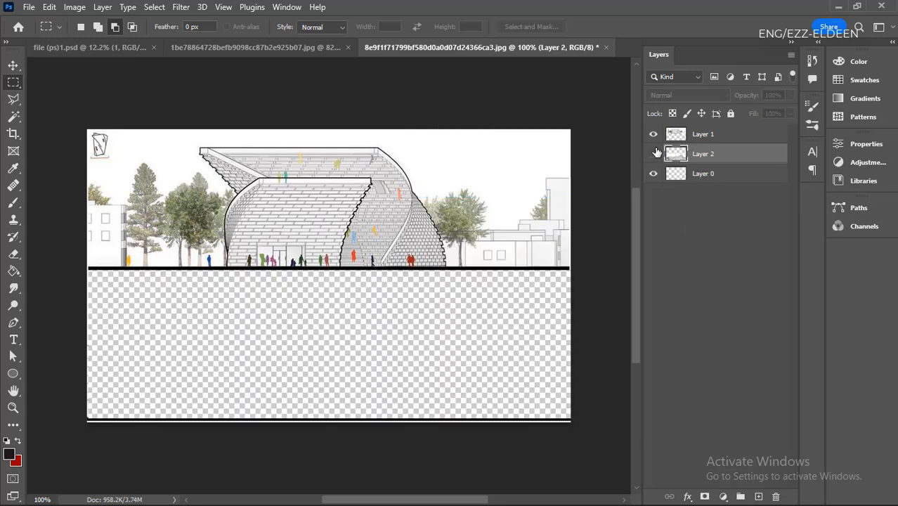
{"action": "left_click", "coordinate": [654, 134]}
{"action": "left_click", "coordinate": [654, 154]}
{"action": "left_click", "coordinate": [654, 134]}
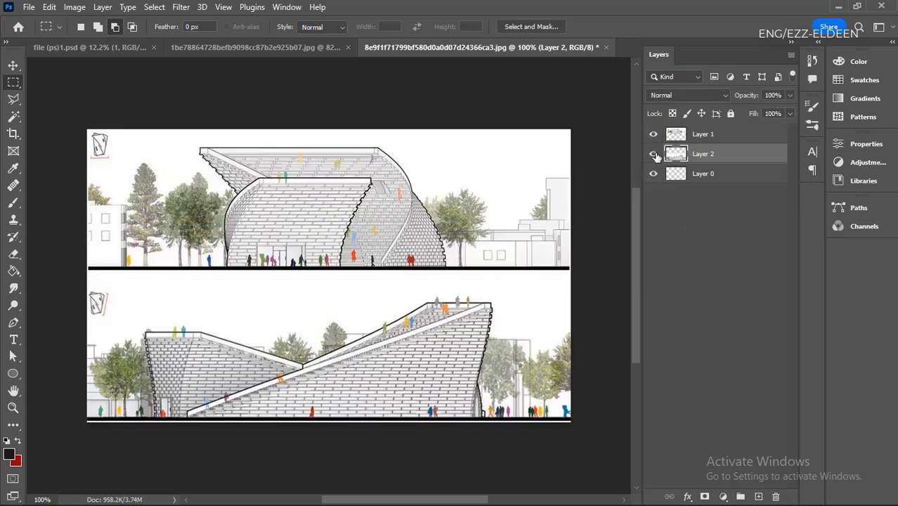
{"action": "left_click", "coordinate": [654, 154]}
{"action": "left_click", "coordinate": [654, 135]}
{"action": "left_click", "coordinate": [654, 154]}
{"action": "left_click", "coordinate": [654, 134]}
- Transfer the upper elevation layer into the file (ps)1.psd document with the Move tool, placing it below the building sketch
{"action": "left_click", "coordinate": [12, 65]}
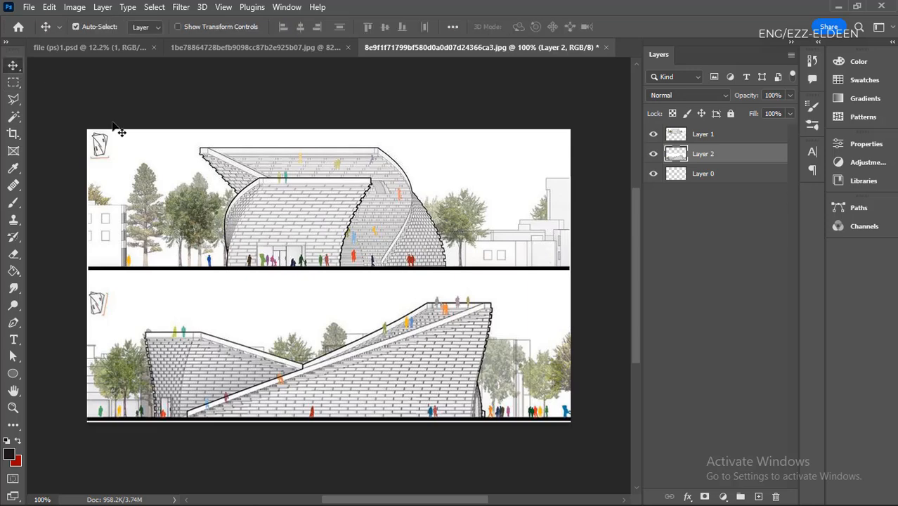
{"action": "left_click", "coordinate": [361, 208]}
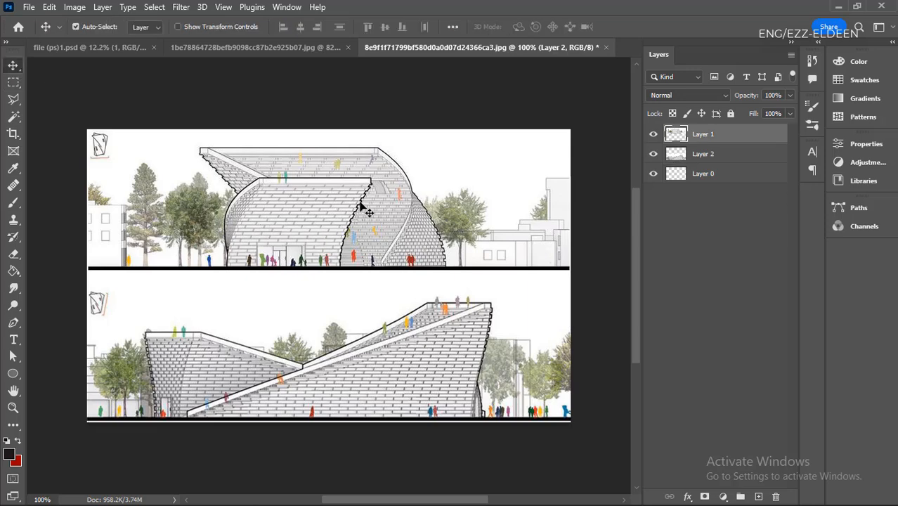
{"action": "mouse_move", "coordinate": [362, 208]}
{"action": "left_mouse_down"}
{"action": "mouse_move", "coordinate": [349, 234]}
{"action": "mouse_move", "coordinate": [355, 245]}
{"action": "mouse_move", "coordinate": [338, 265]}
{"action": "mouse_move", "coordinate": [372, 220]}
{"action": "mouse_move", "coordinate": [340, 219]}
{"action": "mouse_move", "coordinate": [355, 212]}
{"action": "left_mouse_up"}
{"action": "left_click_drag", "start_coordinate": [393, 203], "coordinate": [109, 54]}
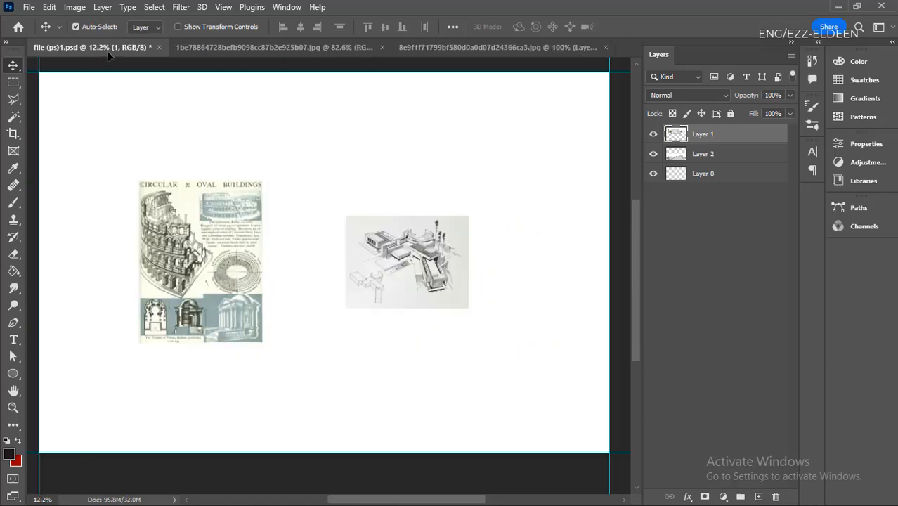
{"action": "left_click_drag", "start_coordinate": [335, 309], "coordinate": [422, 350]}
- Put the imported elevation layer into a group and enlarge it with Free Transform
{"action": "key", "text": "ctrl+g"}
{"action": "key", "text": "ctrl+t"}
{"action": "key", "text": "Return"}
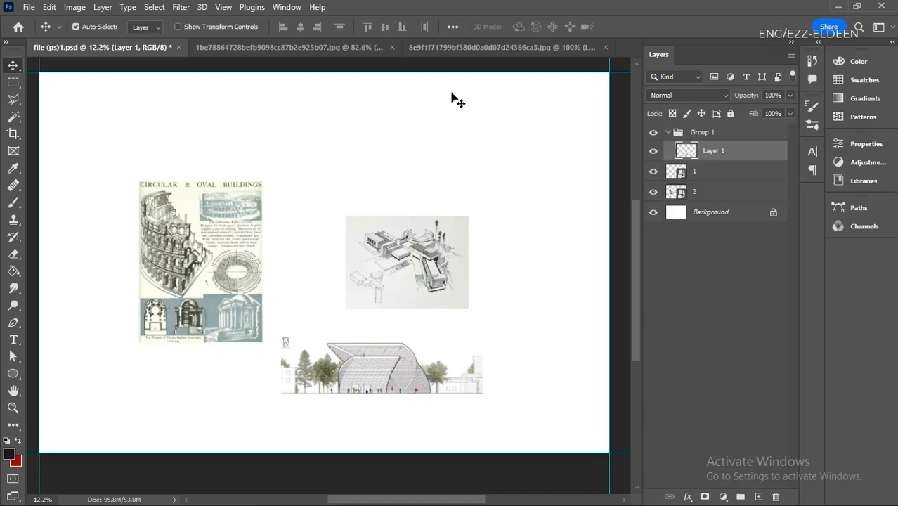
{"action": "left_click", "coordinate": [491, 48]}
{"action": "scroll", "coordinate": [336, 225], "scroll_direction": "down", "scroll_amount": 5}
{"action": "scroll", "coordinate": [342, 265], "scroll_direction": "up", "scroll_amount": 5}
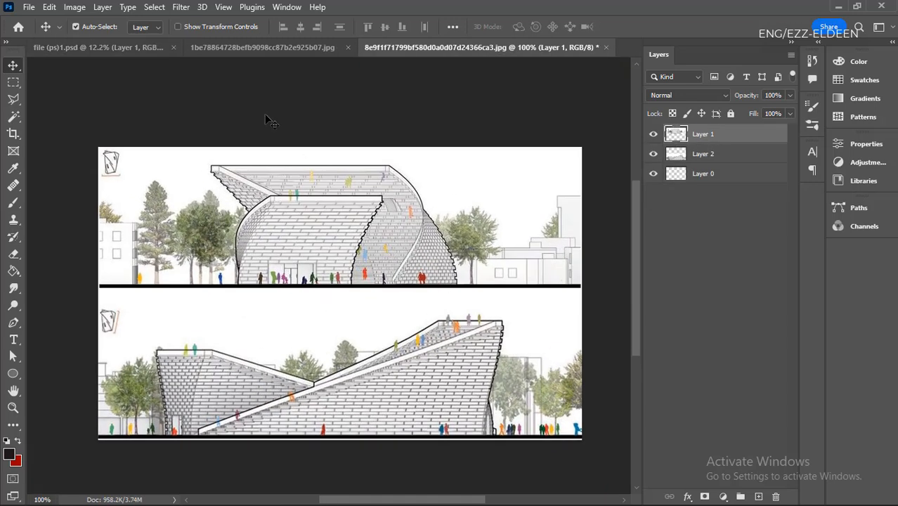
{"action": "left_click", "coordinate": [115, 48]}
{"action": "scroll", "coordinate": [422, 288], "scroll_direction": "down", "scroll_amount": 4}
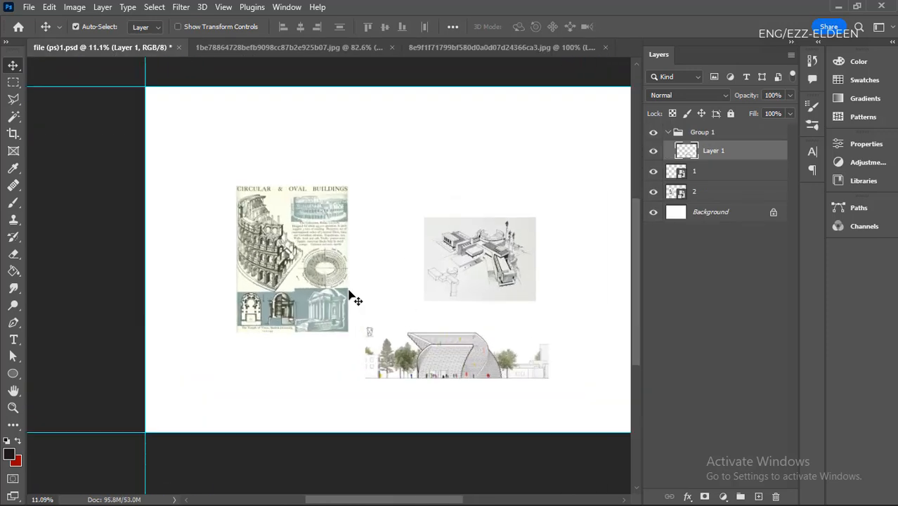
{"action": "scroll", "coordinate": [398, 290], "scroll_direction": "up", "scroll_amount": 4}
- Move the building sketch down and to the right, and make three duplicates of it spread across the canvas
{"action": "mouse_move", "coordinate": [390, 259]}
{"action": "left_mouse_down"}
{"action": "mouse_move", "coordinate": [424, 259]}
{"action": "mouse_move", "coordinate": [465, 276]}
{"action": "left_mouse_up"}
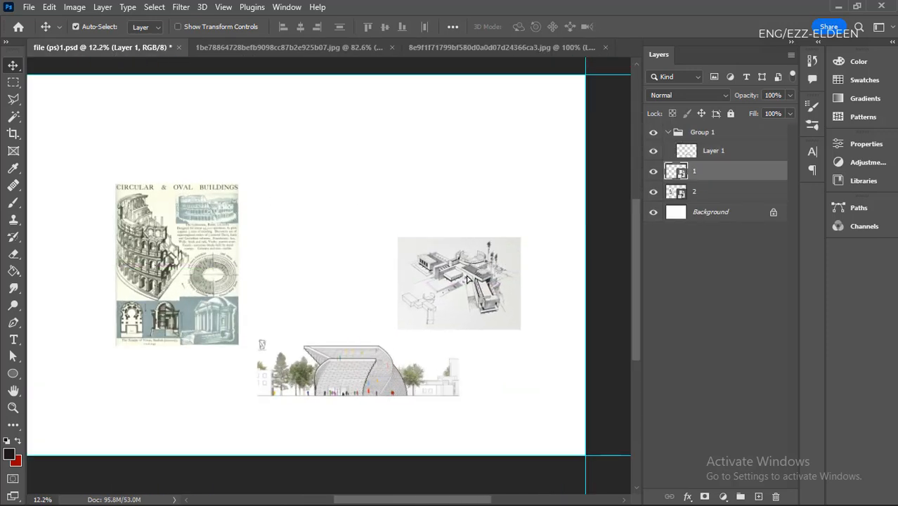
{"action": "left_click_drag", "start_coordinate": [445, 309], "coordinate": [336, 302]}
{"action": "left_click_drag", "start_coordinate": [336, 303], "coordinate": [517, 169]}
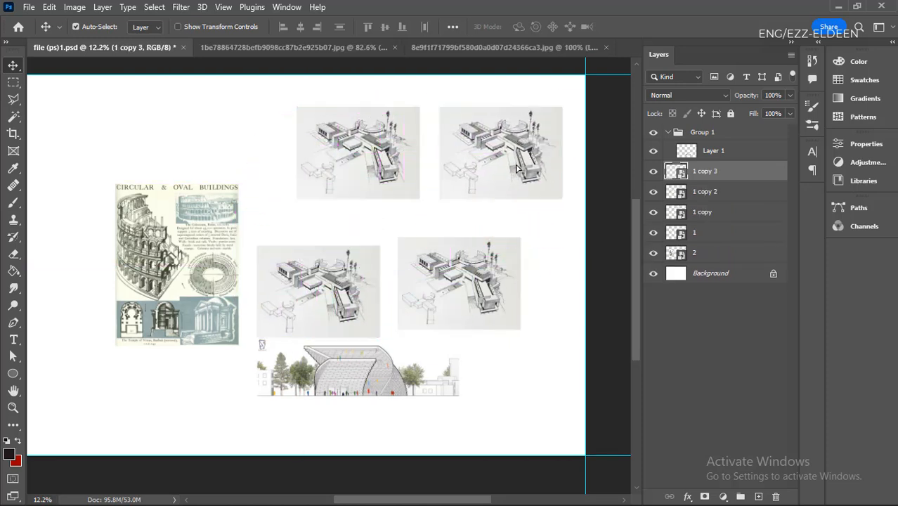
- Duplicate the "1 copy" sketch layer directly above layer 1 and move the "1 copy" sketch over the "Circular & Oval Buildings" image
{"action": "left_click_drag", "start_coordinate": [415, 166], "coordinate": [382, 176]}
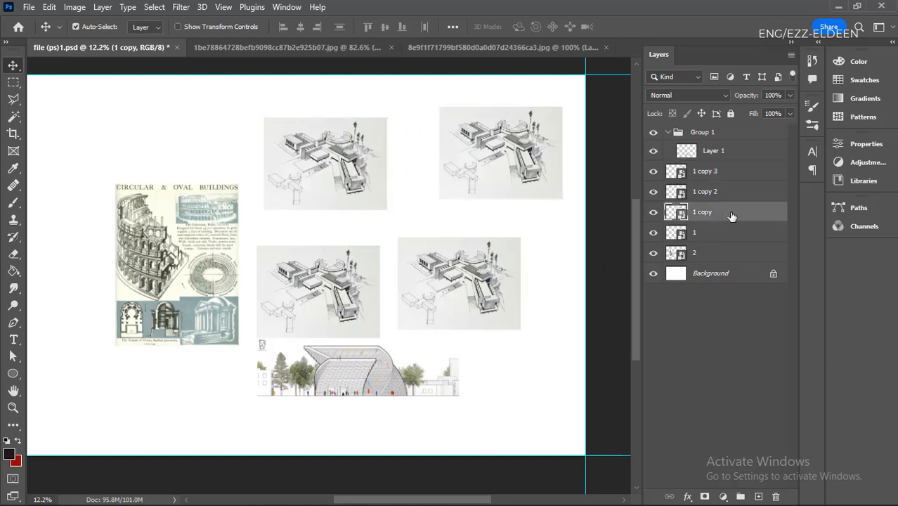
{"action": "left_click_drag", "start_coordinate": [731, 217], "coordinate": [734, 232]}
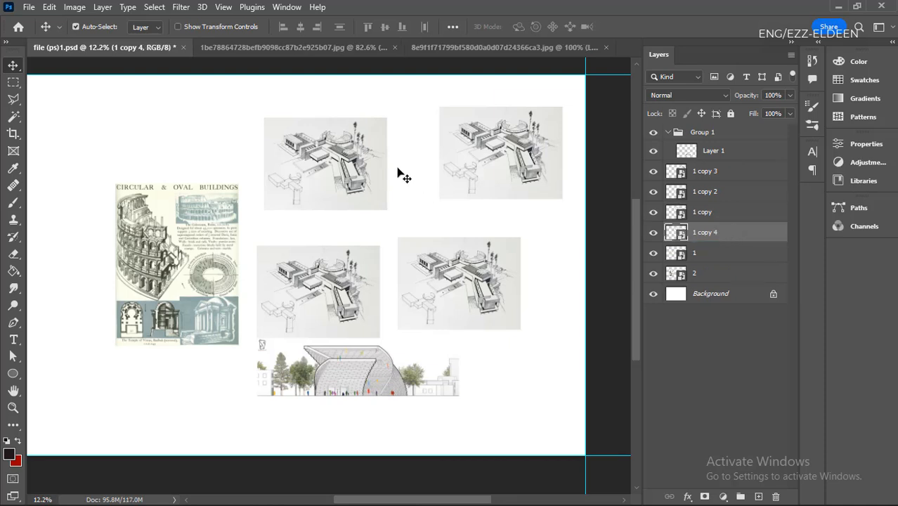
{"action": "left_click_drag", "start_coordinate": [334, 144], "coordinate": [166, 190]}
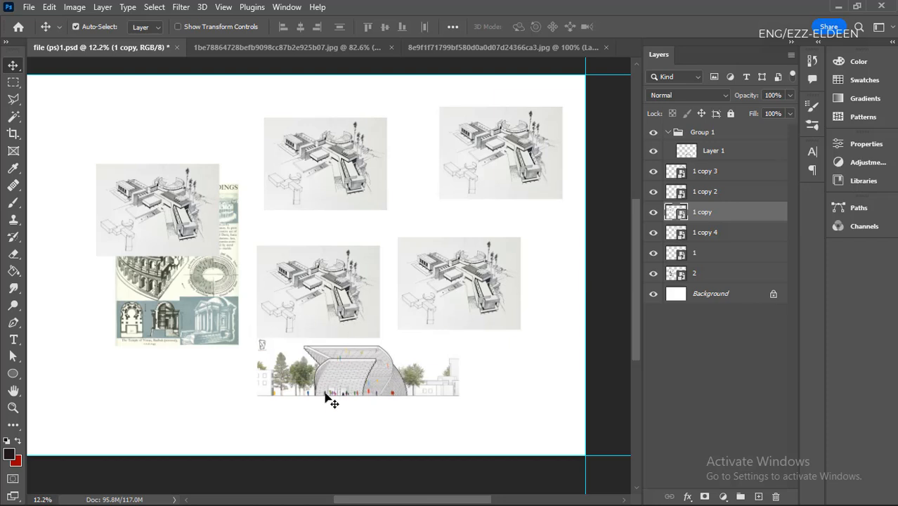
- Duplicate the sketch above the elevation to just below the "Circular & Oval Buildings" image, and switch to the two-elevation document
{"action": "left_click_drag", "start_coordinate": [347, 315], "coordinate": [145, 418]}
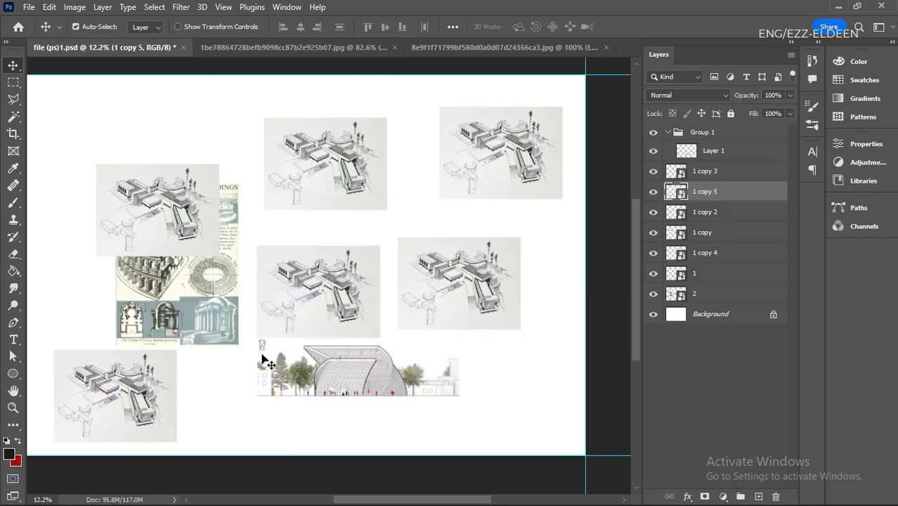
{"action": "left_click", "coordinate": [487, 49]}
- Draw a freeform selection with the Elliptical Marquee tool over the right end of the upper elevation's building
{"action": "left_click", "coordinate": [12, 85]}
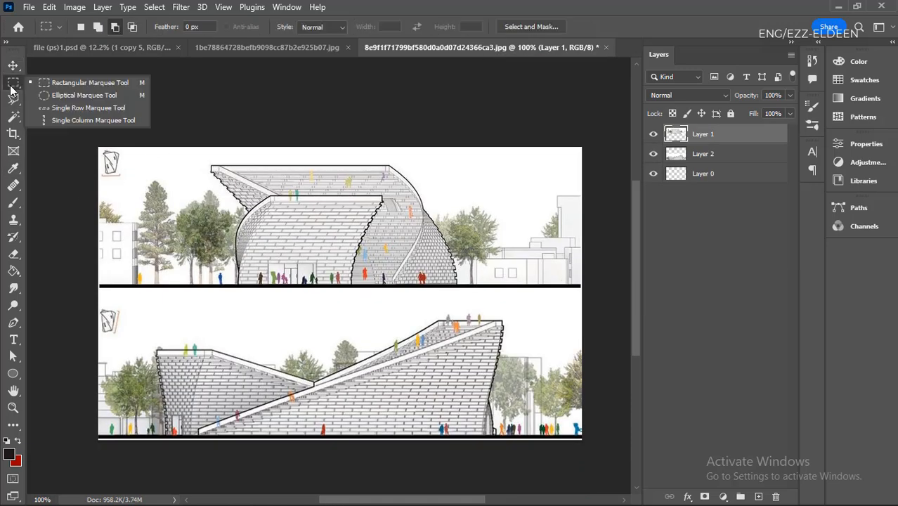
{"action": "left_click", "coordinate": [84, 95]}
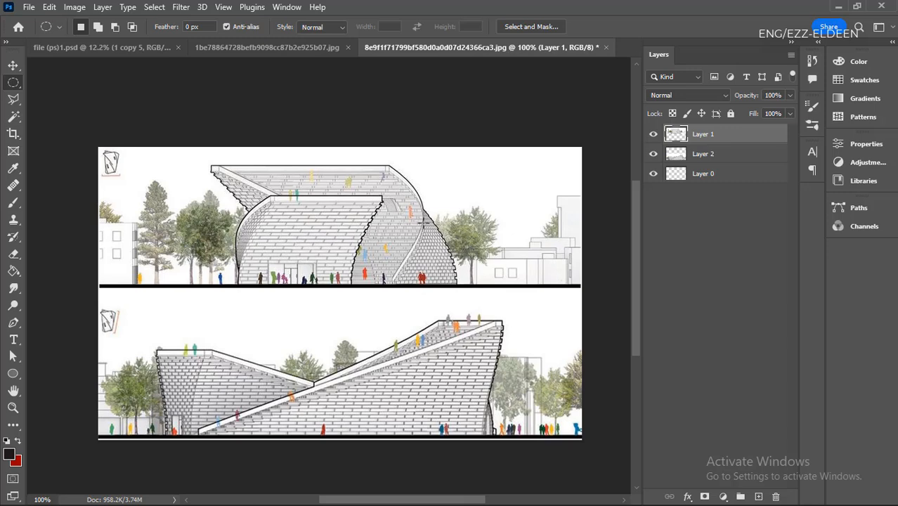
{"action": "scroll", "coordinate": [457, 269], "scroll_direction": "up", "scroll_amount": 3}
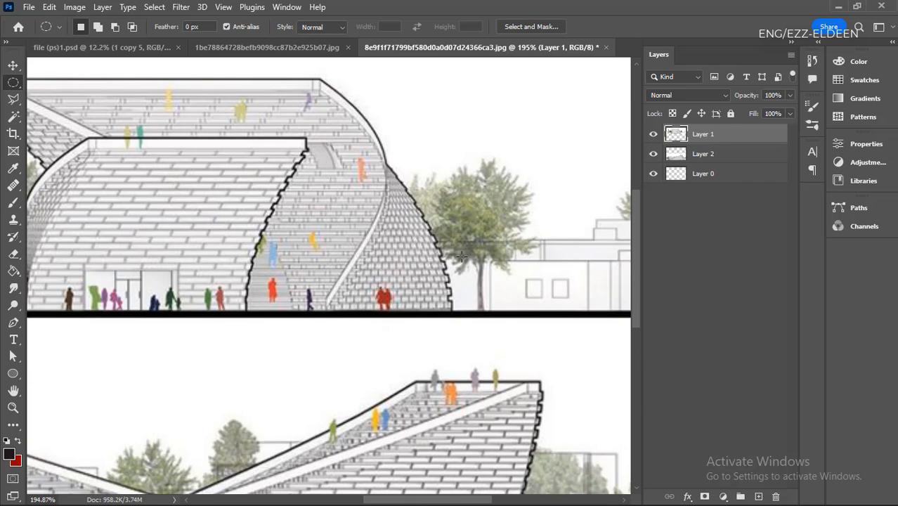
{"action": "left_click_drag", "start_coordinate": [453, 307], "coordinate": [318, 155]}
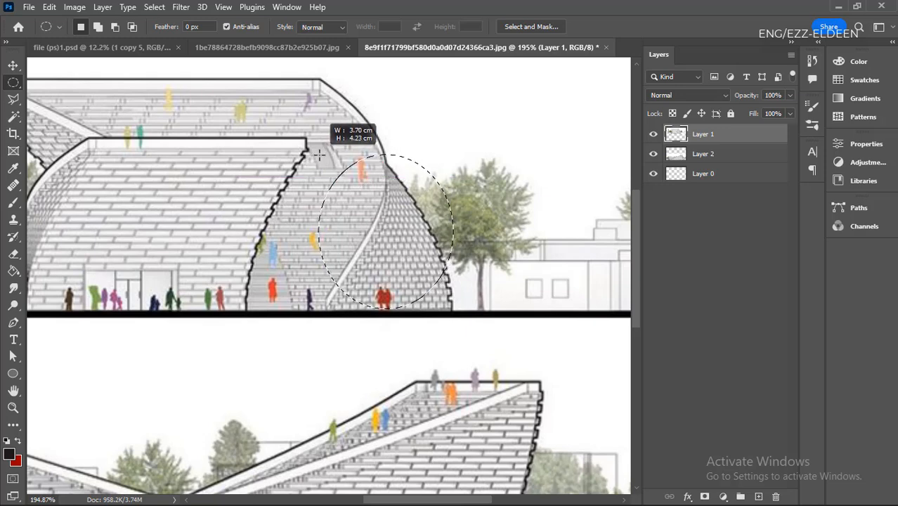
{"action": "left_click_drag", "start_coordinate": [318, 156], "coordinate": [493, 213]}
- Draw perfectly circular marquee selections over the upper elevation, one replacing the other, and deselect
{"action": "scroll", "coordinate": [531, 215], "scroll_direction": "down", "scroll_amount": 4}
{"action": "scroll", "coordinate": [377, 254], "scroll_direction": "up", "scroll_amount": 4}
{"action": "left_click_drag", "start_coordinate": [415, 222], "coordinate": [417, 317]}
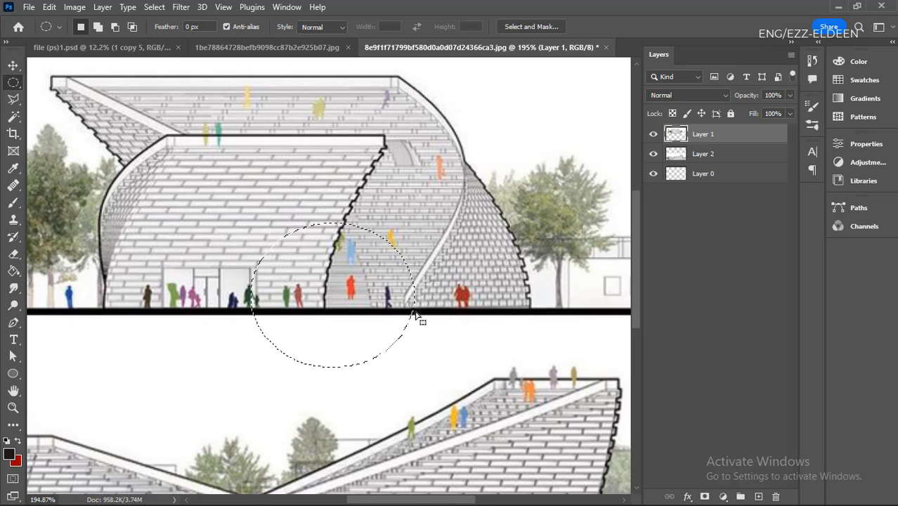
{"action": "left_click", "coordinate": [415, 302]}
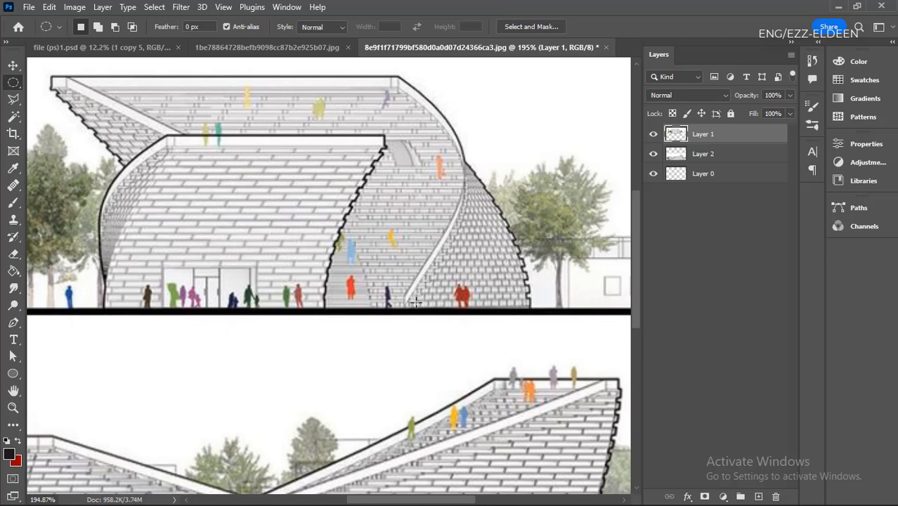
{"action": "left_click_drag", "start_coordinate": [517, 149], "coordinate": [478, 275]}
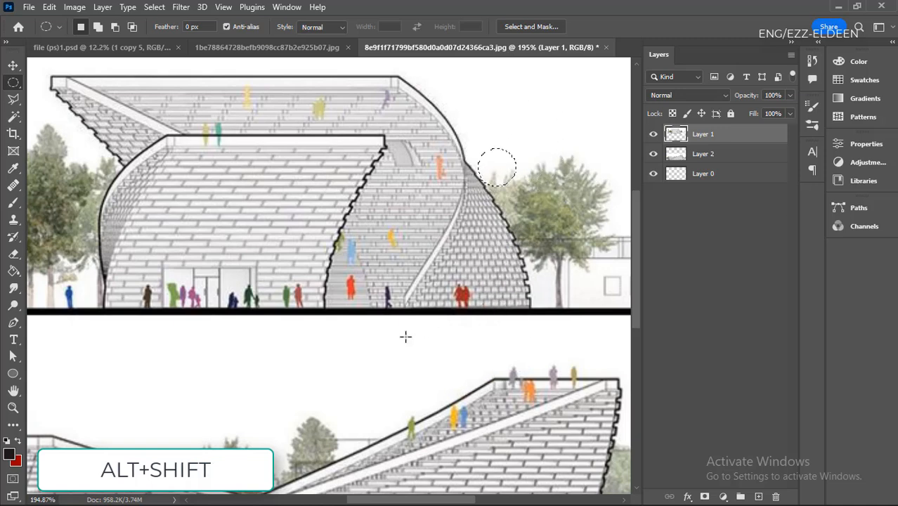
{"action": "scroll", "coordinate": [379, 290], "scroll_direction": "down", "scroll_amount": 1}
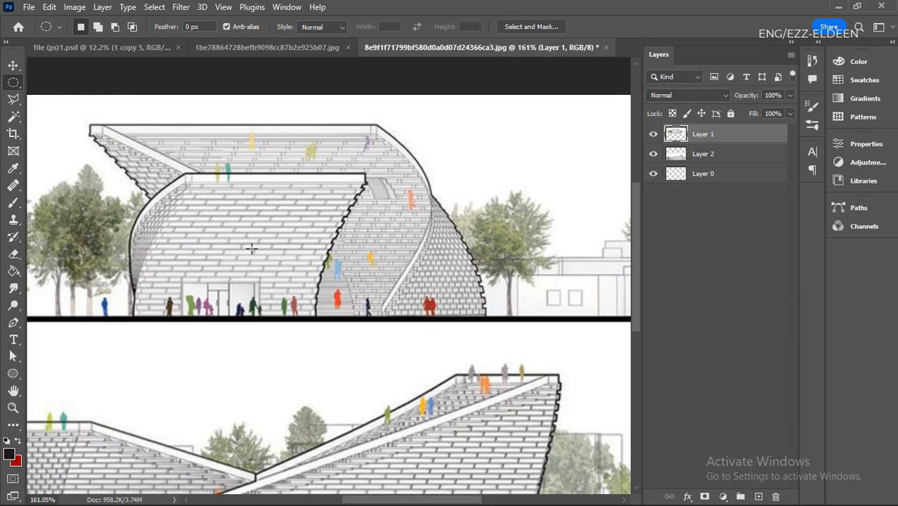
{"action": "scroll", "coordinate": [282, 259], "scroll_direction": "down", "scroll_amount": 1}
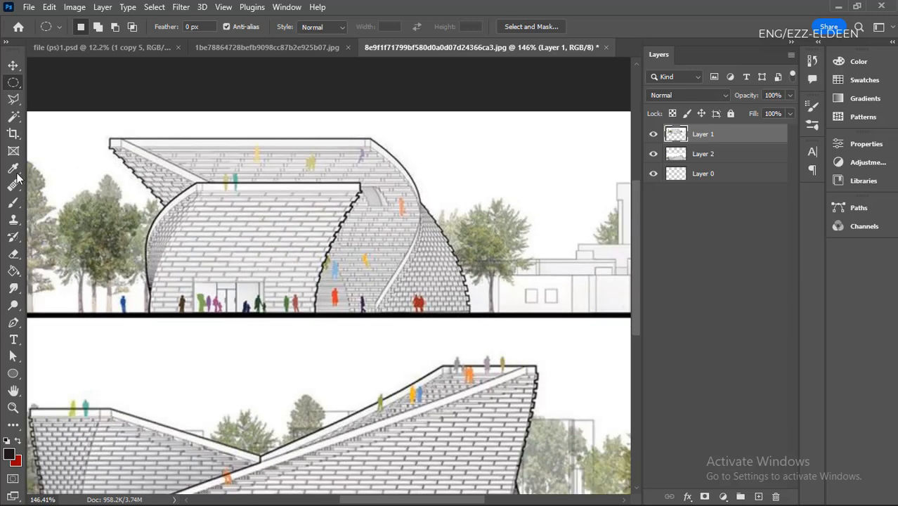
- Draw successive Rectangular Marquee selections over the upper elevation in New Selection mode, each replacing the previous one, and deselect
{"action": "right_click", "coordinate": [13, 82]}
{"action": "left_click", "coordinate": [49, 84]}
{"action": "scroll", "coordinate": [306, 251], "scroll_direction": "down", "scroll_amount": 1}
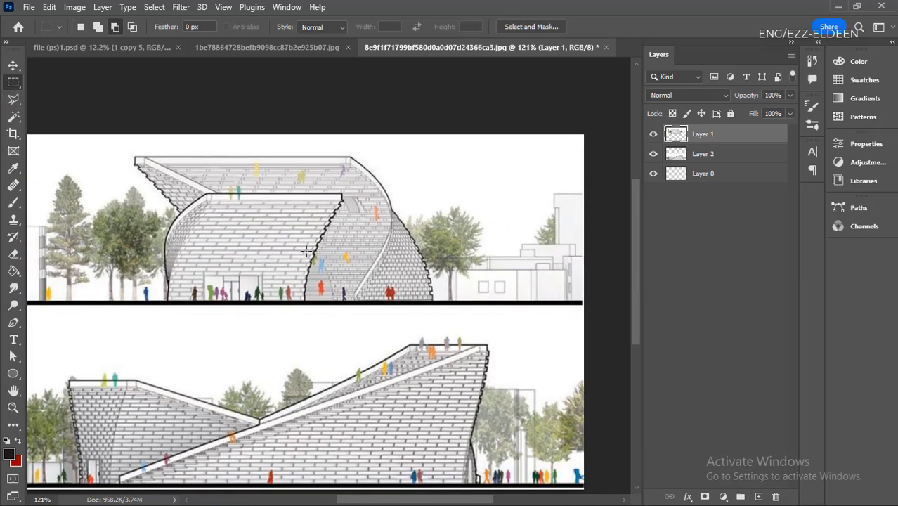
{"action": "scroll", "coordinate": [306, 251], "scroll_direction": "up", "scroll_amount": 1}
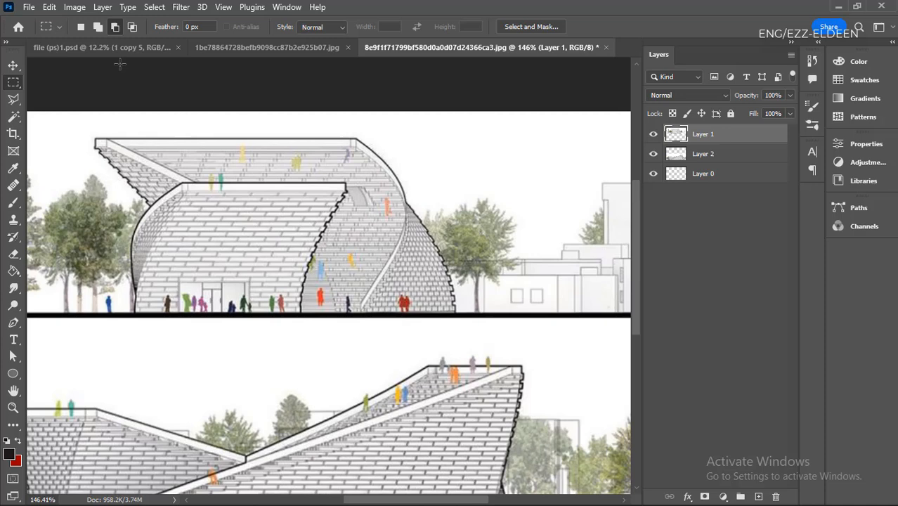
{"action": "left_click", "coordinate": [78, 29]}
{"action": "left_click", "coordinate": [99, 29]}
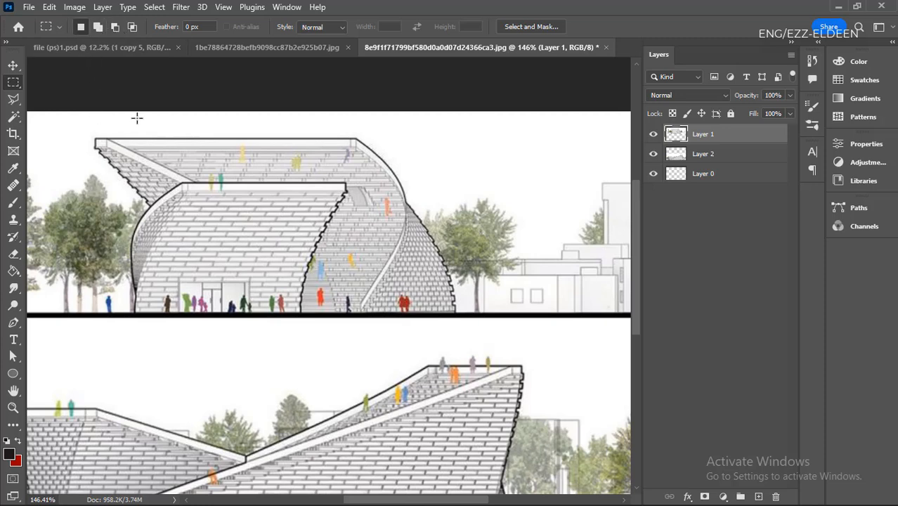
{"action": "left_click_drag", "start_coordinate": [536, 142], "coordinate": [402, 237]}
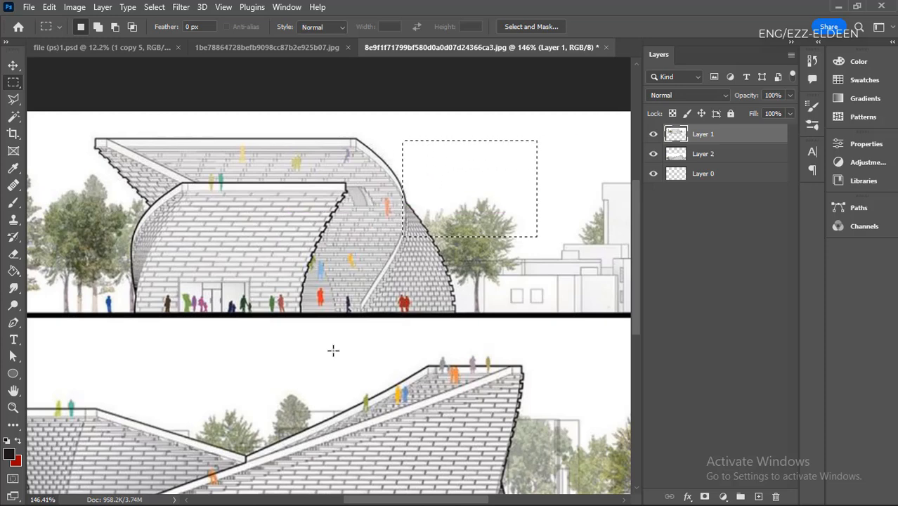
{"action": "left_click_drag", "start_coordinate": [335, 149], "coordinate": [163, 264]}
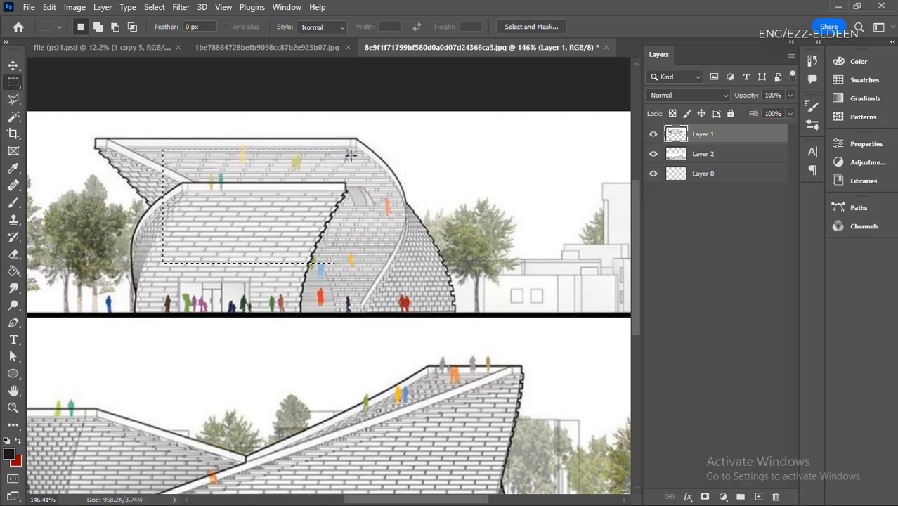
{"action": "left_click_drag", "start_coordinate": [550, 158], "coordinate": [385, 301]}
{"action": "left_click_drag", "start_coordinate": [324, 180], "coordinate": [175, 260]}
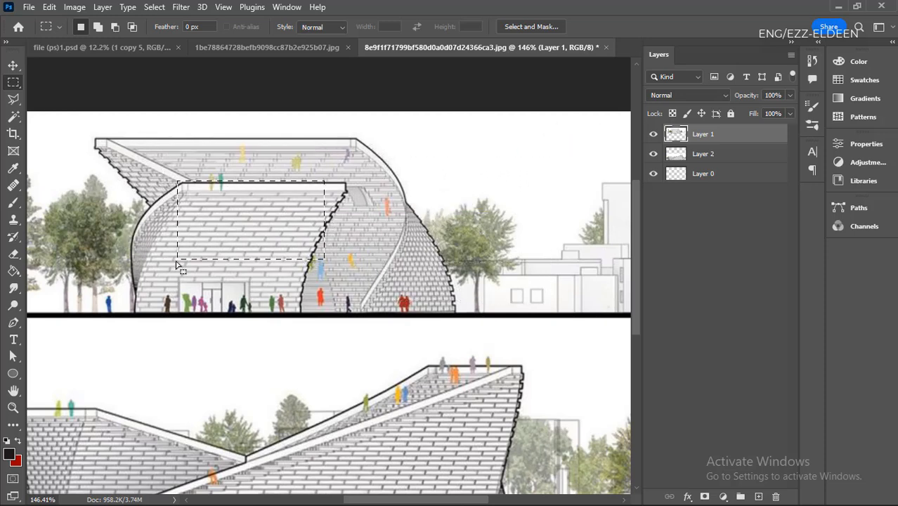
{"action": "left_click", "coordinate": [336, 282]}
- Set the Rectangular Marquee to Add to Selection and combine six rectangles across both elevations, some of them overlapping
{"action": "left_click", "coordinate": [99, 28]}
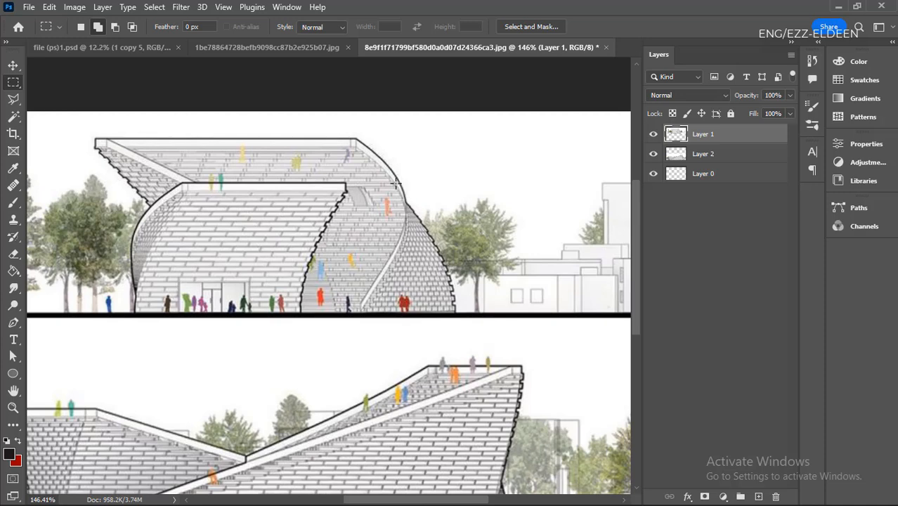
{"action": "left_click_drag", "start_coordinate": [535, 140], "coordinate": [453, 260]}
{"action": "left_click_drag", "start_coordinate": [358, 182], "coordinate": [136, 314]}
{"action": "left_click_drag", "start_coordinate": [433, 307], "coordinate": [346, 416]}
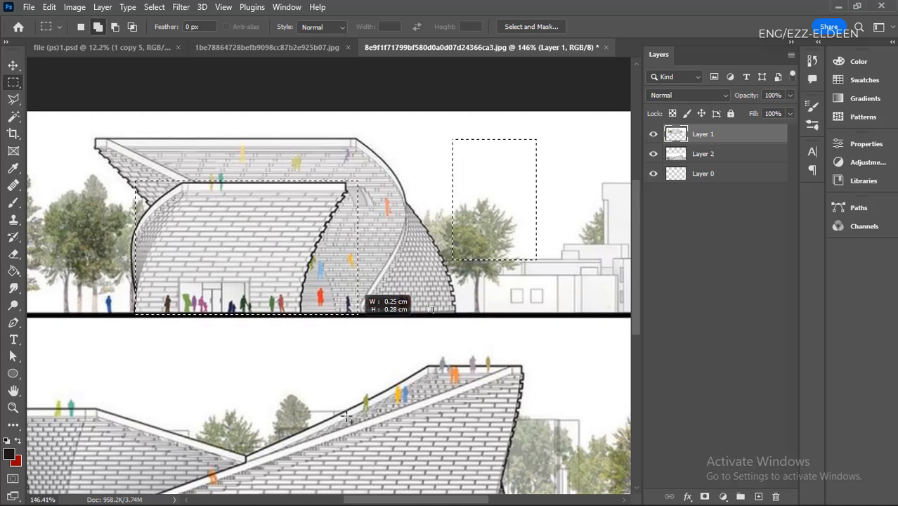
{"action": "left_click_drag", "start_coordinate": [521, 368], "coordinate": [464, 445]}
{"action": "left_click_drag", "start_coordinate": [532, 293], "coordinate": [433, 348]}
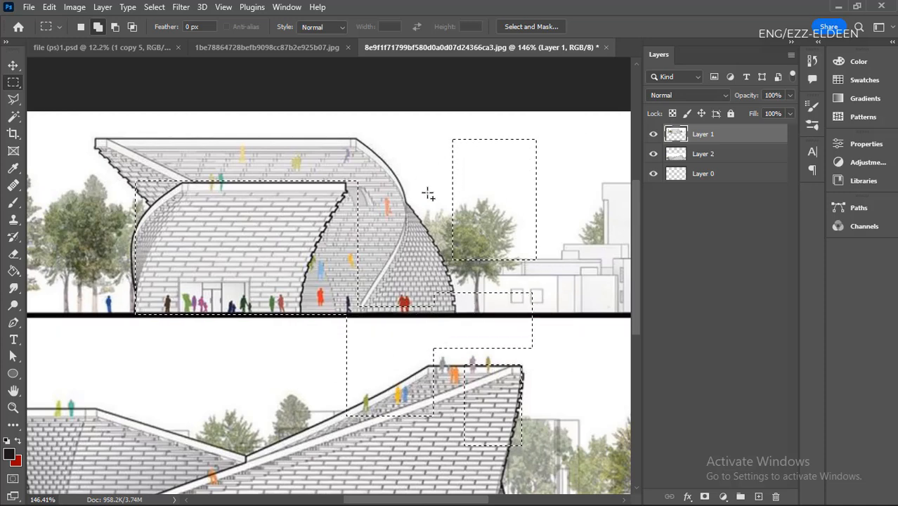
{"action": "left_click_drag", "start_coordinate": [428, 190], "coordinate": [347, 251]}
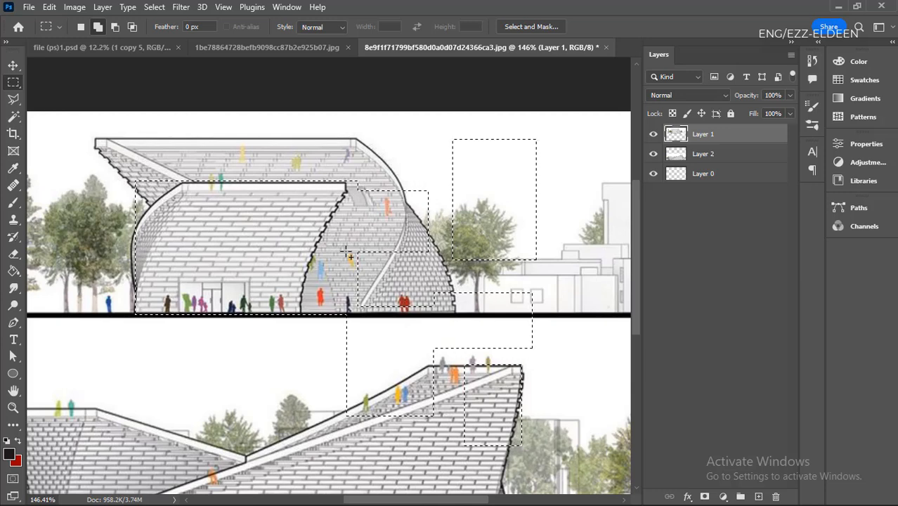
- Try filling the combined selection with the red background color, undo the fill and deselect
{"action": "key", "text": "ctrl+BackSpace"}
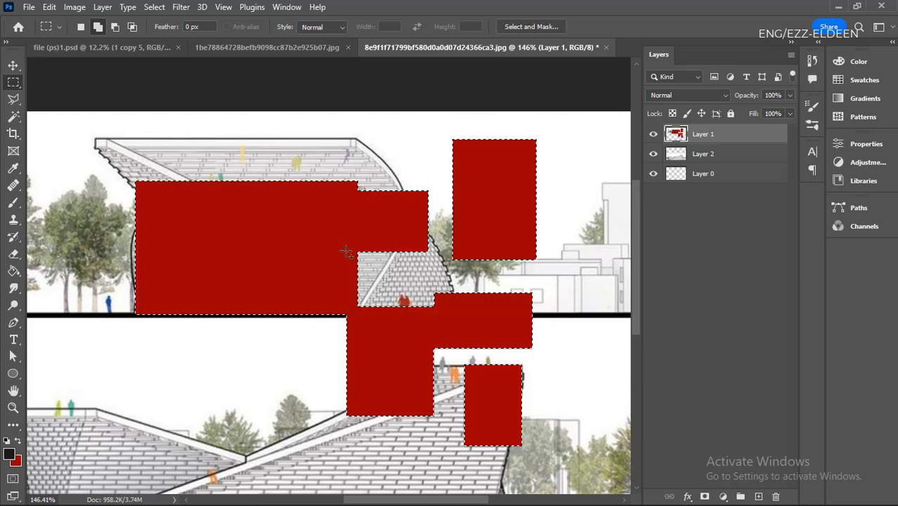
{"action": "key", "text": "ctrl+d"}
{"action": "key", "text": "ctrl+z"}
{"action": "key", "text": "ctrl+z"}
{"action": "key", "text": "ctrl+d"}
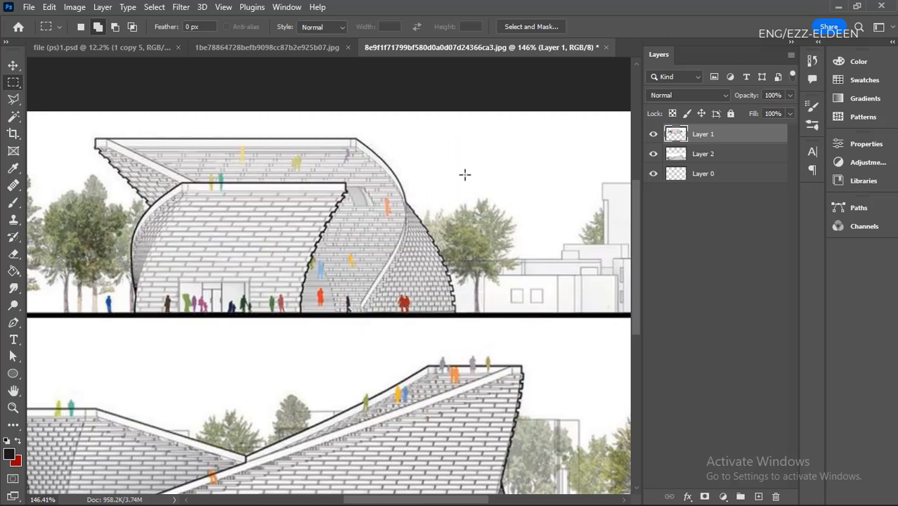
- Combine another six rectangles into one added selection across both elevations, joining separate areas with overlaps, and deselect
{"action": "left_click_drag", "start_coordinate": [524, 144], "coordinate": [382, 276]}
{"action": "left_click_drag", "start_coordinate": [342, 125], "coordinate": [167, 227]}
{"action": "left_click_drag", "start_coordinate": [336, 245], "coordinate": [175, 373]}
{"action": "left_click_drag", "start_coordinate": [496, 307], "coordinate": [386, 397]}
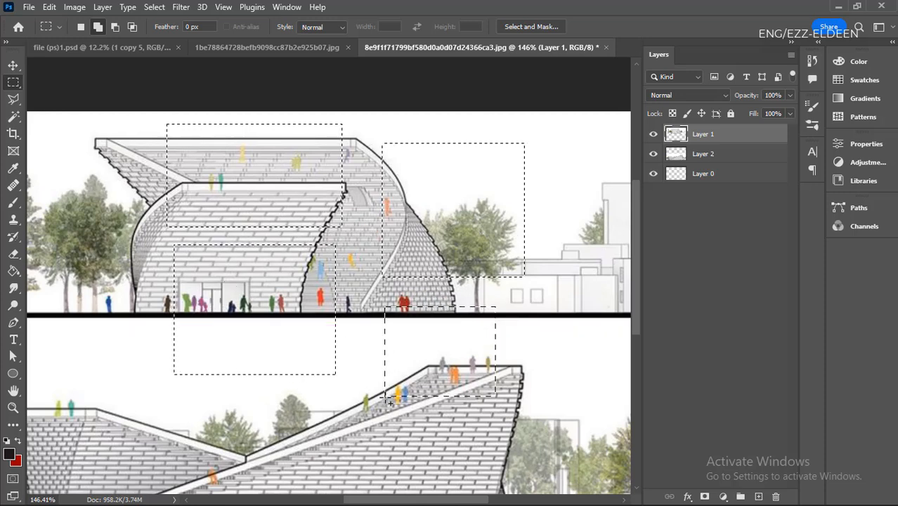
{"action": "left_click_drag", "start_coordinate": [375, 227], "coordinate": [311, 289]}
{"action": "left_click_drag", "start_coordinate": [444, 204], "coordinate": [322, 303]}
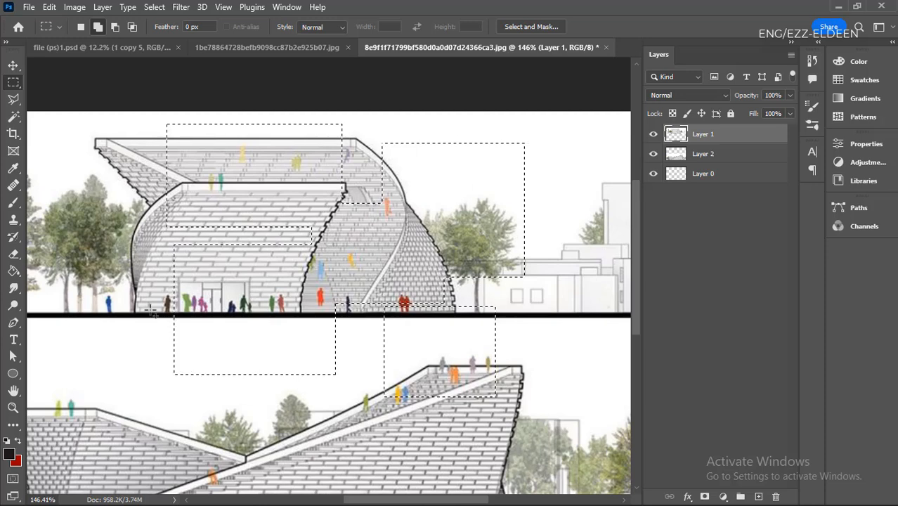
{"action": "left_click", "coordinate": [372, 335]}
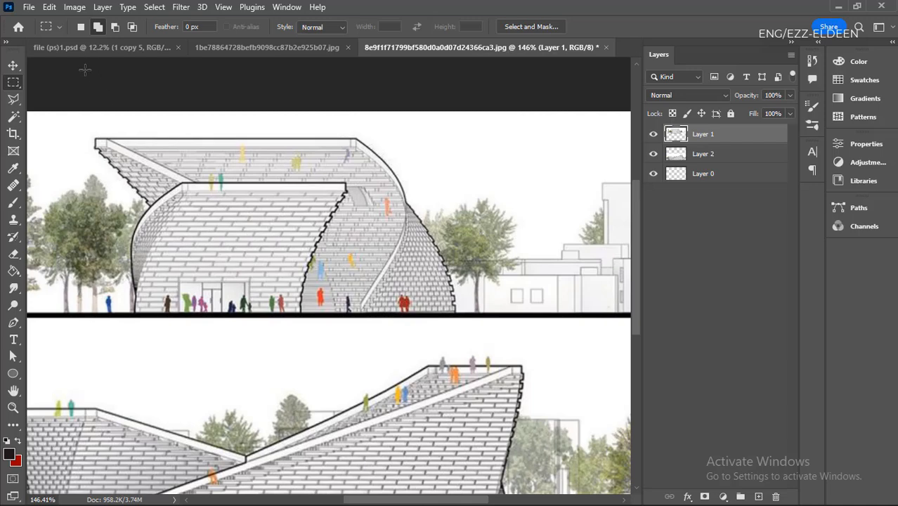
- Build a stepped selection around the background buildings at the upper elevation's right end by adding four overlapping rectangles
{"action": "scroll", "coordinate": [397, 266], "scroll_direction": "down", "scroll_amount": 6}
{"action": "scroll", "coordinate": [268, 320], "scroll_direction": "up", "scroll_amount": 2}
{"action": "scroll", "coordinate": [125, 348], "scroll_direction": "down", "scroll_amount": 4}
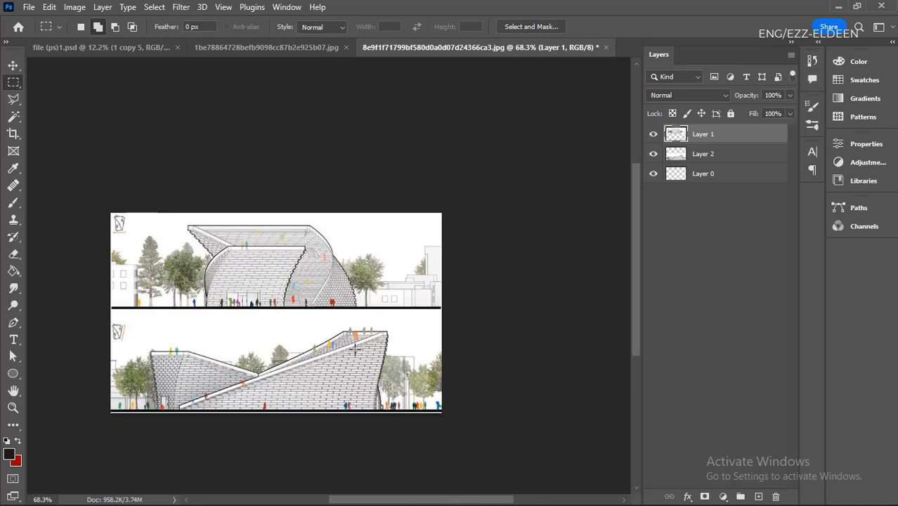
{"action": "scroll", "coordinate": [385, 309], "scroll_direction": "up", "scroll_amount": 5}
{"action": "scroll", "coordinate": [469, 223], "scroll_direction": "up", "scroll_amount": 5}
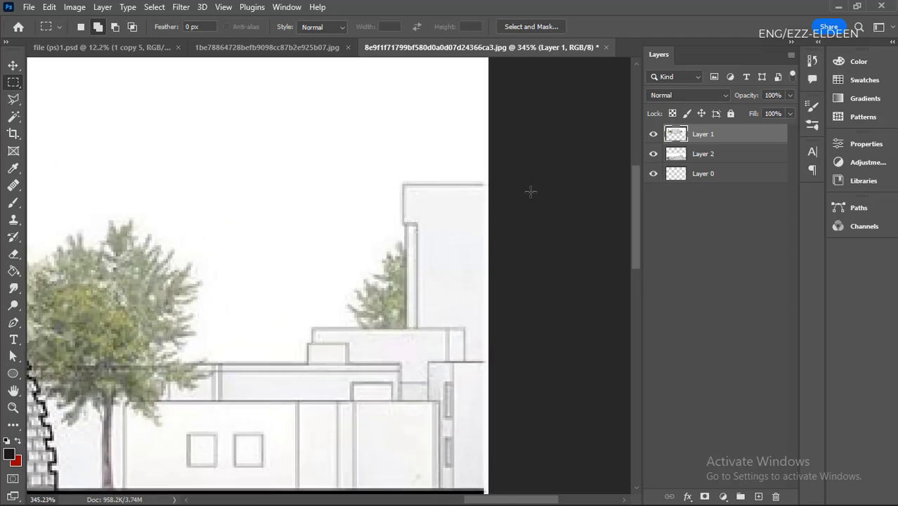
{"action": "scroll", "coordinate": [426, 246], "scroll_direction": "up", "scroll_amount": 1}
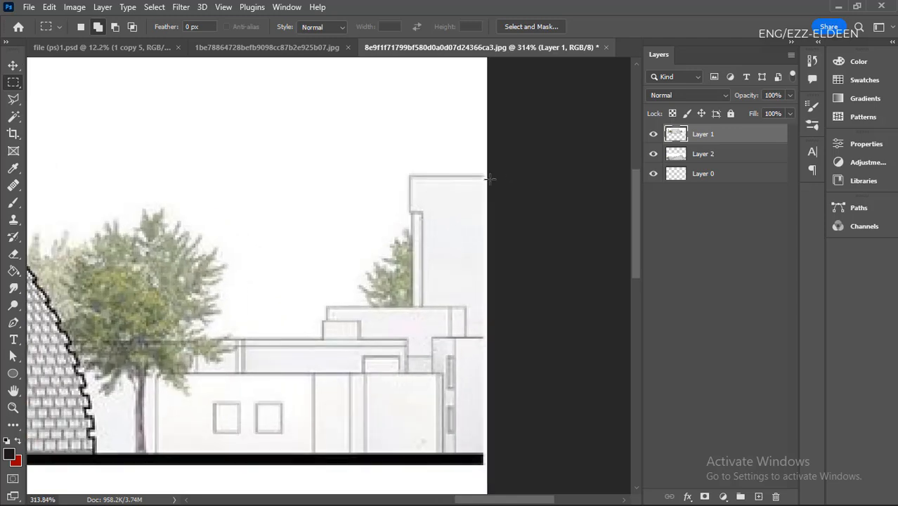
{"action": "left_click_drag", "start_coordinate": [489, 172], "coordinate": [412, 311]}
{"action": "left_click_drag", "start_coordinate": [486, 250], "coordinate": [321, 372]}
{"action": "left_click_drag", "start_coordinate": [548, 325], "coordinate": [322, 439]}
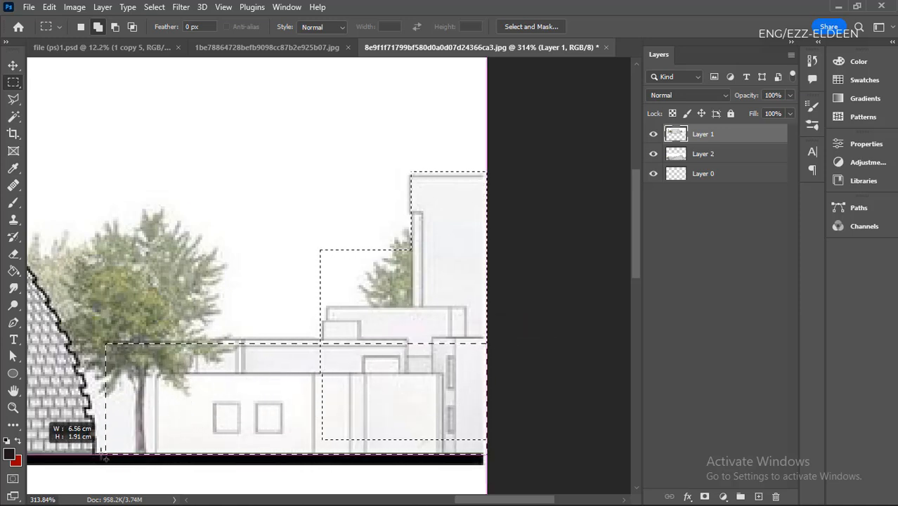
{"action": "left_click_drag", "start_coordinate": [100, 457], "coordinate": [96, 454]}
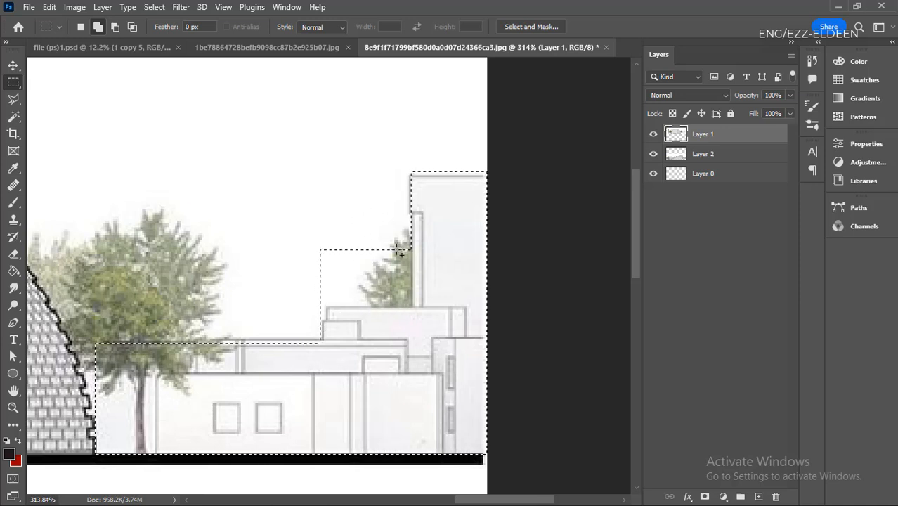
- Subtract a rectangle of about 3.35 by 2.61 cm from the selection, covering the small tree beside the tall building
{"action": "left_click", "coordinate": [113, 27]}
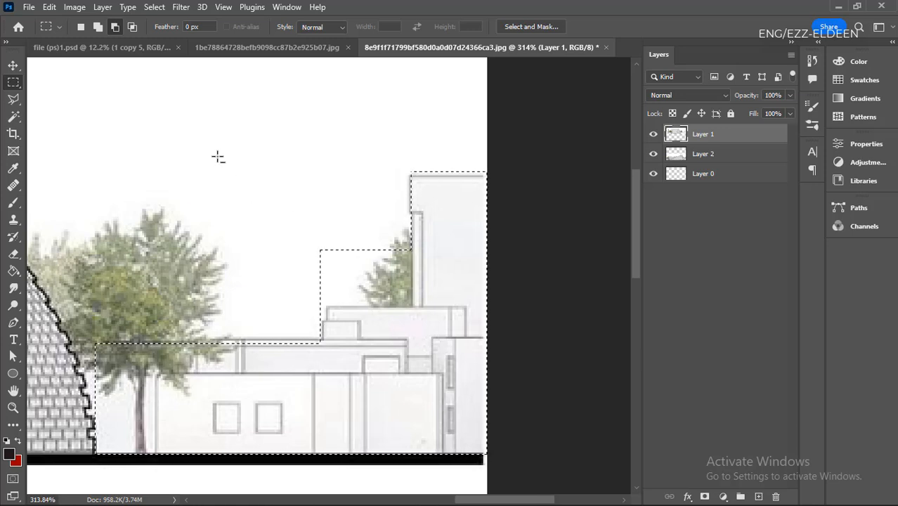
{"action": "left_click_drag", "start_coordinate": [218, 155], "coordinate": [413, 308]}
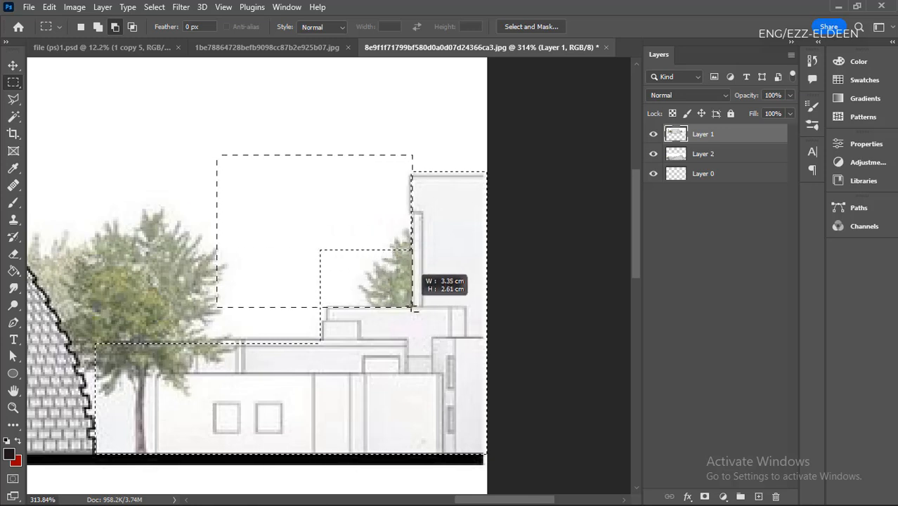
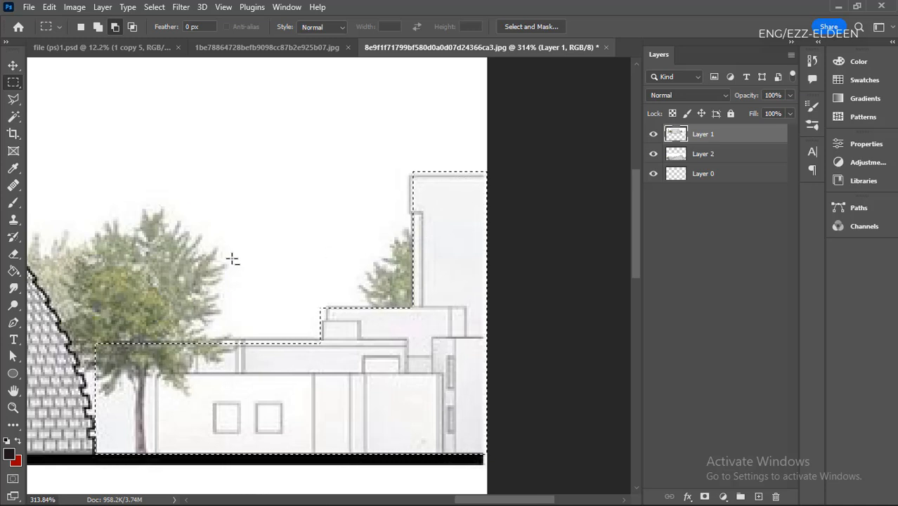
- Intersect the stepped building selection with a rectangle reaching over the roofs beside the small tree, and deselect the result
{"action": "left_click", "coordinate": [79, 27]}
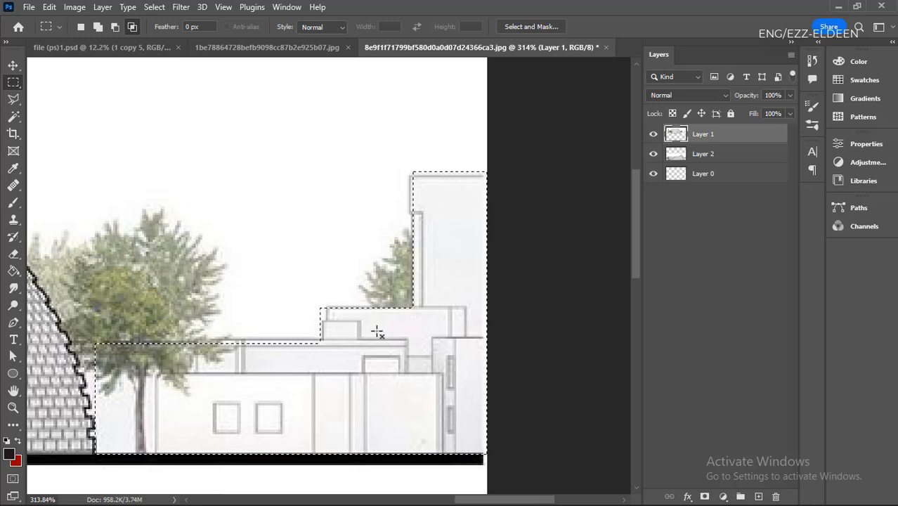
{"action": "left_click_drag", "start_coordinate": [164, 151], "coordinate": [413, 338]}
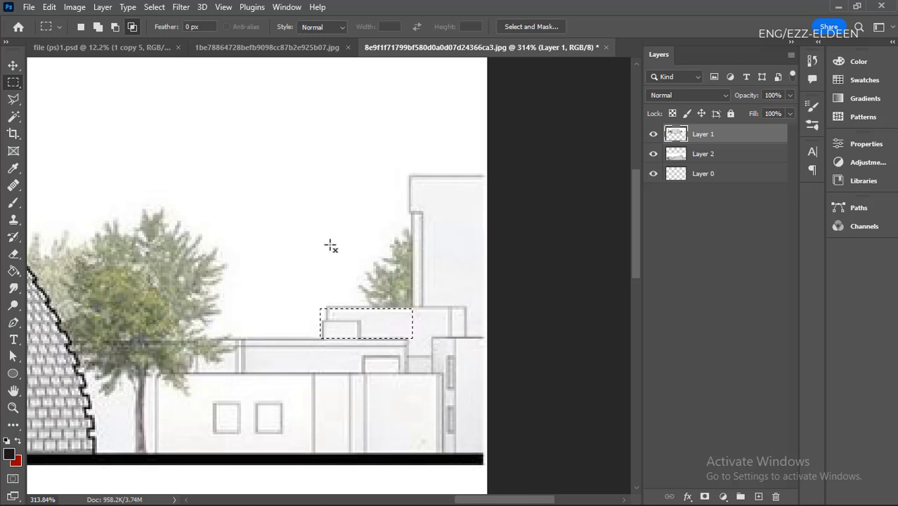
{"action": "left_click", "coordinate": [412, 274]}
- Combine two overlapping rectangles above and around the large tree into one selection, and intersect it with a rectangle covering their overlap
{"action": "scroll", "coordinate": [438, 270], "scroll_direction": "down", "scroll_amount": 2}
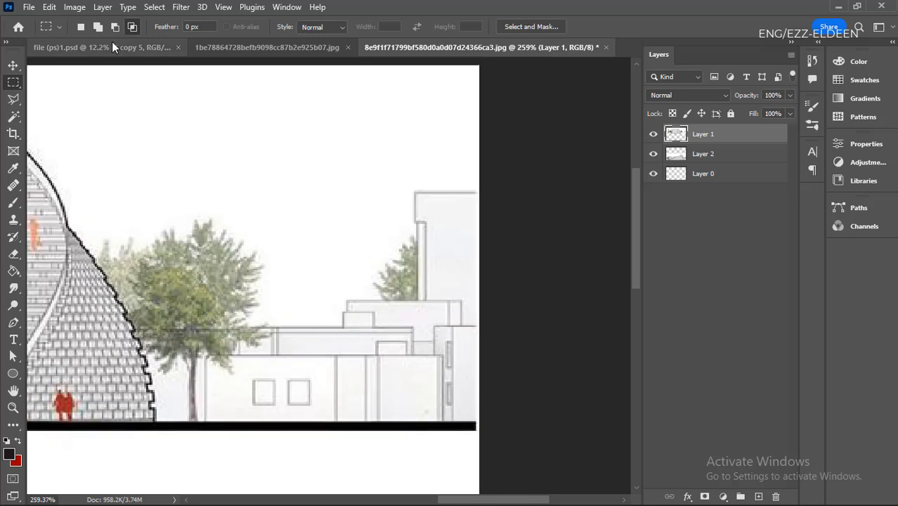
{"action": "left_click", "coordinate": [98, 27]}
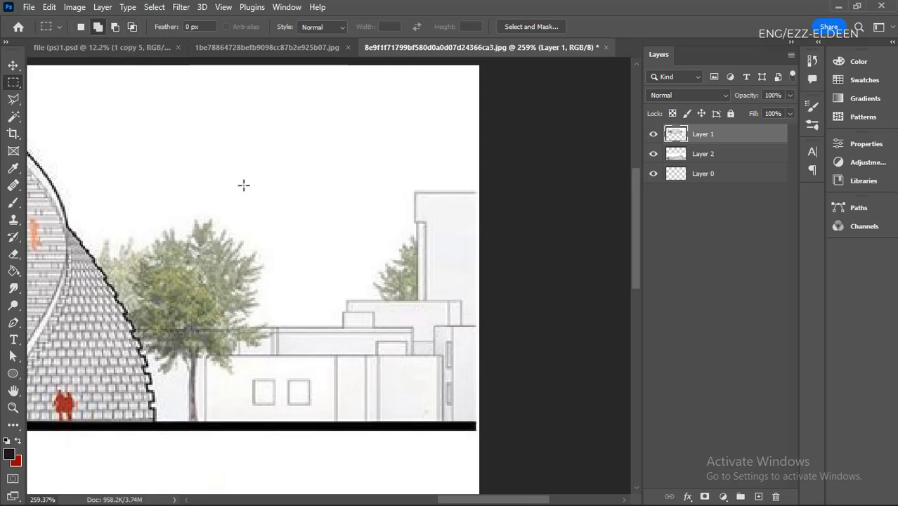
{"action": "left_click_drag", "start_coordinate": [383, 135], "coordinate": [271, 225]}
{"action": "left_click_drag", "start_coordinate": [120, 406], "coordinate": [315, 196]}
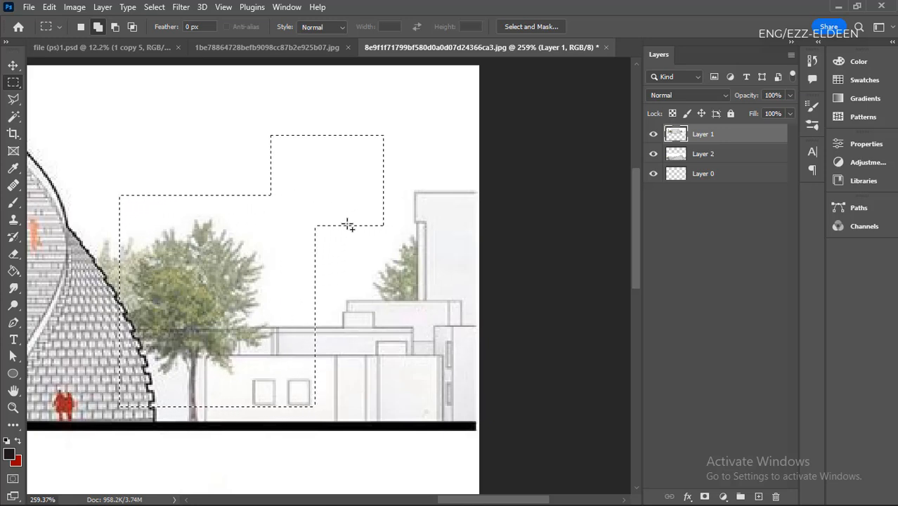
{"action": "left_click", "coordinate": [132, 27]}
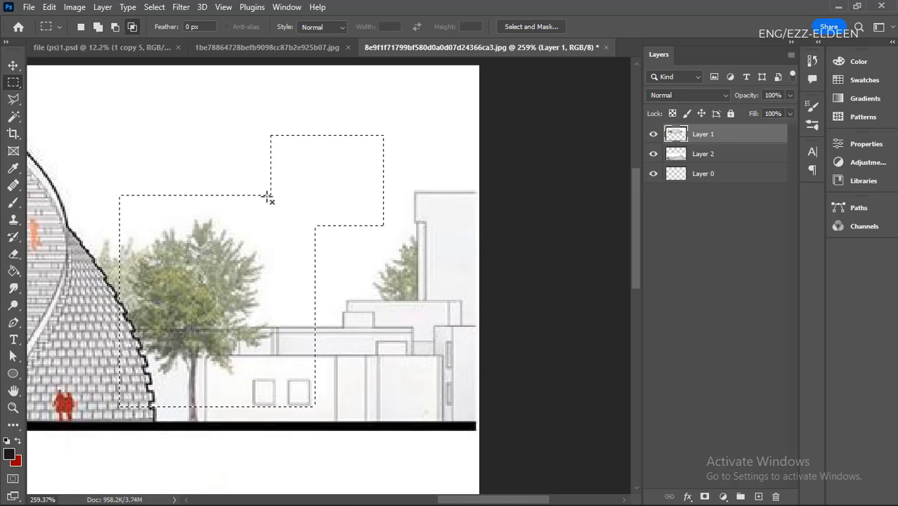
{"action": "left_click_drag", "start_coordinate": [269, 194], "coordinate": [317, 229]}
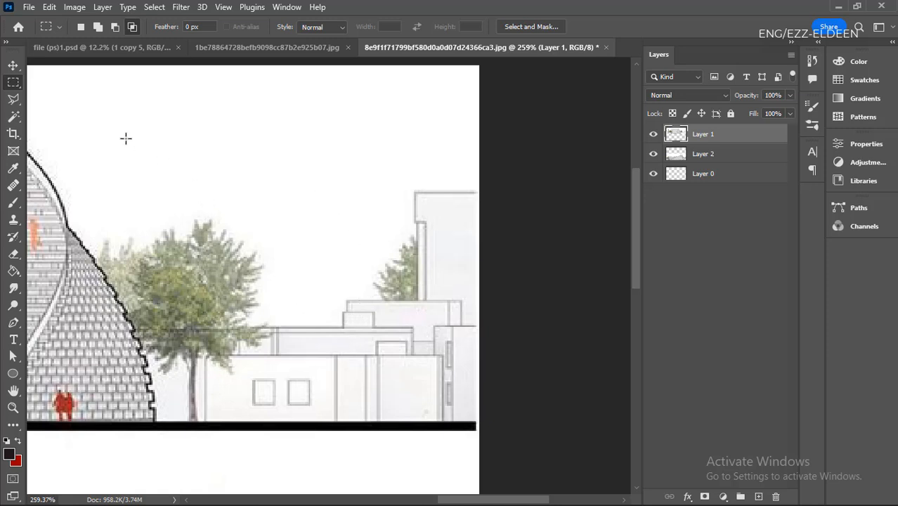
- Examine the individual pixels along the domed building's stepped outline beside the large tree
{"action": "key", "text": "v"}
{"action": "scroll", "coordinate": [294, 211], "scroll_direction": "down", "scroll_amount": 1}
{"action": "scroll", "coordinate": [299, 267], "scroll_direction": "up", "scroll_amount": 2}
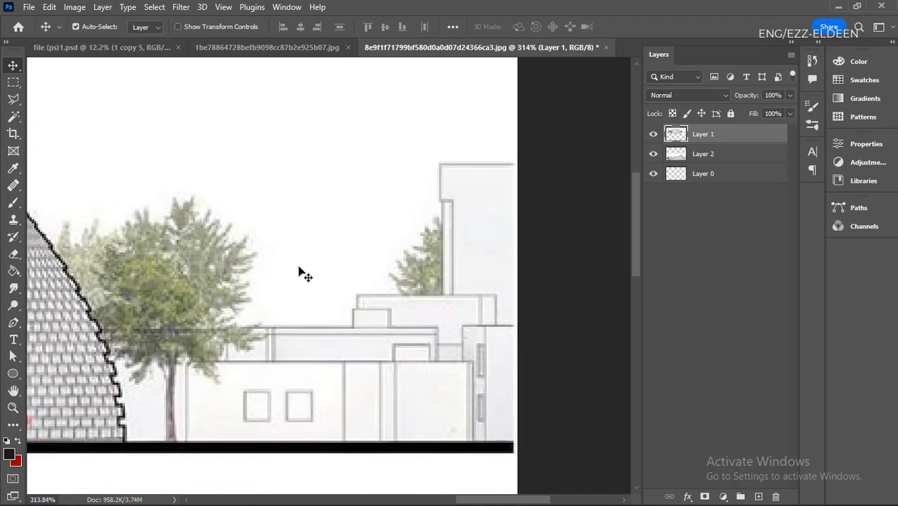
{"action": "scroll", "coordinate": [479, 321], "scroll_direction": "down", "scroll_amount": 2}
{"action": "scroll", "coordinate": [236, 381], "scroll_direction": "up", "scroll_amount": 8}
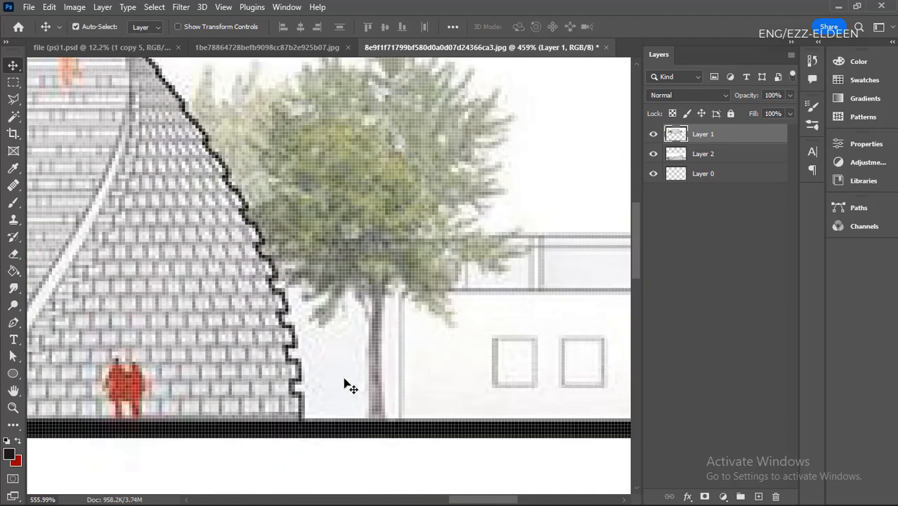
{"action": "scroll", "coordinate": [291, 309], "scroll_direction": "down", "scroll_amount": 2}
{"action": "scroll", "coordinate": [270, 281], "scroll_direction": "up", "scroll_amount": 6}
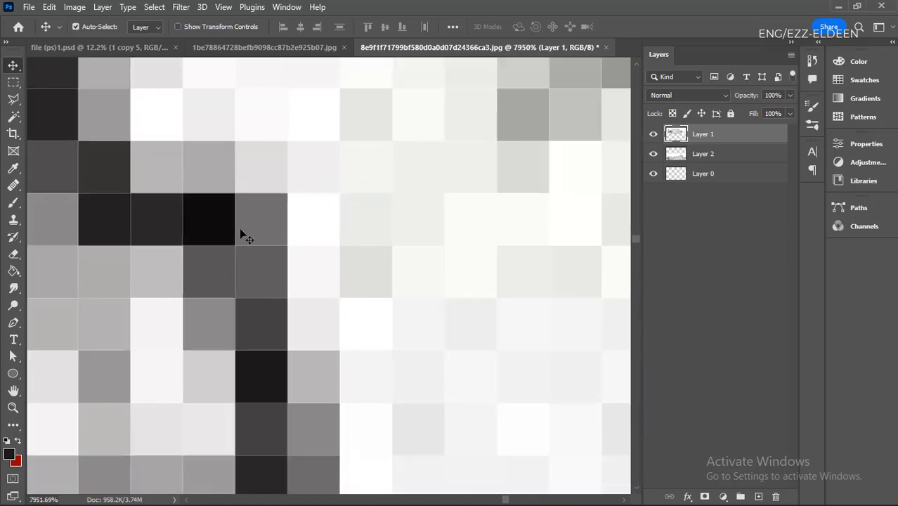
{"action": "left_click", "coordinate": [257, 221]}
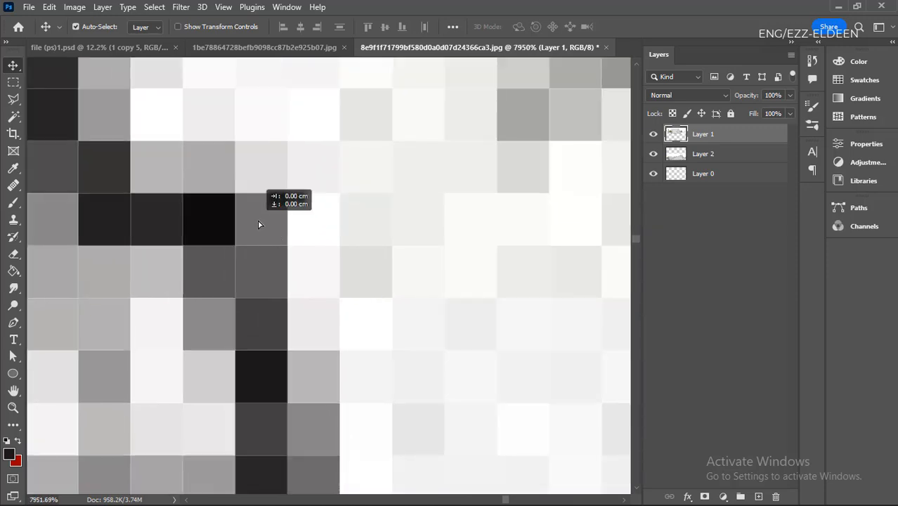
{"action": "scroll", "coordinate": [260, 208], "scroll_direction": "down", "scroll_amount": 5}
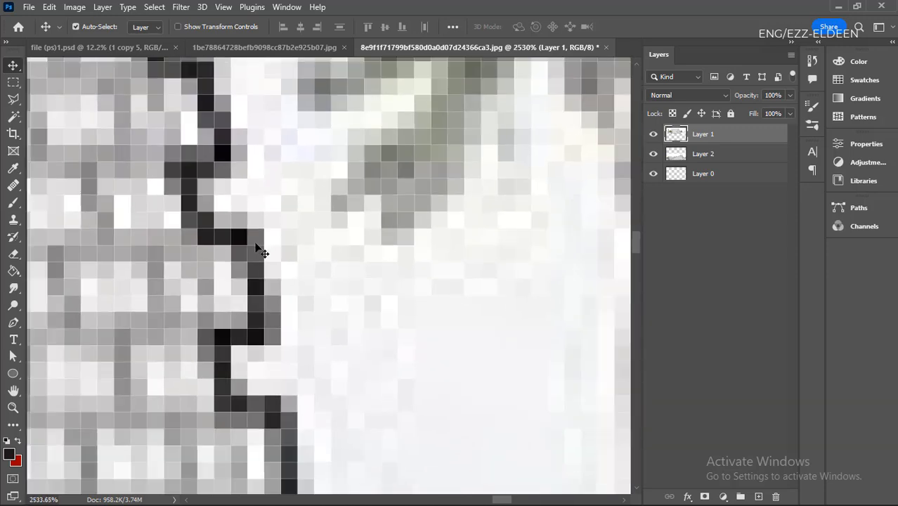
{"action": "scroll", "coordinate": [267, 283], "scroll_direction": "down", "scroll_amount": 8}
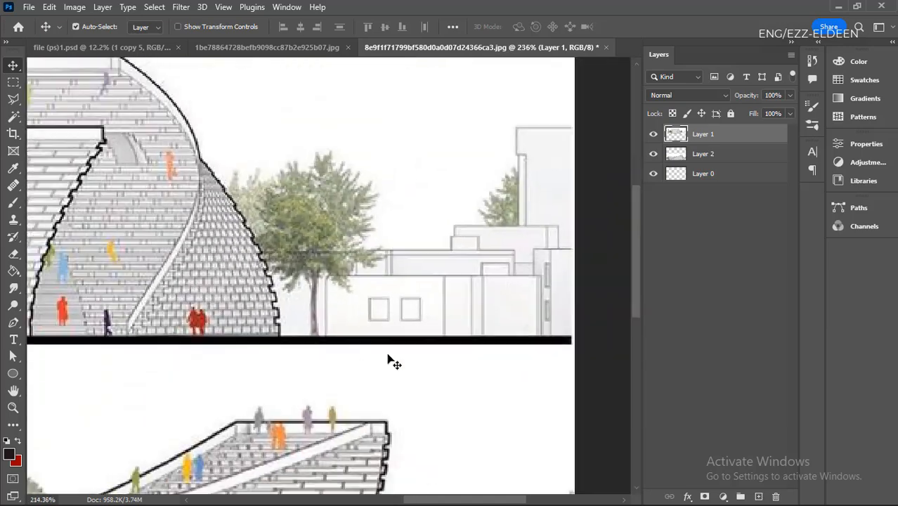
- Examine the pixels of the conifer trunk and the brick facade across the upper elevation
{"action": "scroll", "coordinate": [219, 279], "scroll_direction": "up", "scroll_amount": 3}
{"action": "scroll", "coordinate": [219, 277], "scroll_direction": "down", "scroll_amount": 5}
{"action": "scroll", "coordinate": [335, 282], "scroll_direction": "up", "scroll_amount": 6}
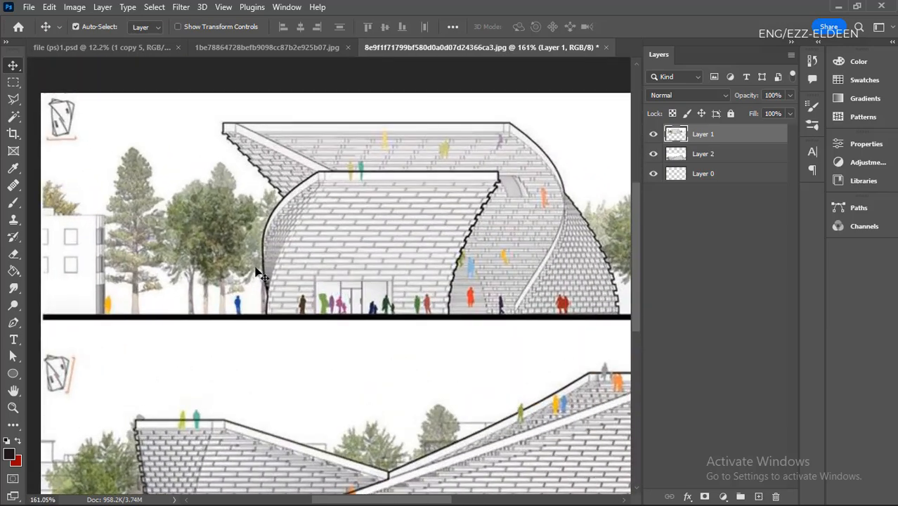
{"action": "scroll", "coordinate": [254, 271], "scroll_direction": "down", "scroll_amount": 3}
{"action": "scroll", "coordinate": [193, 313], "scroll_direction": "up", "scroll_amount": 4}
{"action": "scroll", "coordinate": [240, 251], "scroll_direction": "up", "scroll_amount": 10}
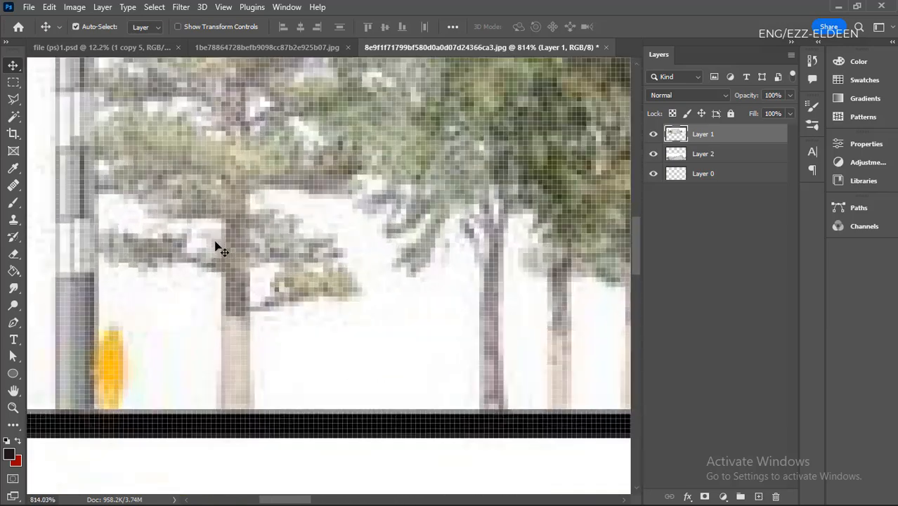
{"action": "scroll", "coordinate": [200, 164], "scroll_direction": "up", "scroll_amount": 4}
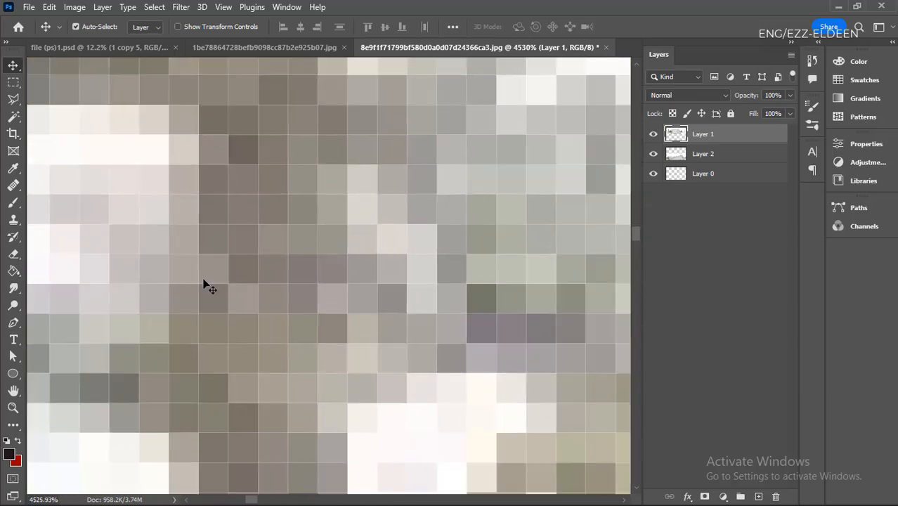
{"action": "scroll", "coordinate": [239, 351], "scroll_direction": "down", "scroll_amount": 10}
{"action": "scroll", "coordinate": [144, 372], "scroll_direction": "down", "scroll_amount": 5}
{"action": "scroll", "coordinate": [377, 307], "scroll_direction": "up", "scroll_amount": 1}
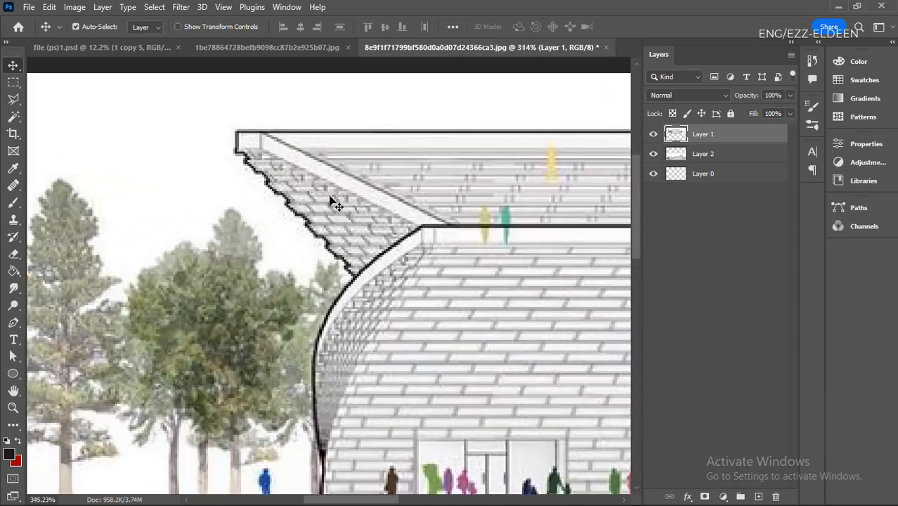
{"action": "scroll", "coordinate": [333, 200], "scroll_direction": "down", "scroll_amount": 1}
{"action": "scroll", "coordinate": [160, 357], "scroll_direction": "down", "scroll_amount": 2}
{"action": "scroll", "coordinate": [415, 380], "scroll_direction": "up", "scroll_amount": 3}
{"action": "scroll", "coordinate": [315, 343], "scroll_direction": "down", "scroll_amount": 1}
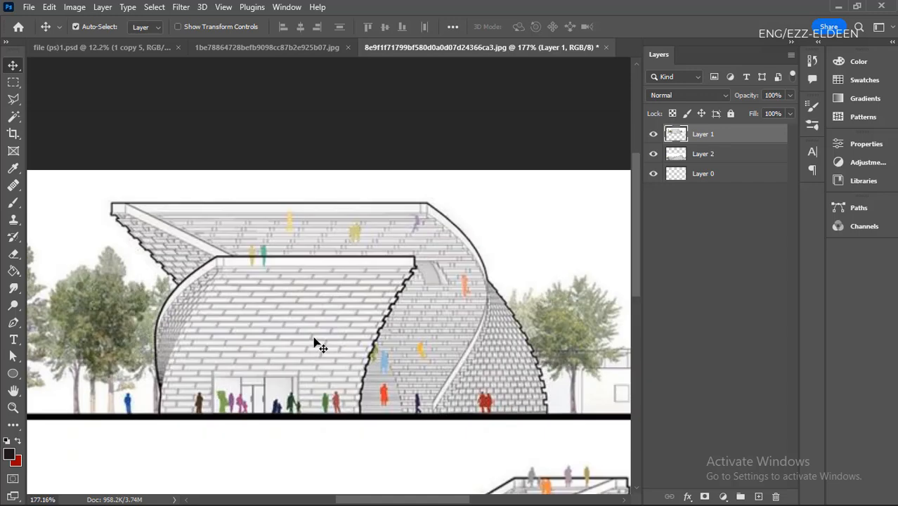
{"action": "scroll", "coordinate": [300, 345], "scroll_direction": "up", "scroll_amount": 2}
{"action": "scroll", "coordinate": [371, 310], "scroll_direction": "up", "scroll_amount": 3}
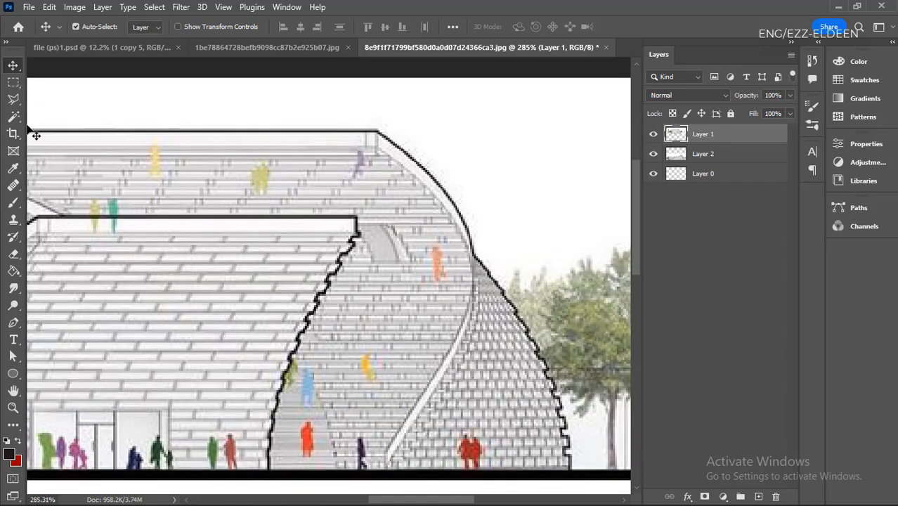
- Select one horizontal pixel row across the upper elevation's curved brick wall with the Single Row Marquee tool
{"action": "left_click", "coordinate": [16, 84]}
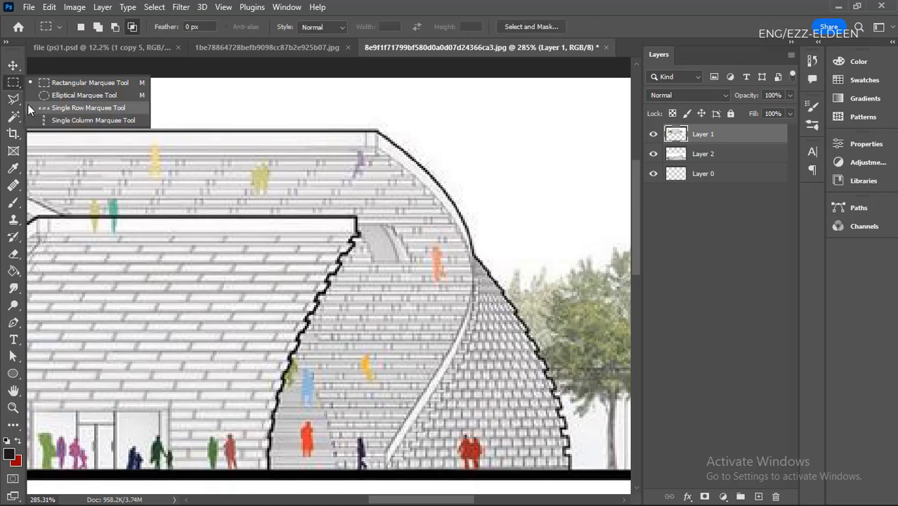
{"action": "left_click", "coordinate": [119, 110]}
{"action": "scroll", "coordinate": [228, 246], "scroll_direction": "down", "scroll_amount": 2}
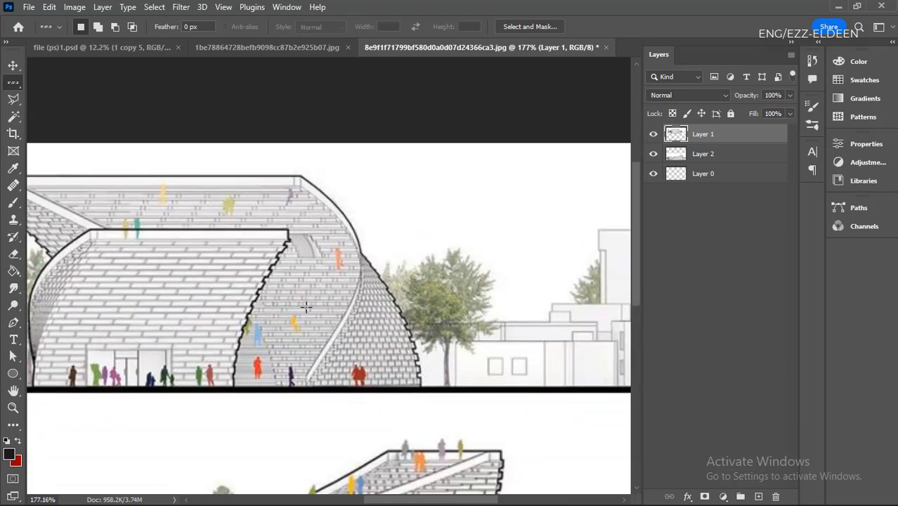
{"action": "scroll", "coordinate": [328, 291], "scroll_direction": "up", "scroll_amount": 3}
{"action": "scroll", "coordinate": [328, 291], "scroll_direction": "up", "scroll_amount": 3}
{"action": "scroll", "coordinate": [31, 95], "scroll_direction": "up", "scroll_amount": 5}
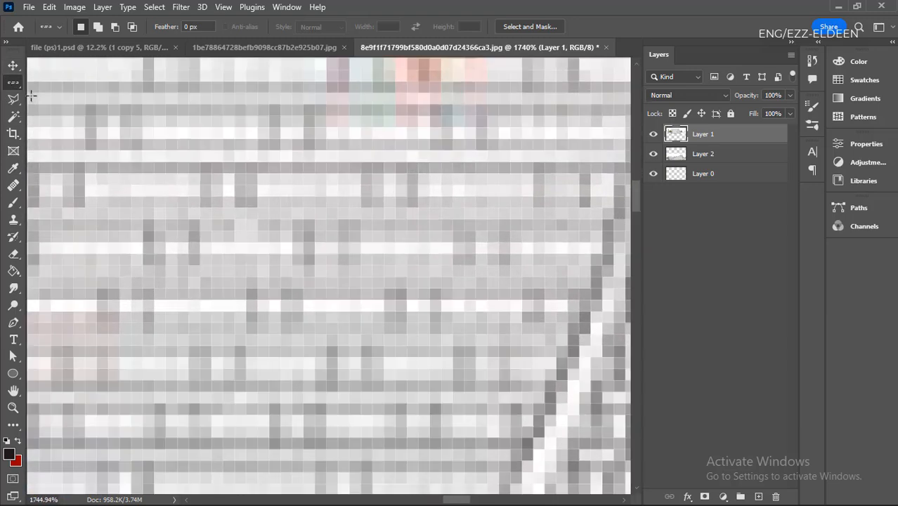
{"action": "right_click", "coordinate": [17, 85]}
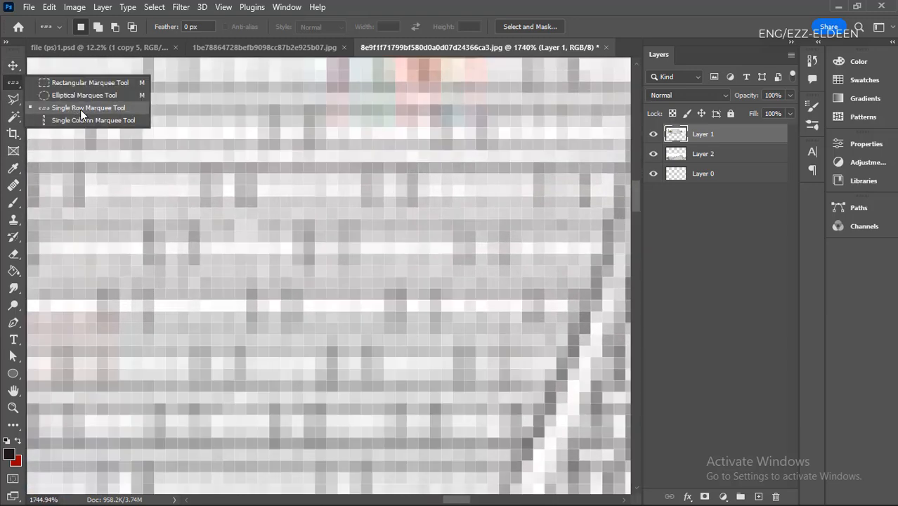
{"action": "left_click", "coordinate": [17, 88]}
{"action": "scroll", "coordinate": [239, 184], "scroll_direction": "up", "scroll_amount": 3}
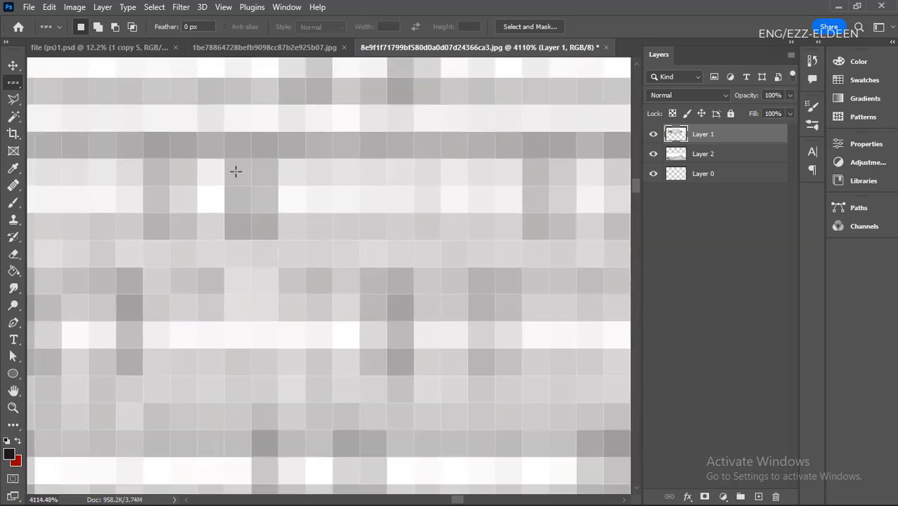
{"action": "left_click", "coordinate": [234, 171]}
- Examine the thickness and extent of the single-row selection across the upper elevation, from the tall building to the trees
{"action": "scroll", "coordinate": [235, 170], "scroll_direction": "down", "scroll_amount": 2}
{"action": "scroll", "coordinate": [202, 189], "scroll_direction": "down", "scroll_amount": 10}
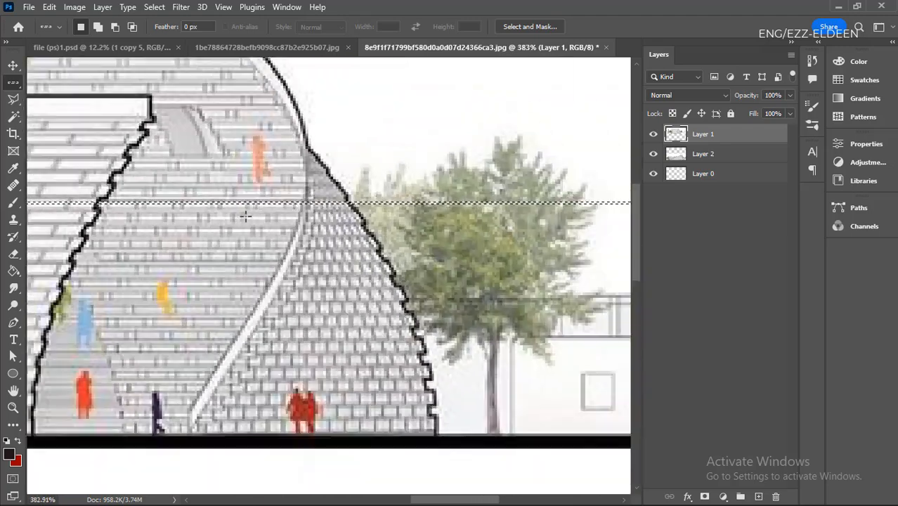
{"action": "scroll", "coordinate": [207, 242], "scroll_direction": "down", "scroll_amount": 2}
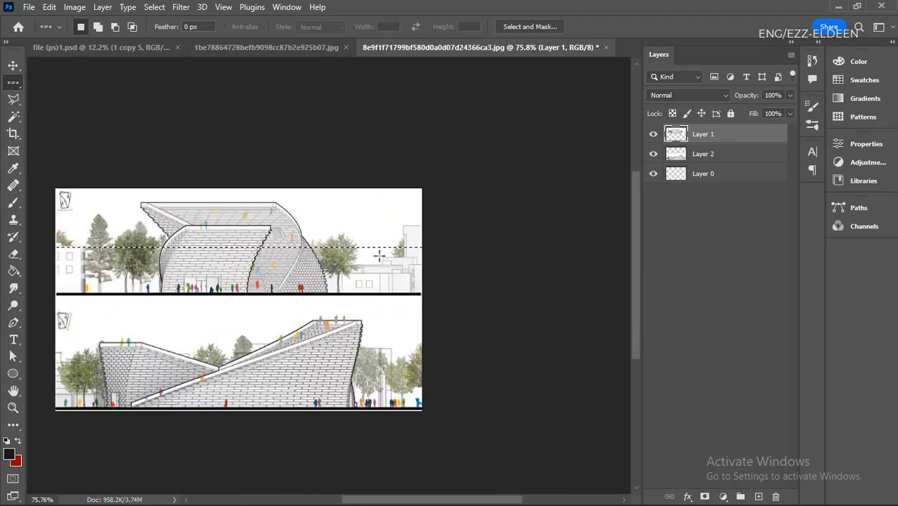
{"action": "scroll", "coordinate": [379, 256], "scroll_direction": "up", "scroll_amount": 10}
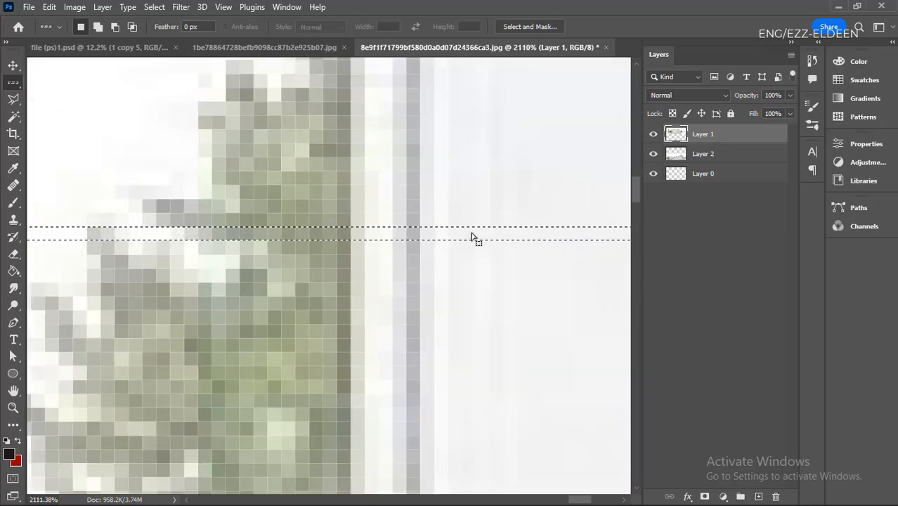
{"action": "scroll", "coordinate": [472, 239], "scroll_direction": "down", "scroll_amount": 6}
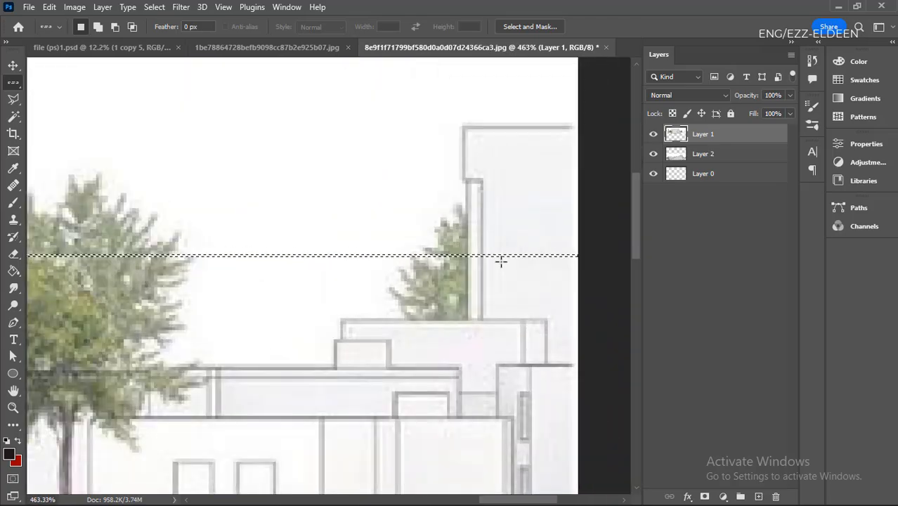
{"action": "scroll", "coordinate": [501, 262], "scroll_direction": "down", "scroll_amount": 5}
{"action": "scroll", "coordinate": [208, 268], "scroll_direction": "up", "scroll_amount": 5}
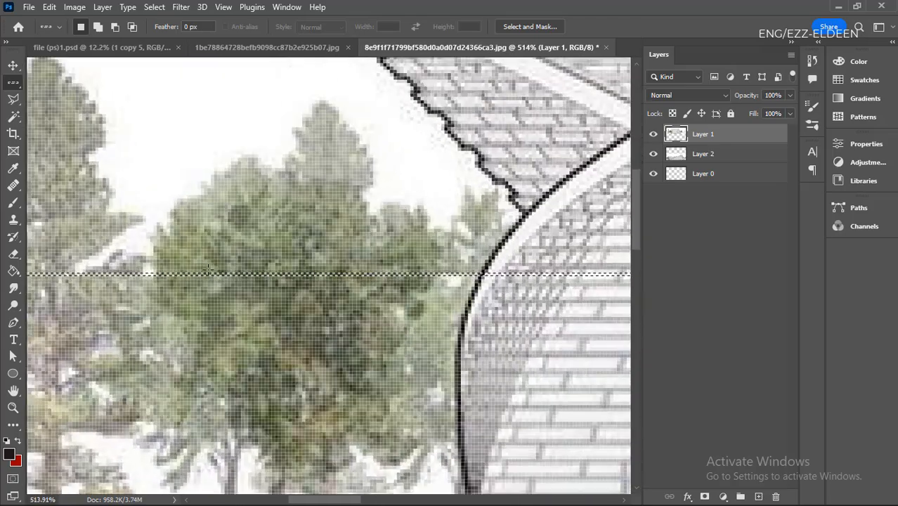
{"action": "scroll", "coordinate": [209, 268], "scroll_direction": "up", "scroll_amount": 4}
- Add a one-pixel column crossing the selected row on the upper elevation's brick wall, using the Single Column Marquee tool in add mode
{"action": "right_click", "coordinate": [14, 88]}
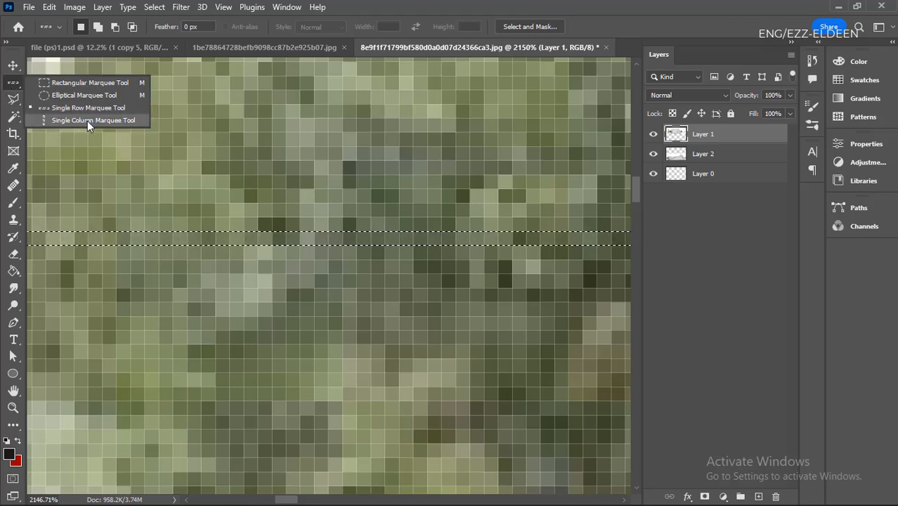
{"action": "left_click", "coordinate": [107, 121]}
{"action": "scroll", "coordinate": [111, 144], "scroll_direction": "down", "scroll_amount": 4}
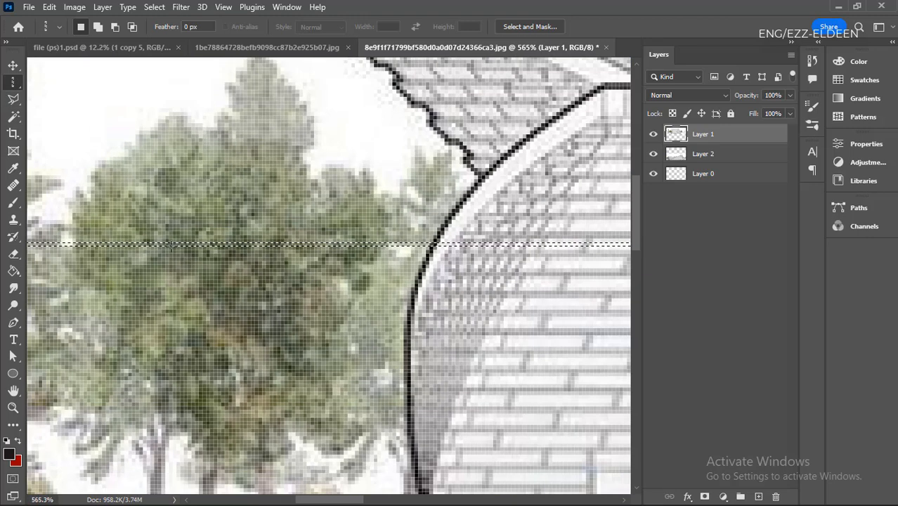
{"action": "scroll", "coordinate": [268, 296], "scroll_direction": "down", "scroll_amount": 6}
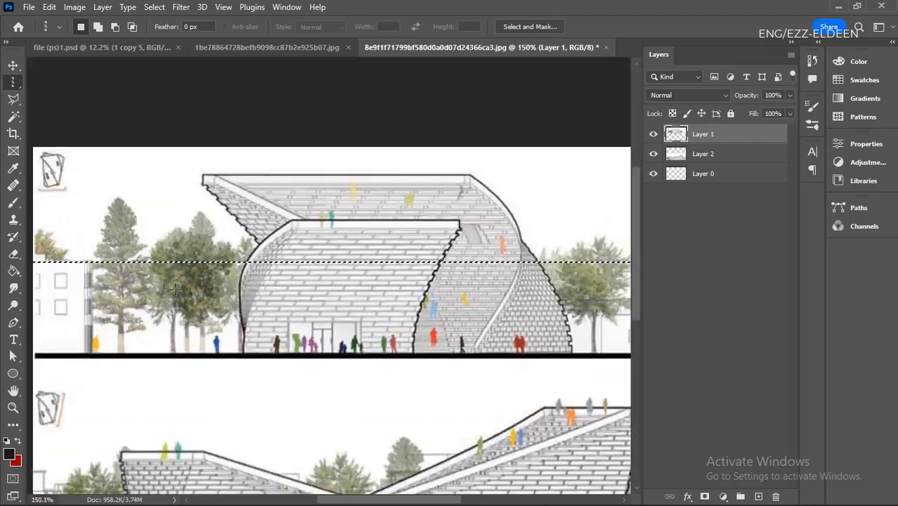
{"action": "scroll", "coordinate": [383, 291], "scroll_direction": "up", "scroll_amount": 2}
{"action": "scroll", "coordinate": [317, 123], "scroll_direction": "down", "scroll_amount": 1}
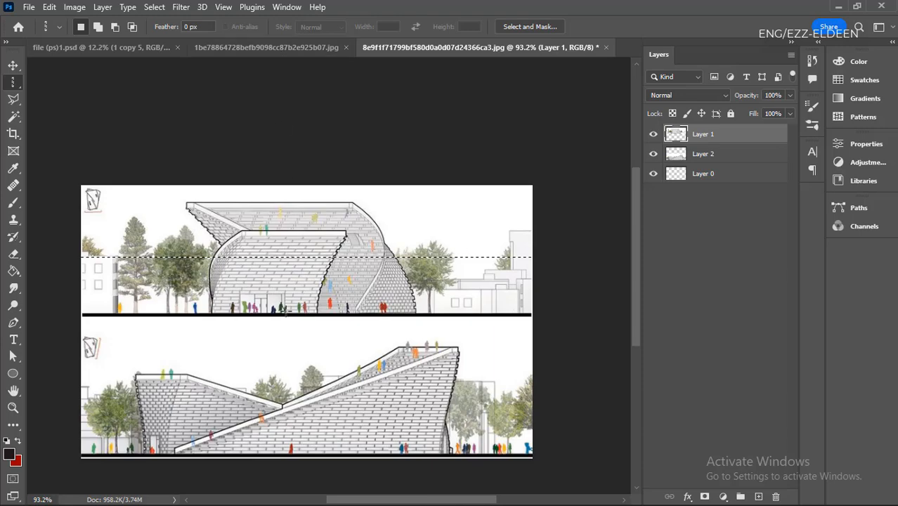
{"action": "scroll", "coordinate": [312, 248], "scroll_direction": "up", "scroll_amount": 6}
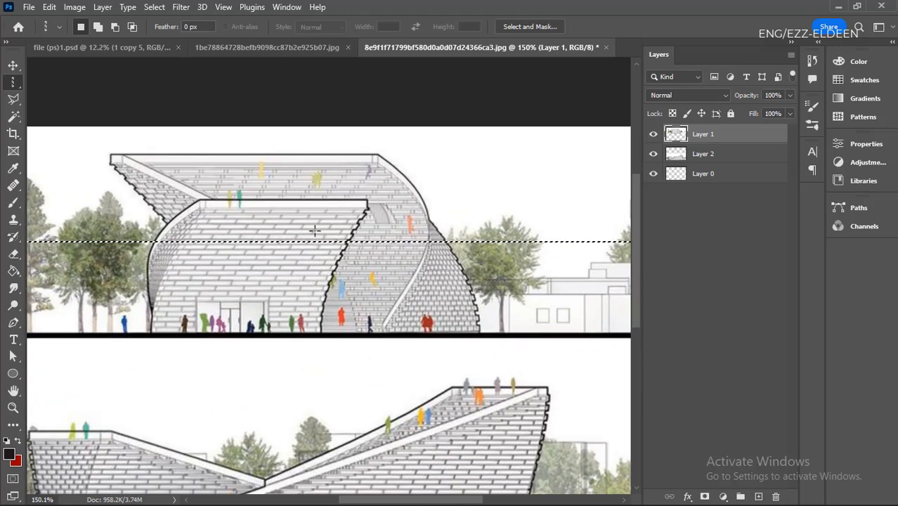
{"action": "scroll", "coordinate": [316, 238], "scroll_direction": "up", "scroll_amount": 1}
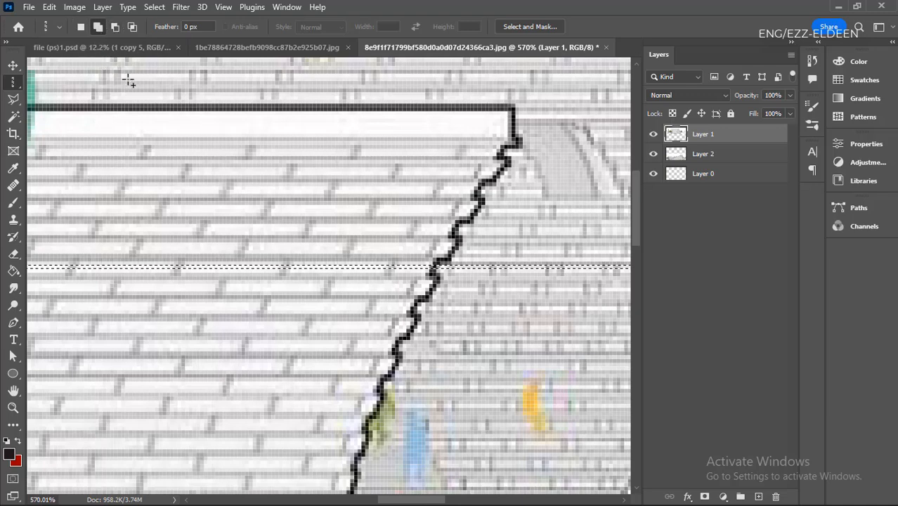
{"action": "scroll", "coordinate": [180, 136], "scroll_direction": "down", "scroll_amount": 5}
{"action": "scroll", "coordinate": [295, 200], "scroll_direction": "down", "scroll_amount": 2}
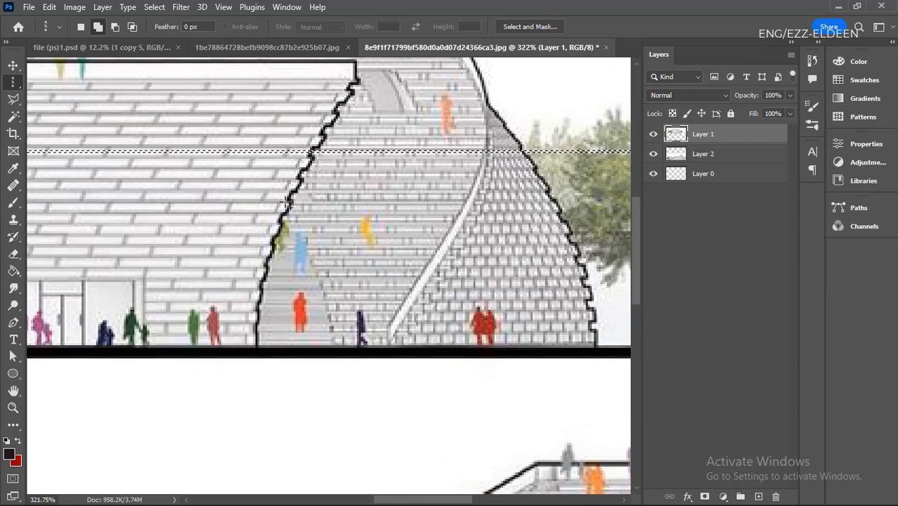
{"action": "scroll", "coordinate": [280, 184], "scroll_direction": "up", "scroll_amount": 5}
{"action": "scroll", "coordinate": [280, 184], "scroll_direction": "up", "scroll_amount": 10}
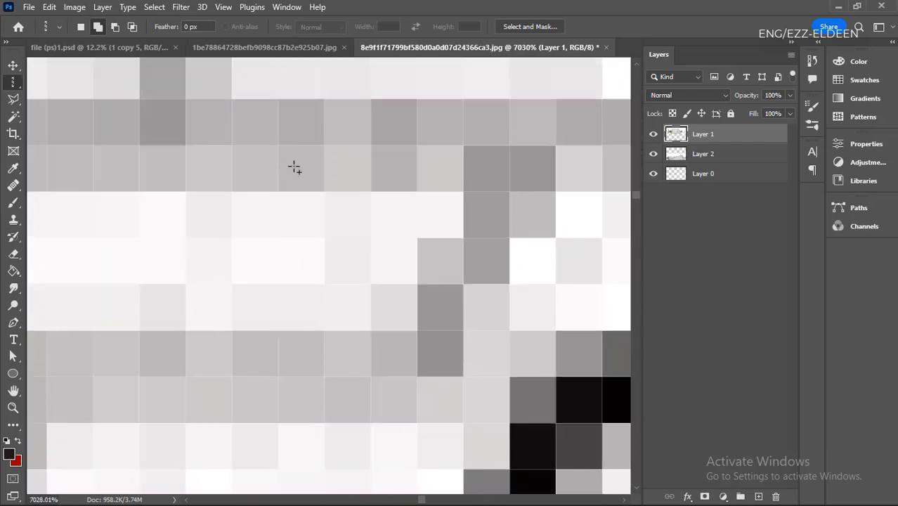
{"action": "scroll", "coordinate": [281, 196], "scroll_direction": "down", "scroll_amount": 8}
{"action": "scroll", "coordinate": [275, 174], "scroll_direction": "up", "scroll_amount": 5}
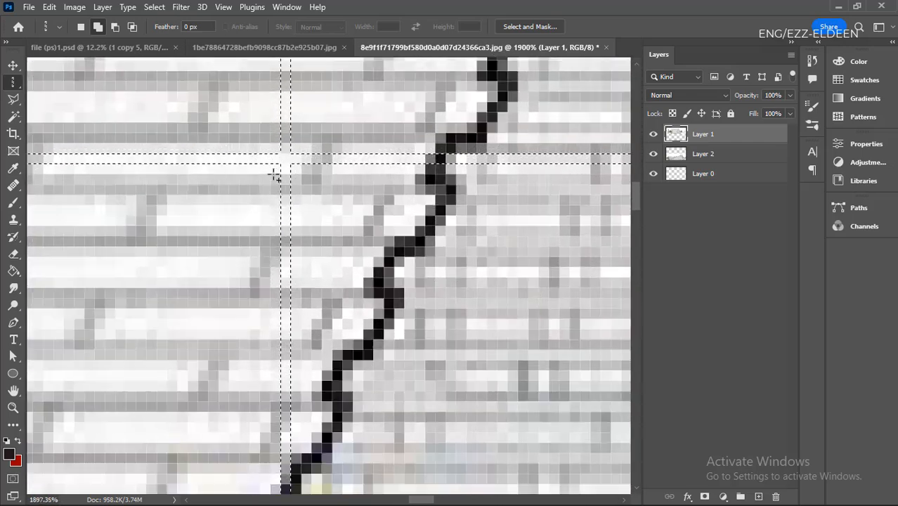
{"action": "scroll", "coordinate": [281, 146], "scroll_direction": "down", "scroll_amount": 3}
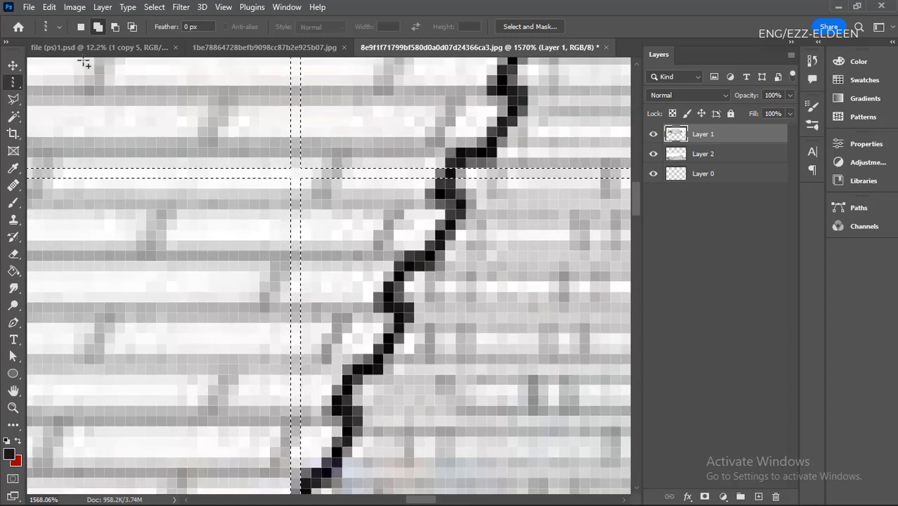
- Replace the crossed row and column with a new single-column selection on the brick wall, just beside the stepped black outline
{"action": "left_click", "coordinate": [80, 26]}
{"action": "scroll", "coordinate": [268, 227], "scroll_direction": "down", "scroll_amount": 2}
{"action": "scroll", "coordinate": [281, 229], "scroll_direction": "up", "scroll_amount": 5}
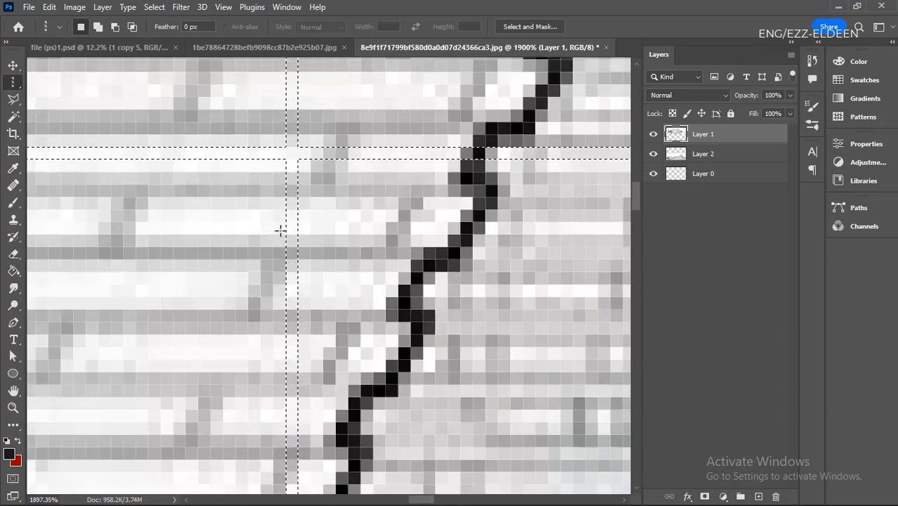
{"action": "scroll", "coordinate": [311, 225], "scroll_direction": "down", "scroll_amount": 3}
{"action": "scroll", "coordinate": [340, 153], "scroll_direction": "up", "scroll_amount": 3}
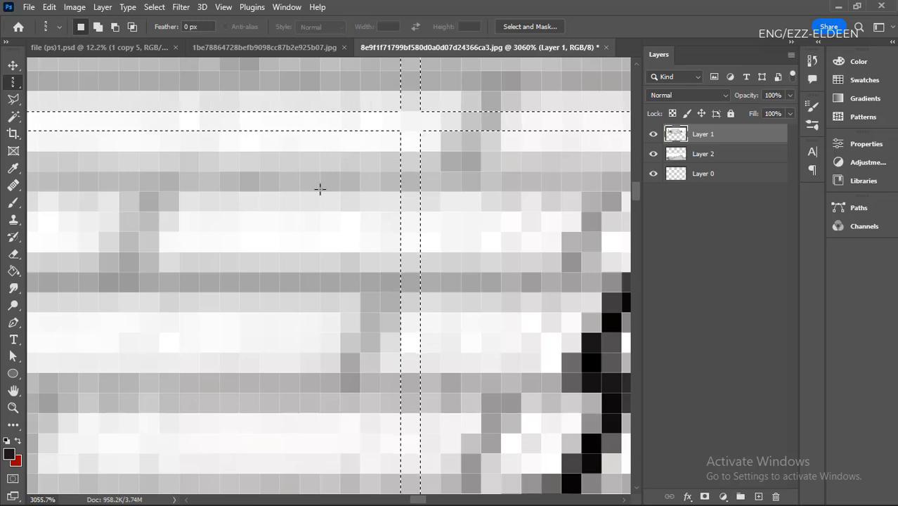
{"action": "scroll", "coordinate": [156, 337], "scroll_direction": "down", "scroll_amount": 3}
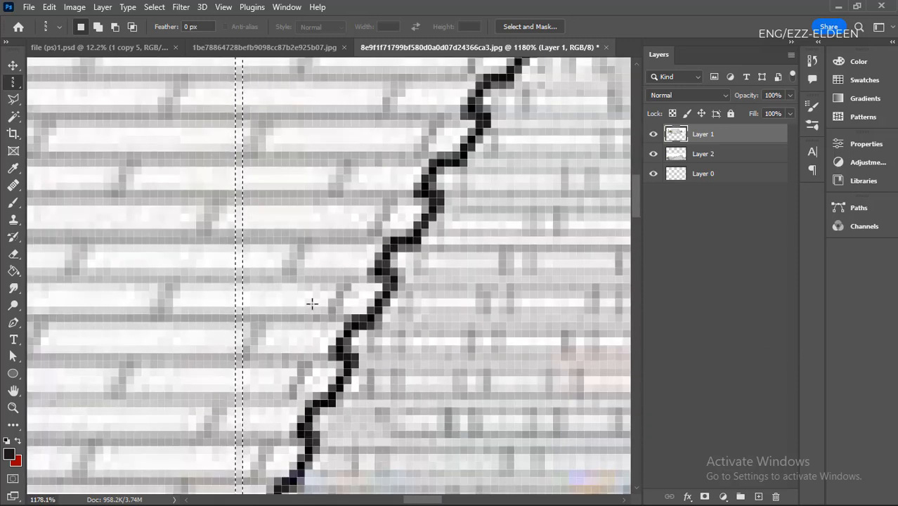
{"action": "scroll", "coordinate": [213, 241], "scroll_direction": "down", "scroll_amount": 2}
{"action": "scroll", "coordinate": [185, 195], "scroll_direction": "up", "scroll_amount": 2}
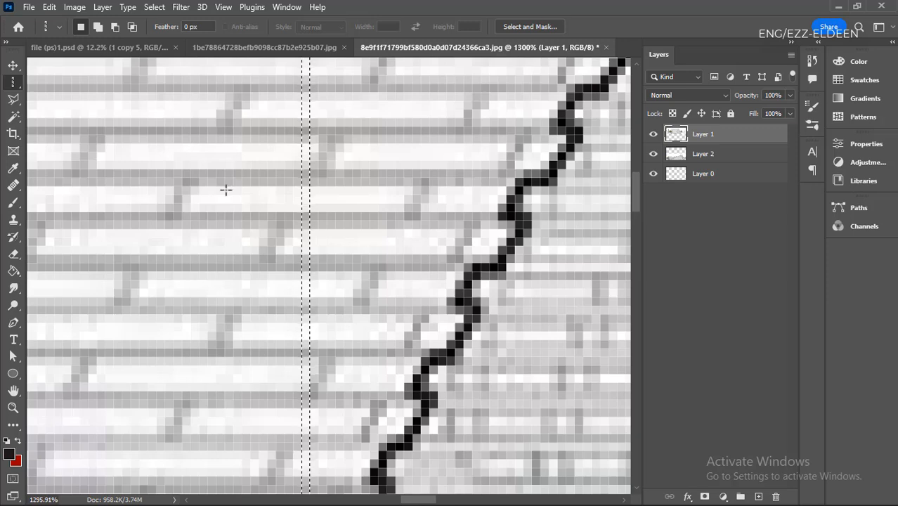
{"action": "left_click", "coordinate": [434, 200]}
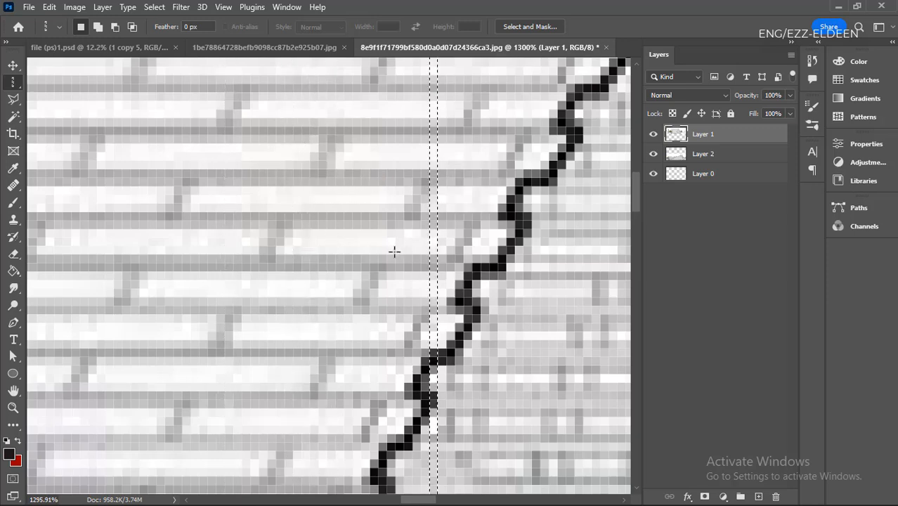
- Add six more single-pixel columns across the brick wall to the existing column selection
{"action": "left_click", "coordinate": [97, 27]}
{"action": "left_click", "coordinate": [273, 151]}
{"action": "left_click", "coordinate": [375, 181]}
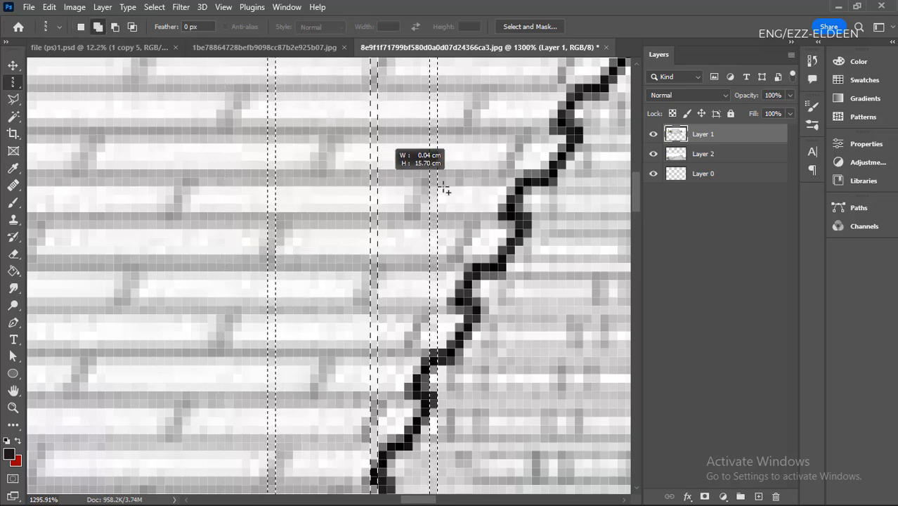
{"action": "left_click", "coordinate": [307, 189]}
{"action": "left_click", "coordinate": [221, 197]}
{"action": "left_click", "coordinate": [154, 199]}
{"action": "left_click", "coordinate": [104, 194]}
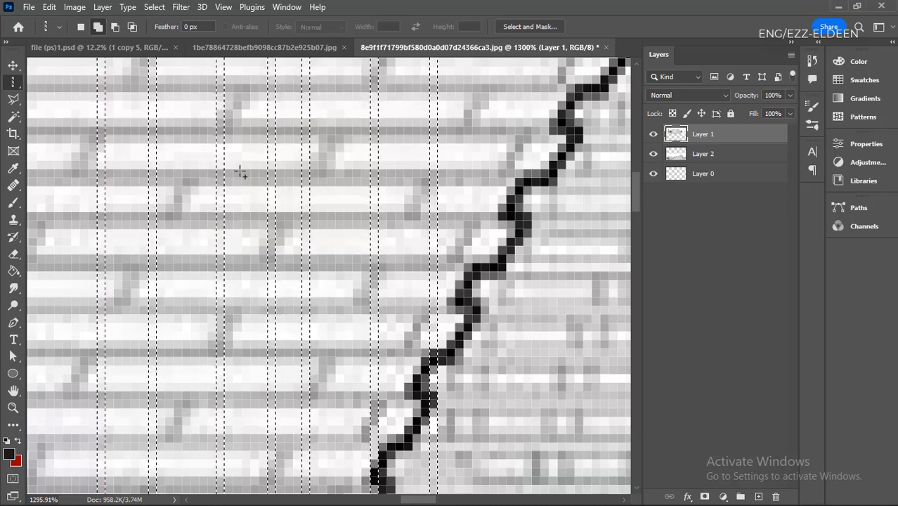
- Subtract the two single-pixel columns nearest the stepped black outline from the selection
{"action": "left_click", "coordinate": [116, 28]}
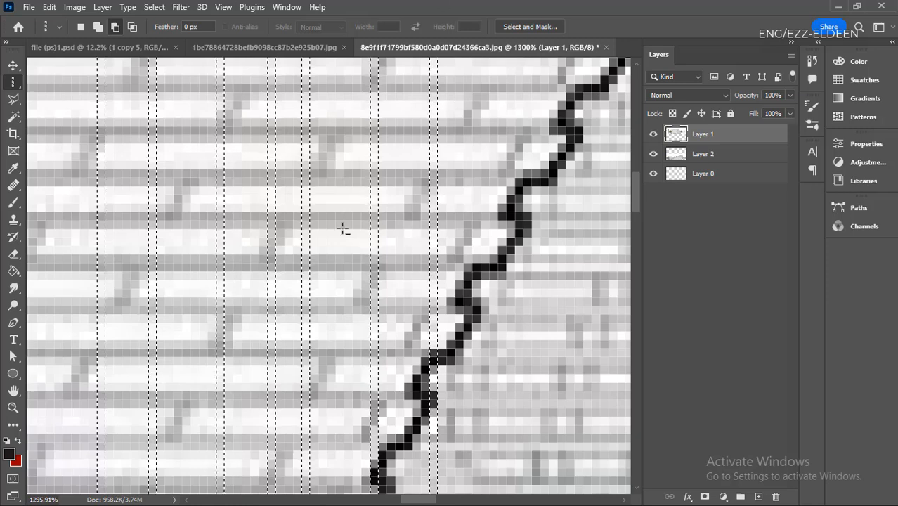
{"action": "left_click", "coordinate": [376, 189]}
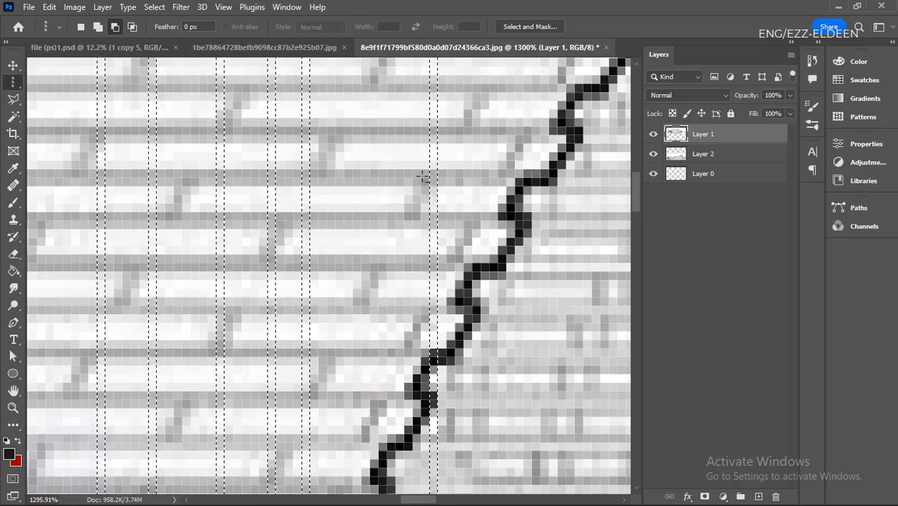
{"action": "left_click", "coordinate": [434, 171]}
- Intersect the remaining columns with the middle one of the five so only it stays selected, and deselect it
{"action": "left_click", "coordinate": [131, 28]}
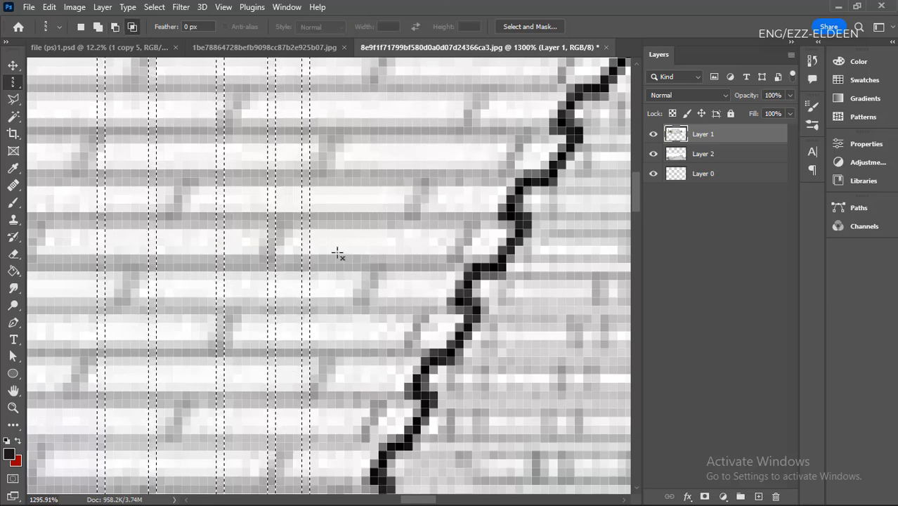
{"action": "left_click", "coordinate": [221, 197]}
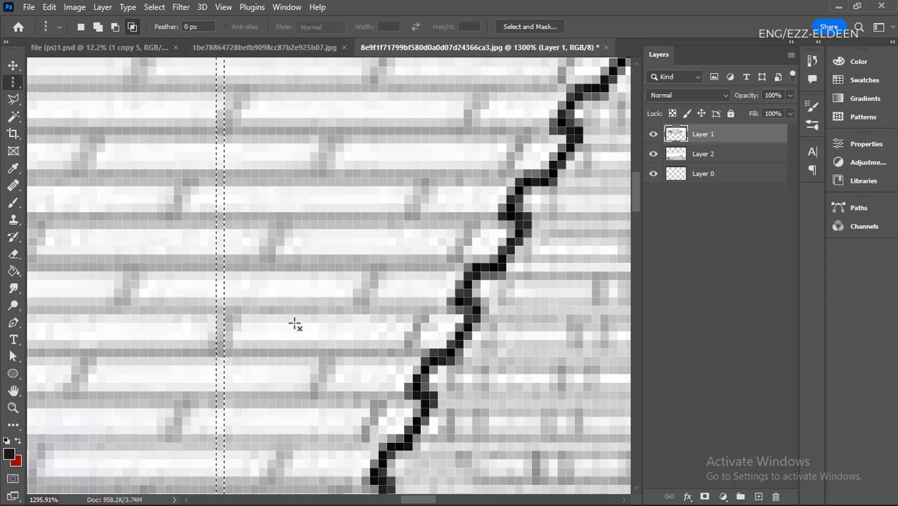
{"action": "scroll", "coordinate": [287, 324], "scroll_direction": "down", "scroll_amount": 5}
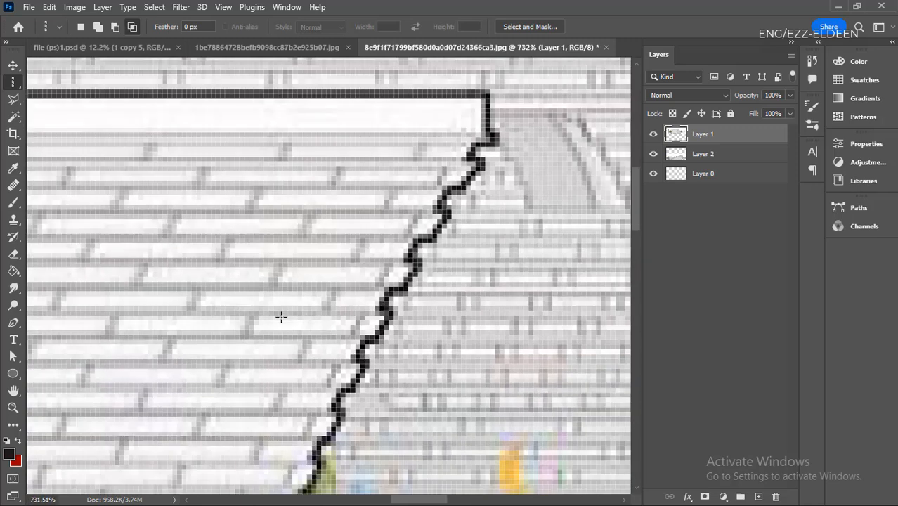
- View the lasso tool variants and switch the marquee tool back to Rectangular Marquee
{"action": "left_click", "coordinate": [16, 103]}
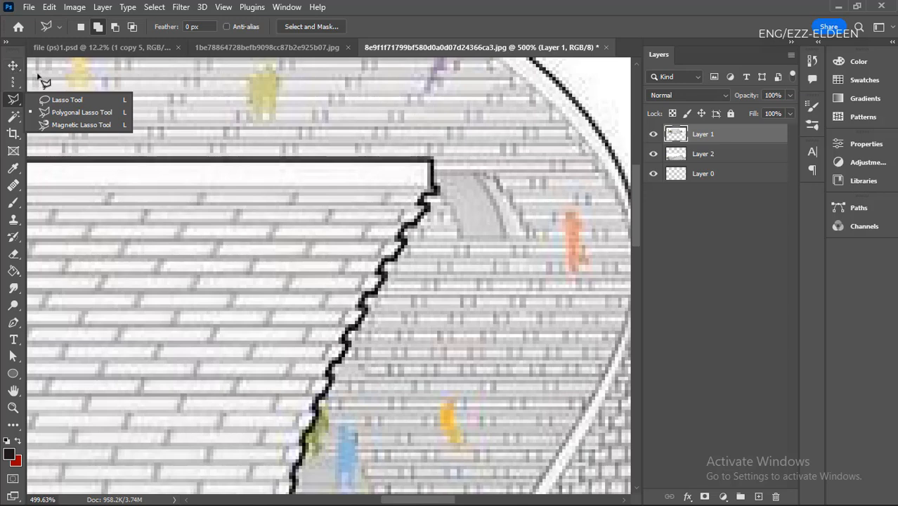
{"action": "left_click", "coordinate": [39, 80]}
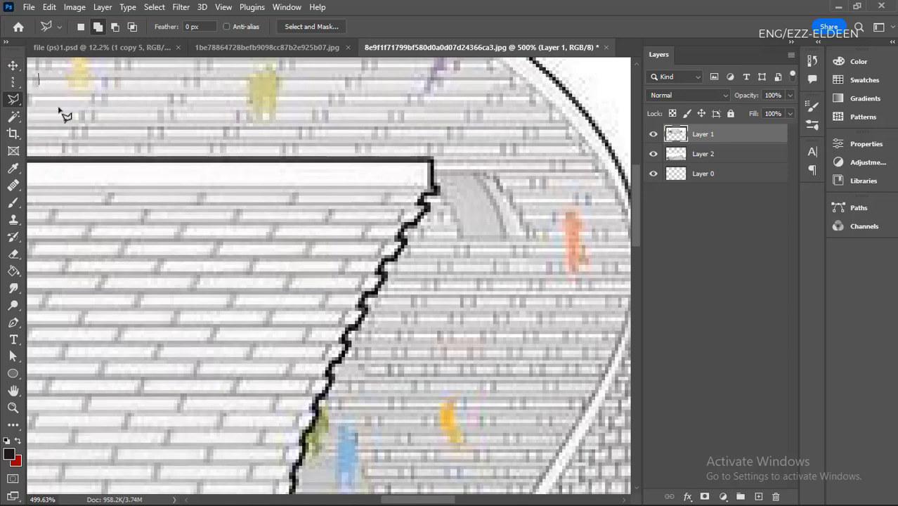
{"action": "right_click", "coordinate": [10, 83]}
{"action": "left_click", "coordinate": [48, 83]}
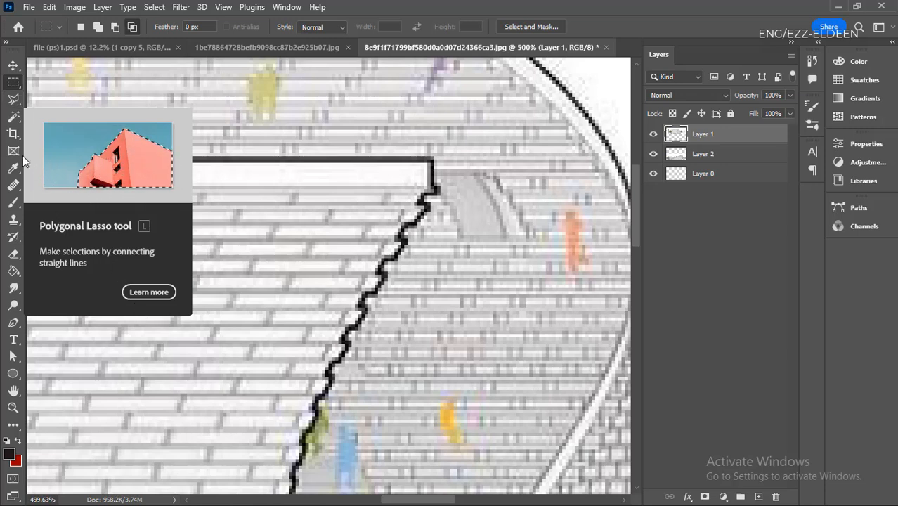
- Draw a freehand selection with the Lasso tool around the domed building's lower stepped edge beside the tree, and deselect it
{"action": "left_click", "coordinate": [12, 99]}
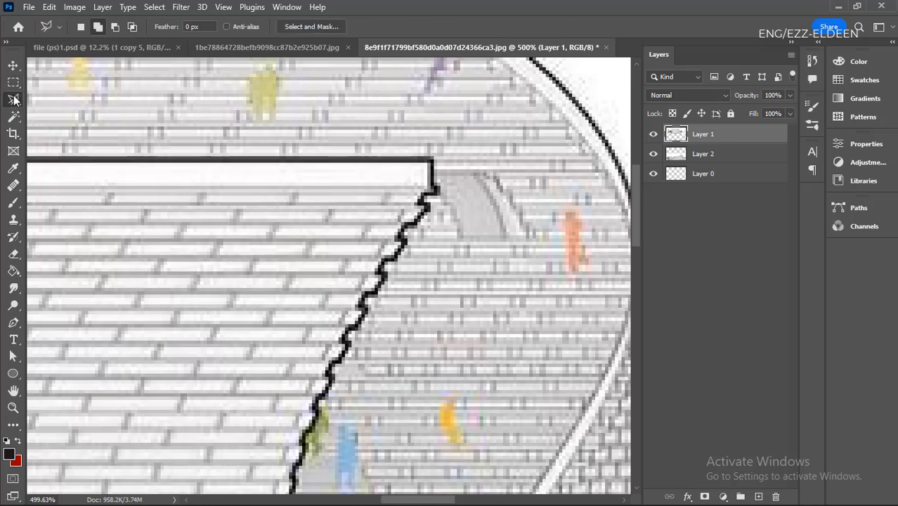
{"action": "right_click", "coordinate": [14, 100]}
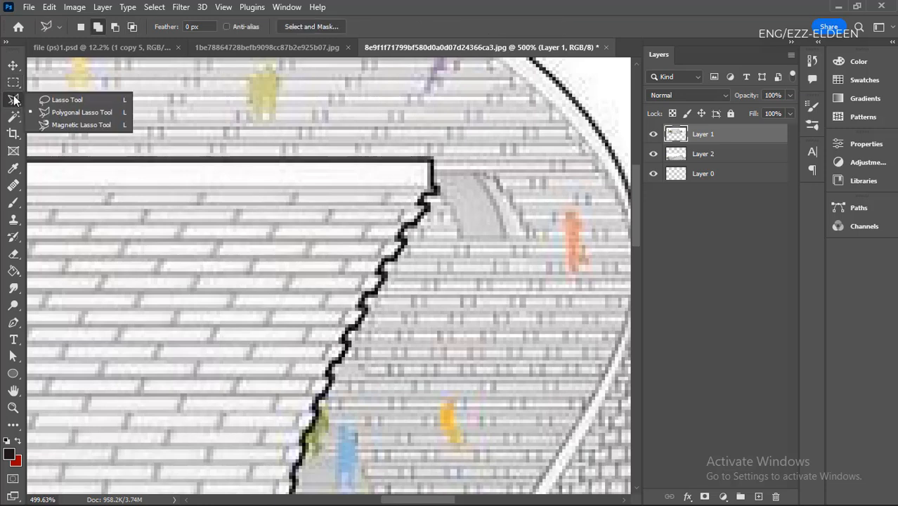
{"action": "left_click", "coordinate": [72, 102]}
{"action": "scroll", "coordinate": [149, 208], "scroll_direction": "down", "scroll_amount": 5}
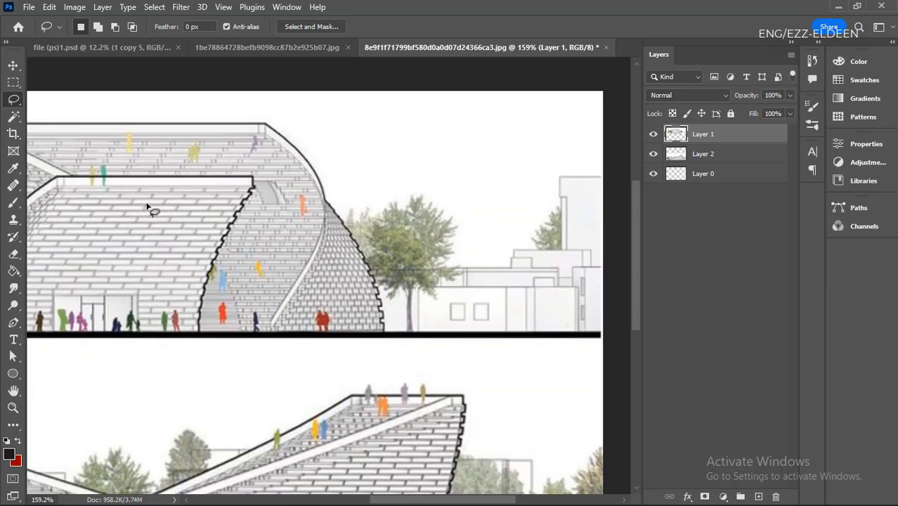
{"action": "scroll", "coordinate": [300, 281], "scroll_direction": "up", "scroll_amount": 5}
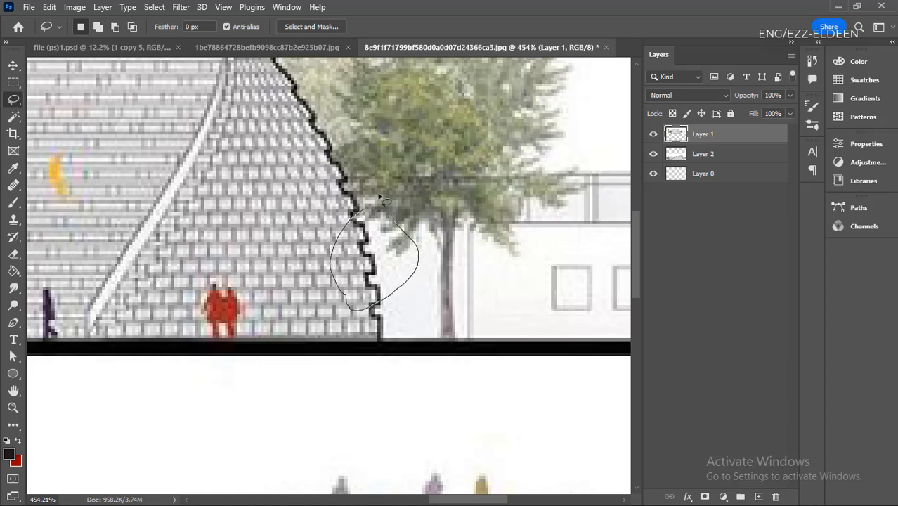
{"action": "left_click_drag", "start_coordinate": [476, 261], "coordinate": [509, 205]}
{"action": "mouse_move", "coordinate": [550, 241]}
{"action": "left_mouse_down"}
{"action": "mouse_move", "coordinate": [555, 326]}
{"action": "mouse_move", "coordinate": [532, 363]}
{"action": "left_mouse_up"}
{"action": "key", "text": "ctrl+d"}
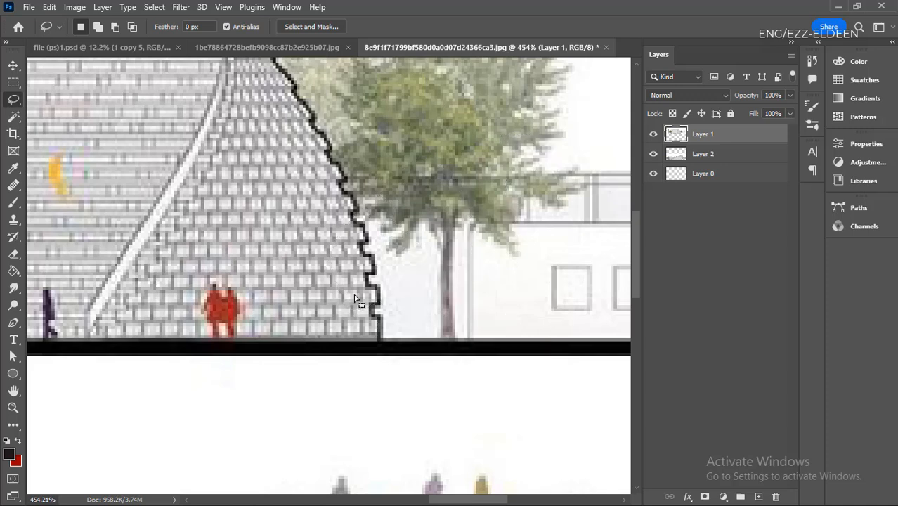
- Examine the domed building's stepped edge, the adjacent tree and the low building's windows up close
{"action": "scroll", "coordinate": [303, 278], "scroll_direction": "down", "scroll_amount": 2}
{"action": "scroll", "coordinate": [269, 267], "scroll_direction": "up", "scroll_amount": 3}
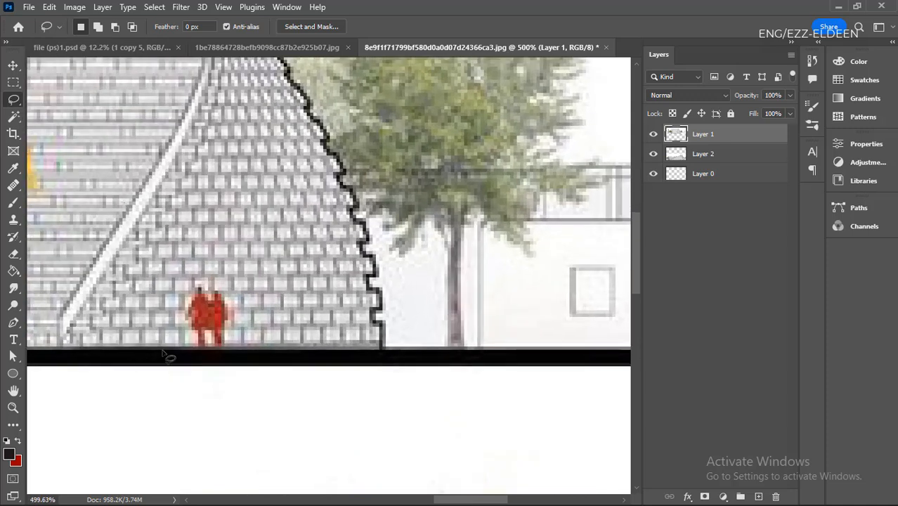
{"action": "scroll", "coordinate": [275, 360], "scroll_direction": "down", "scroll_amount": 2}
{"action": "scroll", "coordinate": [276, 363], "scroll_direction": "up", "scroll_amount": 2}
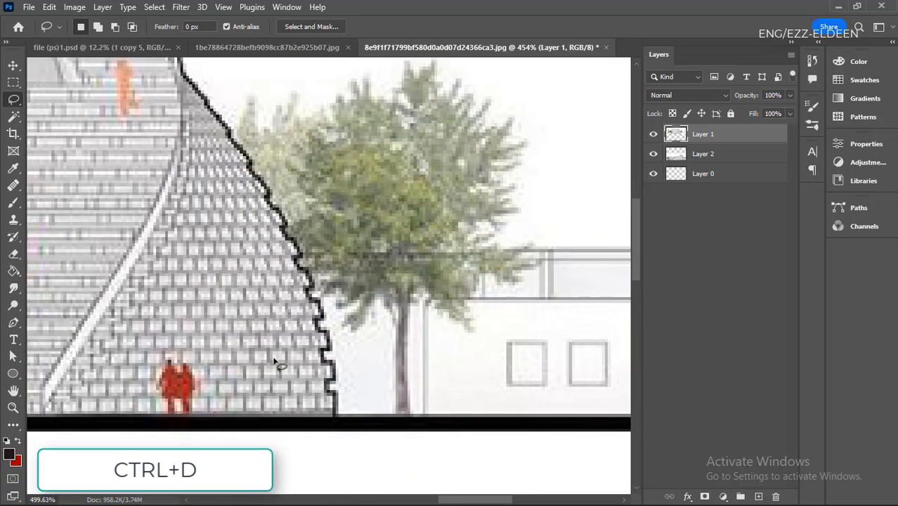
{"action": "scroll", "coordinate": [274, 361], "scroll_direction": "up", "scroll_amount": 1}
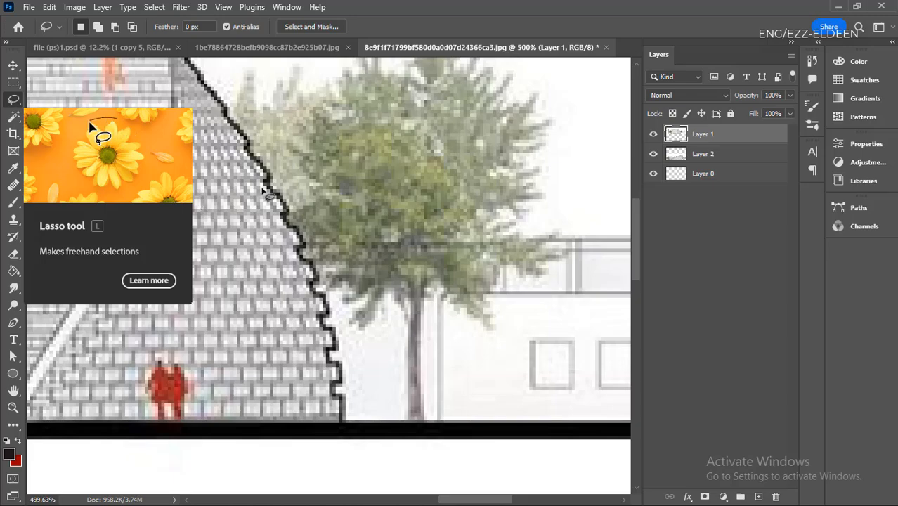
{"action": "scroll", "coordinate": [245, 325], "scroll_direction": "down", "scroll_amount": 6}
{"action": "scroll", "coordinate": [386, 316], "scroll_direction": "up", "scroll_amount": 7}
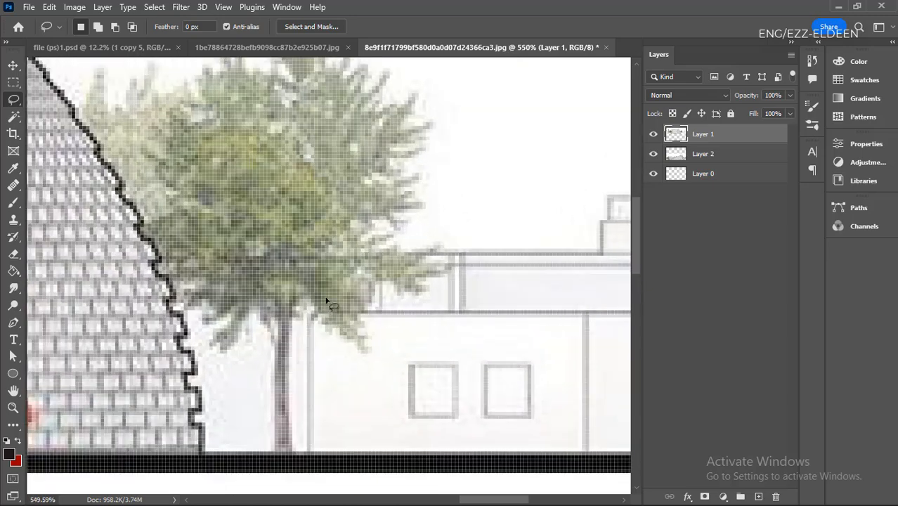
{"action": "scroll", "coordinate": [315, 345], "scroll_direction": "down", "scroll_amount": 6}
{"action": "scroll", "coordinate": [351, 395], "scroll_direction": "up", "scroll_amount": 10}
{"action": "scroll", "coordinate": [336, 345], "scroll_direction": "down", "scroll_amount": 5}
{"action": "scroll", "coordinate": [297, 295], "scroll_direction": "up", "scroll_amount": 4}
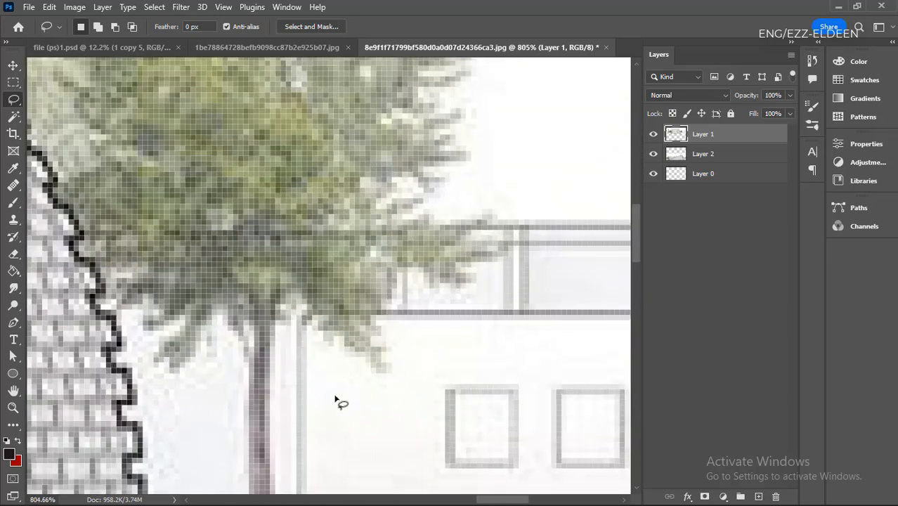
- Draw a freehand Lasso selection around the tree's foliage beside the low building, including the top of the trunk
{"action": "scroll", "coordinate": [336, 401], "scroll_direction": "down", "scroll_amount": 2}
{"action": "scroll", "coordinate": [294, 407], "scroll_direction": "up", "scroll_amount": 4}
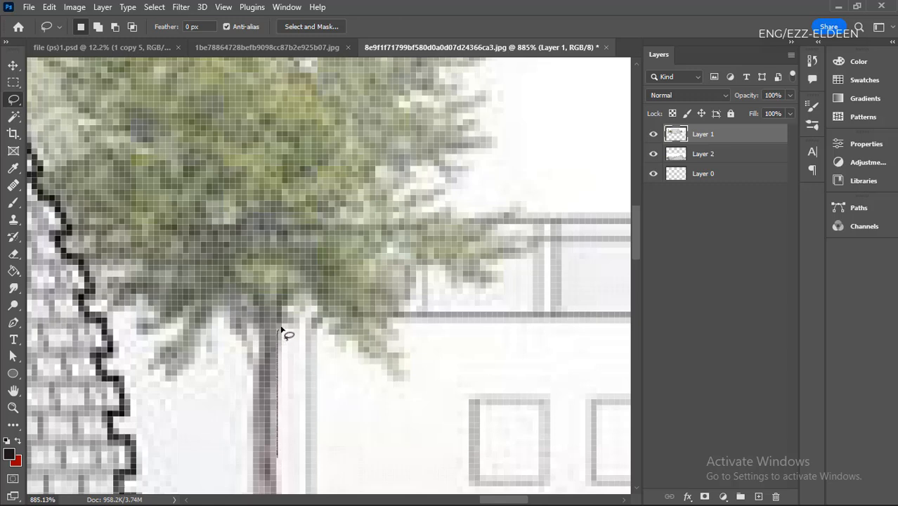
{"action": "mouse_move", "coordinate": [281, 328]}
{"action": "left_mouse_down"}
{"action": "mouse_move", "coordinate": [321, 337]}
{"action": "mouse_move", "coordinate": [383, 378]}
{"action": "left_mouse_up"}
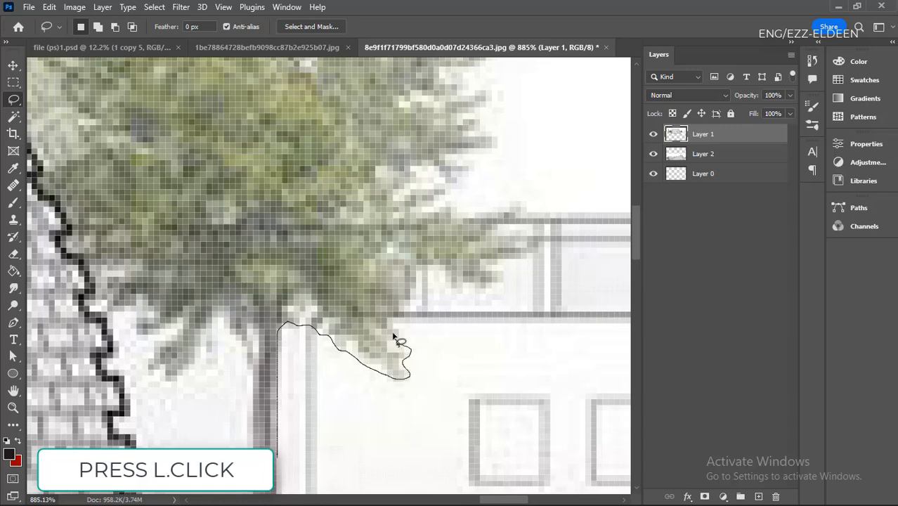
{"action": "mouse_move", "coordinate": [404, 304]}
{"action": "left_mouse_down"}
{"action": "mouse_move", "coordinate": [433, 265]}
{"action": "mouse_move", "coordinate": [451, 283]}
{"action": "left_mouse_up"}
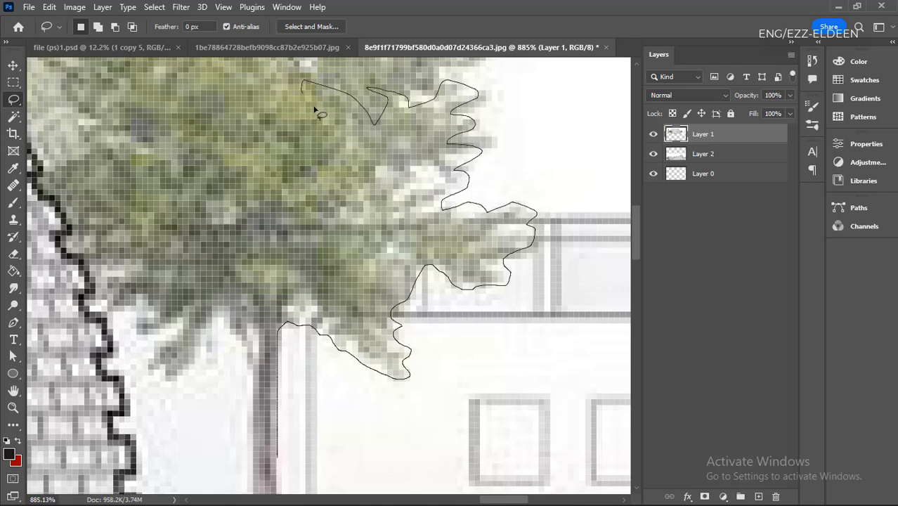
{"action": "double_click", "coordinate": [185, 228]}
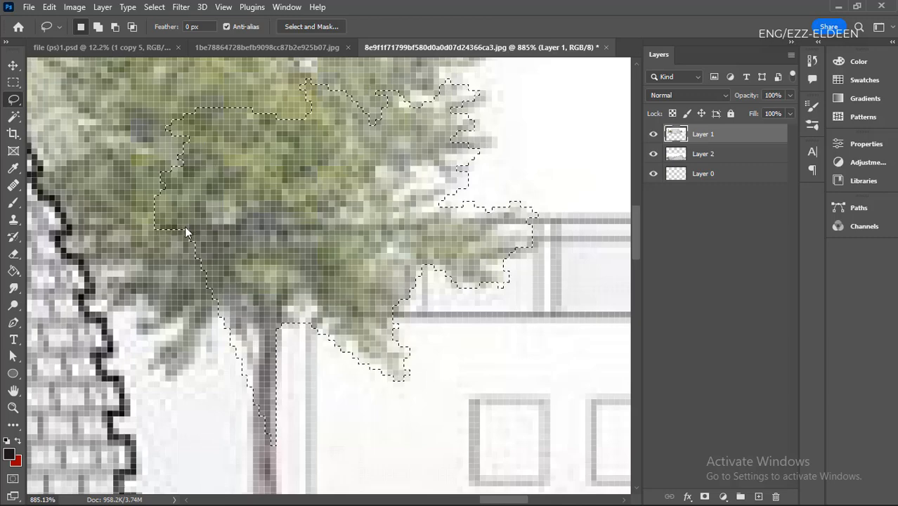
- Try moving the tree selection outline toward the low building's windows, and undo the move
{"action": "scroll", "coordinate": [301, 308], "scroll_direction": "down", "scroll_amount": 3}
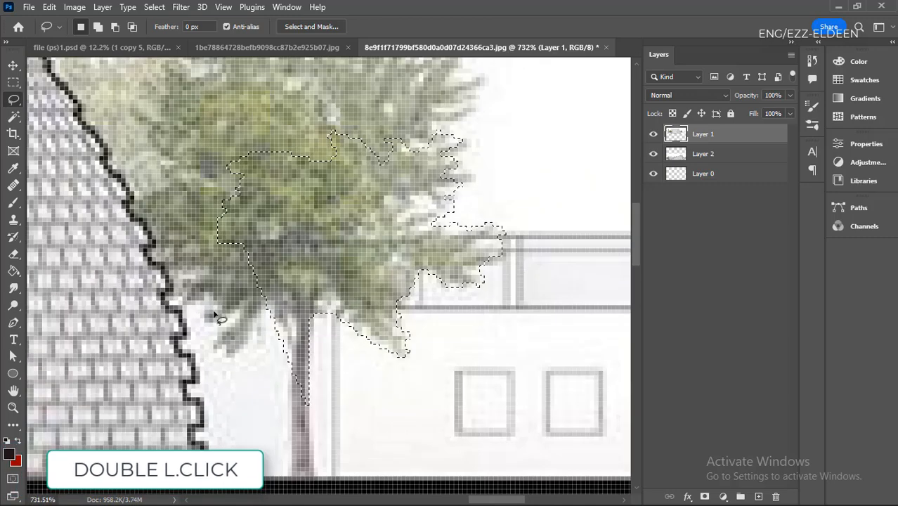
{"action": "scroll", "coordinate": [218, 285], "scroll_direction": "up", "scroll_amount": 2}
{"action": "mouse_move", "coordinate": [373, 222]}
{"action": "left_mouse_down"}
{"action": "mouse_move", "coordinate": [357, 307]}
{"action": "mouse_move", "coordinate": [421, 247]}
{"action": "mouse_move", "coordinate": [426, 264]}
{"action": "mouse_move", "coordinate": [361, 279]}
{"action": "left_mouse_up"}
{"action": "scroll", "coordinate": [302, 327], "scroll_direction": "down", "scroll_amount": 3}
{"action": "scroll", "coordinate": [425, 314], "scroll_direction": "up", "scroll_amount": 3}
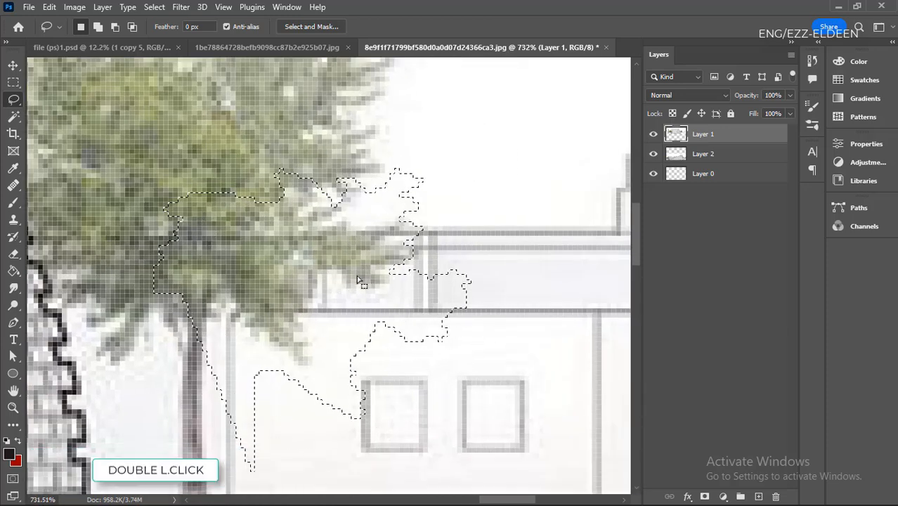
{"action": "key", "text": "ctrl+z"}
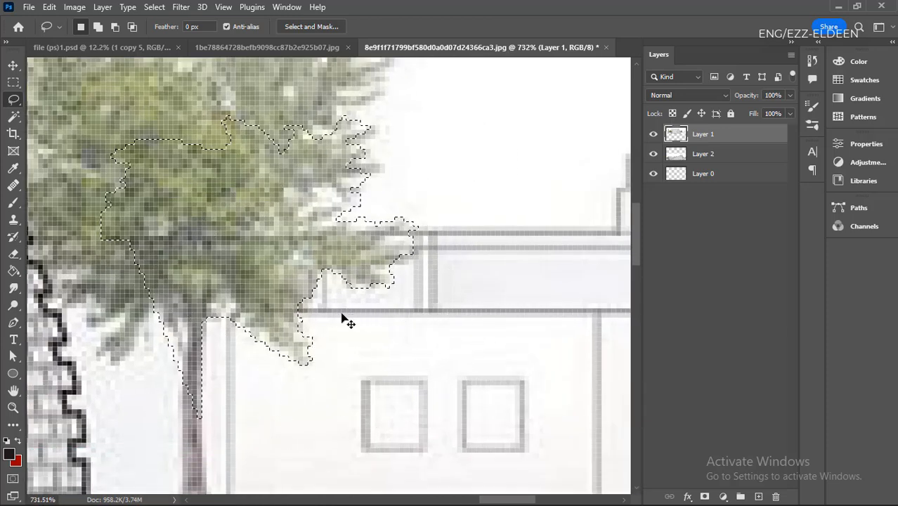
- Deselect the tree selection and switch to the Polygonal Lasso tool
{"action": "key", "text": "ctrl+d"}
{"action": "scroll", "coordinate": [347, 331], "scroll_direction": "down", "scroll_amount": 5}
{"action": "right_click", "coordinate": [15, 100]}
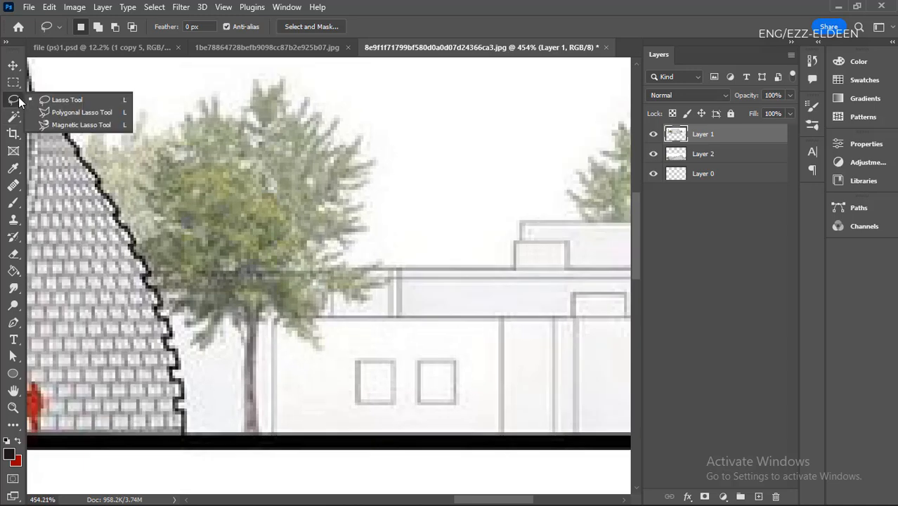
{"action": "left_click", "coordinate": [28, 110]}
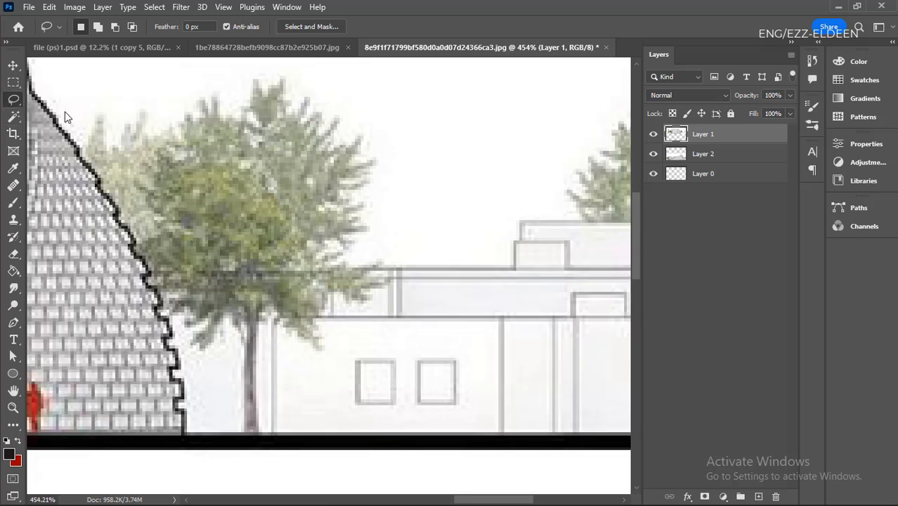
{"action": "scroll", "coordinate": [163, 188], "scroll_direction": "down", "scroll_amount": 3}
{"action": "scroll", "coordinate": [275, 340], "scroll_direction": "up", "scroll_amount": 2}
{"action": "scroll", "coordinate": [321, 297], "scroll_direction": "down", "scroll_amount": 2}
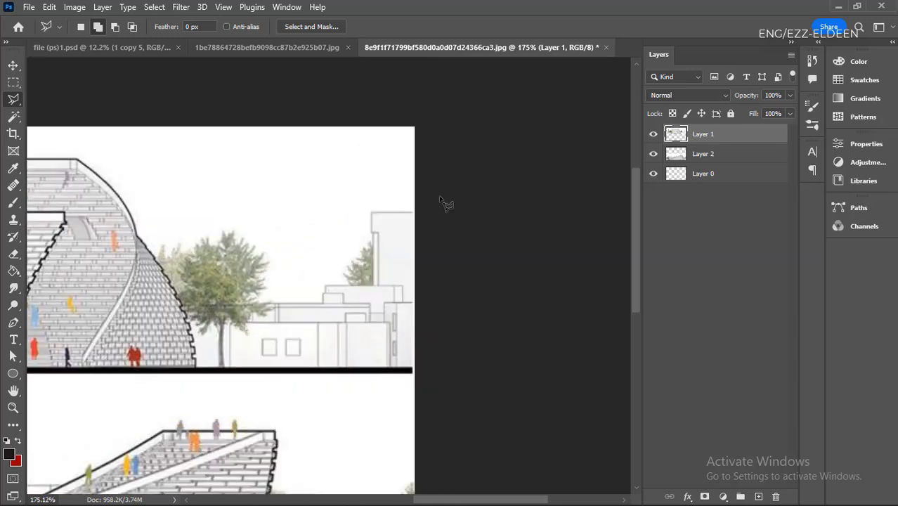
{"action": "scroll", "coordinate": [445, 202], "scroll_direction": "up", "scroll_amount": 4}
{"action": "scroll", "coordinate": [390, 237], "scroll_direction": "up", "scroll_amount": 2}
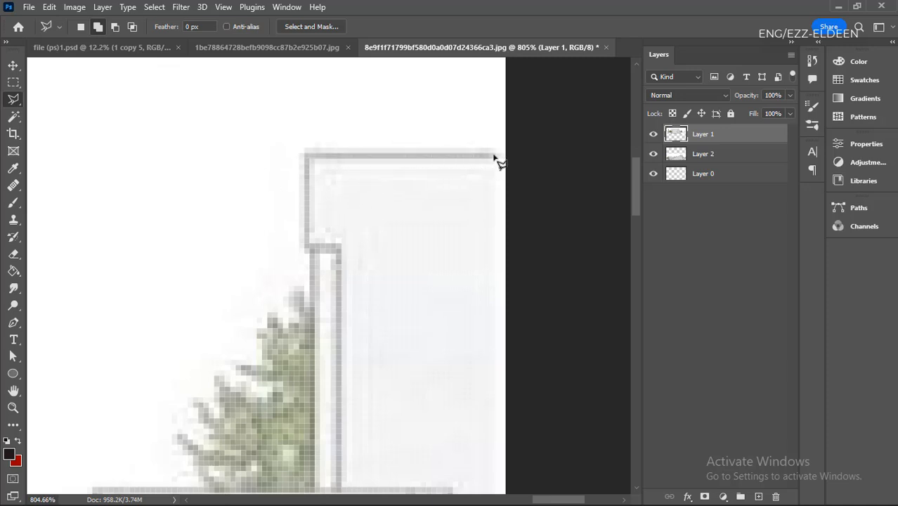
{"action": "left_click", "coordinate": [287, 156]}
{"action": "key", "text": "BackSpace"}
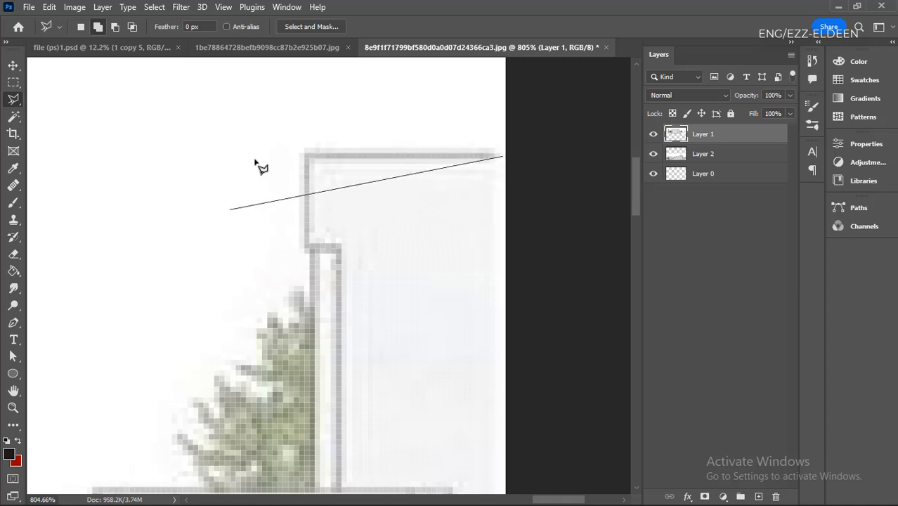
{"action": "left_click", "coordinate": [319, 90]}
{"action": "left_click", "coordinate": [181, 270]}
{"action": "left_click", "coordinate": [450, 291]}
{"action": "left_click", "coordinate": [401, 411]}
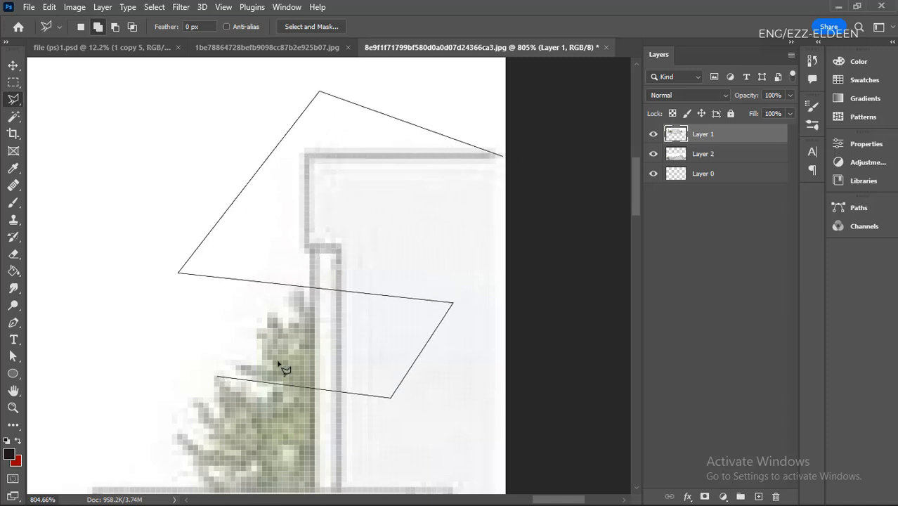
{"action": "key", "text": "Escape"}
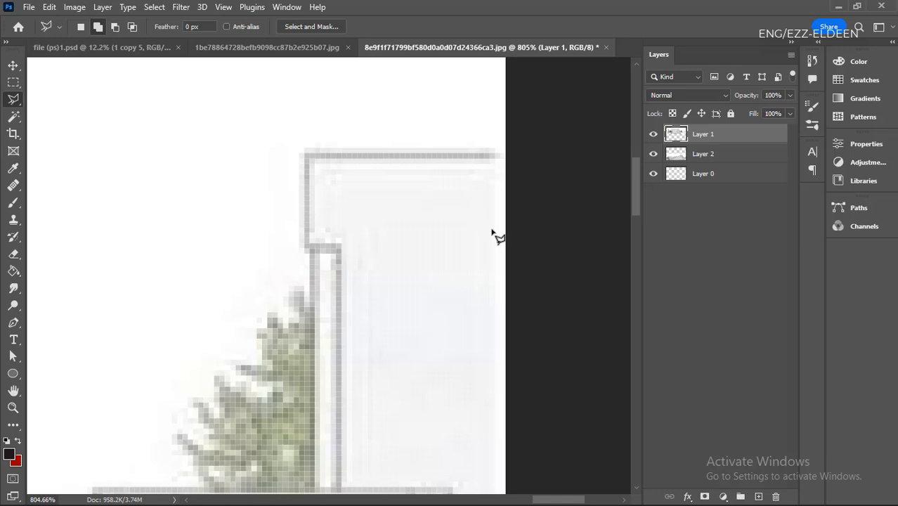
- Draw a polygonal selection along the tower's straight roof and wall edges and the ledge below, closing it beyond the image edge
{"action": "left_click", "coordinate": [504, 153]}
{"action": "key", "text": "shift"}
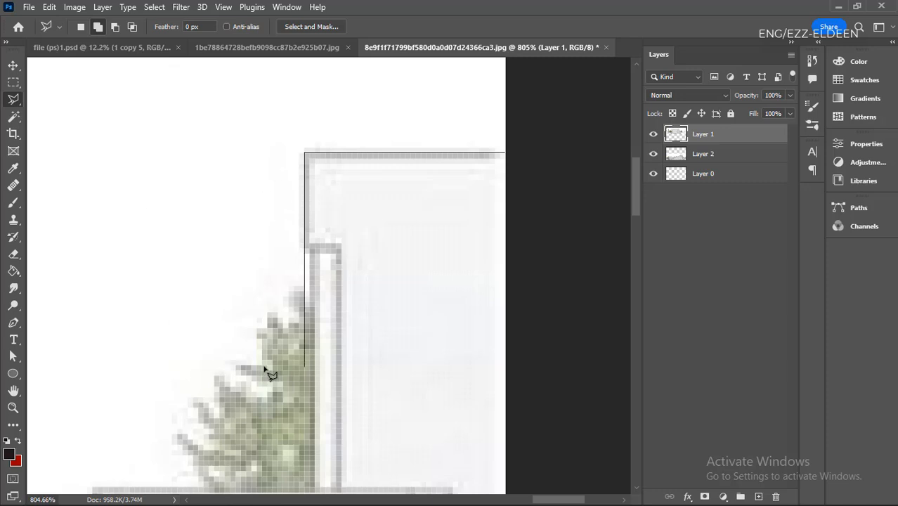
{"action": "left_click", "coordinate": [338, 255]}
{"action": "scroll", "coordinate": [338, 256], "scroll_direction": "down", "scroll_amount": 6}
{"action": "scroll", "coordinate": [336, 396], "scroll_direction": "up", "scroll_amount": 4}
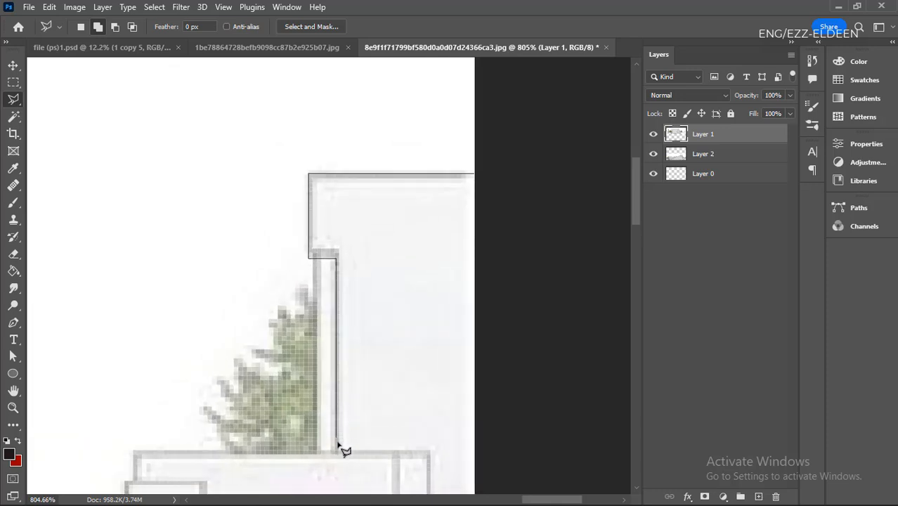
{"action": "left_click", "coordinate": [136, 449]}
{"action": "scroll", "coordinate": [363, 265], "scroll_direction": "down", "scroll_amount": 5}
{"action": "scroll", "coordinate": [281, 368], "scroll_direction": "up", "scroll_amount": 4}
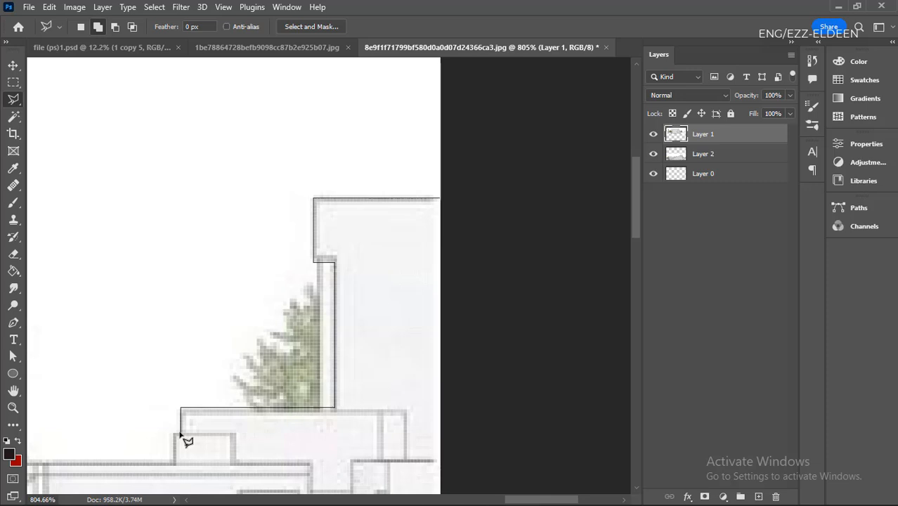
{"action": "left_click", "coordinate": [181, 431]}
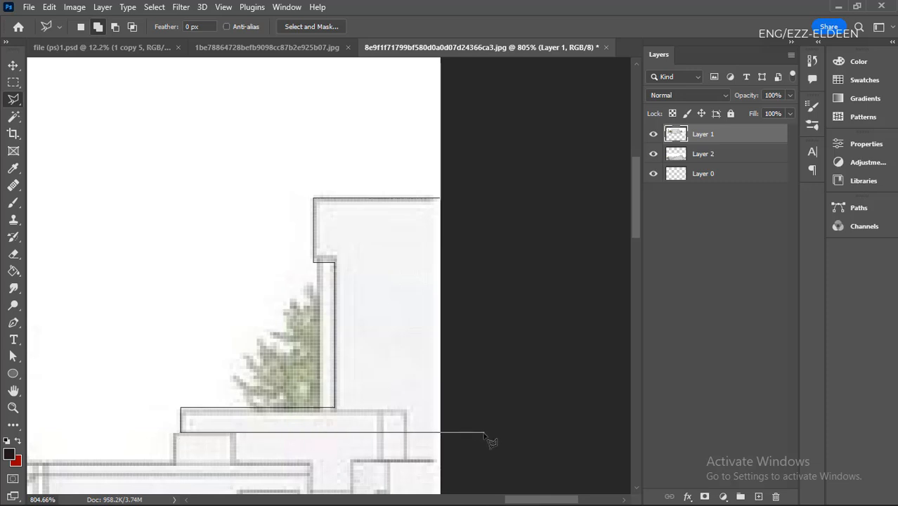
{"action": "scroll", "coordinate": [485, 404], "scroll_direction": "down", "scroll_amount": 3}
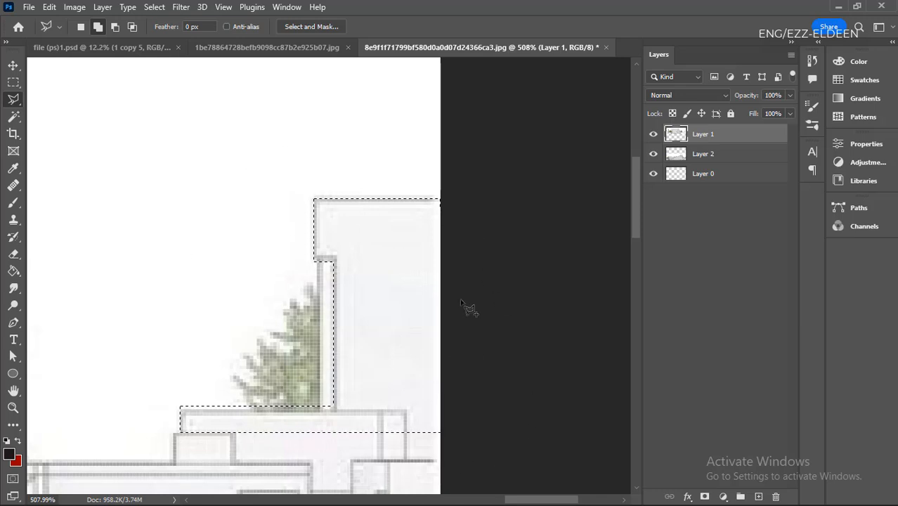
- In Add to Selection mode, outline the small roof box, the lower roofline and the low building down to the ground line
{"action": "scroll", "coordinate": [425, 321], "scroll_direction": "down", "scroll_amount": 3}
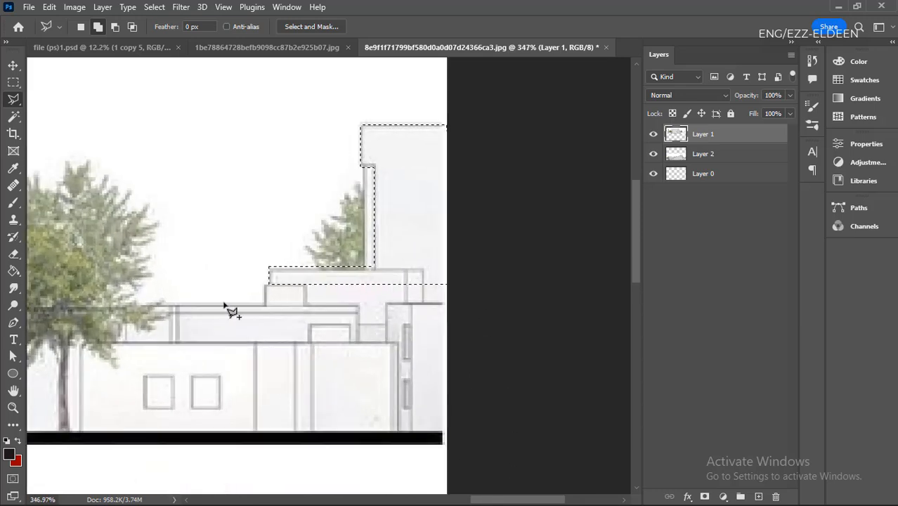
{"action": "left_click", "coordinate": [97, 28]}
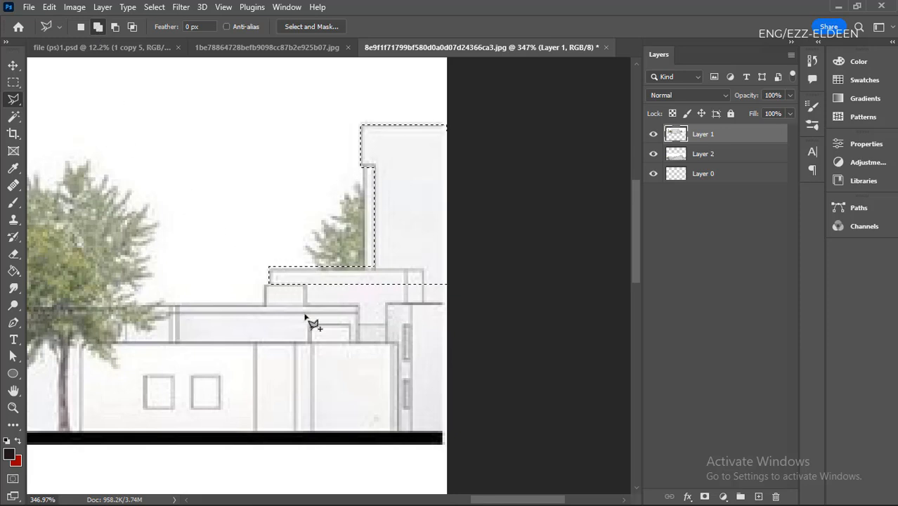
{"action": "left_click", "coordinate": [265, 285]}
{"action": "left_click", "coordinate": [265, 306]}
{"action": "left_click", "coordinate": [163, 306]}
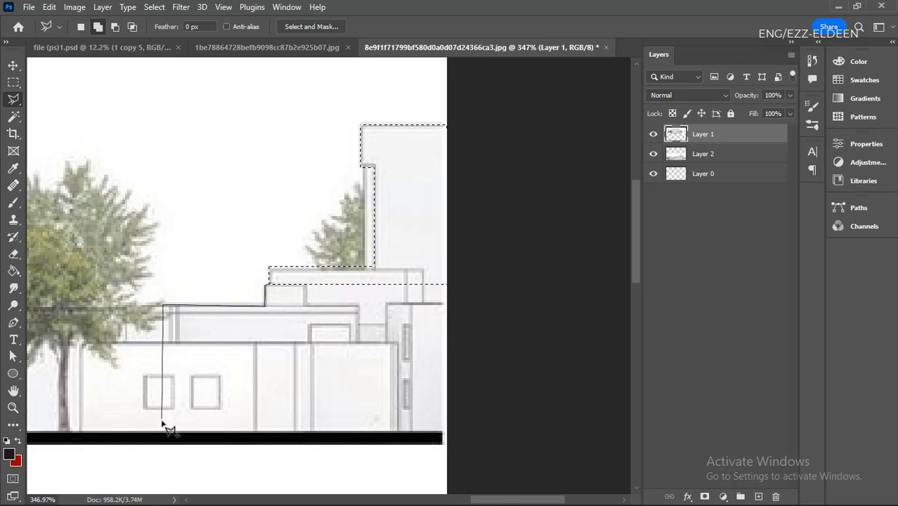
{"action": "left_click", "coordinate": [162, 427]}
{"action": "double_click", "coordinate": [472, 432]}
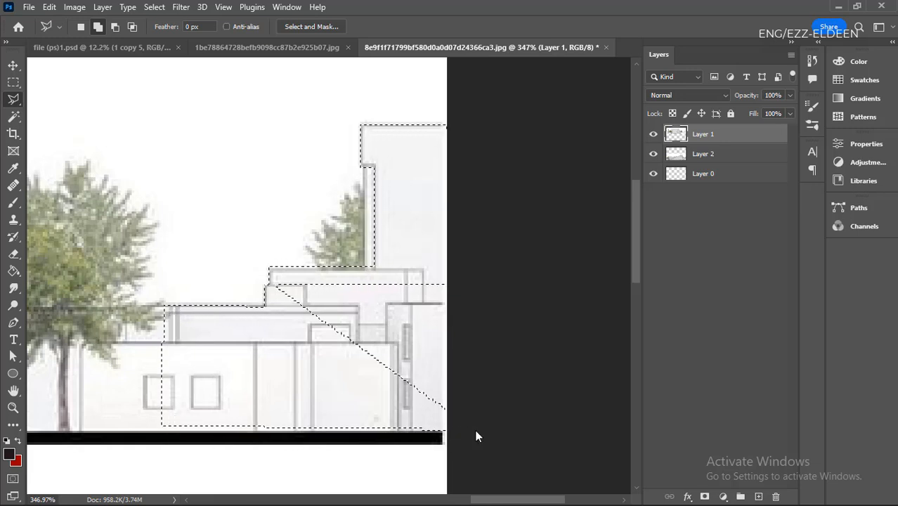
- Add the unselected triangular area between the tower and the low building to the selection with a polygon
{"action": "left_click", "coordinate": [395, 420]}
{"action": "left_click", "coordinate": [507, 425]}
{"action": "left_click", "coordinate": [519, 269]}
{"action": "left_click", "coordinate": [439, 261]}
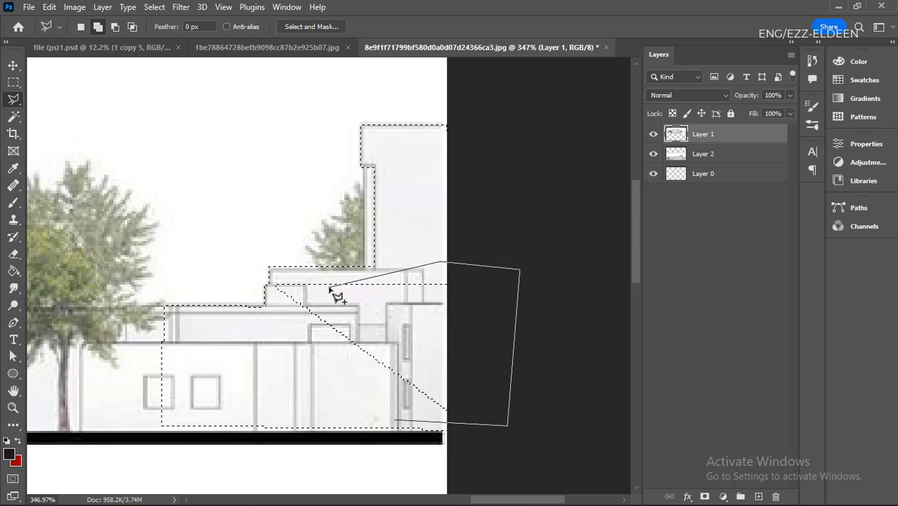
{"action": "left_click", "coordinate": [320, 279]}
{"action": "left_click", "coordinate": [273, 284]}
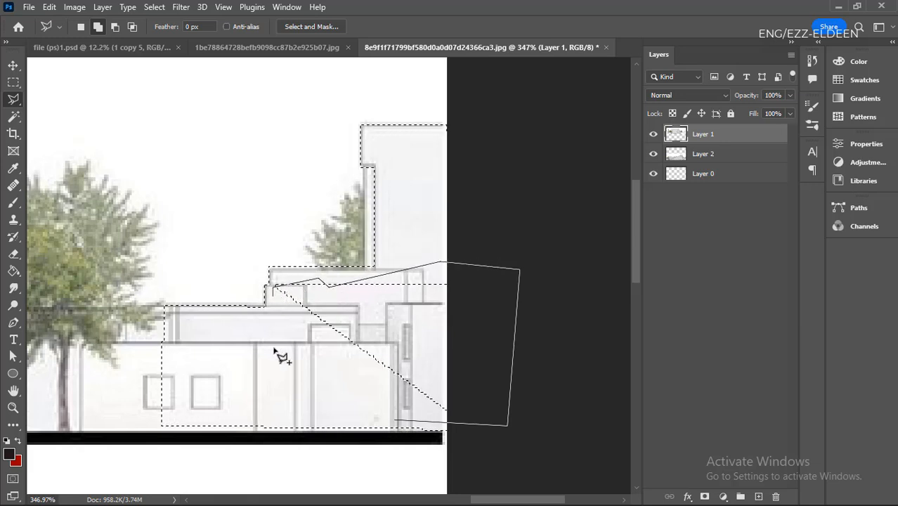
{"action": "double_click", "coordinate": [297, 354]}
- Add the small leftover gaps above the small roof box to the selection with another polygon
{"action": "left_click", "coordinate": [311, 322]}
{"action": "left_click", "coordinate": [360, 288]}
{"action": "left_click", "coordinate": [344, 275]}
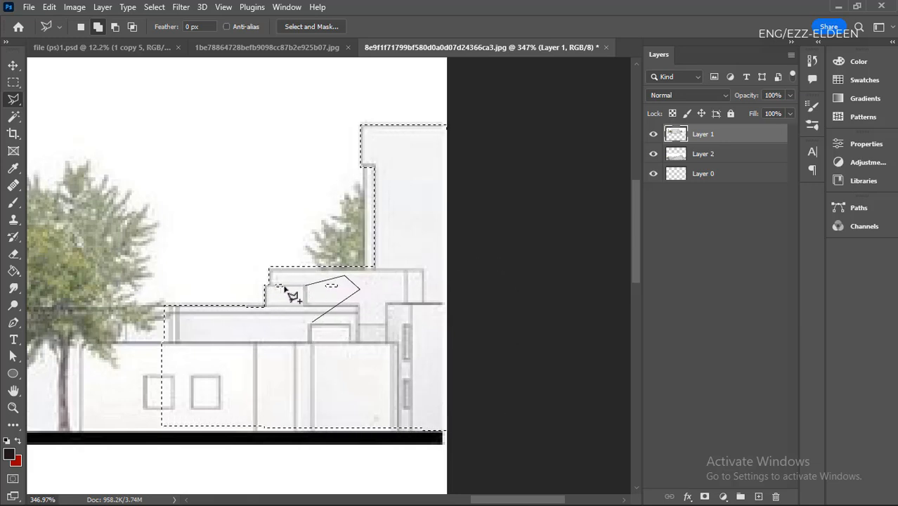
{"action": "double_click", "coordinate": [284, 315]}
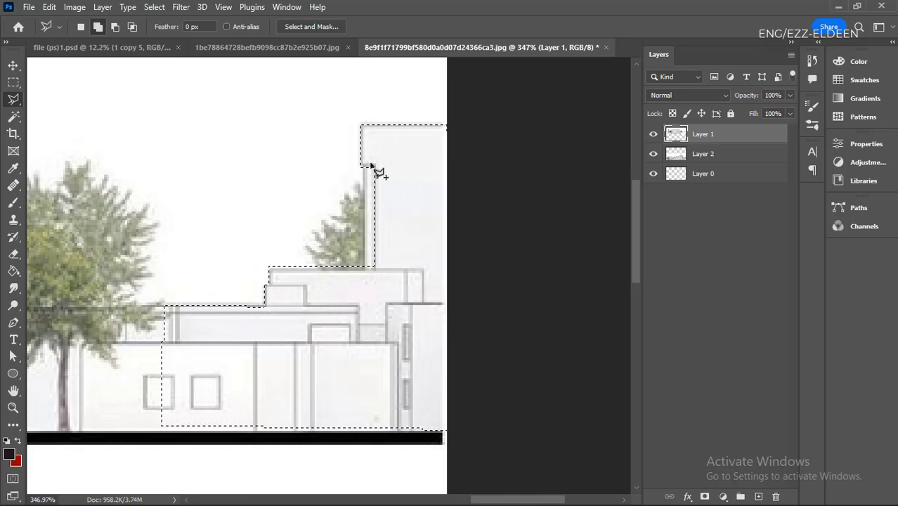
- In Subtract from Selection mode, outline the small roof box with a polygon to remove it from the building selection
{"action": "scroll", "coordinate": [373, 170], "scroll_direction": "up", "scroll_amount": 2}
{"action": "scroll", "coordinate": [251, 357], "scroll_direction": "up", "scroll_amount": 2}
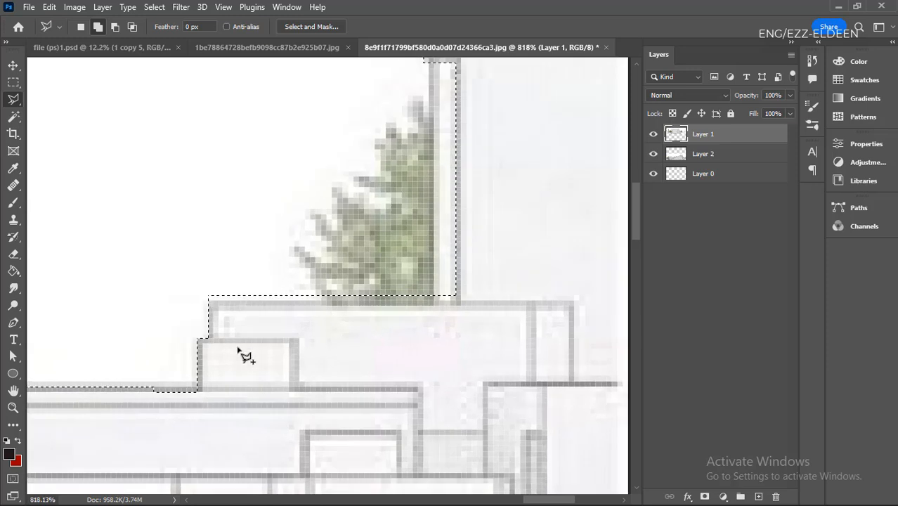
{"action": "left_click", "coordinate": [115, 27]}
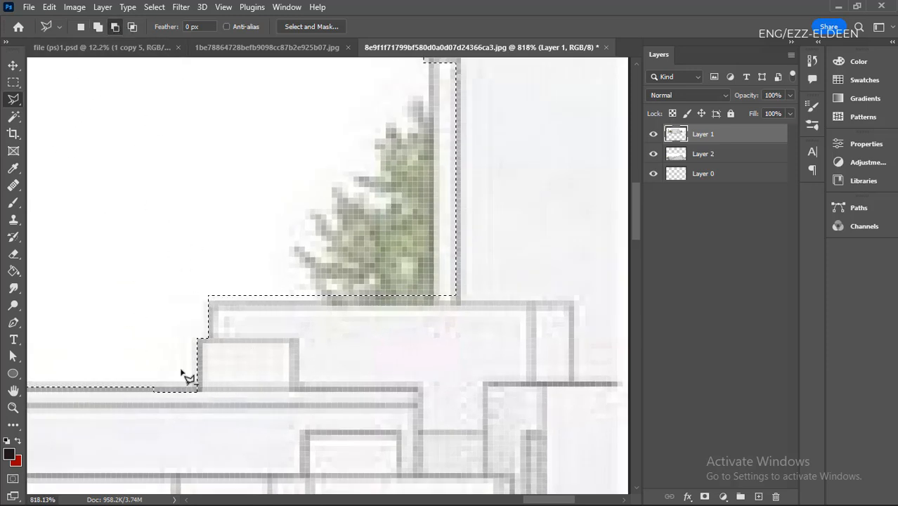
{"action": "left_click", "coordinate": [187, 338]}
{"action": "left_click", "coordinate": [300, 338]}
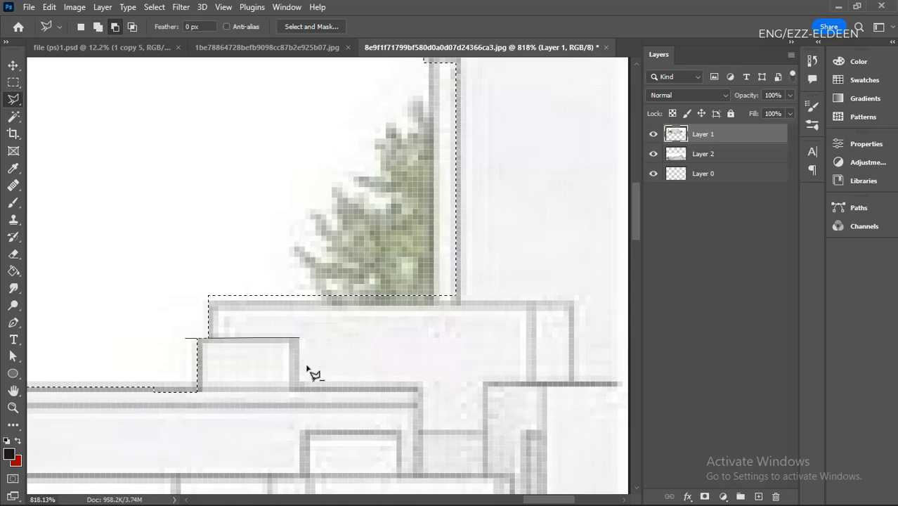
{"action": "left_click", "coordinate": [299, 389]}
{"action": "left_click", "coordinate": [199, 390]}
{"action": "double_click", "coordinate": [156, 369]}
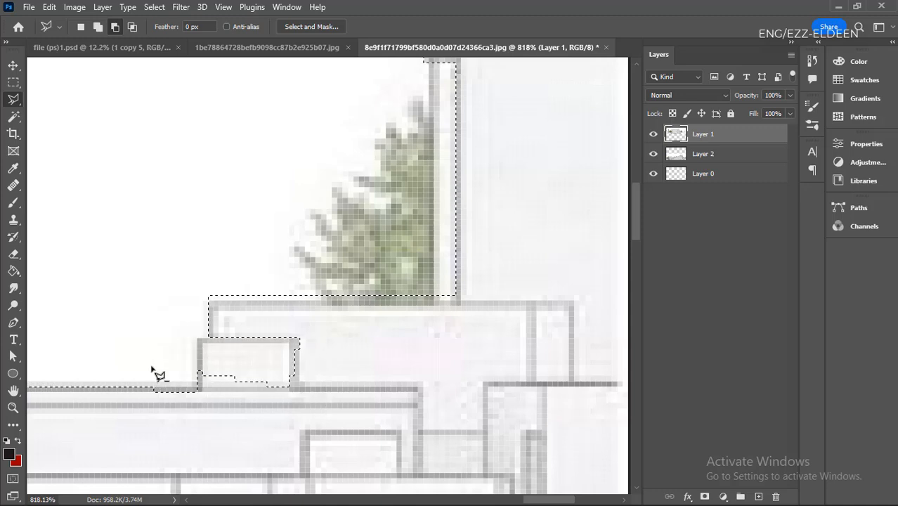
- Subtract the leftover strip along the base of the small roof box from the selection with a second polygon
{"action": "scroll", "coordinate": [156, 371], "scroll_direction": "down", "scroll_amount": 3}
{"action": "scroll", "coordinate": [183, 393], "scroll_direction": "up", "scroll_amount": 10}
{"action": "left_click", "coordinate": [156, 367]}
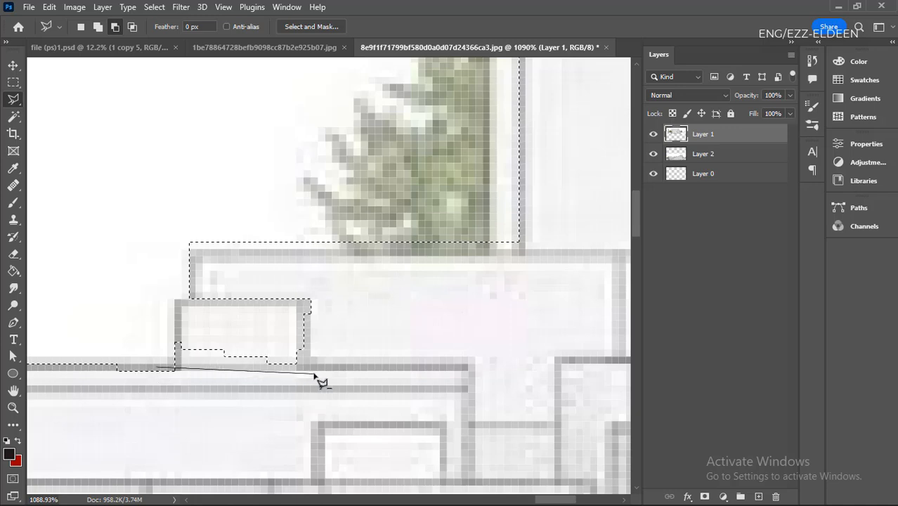
{"action": "left_click", "coordinate": [310, 366]}
{"action": "left_click", "coordinate": [295, 346]}
{"action": "left_click", "coordinate": [208, 319]}
{"action": "left_click", "coordinate": [136, 324]}
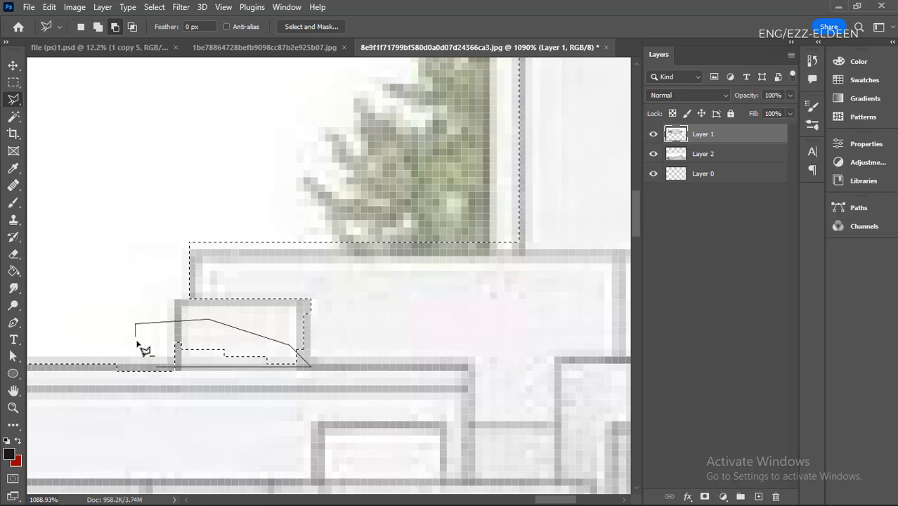
{"action": "double_click", "coordinate": [143, 351]}
{"action": "scroll", "coordinate": [140, 350], "scroll_direction": "down", "scroll_amount": 10}
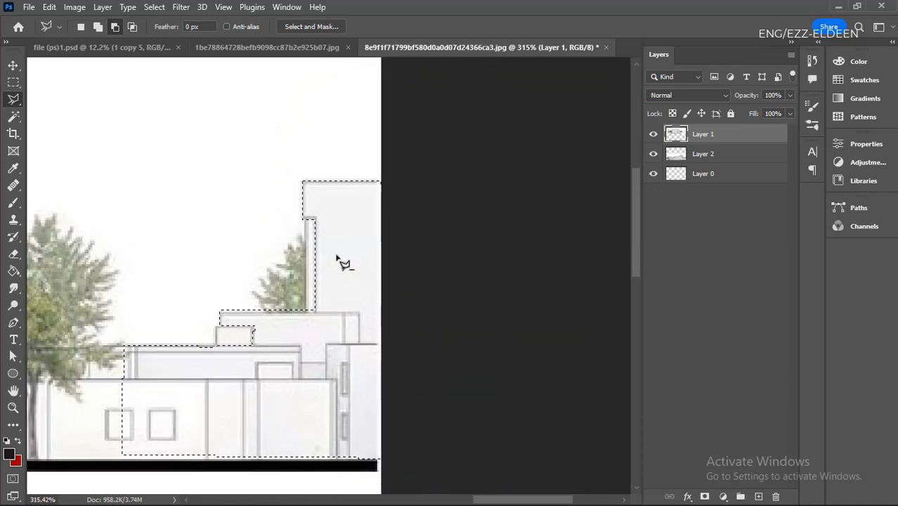
- Deselect the building outline at the edge of the upper elevation
{"action": "scroll", "coordinate": [246, 396], "scroll_direction": "up", "scroll_amount": 4}
{"action": "scroll", "coordinate": [400, 339], "scroll_direction": "down", "scroll_amount": 5}
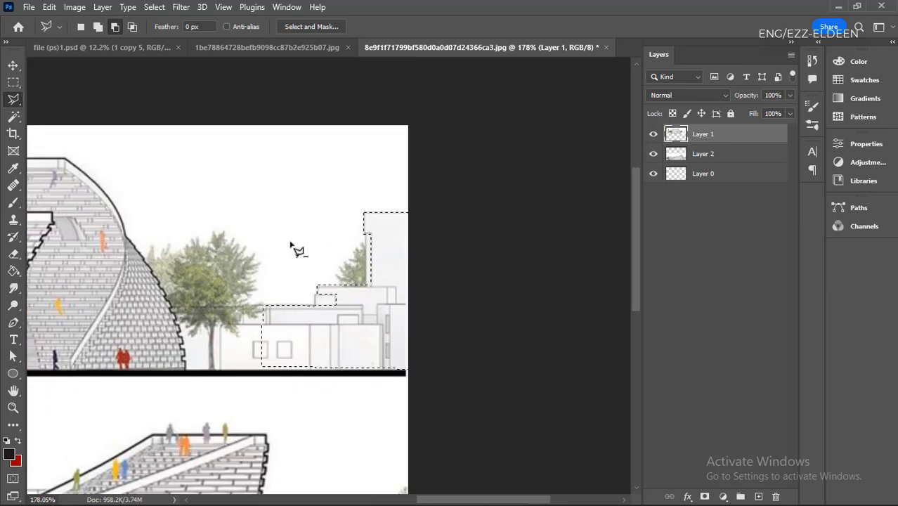
{"action": "scroll", "coordinate": [361, 307], "scroll_direction": "up", "scroll_amount": 4}
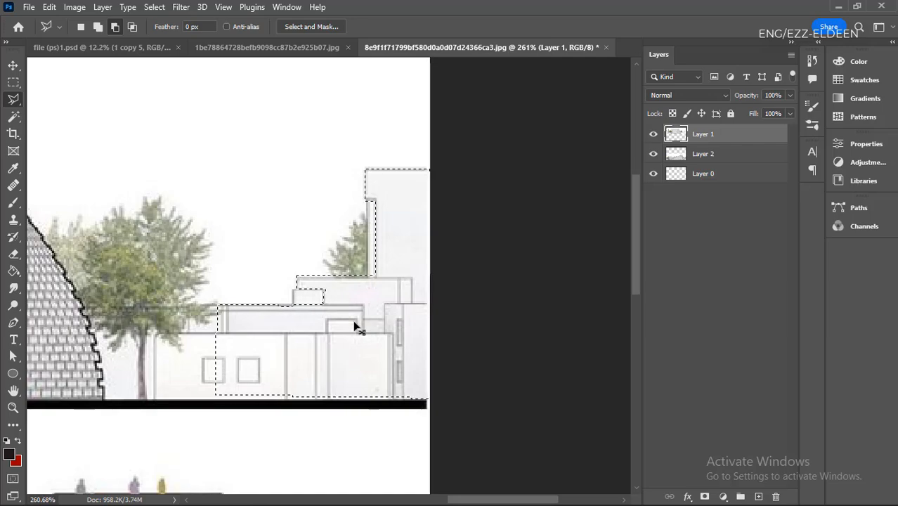
{"action": "scroll", "coordinate": [537, 378], "scroll_direction": "down", "scroll_amount": 3}
{"action": "scroll", "coordinate": [430, 388], "scroll_direction": "down", "scroll_amount": 3}
{"action": "scroll", "coordinate": [431, 387], "scroll_direction": "up", "scroll_amount": 3}
{"action": "scroll", "coordinate": [449, 316], "scroll_direction": "down", "scroll_amount": 2}
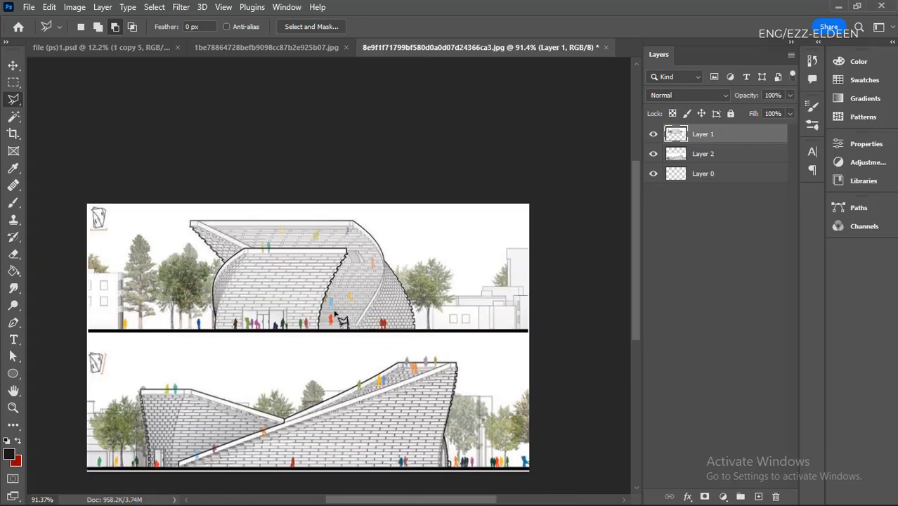
- With the Polygonal Lasso, trace the curved building's stepped brick edge beside the tree, working upward from the ground line
{"action": "scroll", "coordinate": [460, 259], "scroll_direction": "up", "scroll_amount": 3}
{"action": "scroll", "coordinate": [461, 259], "scroll_direction": "up", "scroll_amount": 2}
{"action": "scroll", "coordinate": [464, 320], "scroll_direction": "down", "scroll_amount": 2}
{"action": "scroll", "coordinate": [464, 319], "scroll_direction": "up", "scroll_amount": 3}
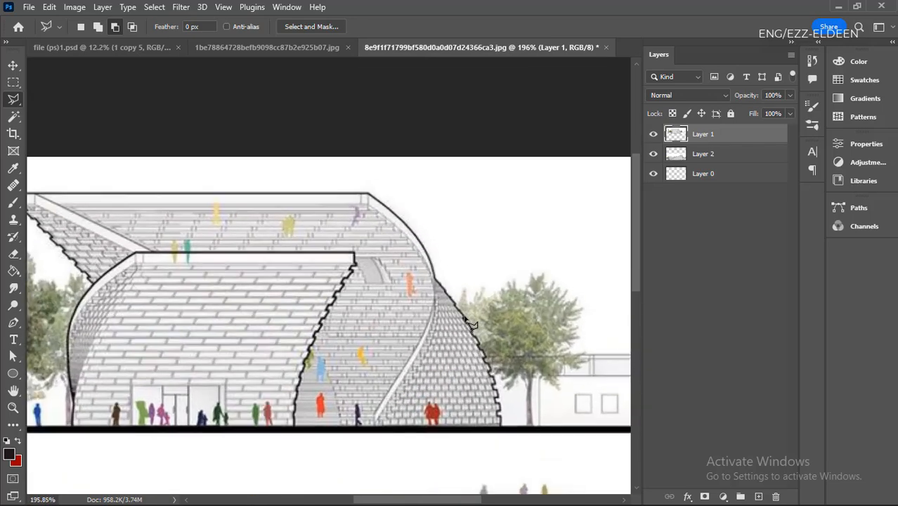
{"action": "scroll", "coordinate": [460, 297], "scroll_direction": "down", "scroll_amount": 3}
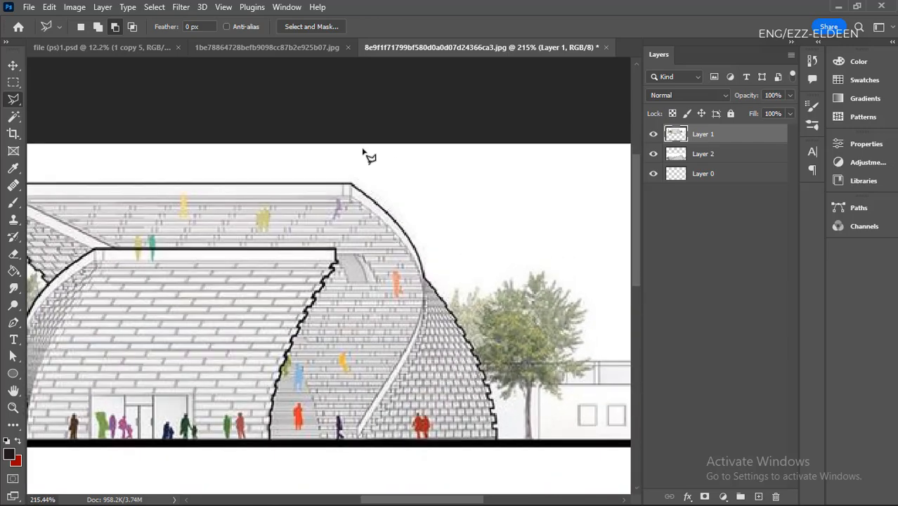
{"action": "scroll", "coordinate": [491, 380], "scroll_direction": "up", "scroll_amount": 1}
{"action": "scroll", "coordinate": [491, 380], "scroll_direction": "up", "scroll_amount": 2}
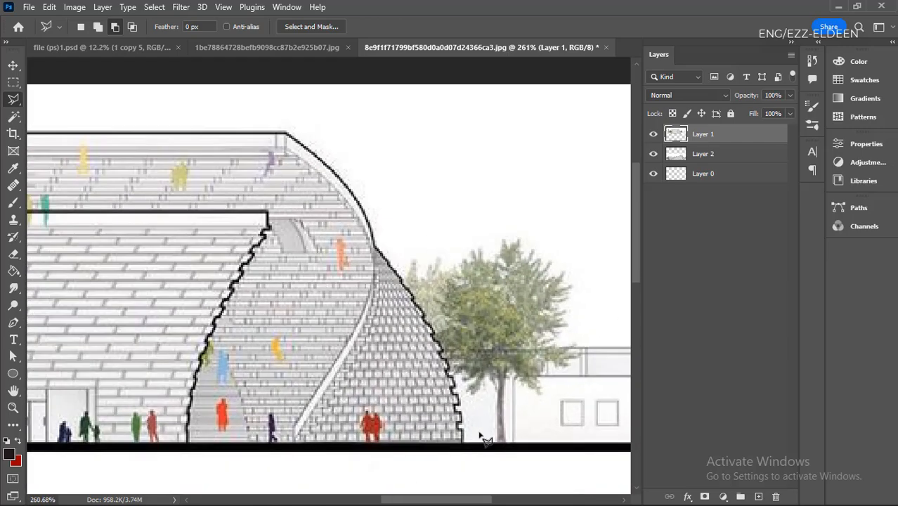
{"action": "scroll", "coordinate": [485, 439], "scroll_direction": "up", "scroll_amount": 7}
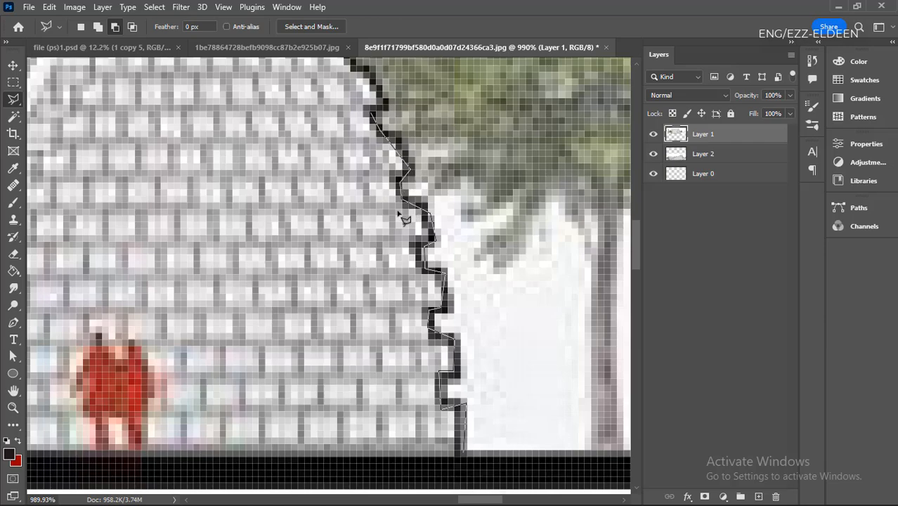
{"action": "scroll", "coordinate": [405, 220], "scroll_direction": "down", "scroll_amount": 7}
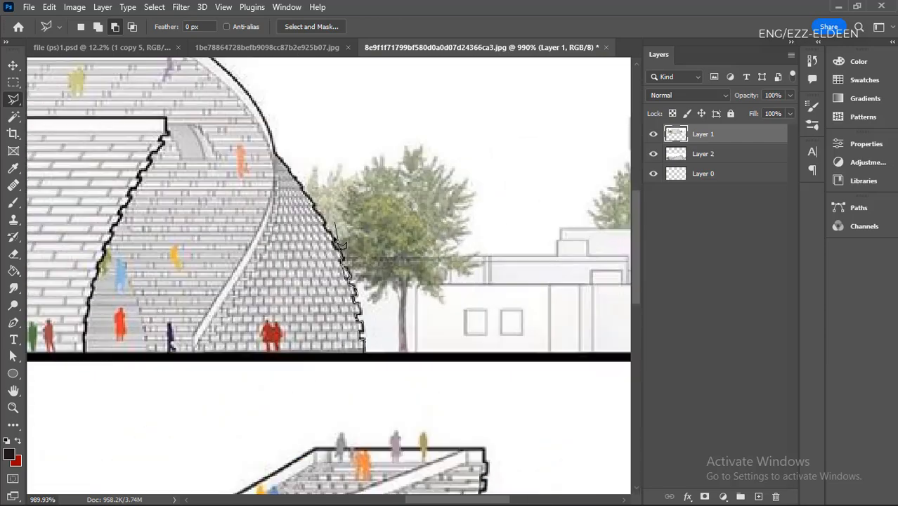
{"action": "scroll", "coordinate": [339, 243], "scroll_direction": "up", "scroll_amount": 4}
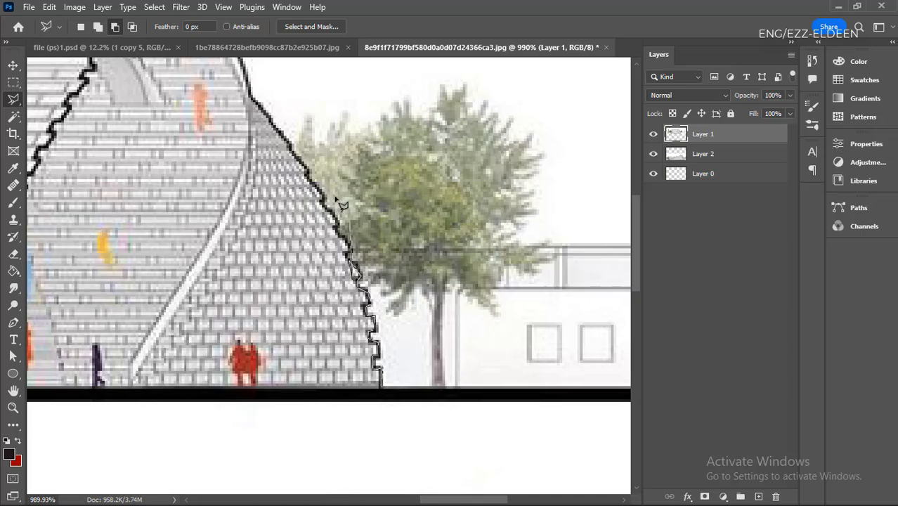
{"action": "scroll", "coordinate": [339, 204], "scroll_direction": "up", "scroll_amount": 2}
{"action": "scroll", "coordinate": [340, 208], "scroll_direction": "down", "scroll_amount": 2}
{"action": "key", "text": "ctrl+minus"}
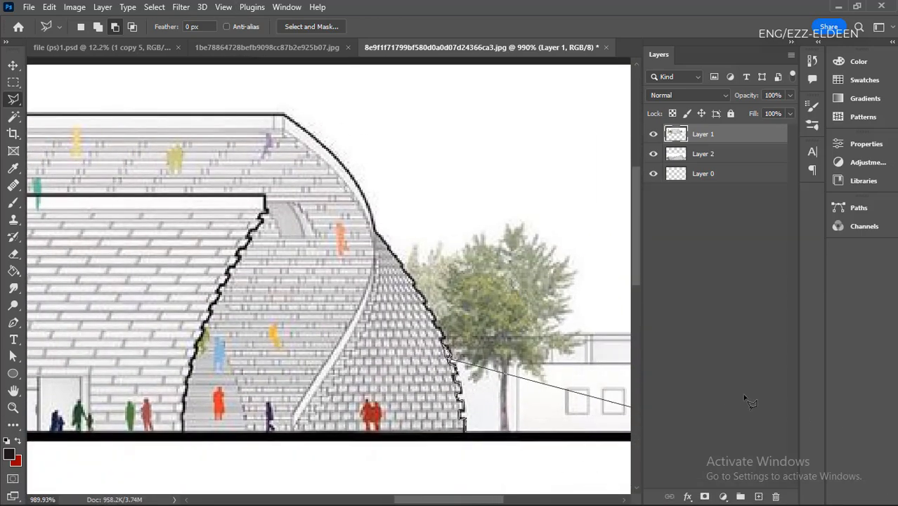
- Continue the polygon up to the point where the stepped edge meets the curved roof, and close it roughly across the facade
{"action": "scroll", "coordinate": [277, 337], "scroll_direction": "up", "scroll_amount": 2}
{"action": "scroll", "coordinate": [295, 349], "scroll_direction": "down", "scroll_amount": 2}
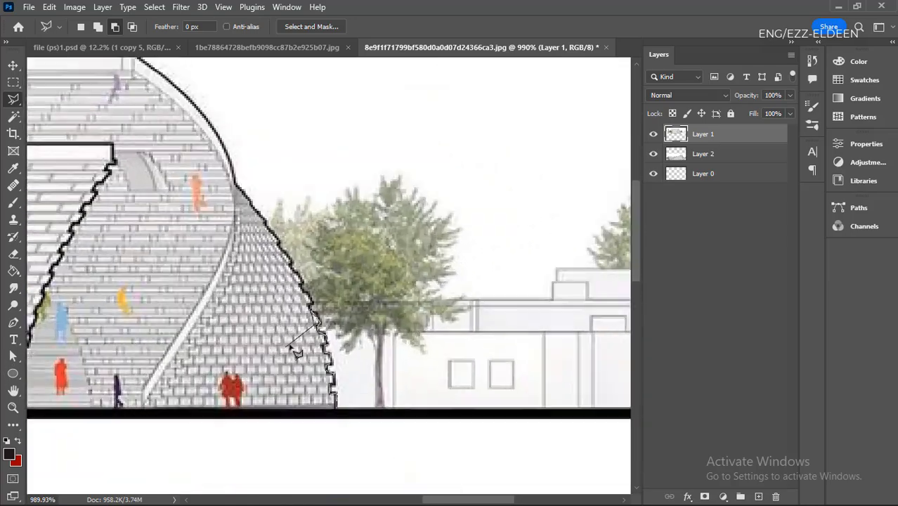
{"action": "scroll", "coordinate": [294, 348], "scroll_direction": "up", "scroll_amount": 2}
{"action": "scroll", "coordinate": [295, 349], "scroll_direction": "down", "scroll_amount": 3}
{"action": "scroll", "coordinate": [294, 349], "scroll_direction": "up", "scroll_amount": 5}
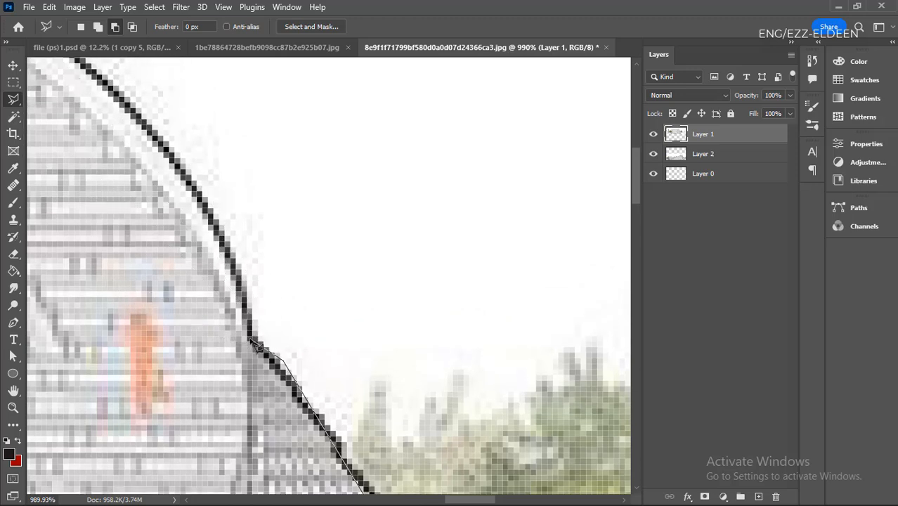
{"action": "scroll", "coordinate": [276, 361], "scroll_direction": "down", "scroll_amount": 8}
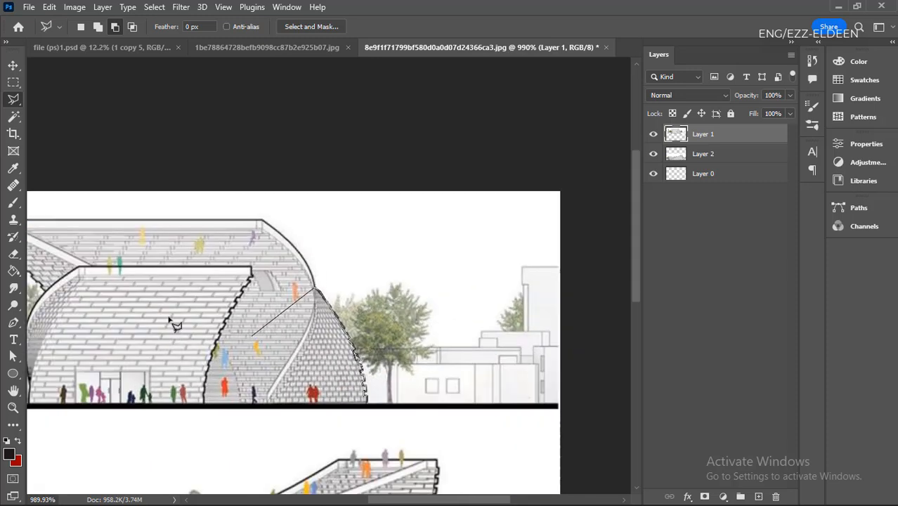
{"action": "key", "text": "Escape"}
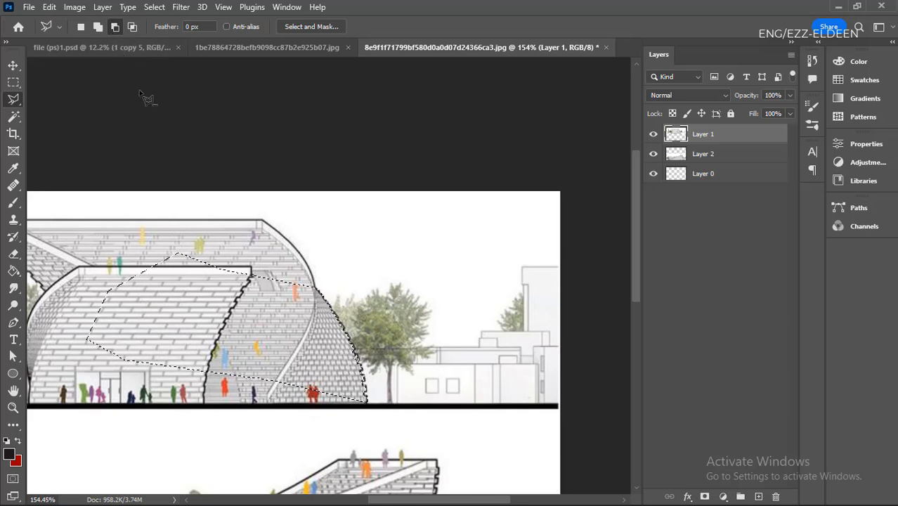
- Set the lasso to Add to Selection mode and deselect the rough area on the curved building
{"action": "left_click", "coordinate": [98, 27]}
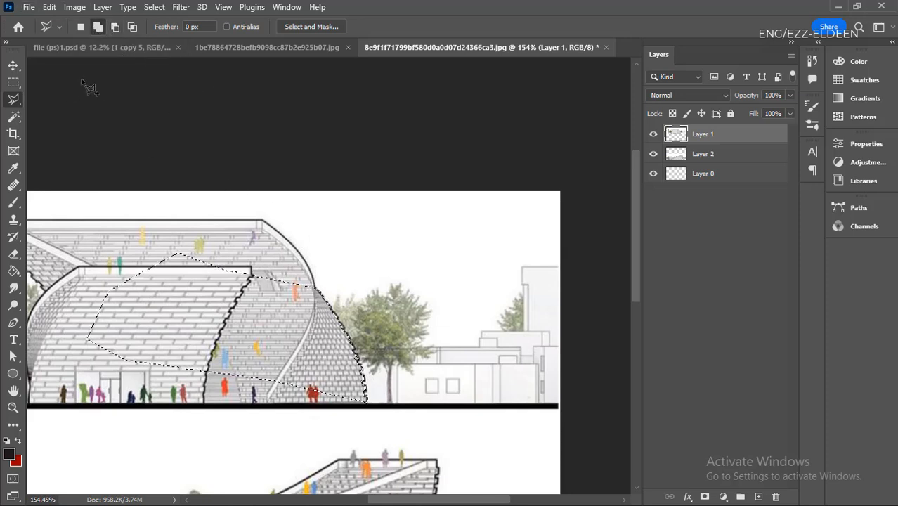
{"action": "scroll", "coordinate": [318, 294], "scroll_direction": "up", "scroll_amount": 3}
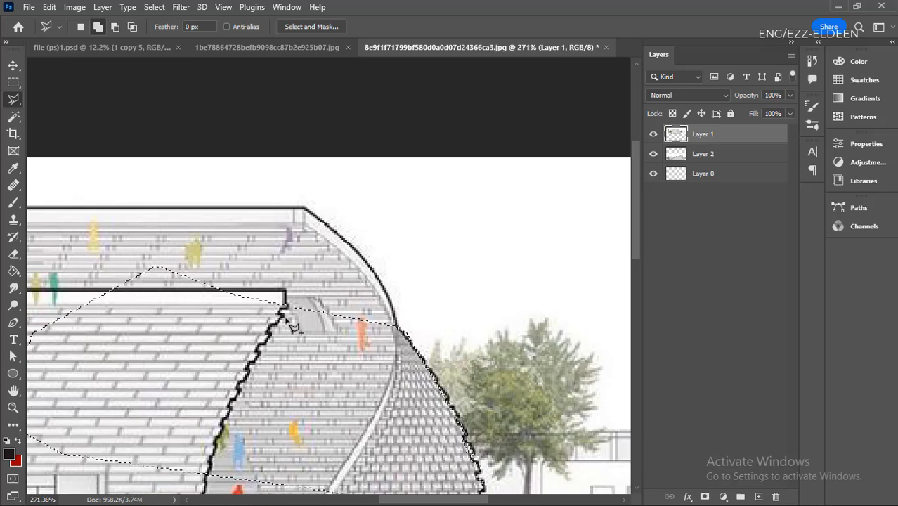
{"action": "scroll", "coordinate": [243, 257], "scroll_direction": "down", "scroll_amount": 2}
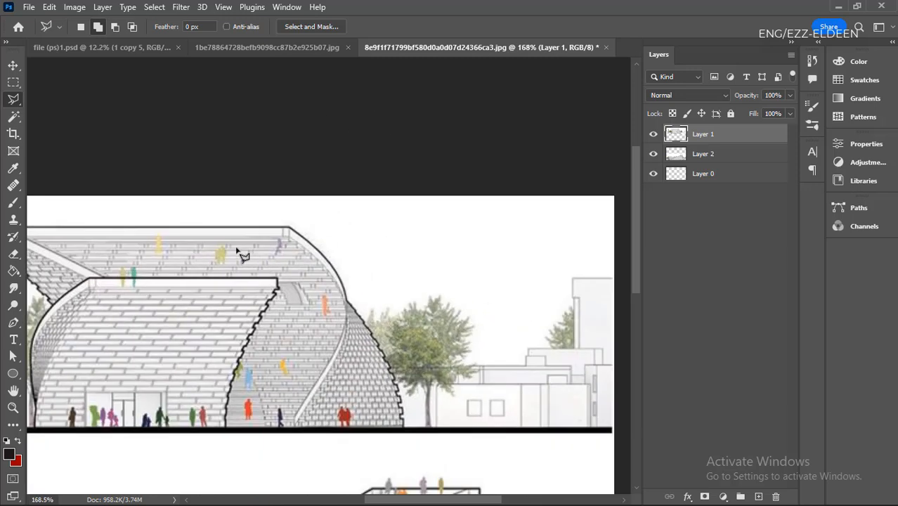
- Switch to the Magnetic Lasso and trace the curved building's stepped brick edge upward from the ground line
{"action": "right_click", "coordinate": [14, 104]}
{"action": "left_click", "coordinate": [53, 123]}
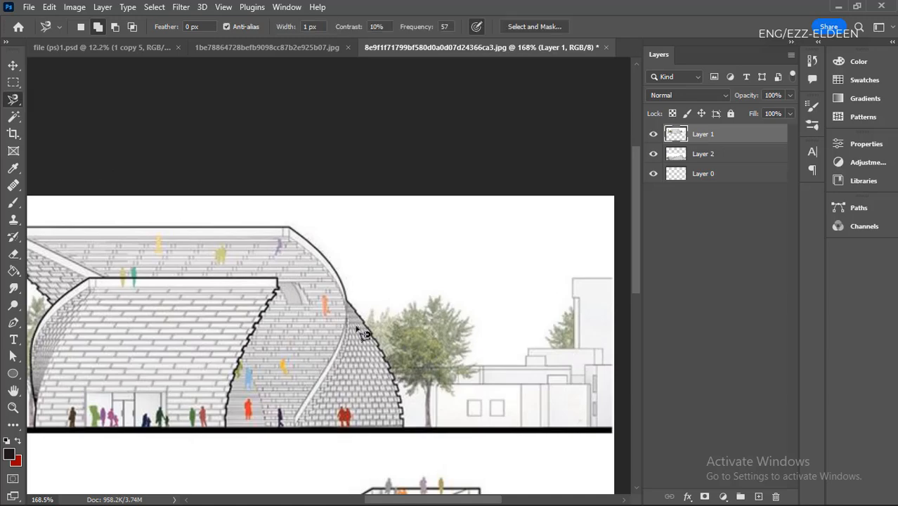
{"action": "scroll", "coordinate": [418, 432], "scroll_direction": "up", "scroll_amount": 1}
{"action": "scroll", "coordinate": [418, 432], "scroll_direction": "up", "scroll_amount": 5}
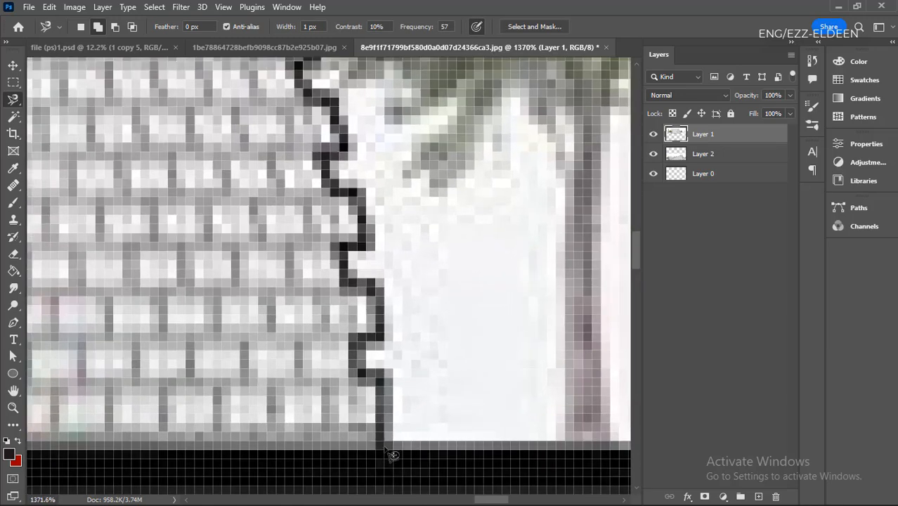
{"action": "left_click", "coordinate": [378, 441]}
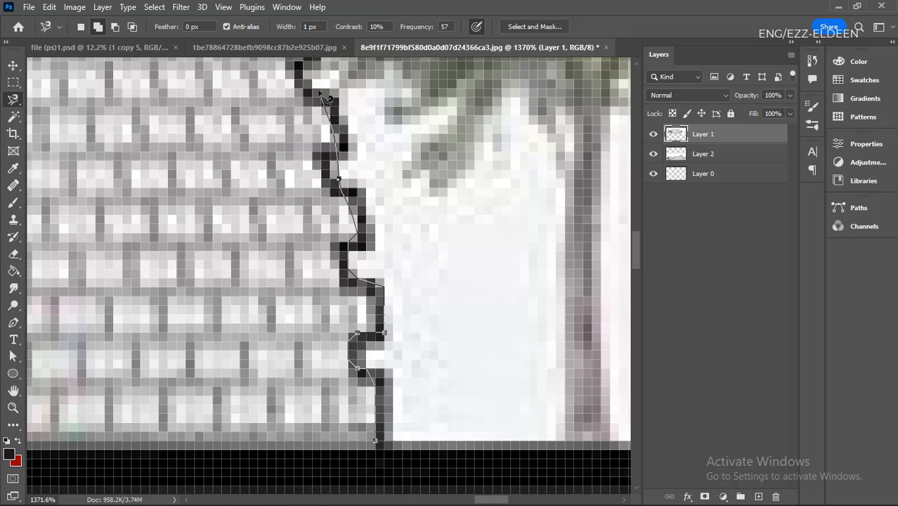
{"action": "scroll", "coordinate": [308, 65], "scroll_direction": "up", "scroll_amount": 4}
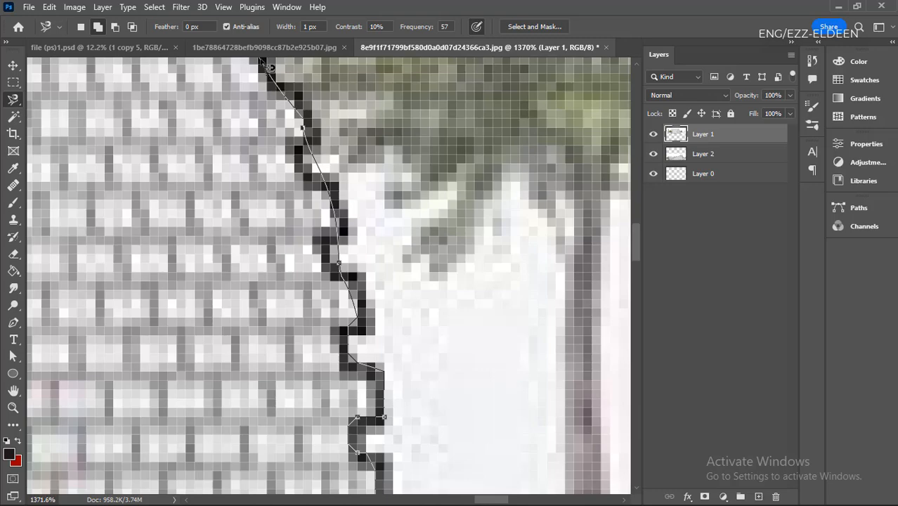
{"action": "scroll", "coordinate": [260, 78], "scroll_direction": "up", "scroll_amount": 5}
{"action": "key", "text": "BackSpace"}
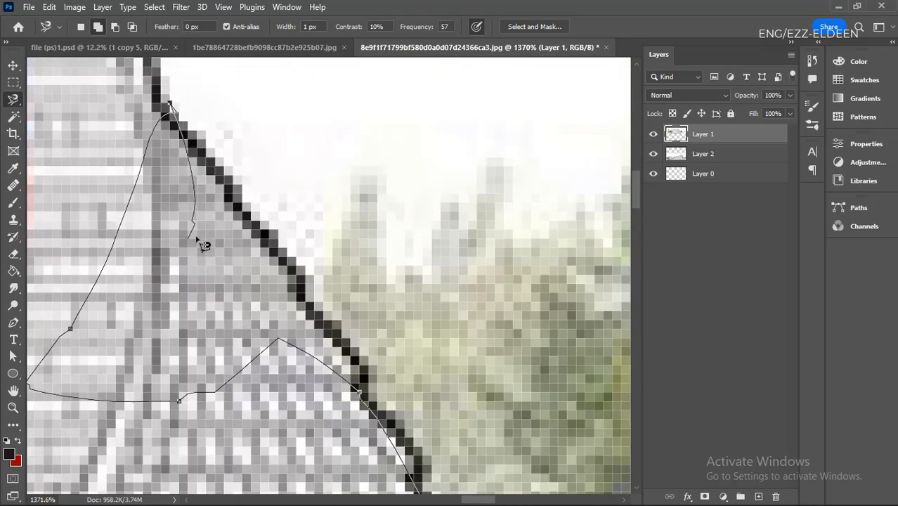
- Continue the magnetic trace along the curved roof edge up to the corner of the flat roof line
{"action": "key", "text": "ctrl+minus"}
{"action": "key", "text": "ctrl+minus"}
{"action": "key", "text": "ctrl+minus"}
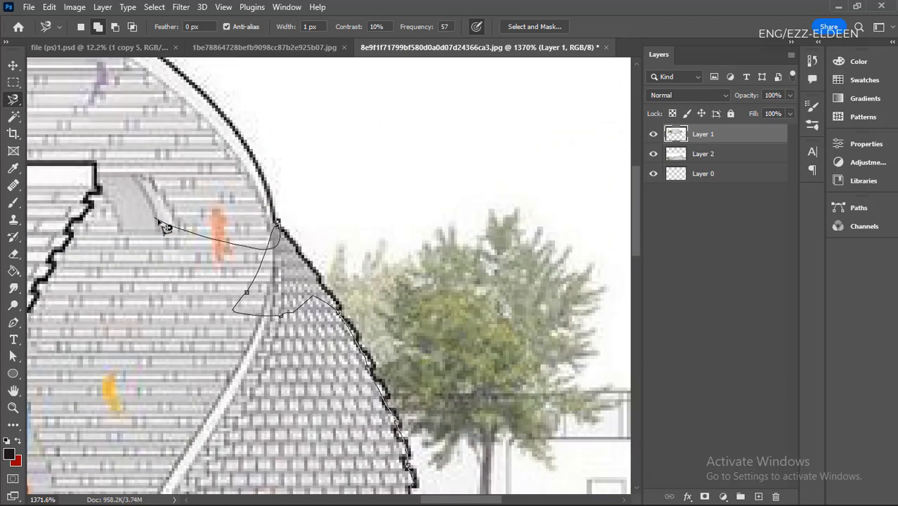
{"action": "key", "text": "ctrl+plus"}
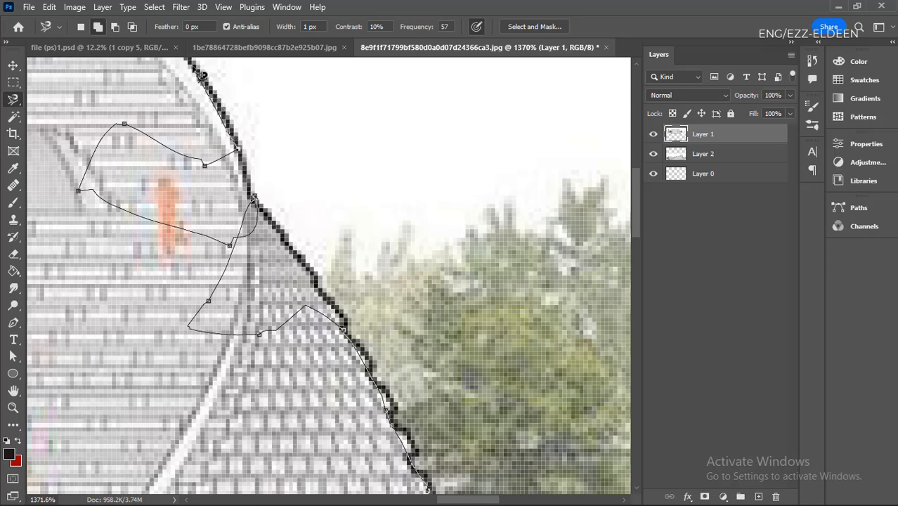
{"action": "scroll", "coordinate": [187, 59], "scroll_direction": "up", "scroll_amount": 5}
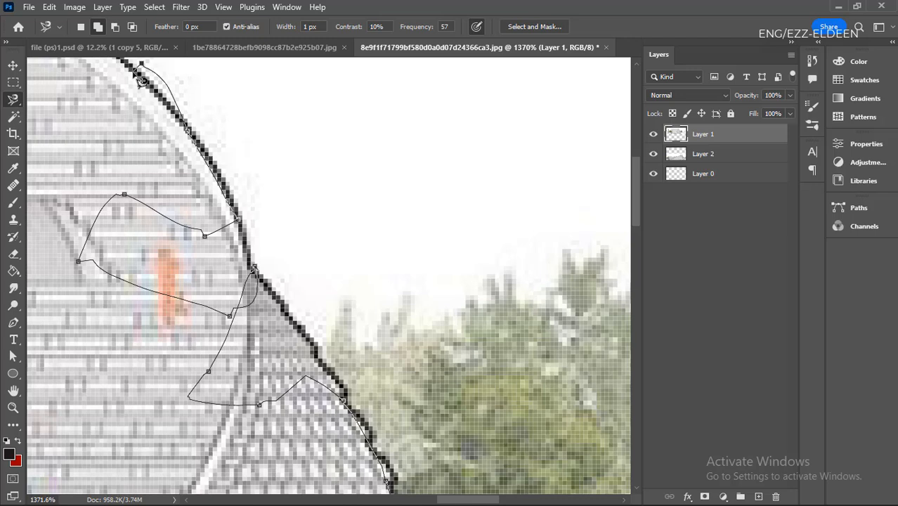
{"action": "key", "text": "ctrl+minus"}
{"action": "key", "text": "ctrl+minus"}
{"action": "key", "text": "ctrl+minus"}
{"action": "key", "text": "ctrl+minus"}
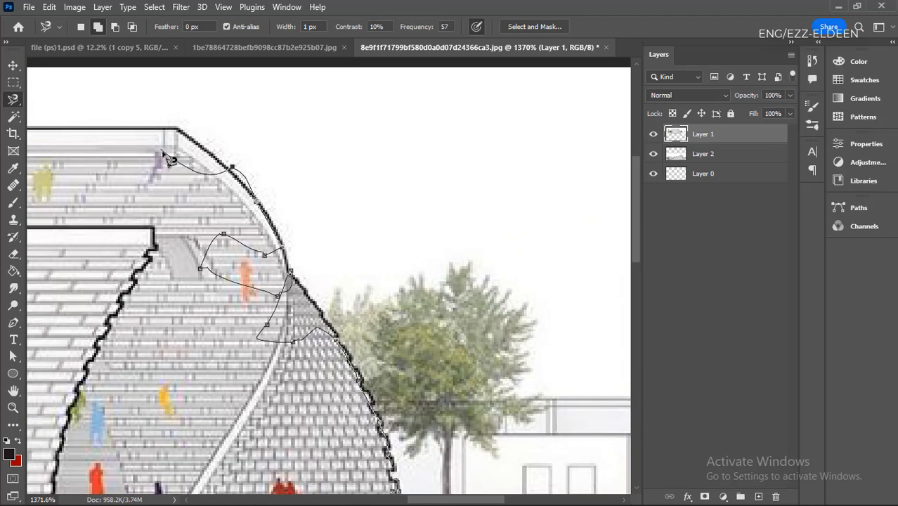
{"action": "key", "text": "ctrl+plus"}
{"action": "key", "text": "ctrl+plus"}
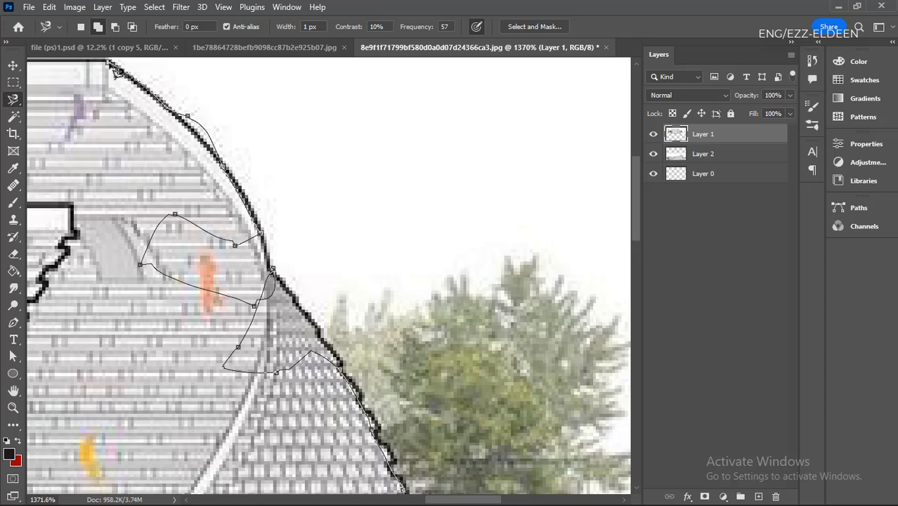
- Trace the flat roof line with the Magnetic Lasso and close the selection roughly across the brick facade
{"action": "key", "text": "ctrl+minus"}
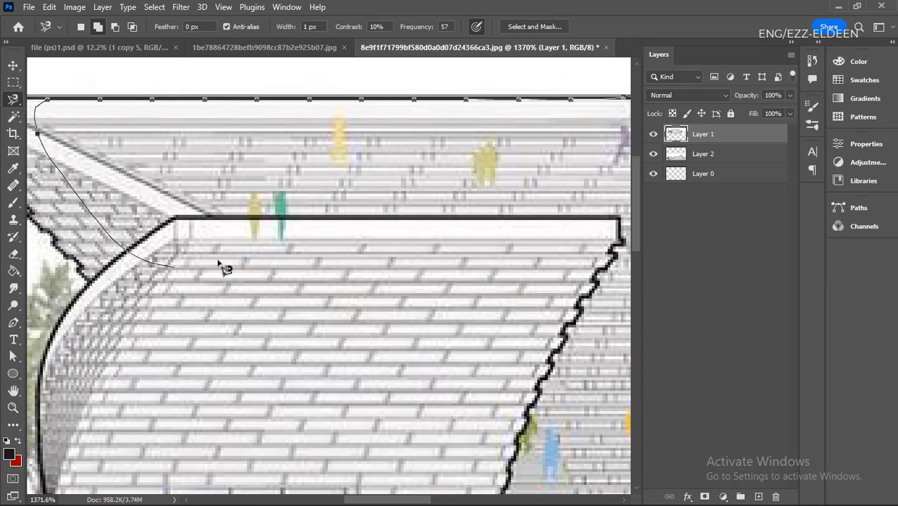
{"action": "scroll", "coordinate": [219, 257], "scroll_direction": "down", "scroll_amount": 4}
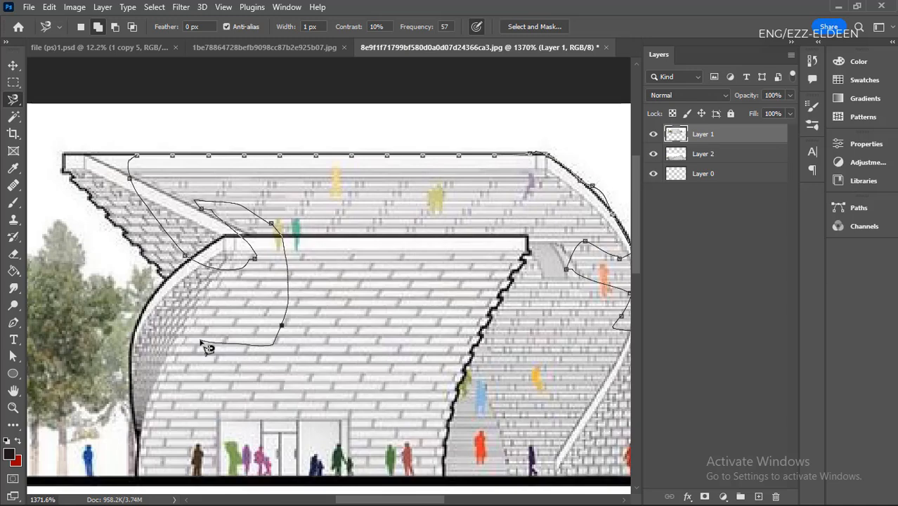
{"action": "scroll", "coordinate": [206, 347], "scroll_direction": "down", "scroll_amount": 3}
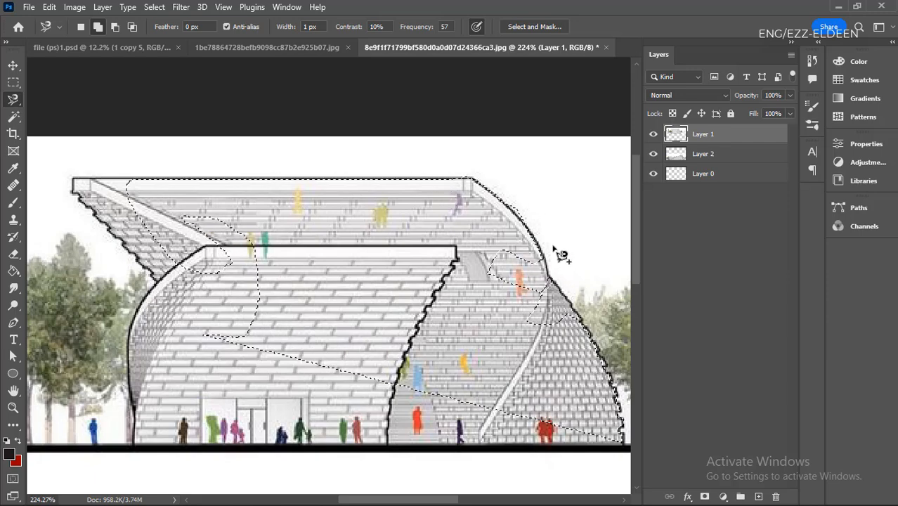
- Switch to the Polygonal Lasso and try to add a polygon beside the curved roof edge to the selection
{"action": "scroll", "coordinate": [567, 253], "scroll_direction": "up", "scroll_amount": 4}
{"action": "right_click", "coordinate": [14, 99]}
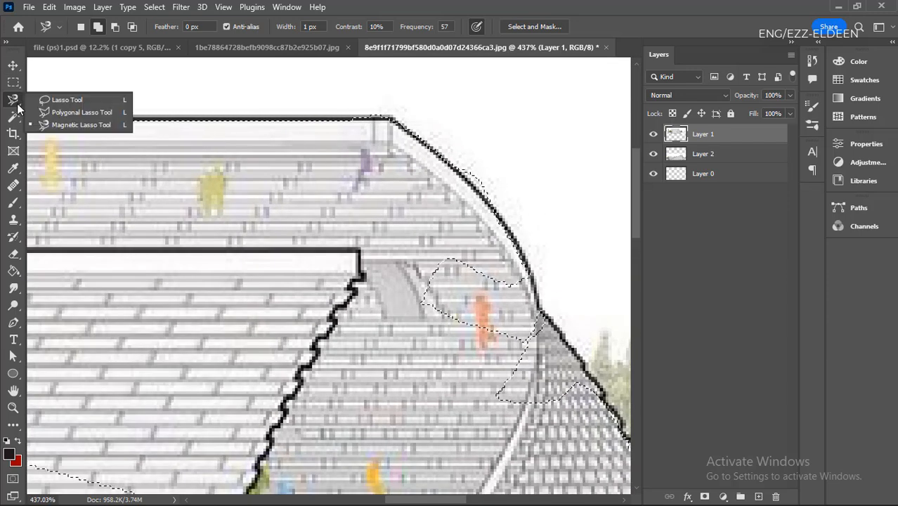
{"action": "left_click", "coordinate": [71, 114]}
{"action": "scroll", "coordinate": [491, 250], "scroll_direction": "down", "scroll_amount": 3}
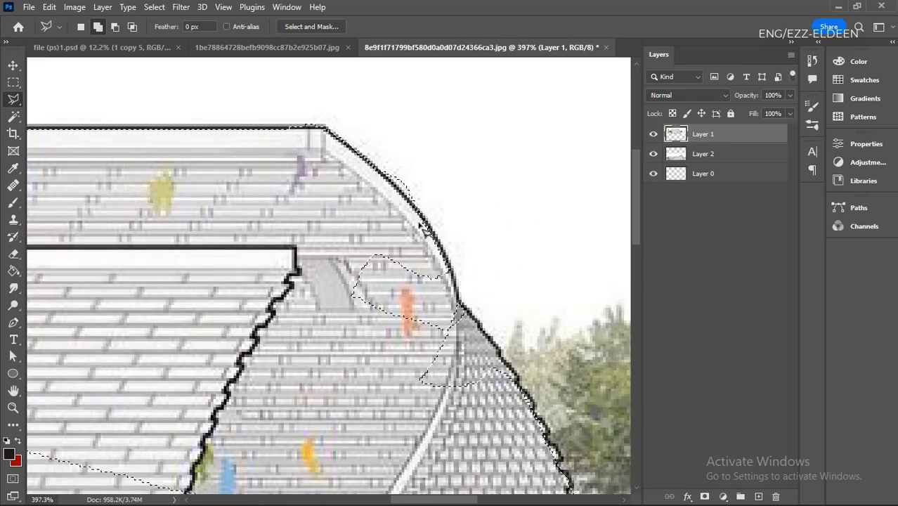
{"action": "left_click", "coordinate": [493, 261]}
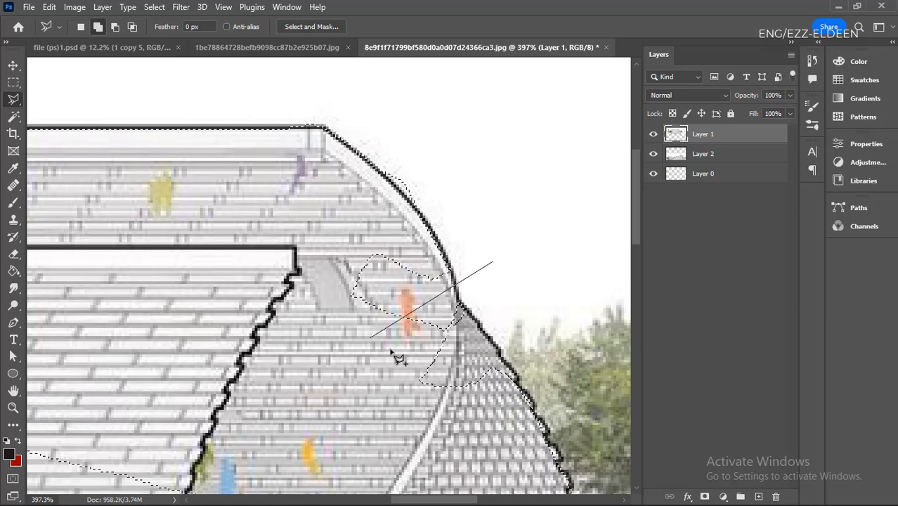
{"action": "key", "text": "Escape"}
- Deselect the magnetic selection on the curved building
{"action": "scroll", "coordinate": [485, 261], "scroll_direction": "down", "scroll_amount": 9}
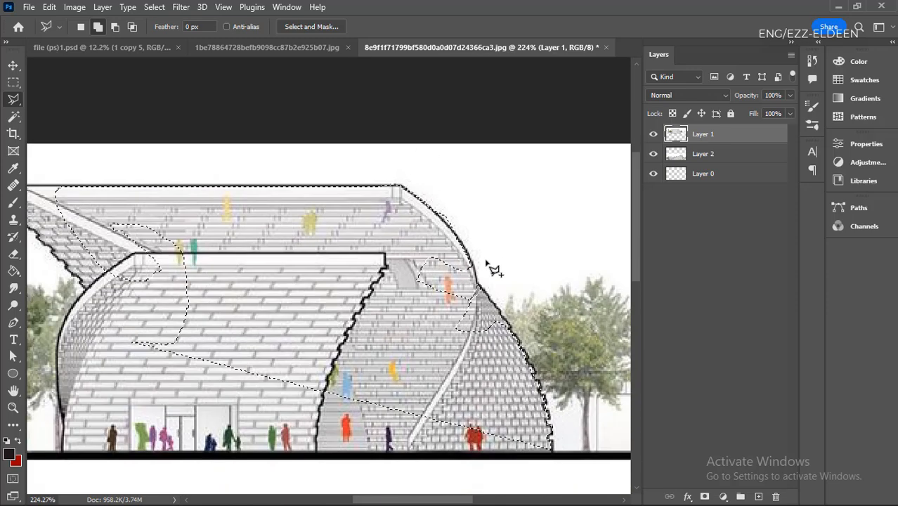
{"action": "scroll", "coordinate": [218, 241], "scroll_direction": "up", "scroll_amount": 4}
{"action": "scroll", "coordinate": [225, 237], "scroll_direction": "down", "scroll_amount": 2}
{"action": "scroll", "coordinate": [237, 339], "scroll_direction": "up", "scroll_amount": 2}
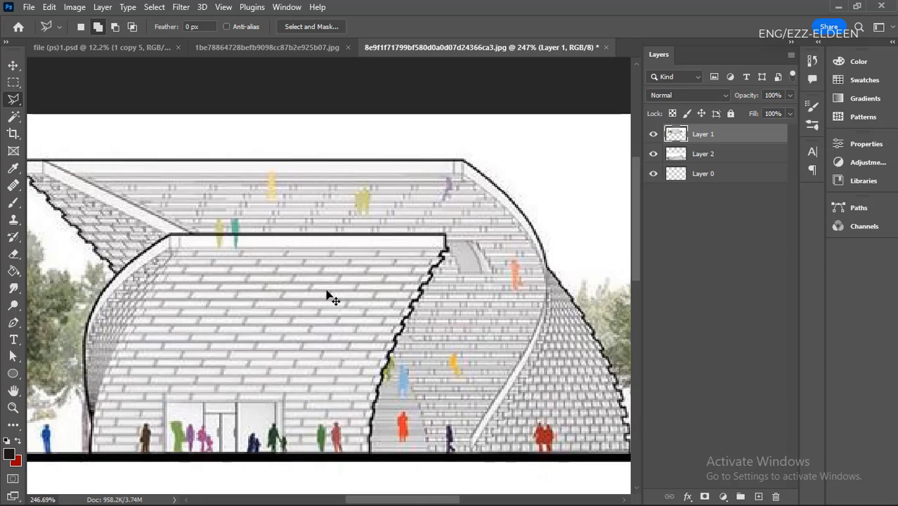
{"action": "scroll", "coordinate": [328, 296], "scroll_direction": "down", "scroll_amount": 8}
{"action": "scroll", "coordinate": [281, 291], "scroll_direction": "up", "scroll_amount": 3}
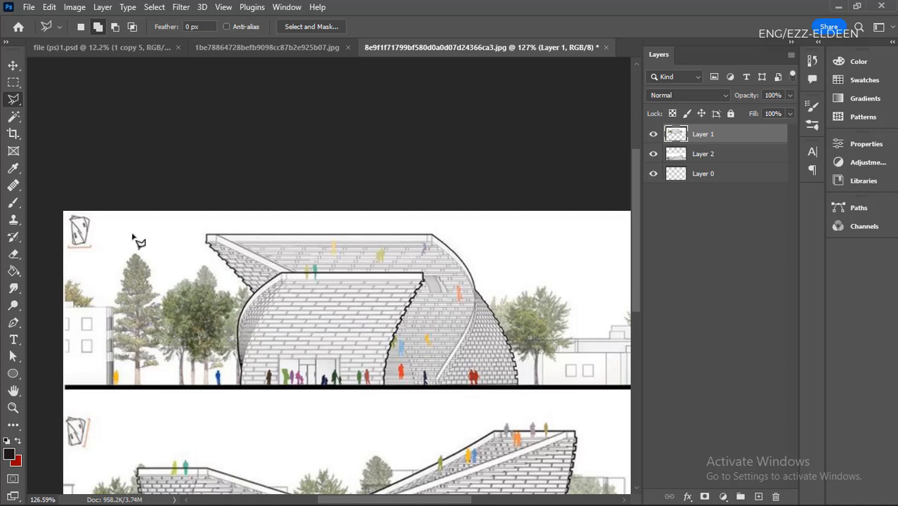
{"action": "left_click", "coordinate": [16, 121]}
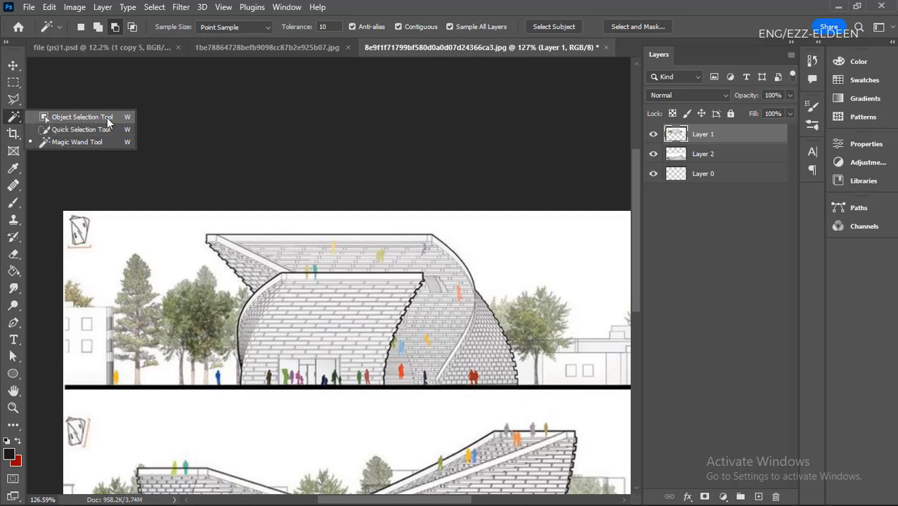
{"action": "left_click", "coordinate": [162, 152]}
{"action": "key", "text": "v"}
{"action": "scroll", "coordinate": [185, 204], "scroll_direction": "down", "scroll_amount": 2}
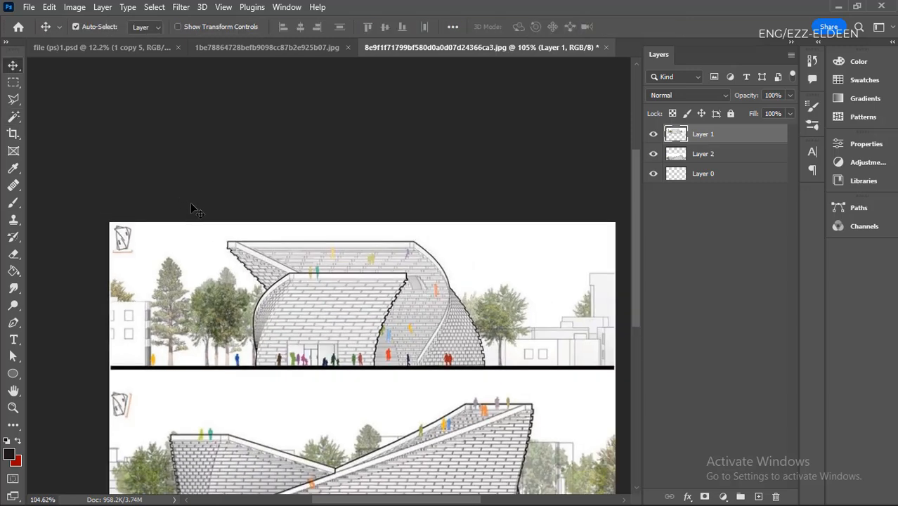
{"action": "scroll", "coordinate": [190, 203], "scroll_direction": "down", "scroll_amount": 1}
- Switch to the IMAGE folder in File Explorer and maximize its window
{"action": "left_click", "coordinate": [278, 490]}
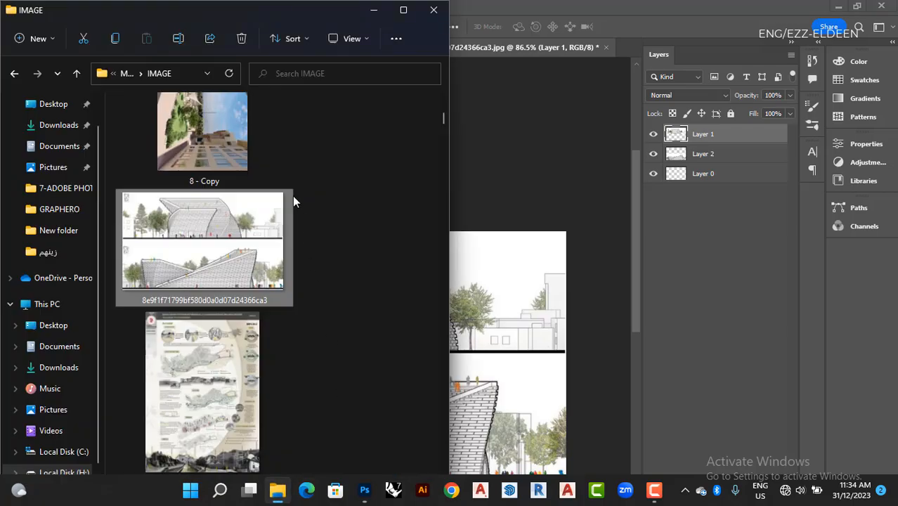
{"action": "left_click_drag", "start_coordinate": [355, 15], "coordinate": [453, 10]}
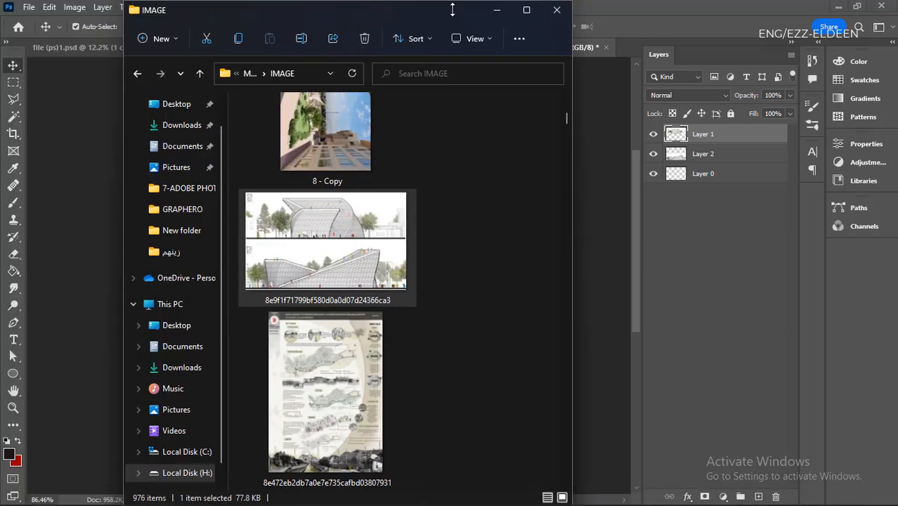
{"action": "double_click", "coordinate": [440, 16]}
{"action": "scroll", "coordinate": [502, 251], "scroll_direction": "down", "scroll_amount": 15}
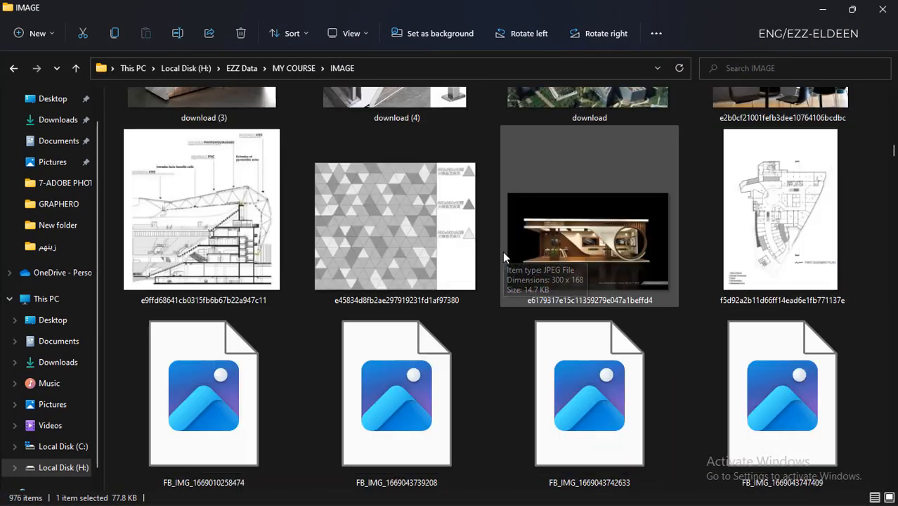
{"action": "scroll", "coordinate": [506, 242], "scroll_direction": "down", "scroll_amount": 10}
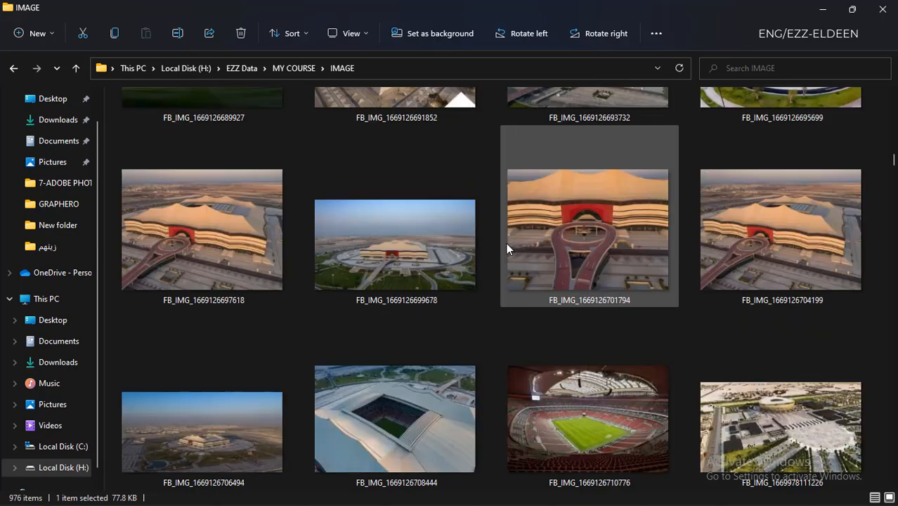
{"action": "scroll", "coordinate": [506, 243], "scroll_direction": "down", "scroll_amount": 6}
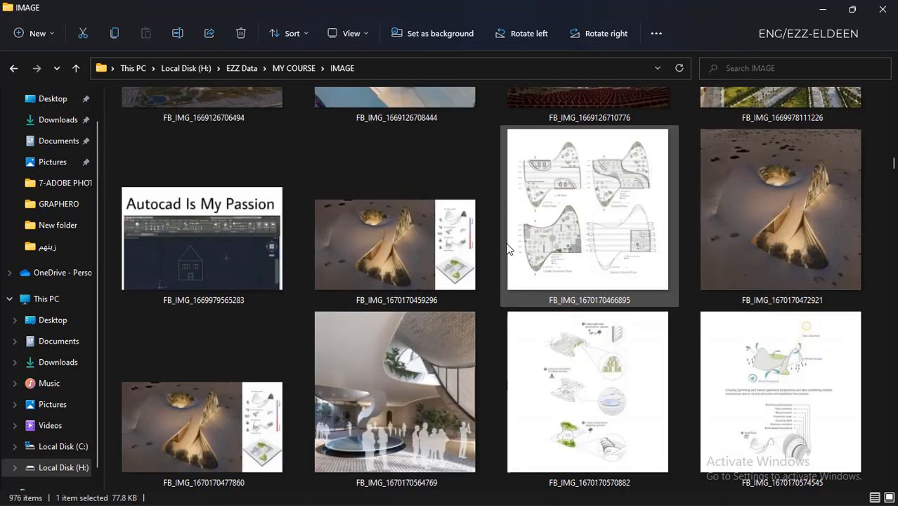
{"action": "scroll", "coordinate": [507, 247], "scroll_direction": "down", "scroll_amount": 6}
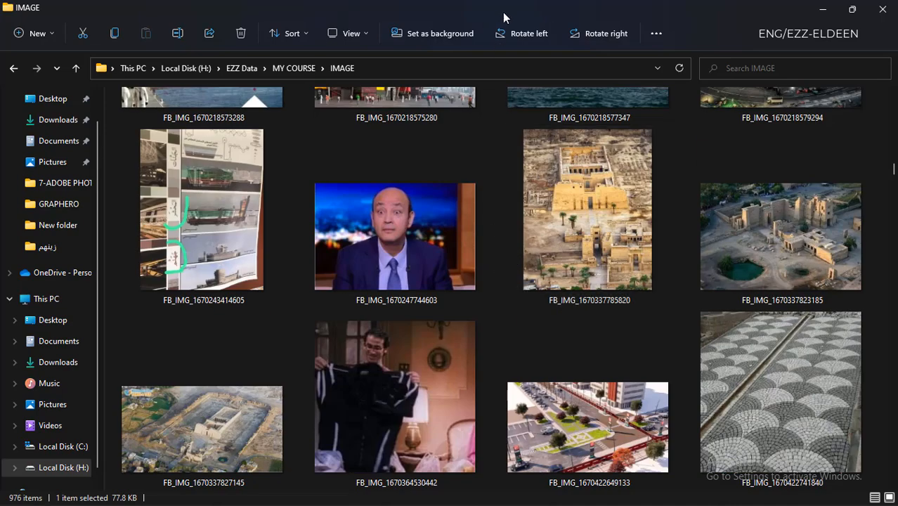
{"action": "left_click_drag", "start_coordinate": [510, 10], "coordinate": [617, 49]}
{"action": "scroll", "coordinate": [737, 184], "scroll_direction": "down", "scroll_amount": 15}
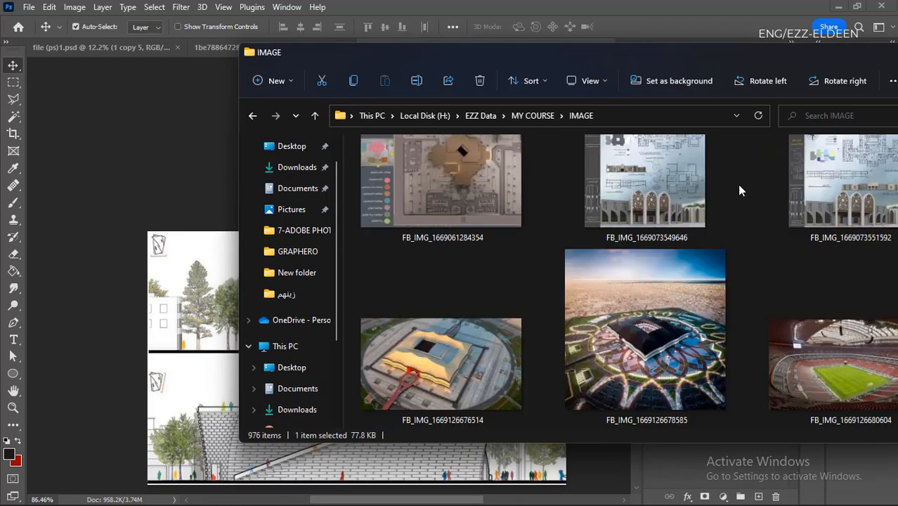
{"action": "scroll", "coordinate": [737, 184], "scroll_direction": "down", "scroll_amount": 20}
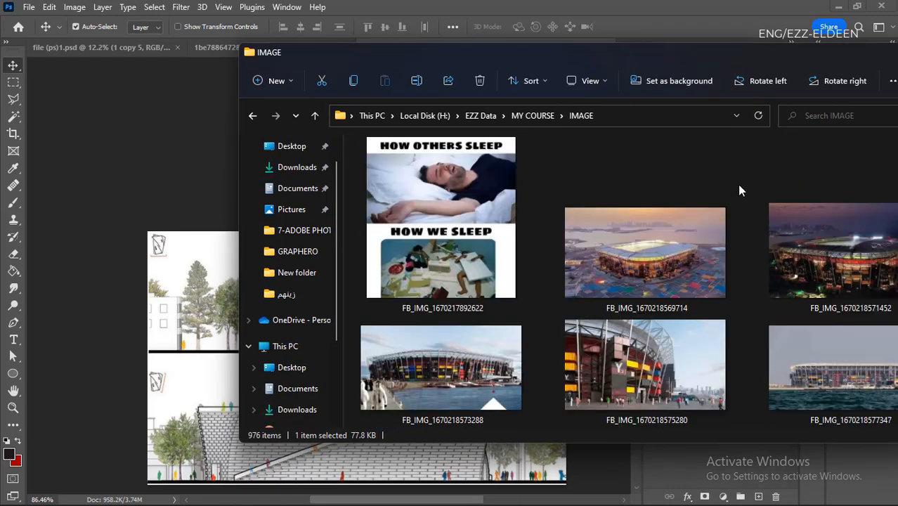
{"action": "left_click", "coordinate": [815, 198]}
{"action": "left_click_drag", "start_coordinate": [815, 197], "coordinate": [351, 42]}
{"action": "scroll", "coordinate": [559, 307], "scroll_direction": "down", "scroll_amount": 1}
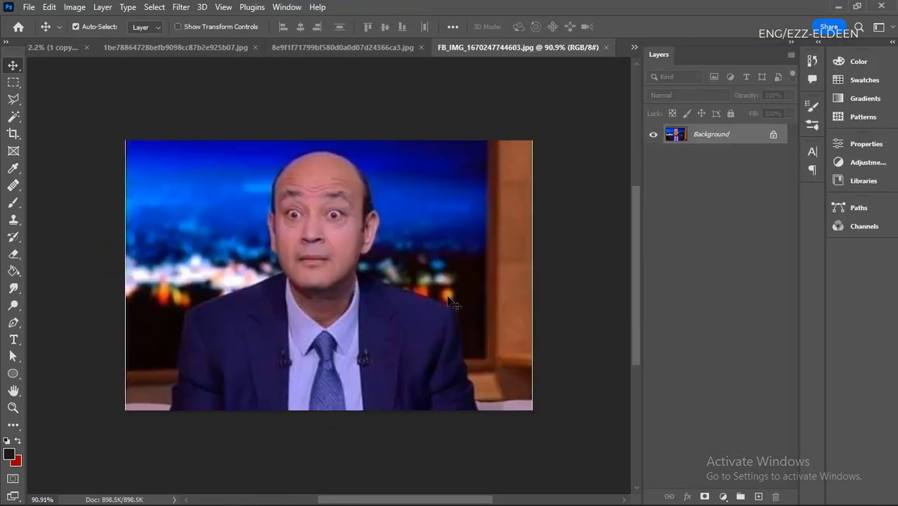
- Unlock the Background layer of the man's photo so it becomes a regular layer
{"action": "left_click", "coordinate": [773, 135]}
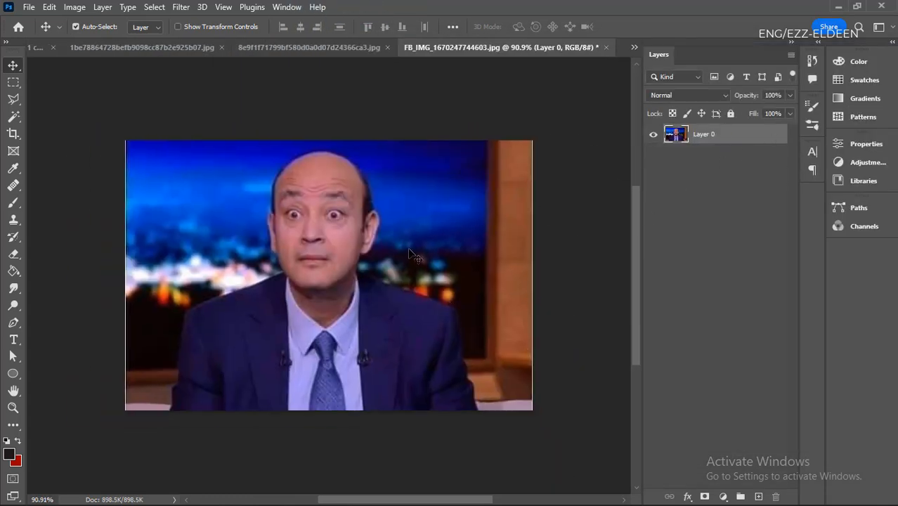
{"action": "scroll", "coordinate": [415, 258], "scroll_direction": "up", "scroll_amount": 4}
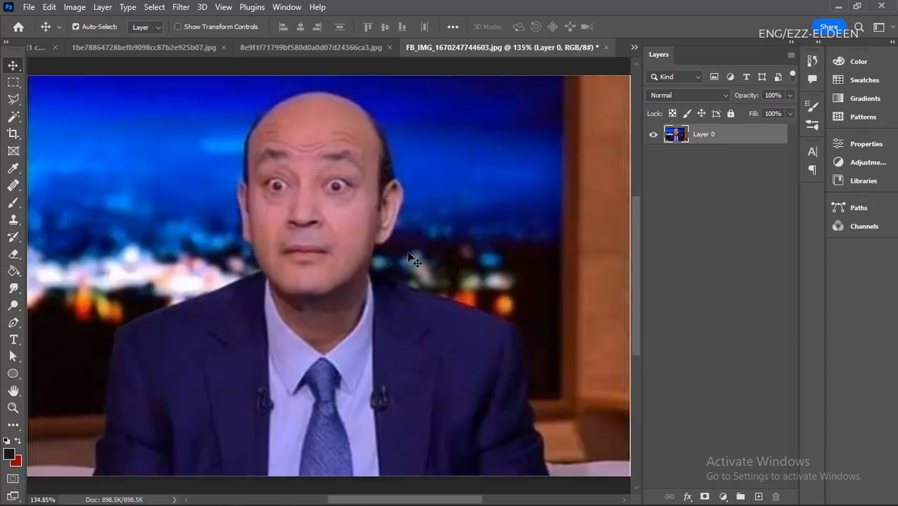
{"action": "scroll", "coordinate": [415, 259], "scroll_direction": "down", "scroll_amount": 1}
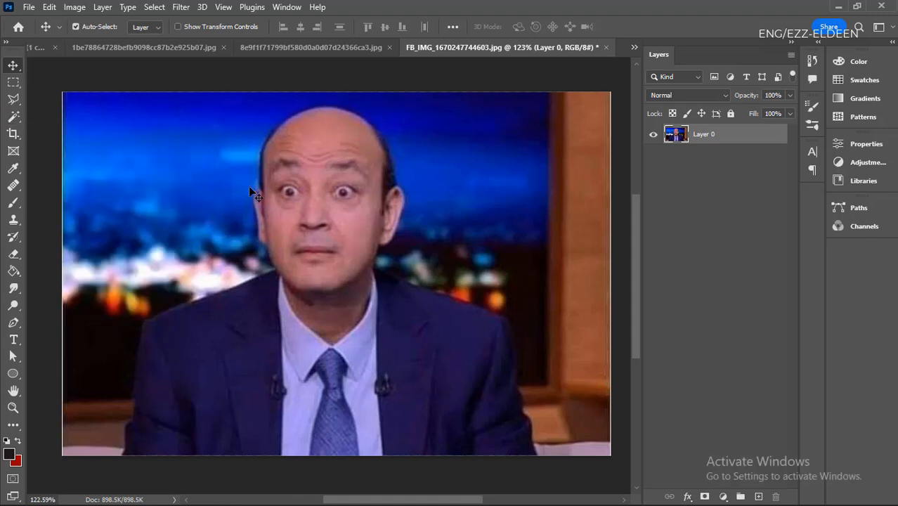
{"action": "left_click", "coordinate": [13, 99]}
{"action": "left_click", "coordinate": [54, 125]}
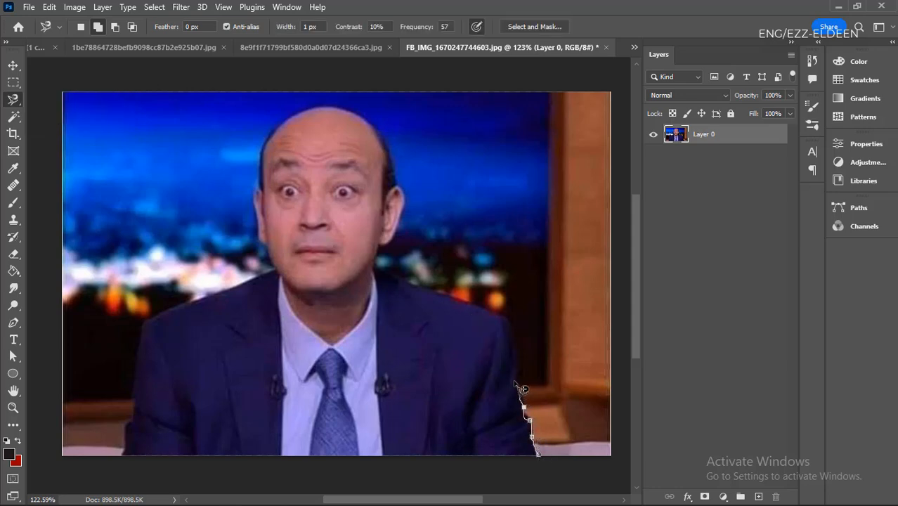
{"action": "left_click_drag", "start_coordinate": [515, 383], "coordinate": [513, 329]}
{"action": "left_click_drag", "start_coordinate": [465, 301], "coordinate": [406, 283]}
{"action": "key", "text": "Escape"}
- Select the man with the Object Selection tool by framing the whole photo in Rectangle mode
{"action": "left_click", "coordinate": [12, 120]}
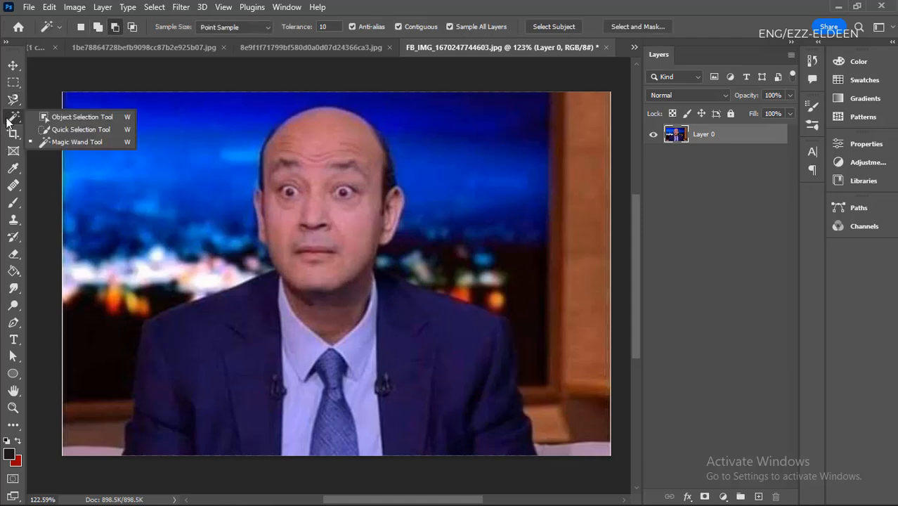
{"action": "left_click", "coordinate": [71, 117]}
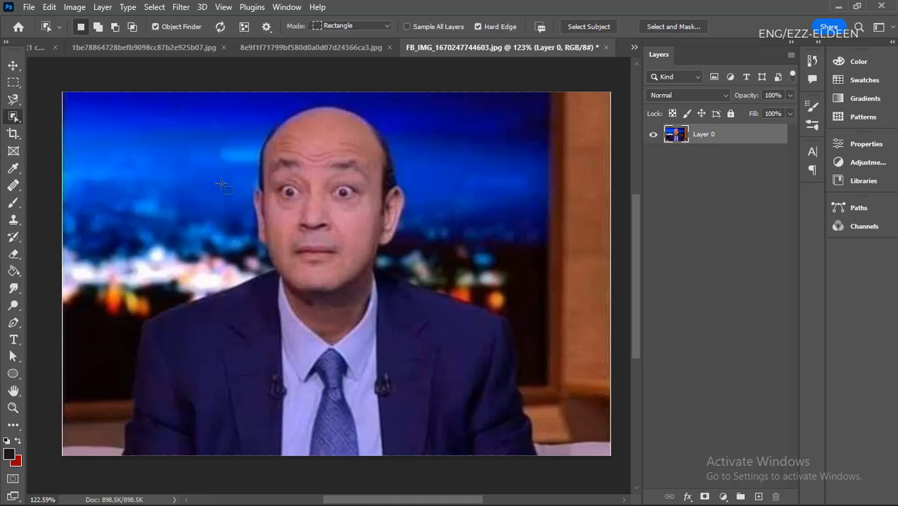
{"action": "scroll", "coordinate": [232, 196], "scroll_direction": "down", "scroll_amount": 1}
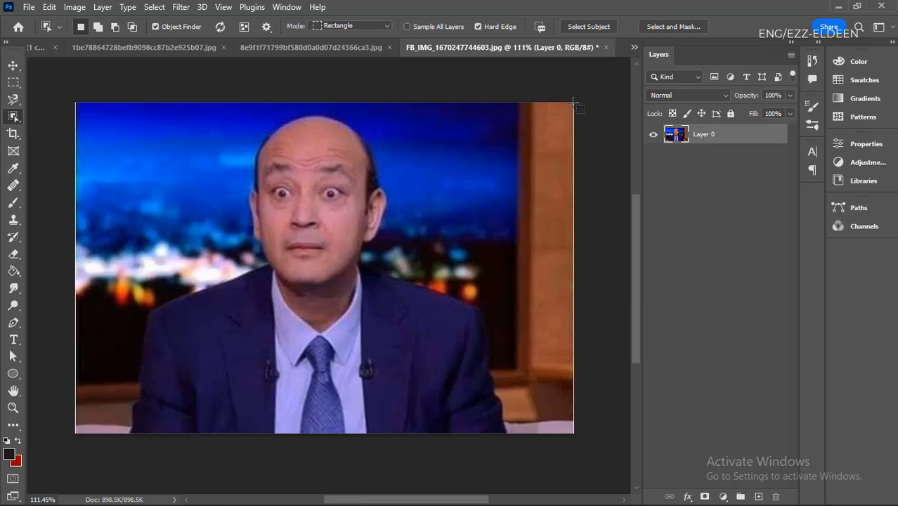
{"action": "left_click_drag", "start_coordinate": [573, 104], "coordinate": [76, 436]}
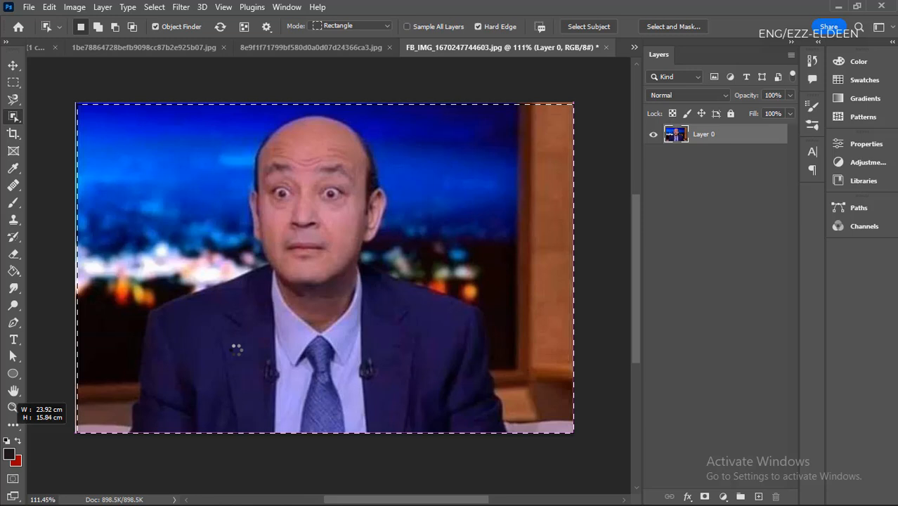
{"action": "left_click_drag", "start_coordinate": [76, 436], "coordinate": [76, 436]}
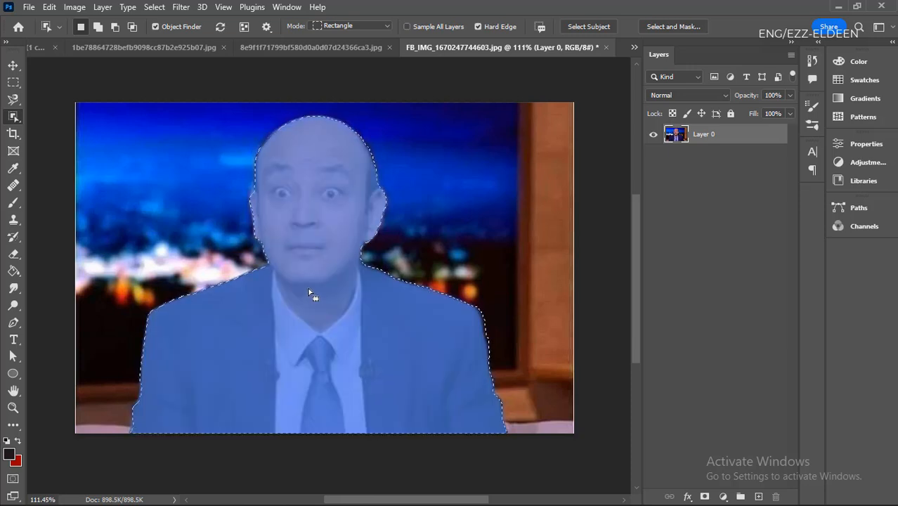
- Cut the selected man onto his own layer and check the cutout by hiding and reshowing that layer
{"action": "right_click", "coordinate": [308, 234]}
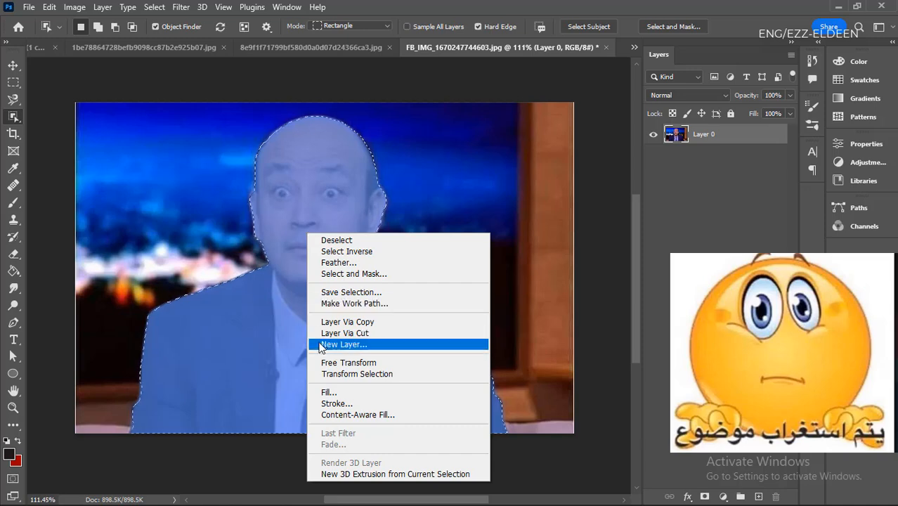
{"action": "left_click", "coordinate": [346, 333]}
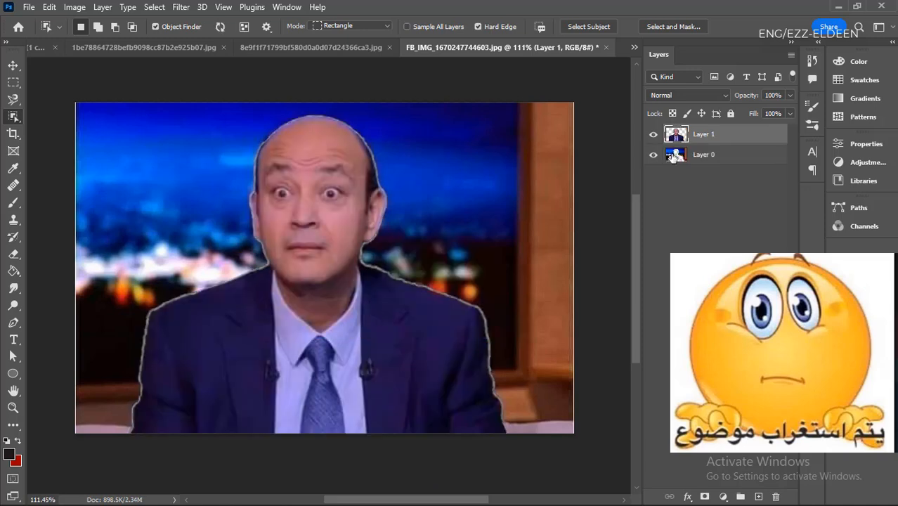
{"action": "left_click", "coordinate": [653, 134]}
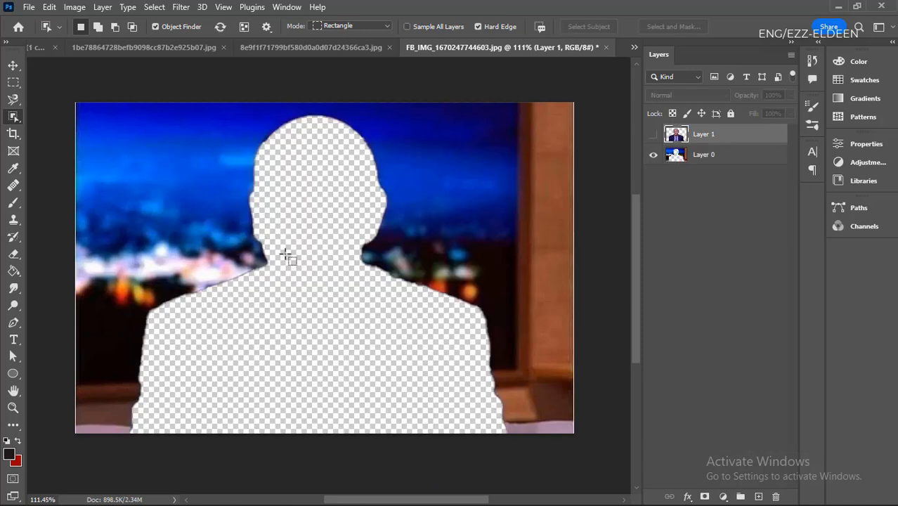
{"action": "left_click", "coordinate": [654, 134]}
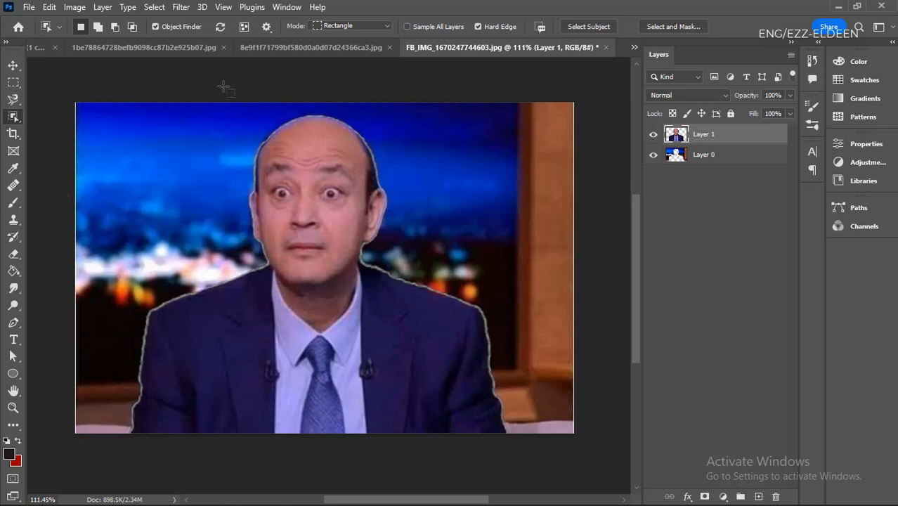
- Select the cut-out man on Layer 1 by brushing over his face with the Quick Selection tool
{"action": "right_click", "coordinate": [15, 117]}
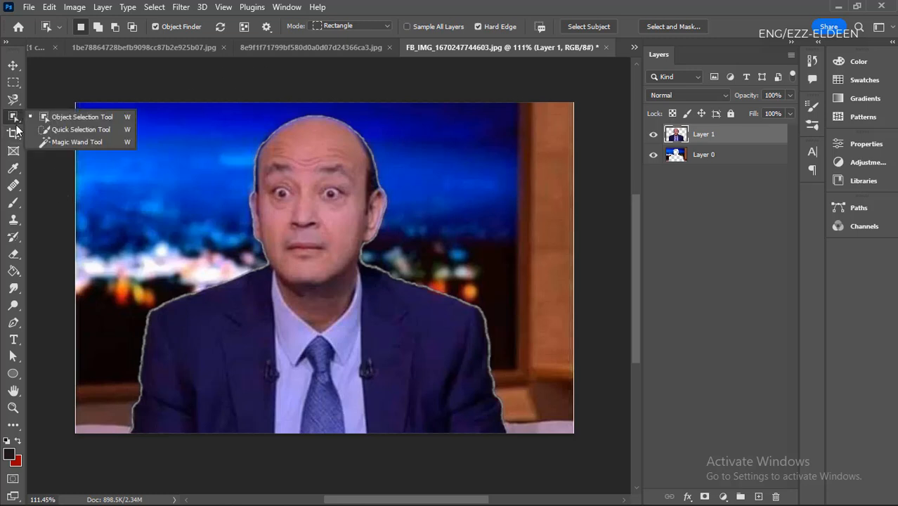
{"action": "left_click", "coordinate": [66, 130]}
{"action": "mouse_move", "coordinate": [260, 206]}
{"action": "left_mouse_down"}
{"action": "mouse_move", "coordinate": [299, 237]}
{"action": "mouse_move", "coordinate": [305, 199]}
{"action": "mouse_move", "coordinate": [315, 215]}
{"action": "mouse_move", "coordinate": [322, 343]}
{"action": "mouse_move", "coordinate": [366, 294]}
{"action": "mouse_move", "coordinate": [432, 351]}
{"action": "mouse_move", "coordinate": [409, 374]}
{"action": "mouse_move", "coordinate": [287, 374]}
{"action": "mouse_move", "coordinate": [237, 395]}
{"action": "mouse_move", "coordinate": [279, 281]}
{"action": "left_mouse_up"}
{"action": "left_click_drag", "start_coordinate": [275, 169], "coordinate": [238, 251]}
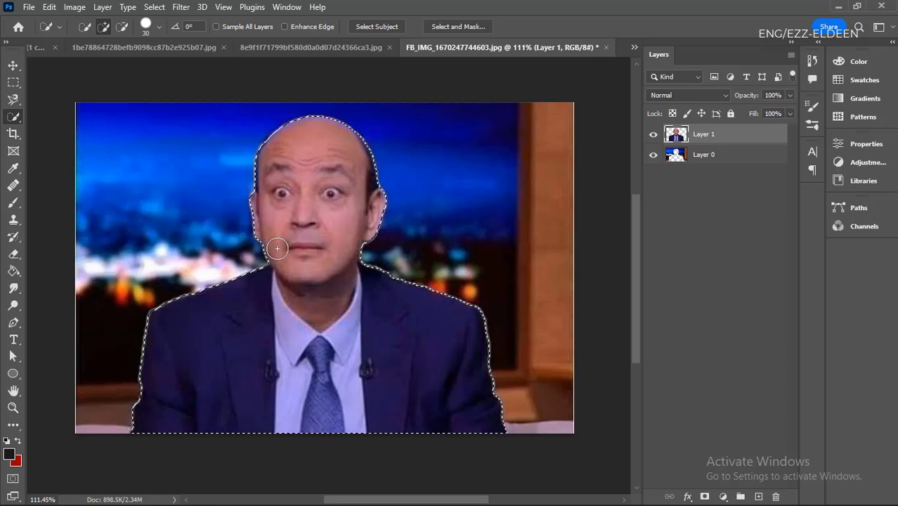
- Return to the building elevations document and brush a quick selection across the upper curved building on Layer 1
{"action": "left_click", "coordinate": [333, 47]}
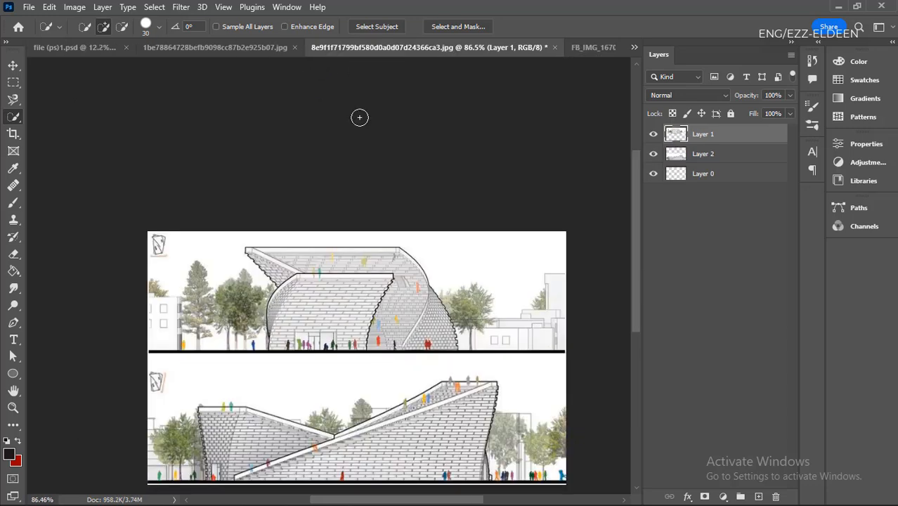
{"action": "scroll", "coordinate": [423, 294], "scroll_direction": "down", "scroll_amount": 2}
{"action": "scroll", "coordinate": [424, 341], "scroll_direction": "up", "scroll_amount": 6}
{"action": "mouse_move", "coordinate": [424, 340]}
{"action": "left_mouse_down"}
{"action": "mouse_move", "coordinate": [395, 306]}
{"action": "mouse_move", "coordinate": [370, 307]}
{"action": "mouse_move", "coordinate": [338, 270]}
{"action": "mouse_move", "coordinate": [359, 251]}
{"action": "mouse_move", "coordinate": [358, 230]}
{"action": "mouse_move", "coordinate": [285, 229]}
{"action": "mouse_move", "coordinate": [269, 232]}
{"action": "mouse_move", "coordinate": [235, 334]}
{"action": "mouse_move", "coordinate": [215, 327]}
{"action": "mouse_move", "coordinate": [208, 342]}
{"action": "mouse_move", "coordinate": [181, 350]}
{"action": "mouse_move", "coordinate": [280, 356]}
{"action": "mouse_move", "coordinate": [218, 366]}
{"action": "mouse_move", "coordinate": [174, 360]}
{"action": "mouse_move", "coordinate": [404, 349]}
{"action": "left_mouse_up"}
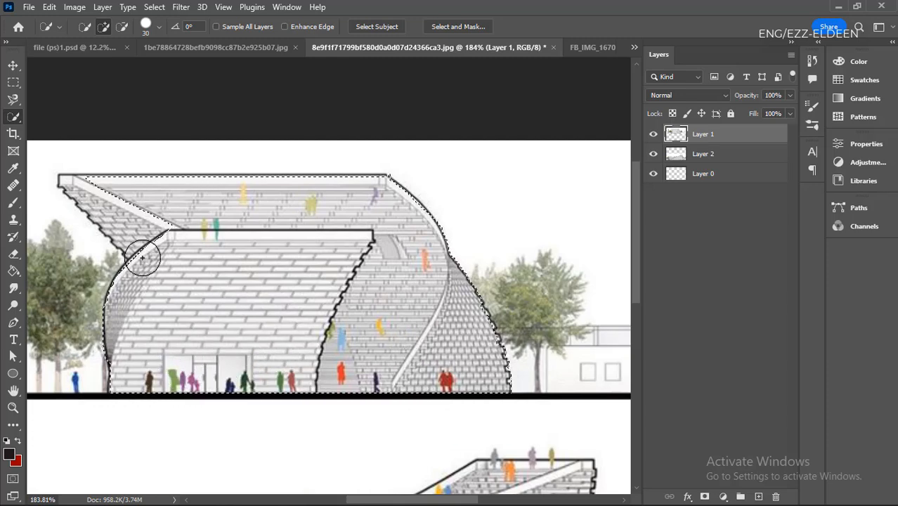
- Extend the quick selection over the pointed brick wing at the building's upper left
{"action": "scroll", "coordinate": [113, 235], "scroll_direction": "up", "scroll_amount": 5}
{"action": "scroll", "coordinate": [495, 309], "scroll_direction": "down", "scroll_amount": 5}
{"action": "scroll", "coordinate": [227, 269], "scroll_direction": "up", "scroll_amount": 5}
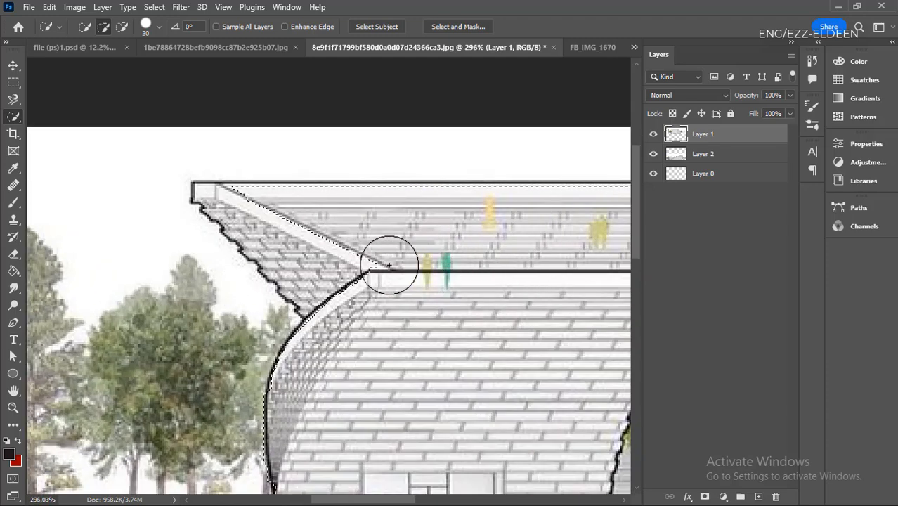
{"action": "left_click_drag", "start_coordinate": [388, 264], "coordinate": [360, 264]}
{"action": "scroll", "coordinate": [280, 347], "scroll_direction": "down", "scroll_amount": 3}
{"action": "scroll", "coordinate": [104, 277], "scroll_direction": "up", "scroll_amount": 3}
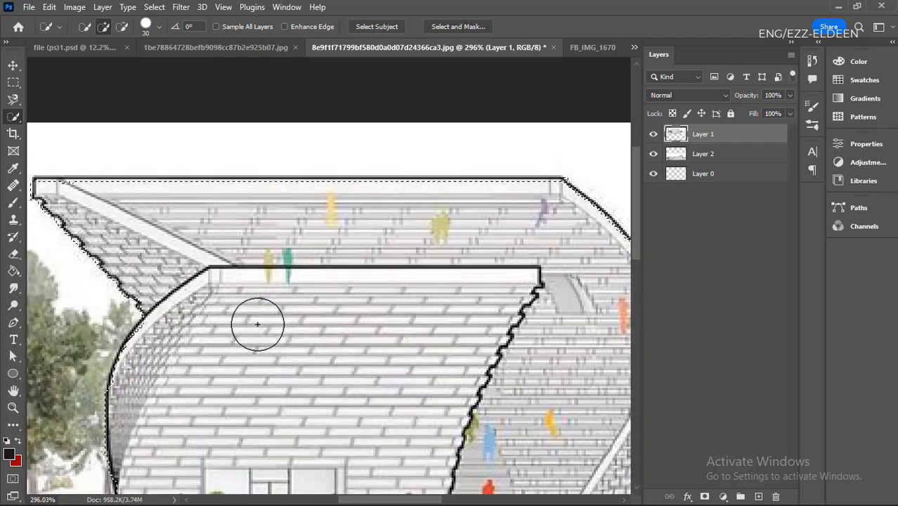
- Examine how closely the selection outline follows the edges of the curved building
{"action": "scroll", "coordinate": [346, 337], "scroll_direction": "down", "scroll_amount": 5}
{"action": "scroll", "coordinate": [576, 349], "scroll_direction": "up", "scroll_amount": 5}
{"action": "scroll", "coordinate": [576, 350], "scroll_direction": "down", "scroll_amount": 4}
{"action": "scroll", "coordinate": [551, 381], "scroll_direction": "up", "scroll_amount": 4}
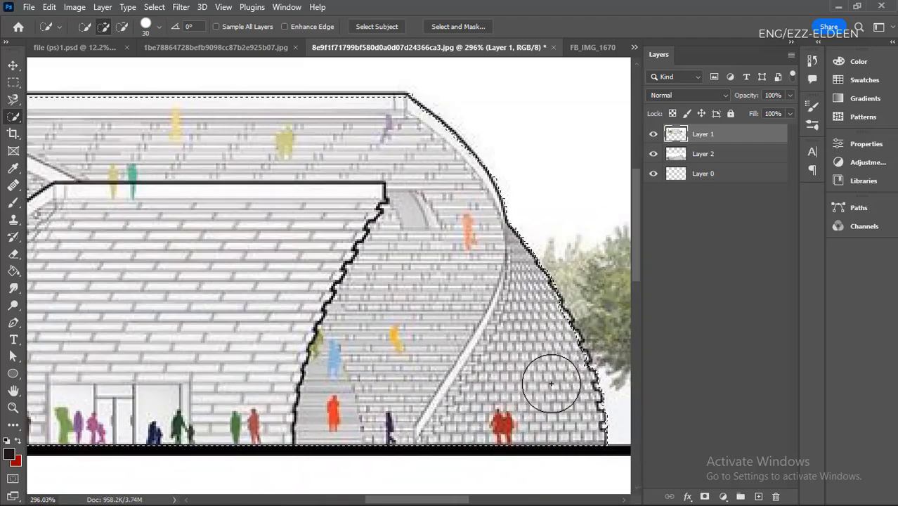
{"action": "scroll", "coordinate": [564, 352], "scroll_direction": "up", "scroll_amount": 3}
{"action": "scroll", "coordinate": [565, 326], "scroll_direction": "up", "scroll_amount": 3}
{"action": "scroll", "coordinate": [470, 360], "scroll_direction": "down", "scroll_amount": 2}
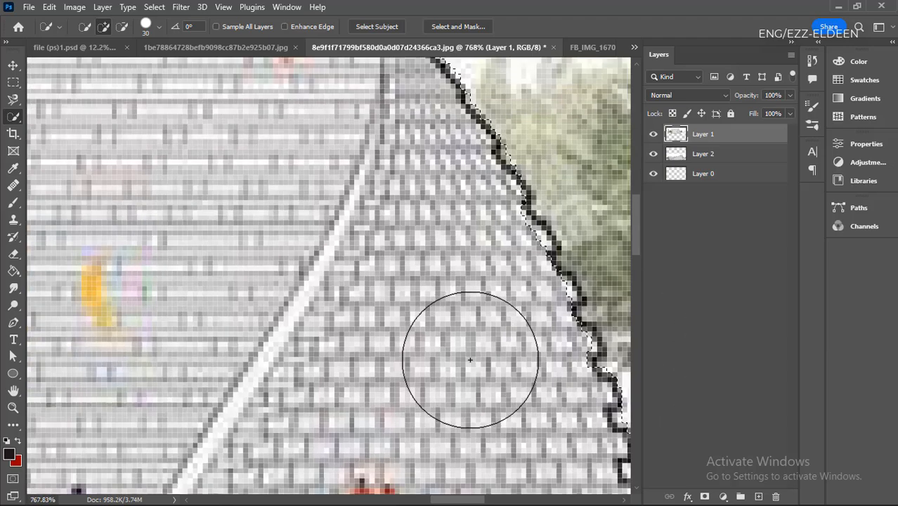
{"action": "scroll", "coordinate": [425, 296], "scroll_direction": "down", "scroll_amount": 2}
{"action": "scroll", "coordinate": [425, 295], "scroll_direction": "down", "scroll_amount": 4}
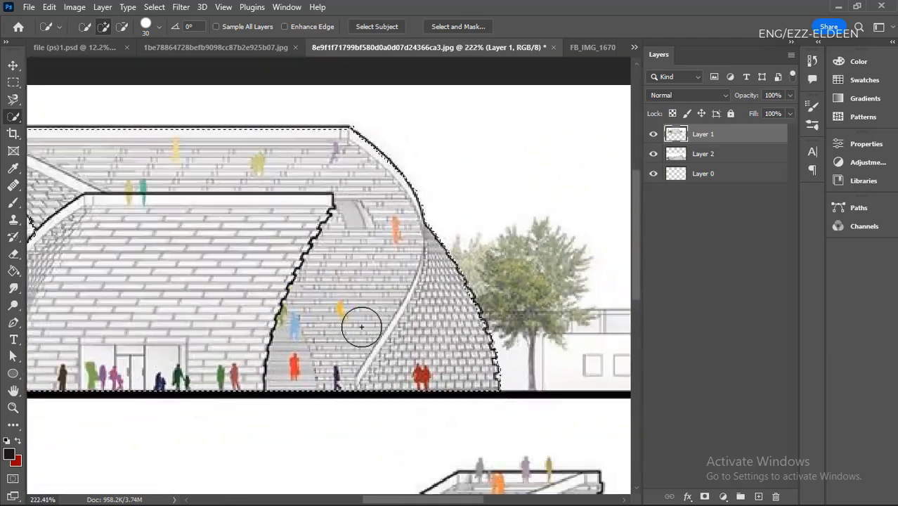
{"action": "scroll", "coordinate": [383, 328], "scroll_direction": "up", "scroll_amount": 1}
{"action": "scroll", "coordinate": [127, 210], "scroll_direction": "up", "scroll_amount": 1}
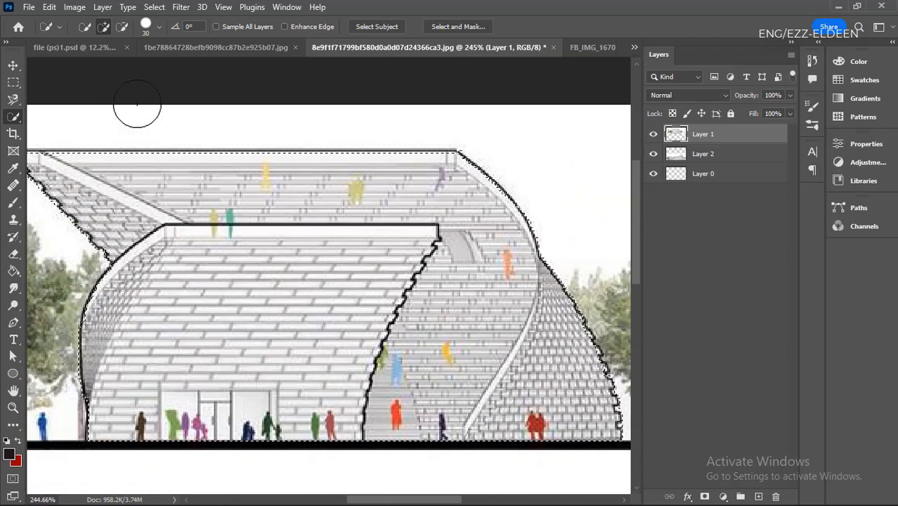
- Set the Quick Selection brush size to 60 px
{"action": "left_click", "coordinate": [160, 28]}
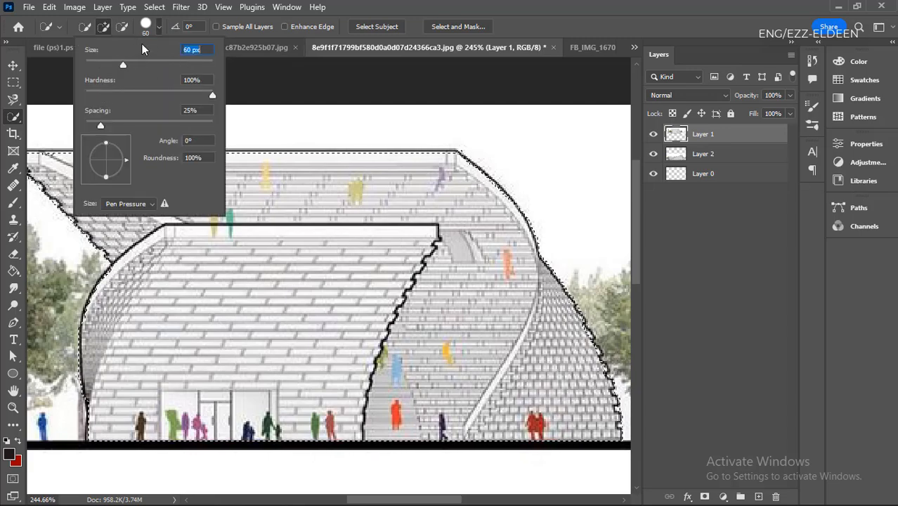
{"action": "key", "text": "Return"}
{"action": "scroll", "coordinate": [334, 282], "scroll_direction": "down", "scroll_amount": 2}
{"action": "scroll", "coordinate": [302, 260], "scroll_direction": "up", "scroll_amount": 2}
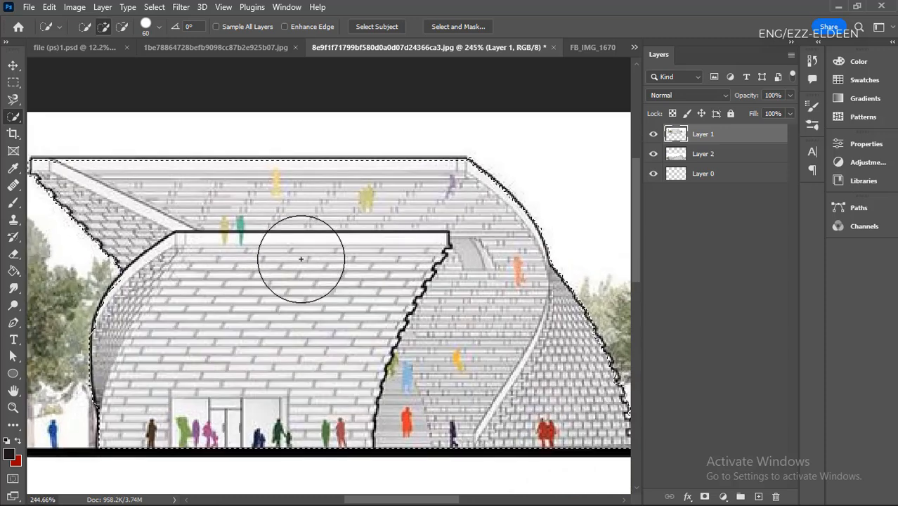
- Subtract the front curved brick block from the building's quick selection using a 35 px brush
{"action": "left_click", "coordinate": [124, 29]}
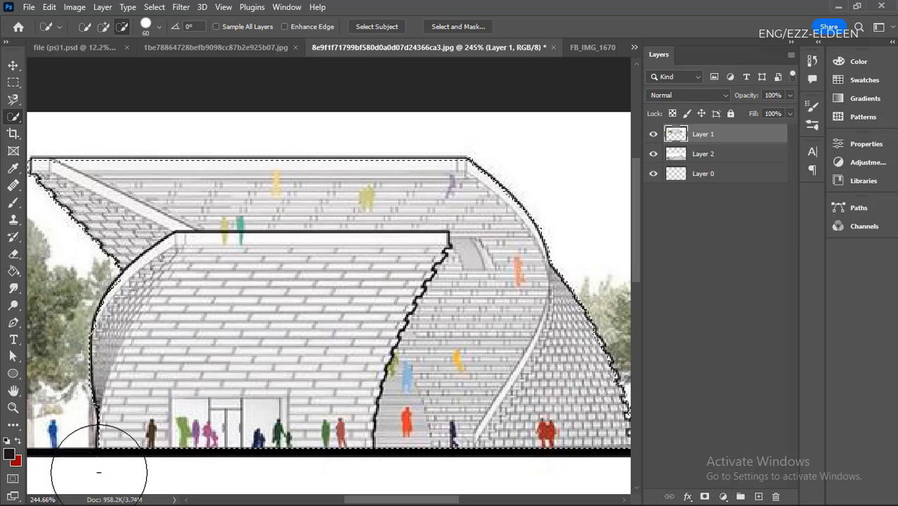
{"action": "key", "text": "bracketleft"}
{"action": "key", "text": "bracketleft"}
{"action": "key", "text": "bracketleft"}
{"action": "left_click", "coordinate": [105, 449]}
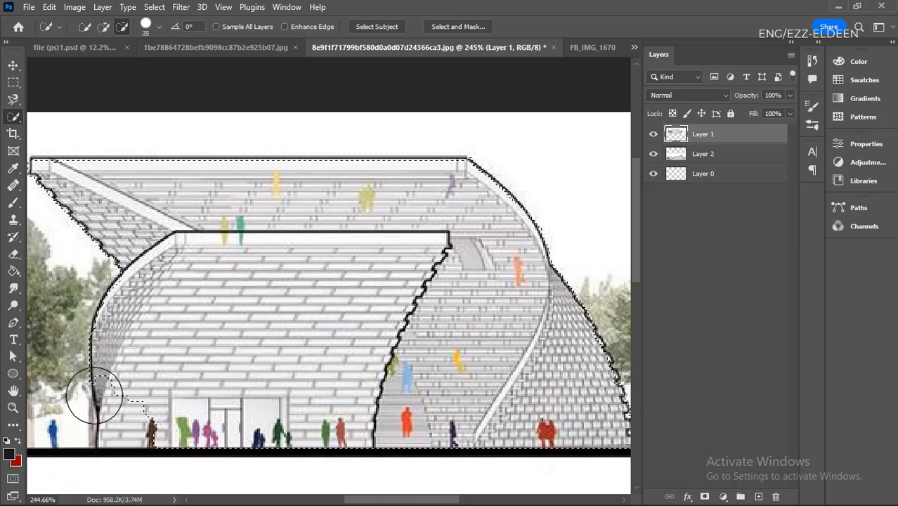
{"action": "mouse_move", "coordinate": [95, 396]}
{"action": "left_mouse_down"}
{"action": "mouse_move", "coordinate": [142, 344]}
{"action": "mouse_move", "coordinate": [119, 422]}
{"action": "mouse_move", "coordinate": [222, 416]}
{"action": "mouse_move", "coordinate": [254, 392]}
{"action": "mouse_move", "coordinate": [241, 468]}
{"action": "mouse_move", "coordinate": [289, 431]}
{"action": "mouse_move", "coordinate": [329, 381]}
{"action": "mouse_move", "coordinate": [311, 487]}
{"action": "mouse_move", "coordinate": [321, 391]}
{"action": "mouse_move", "coordinate": [346, 330]}
{"action": "mouse_move", "coordinate": [341, 348]}
{"action": "mouse_move", "coordinate": [340, 339]}
{"action": "mouse_move", "coordinate": [401, 266]}
{"action": "mouse_move", "coordinate": [214, 285]}
{"action": "mouse_move", "coordinate": [182, 377]}
{"action": "mouse_move", "coordinate": [157, 376]}
{"action": "mouse_move", "coordinate": [264, 383]}
{"action": "mouse_move", "coordinate": [303, 363]}
{"action": "mouse_move", "coordinate": [316, 318]}
{"action": "mouse_move", "coordinate": [299, 305]}
{"action": "mouse_move", "coordinate": [335, 269]}
{"action": "mouse_move", "coordinate": [181, 272]}
{"action": "mouse_move", "coordinate": [254, 255]}
{"action": "mouse_move", "coordinate": [347, 263]}
{"action": "mouse_move", "coordinate": [395, 256]}
{"action": "mouse_move", "coordinate": [370, 276]}
{"action": "left_mouse_up"}
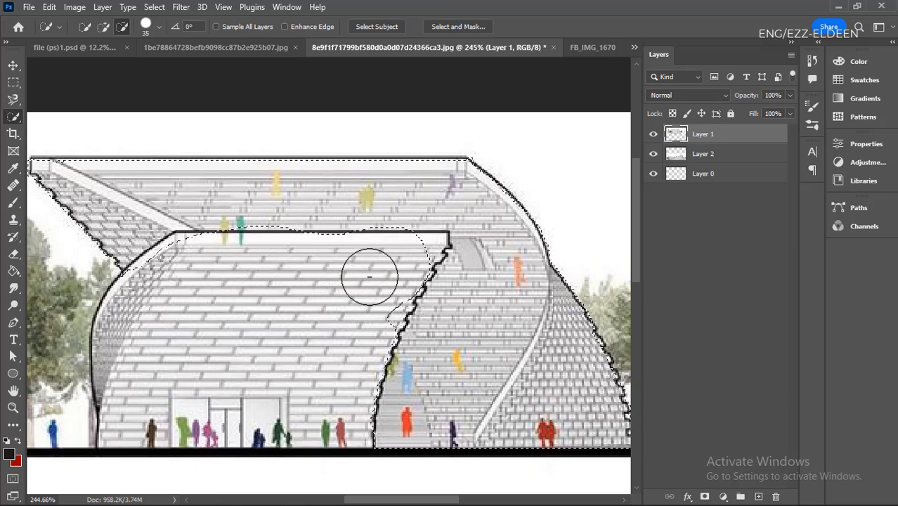
{"action": "scroll", "coordinate": [192, 366], "scroll_direction": "down", "scroll_amount": 5}
{"action": "scroll", "coordinate": [396, 405], "scroll_direction": "up", "scroll_amount": 6}
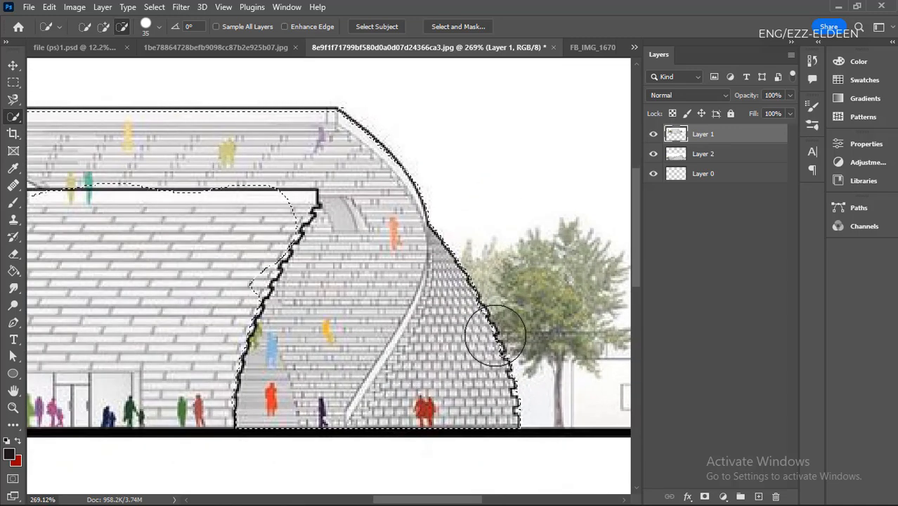
{"action": "scroll", "coordinate": [495, 335], "scroll_direction": "down", "scroll_amount": 4}
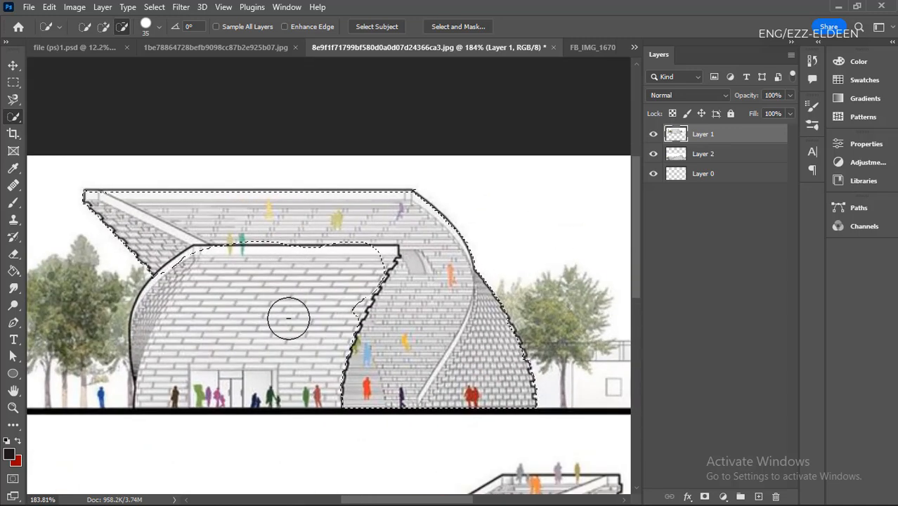
- Clear the building selection and switch to the Magic Wand tool
{"action": "key", "text": "ctrl+d"}
{"action": "right_click", "coordinate": [15, 117]}
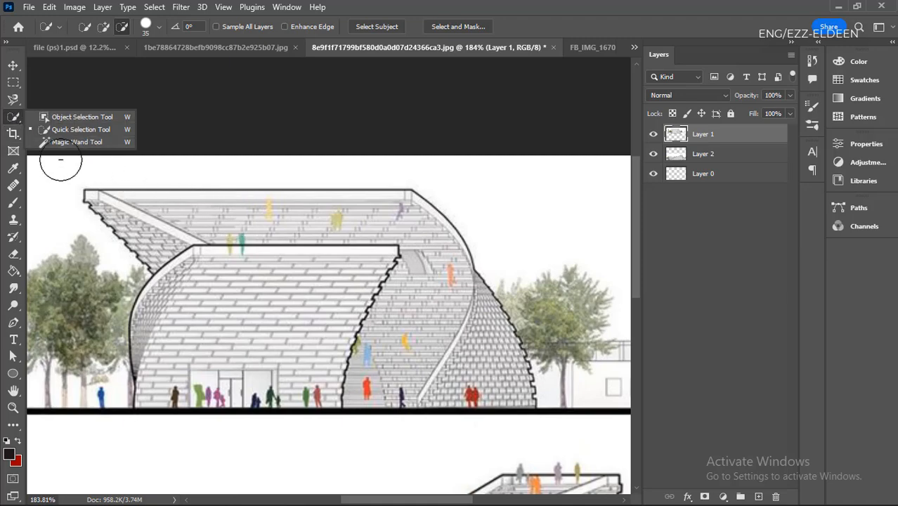
{"action": "left_click", "coordinate": [77, 142]}
{"action": "scroll", "coordinate": [150, 220], "scroll_direction": "down", "scroll_amount": 1}
{"action": "scroll", "coordinate": [150, 220], "scroll_direction": "up", "scroll_amount": 2}
{"action": "scroll", "coordinate": [197, 295], "scroll_direction": "down", "scroll_amount": 3}
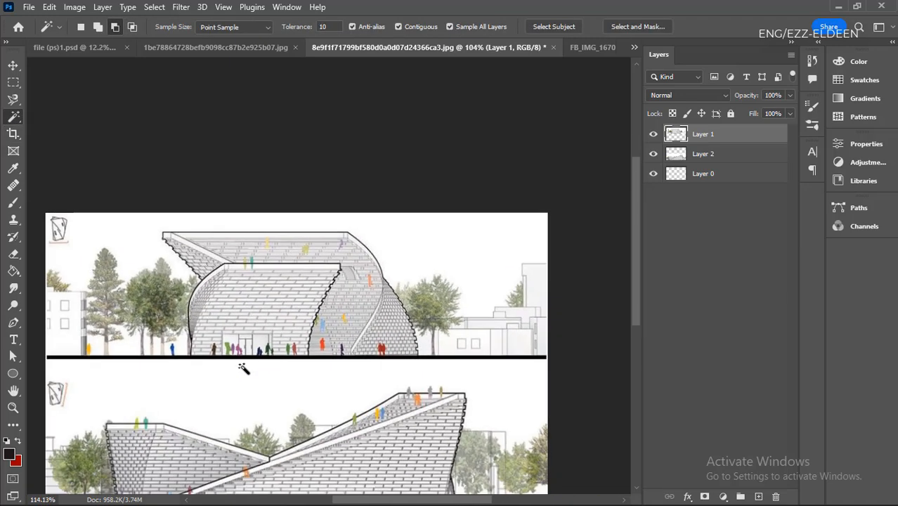
{"action": "scroll", "coordinate": [243, 367], "scroll_direction": "up", "scroll_amount": 3}
{"action": "scroll", "coordinate": [316, 373], "scroll_direction": "down", "scroll_amount": 4}
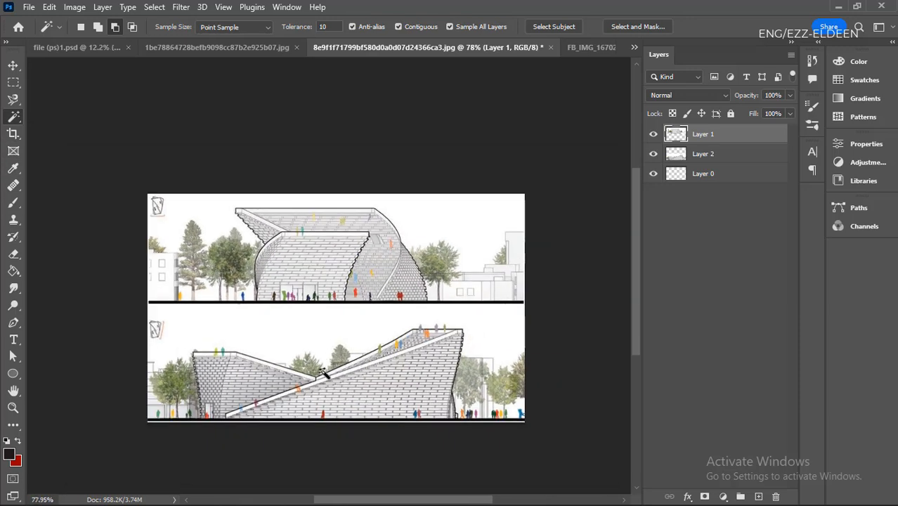
{"action": "scroll", "coordinate": [316, 372], "scroll_direction": "up", "scroll_amount": 3}
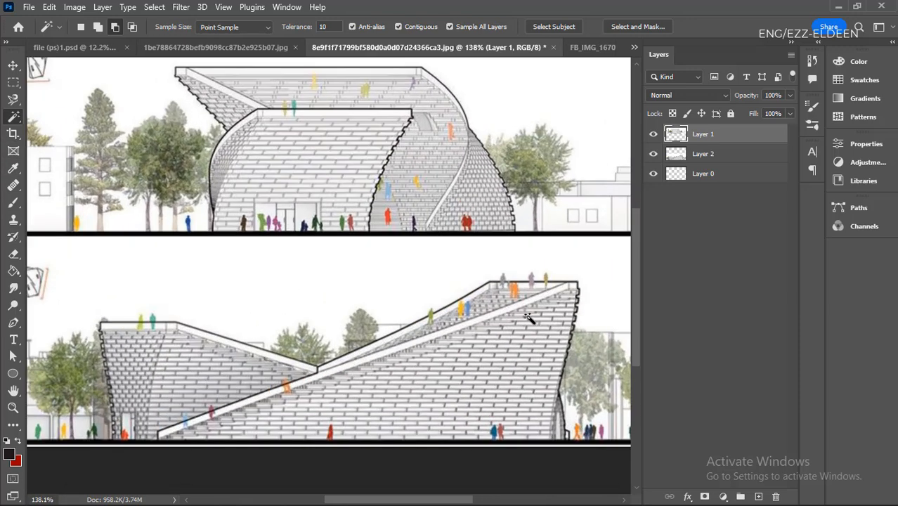
- Build a Magic Wand selection at tolerance 10 over the red figures' upper bodies in the upper elevation, adding each red shade
{"action": "scroll", "coordinate": [492, 208], "scroll_direction": "up", "scroll_amount": 10}
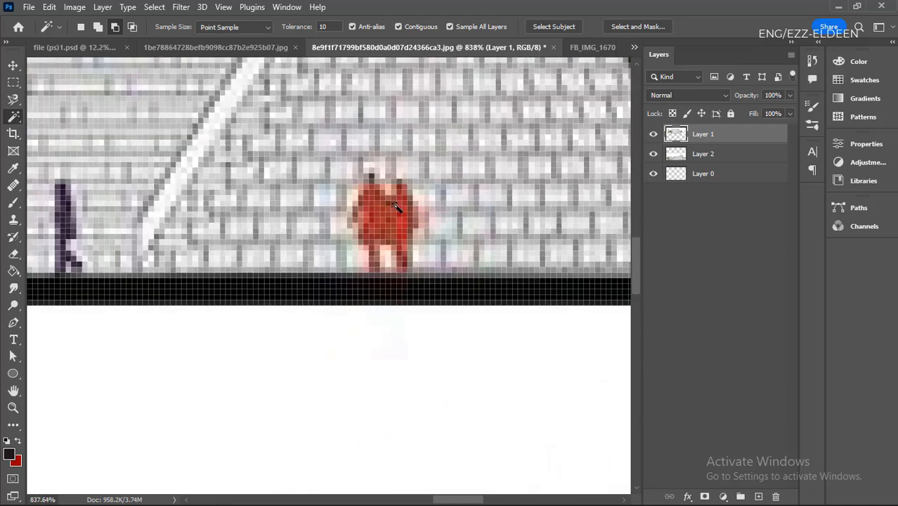
{"action": "scroll", "coordinate": [414, 229], "scroll_direction": "up", "scroll_amount": 1}
{"action": "scroll", "coordinate": [376, 219], "scroll_direction": "up", "scroll_amount": 1}
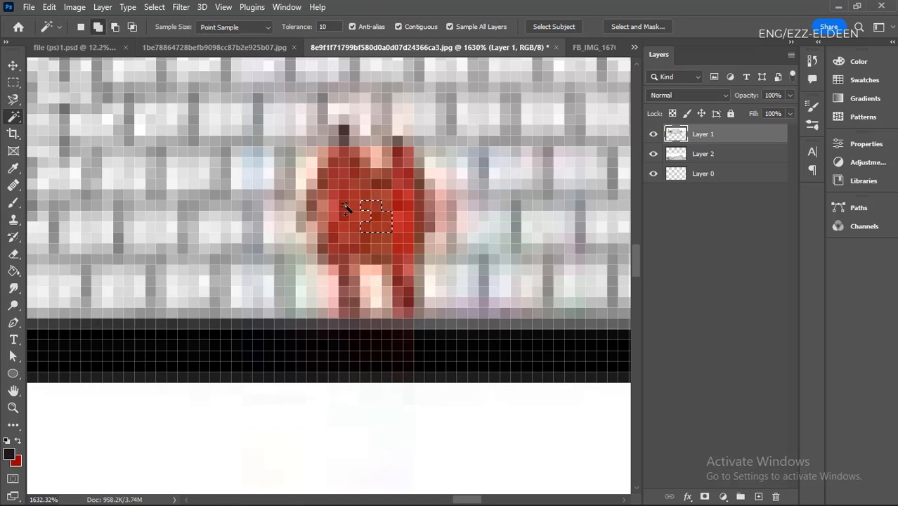
{"action": "left_click", "coordinate": [405, 188]}
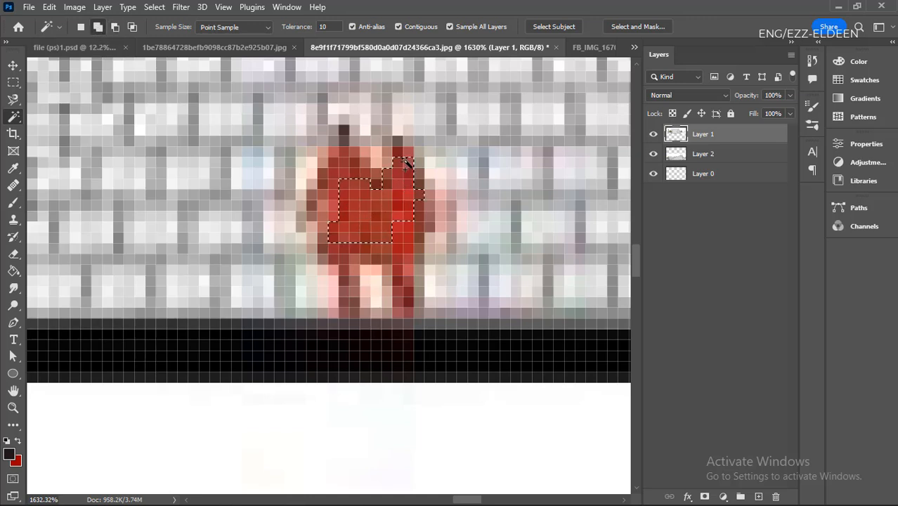
{"action": "left_click", "coordinate": [357, 171]}
{"action": "left_click", "coordinate": [344, 156]}
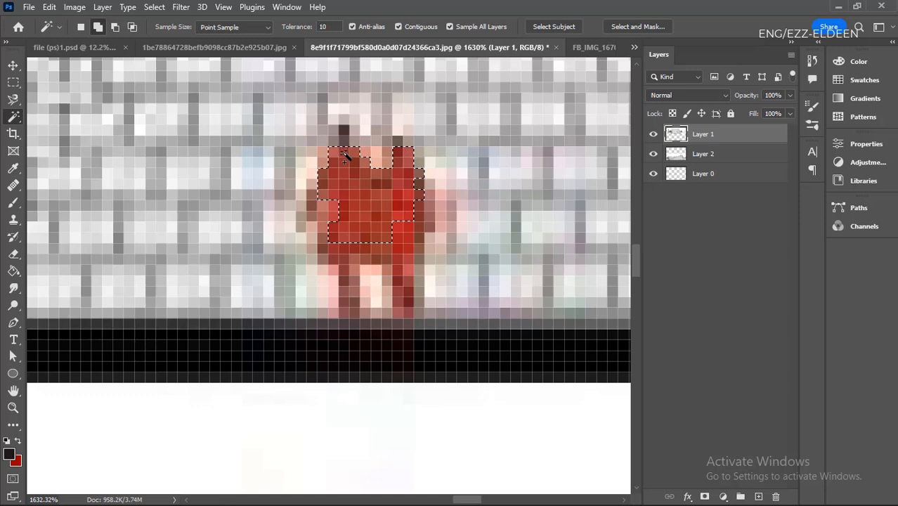
{"action": "left_click", "coordinate": [334, 213]}
{"action": "left_click", "coordinate": [337, 242]}
{"action": "left_click", "coordinate": [353, 256]}
{"action": "left_click", "coordinate": [351, 277]}
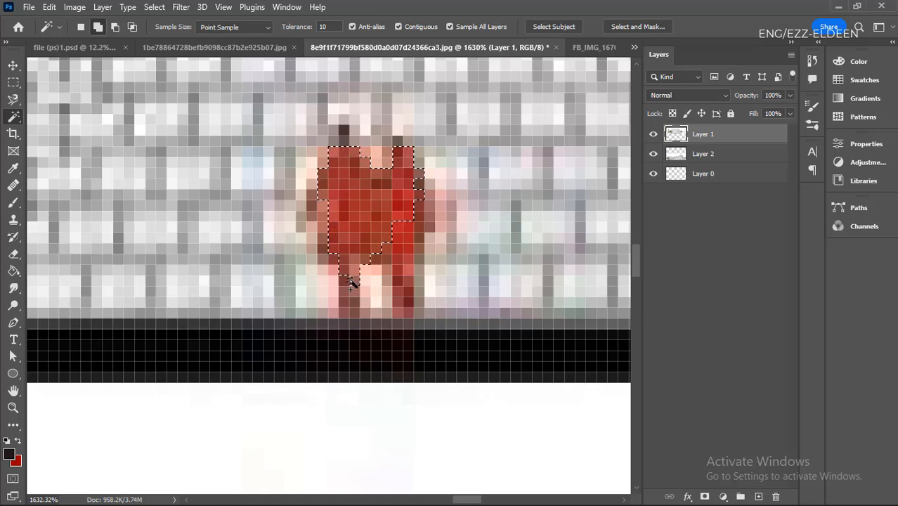
- Add the red figures' lower bodies and legs to the Magic Wand selection
{"action": "left_click", "coordinate": [379, 258]}
{"action": "left_click", "coordinate": [401, 240]}
{"action": "left_click", "coordinate": [404, 258]}
{"action": "left_click", "coordinate": [405, 279]}
{"action": "left_click", "coordinate": [350, 295]}
{"action": "scroll", "coordinate": [349, 280], "scroll_direction": "down", "scroll_amount": 5}
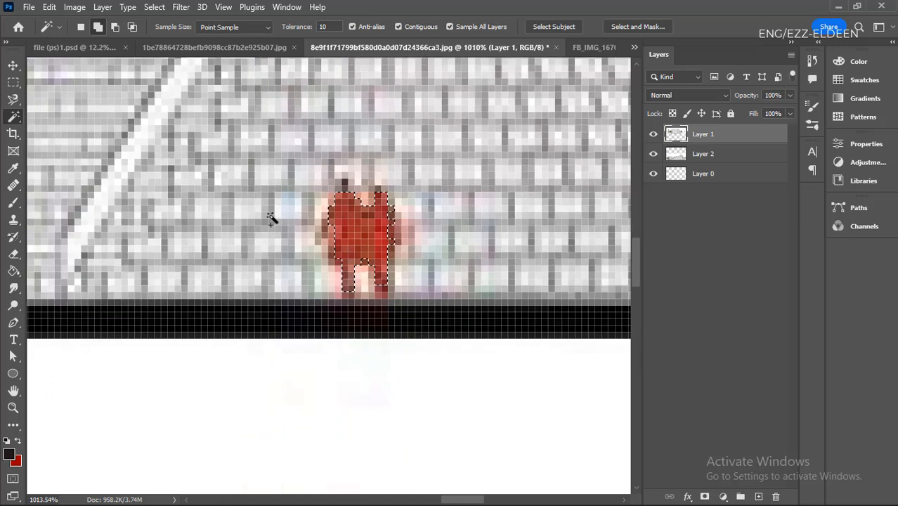
{"action": "scroll", "coordinate": [271, 218], "scroll_direction": "down", "scroll_amount": 5}
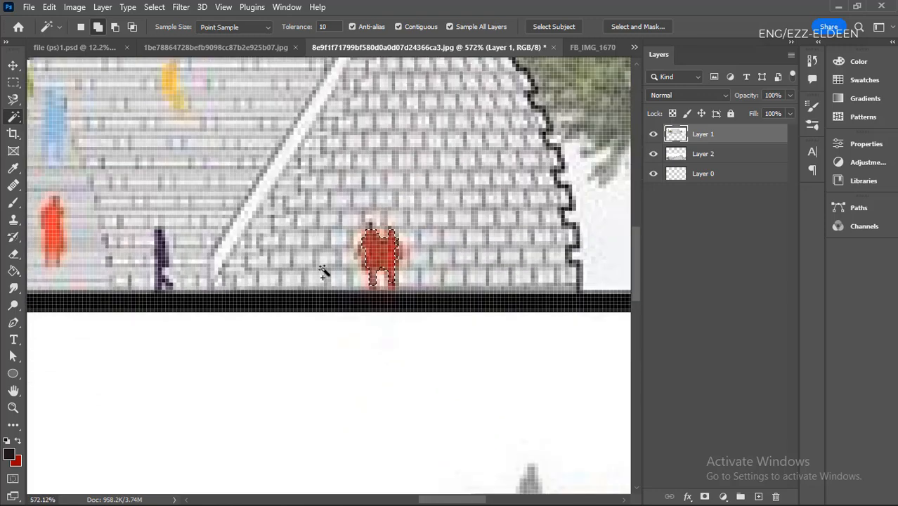
{"action": "scroll", "coordinate": [306, 200], "scroll_direction": "up", "scroll_amount": 1}
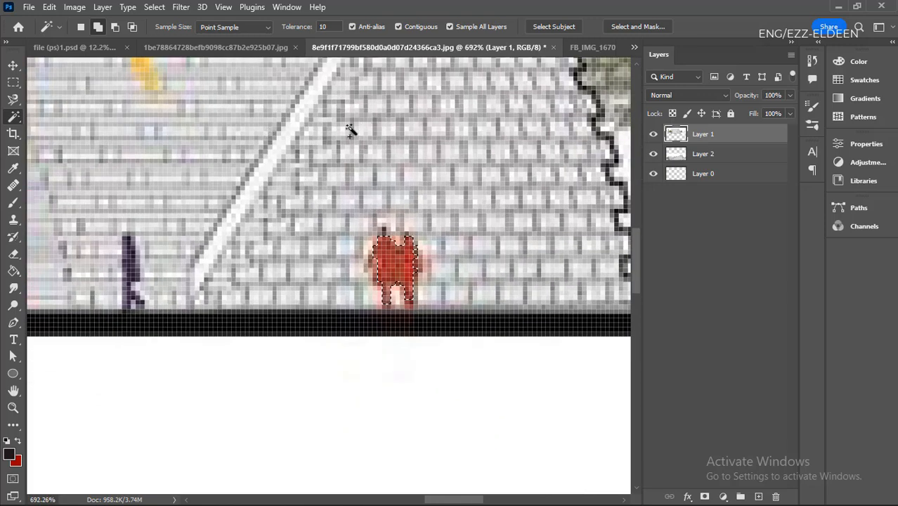
- Try adding the dark figure beside the white ramp to the selection and subtracting it, and clear the selection
{"action": "left_click", "coordinate": [97, 27]}
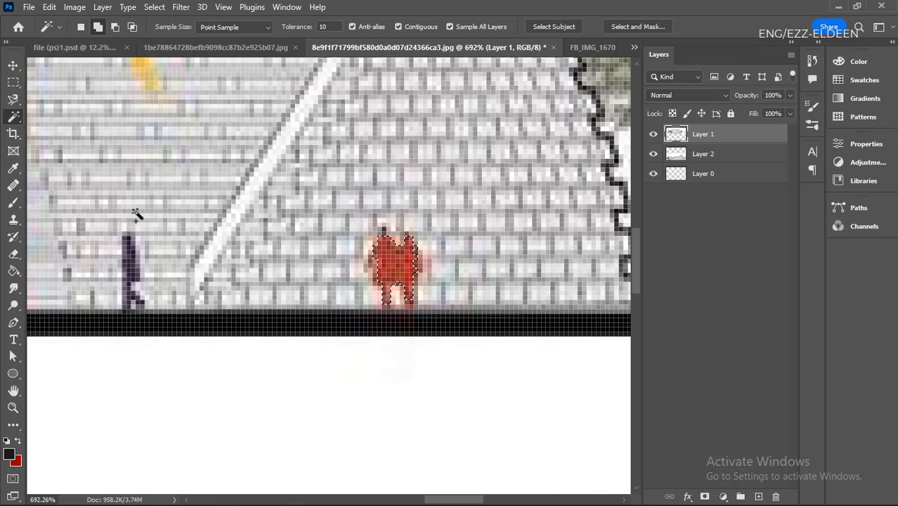
{"action": "left_click", "coordinate": [129, 250]}
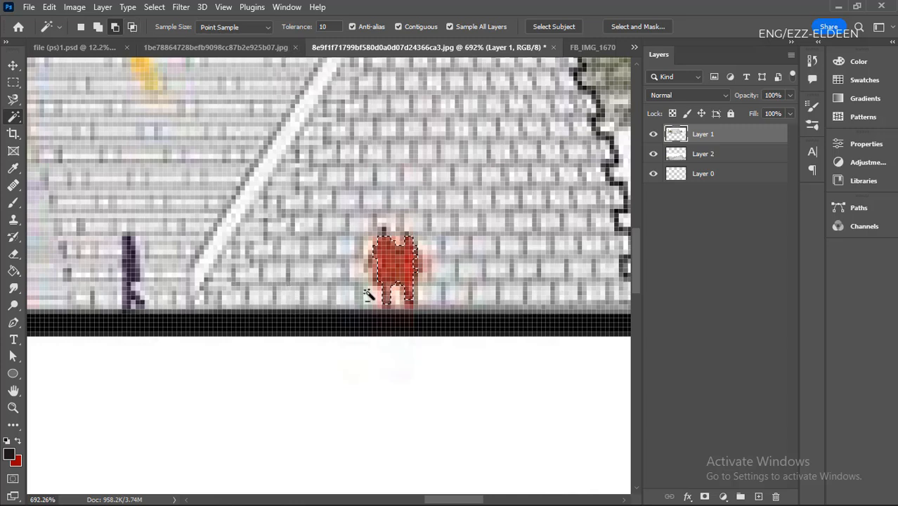
{"action": "key", "text": "ctrl+d"}
{"action": "scroll", "coordinate": [381, 297], "scroll_direction": "down", "scroll_amount": 6, "text": "alt"}
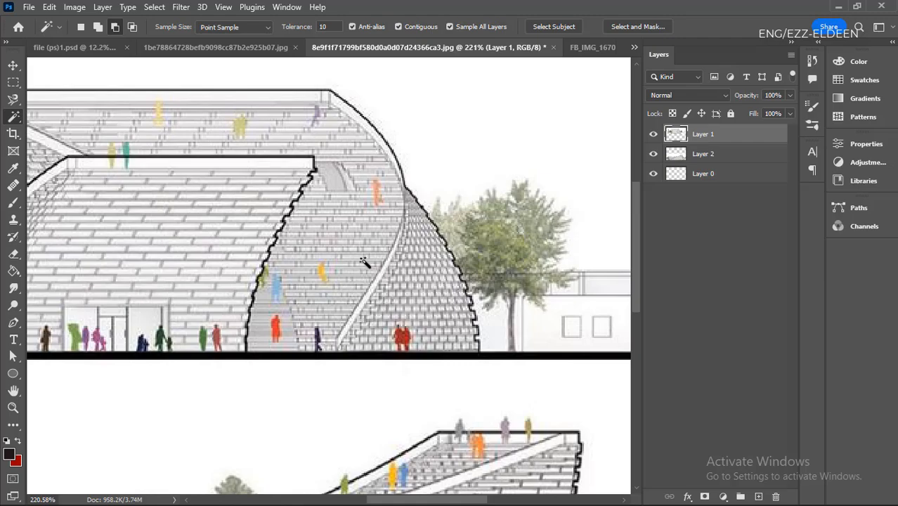
- Activate Layer 2 and select the white sky above the lower building with the Magic Wand at tolerance 10
{"action": "scroll", "coordinate": [425, 342], "scroll_direction": "down", "scroll_amount": 4}
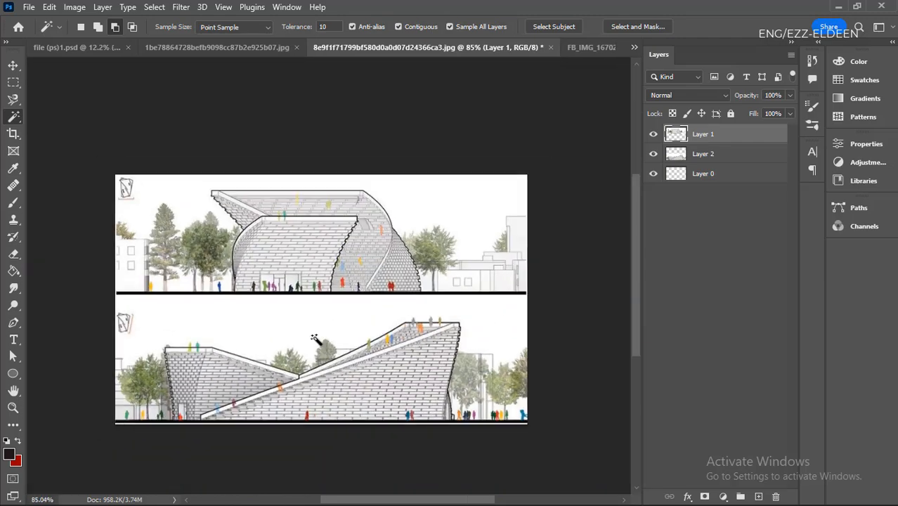
{"action": "scroll", "coordinate": [426, 370], "scroll_direction": "up", "scroll_amount": 3}
{"action": "scroll", "coordinate": [561, 290], "scroll_direction": "down", "scroll_amount": 3}
{"action": "scroll", "coordinate": [361, 311], "scroll_direction": "up", "scroll_amount": 3}
{"action": "scroll", "coordinate": [374, 309], "scroll_direction": "down", "scroll_amount": 3}
{"action": "scroll", "coordinate": [501, 314], "scroll_direction": "up", "scroll_amount": 3}
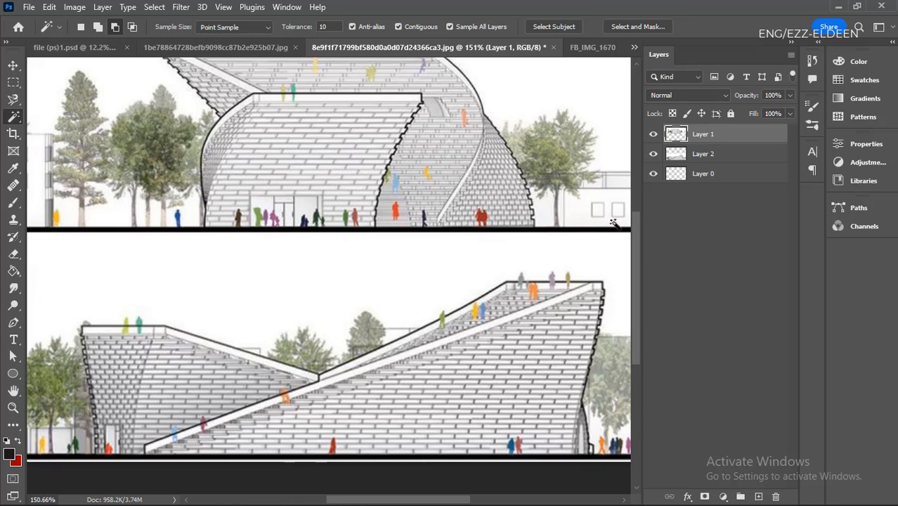
{"action": "left_click", "coordinate": [735, 158]}
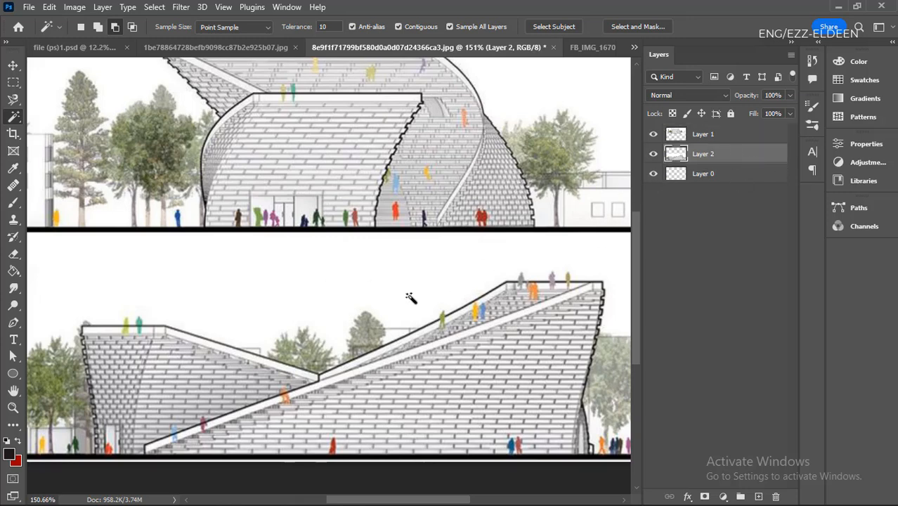
{"action": "left_click", "coordinate": [291, 281]}
{"action": "scroll", "coordinate": [331, 299], "scroll_direction": "down", "scroll_amount": 3}
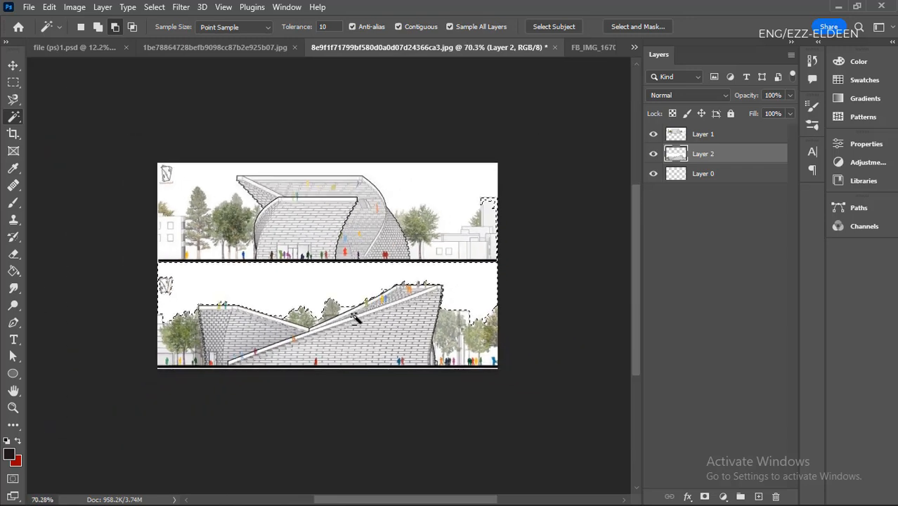
{"action": "scroll", "coordinate": [421, 330], "scroll_direction": "up", "scroll_amount": 2}
{"action": "scroll", "coordinate": [460, 343], "scroll_direction": "down", "scroll_amount": 2}
{"action": "scroll", "coordinate": [357, 215], "scroll_direction": "up", "scroll_amount": 3}
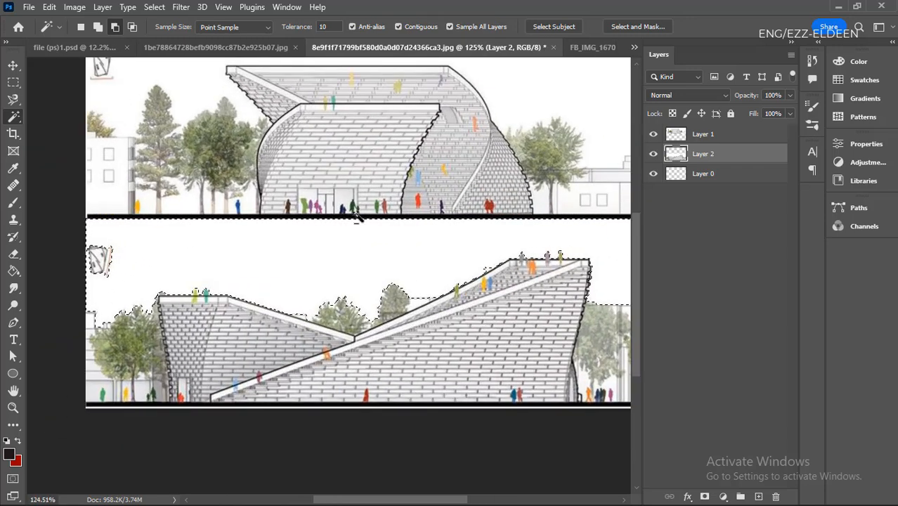
{"action": "scroll", "coordinate": [337, 265], "scroll_direction": "down", "scroll_amount": 3}
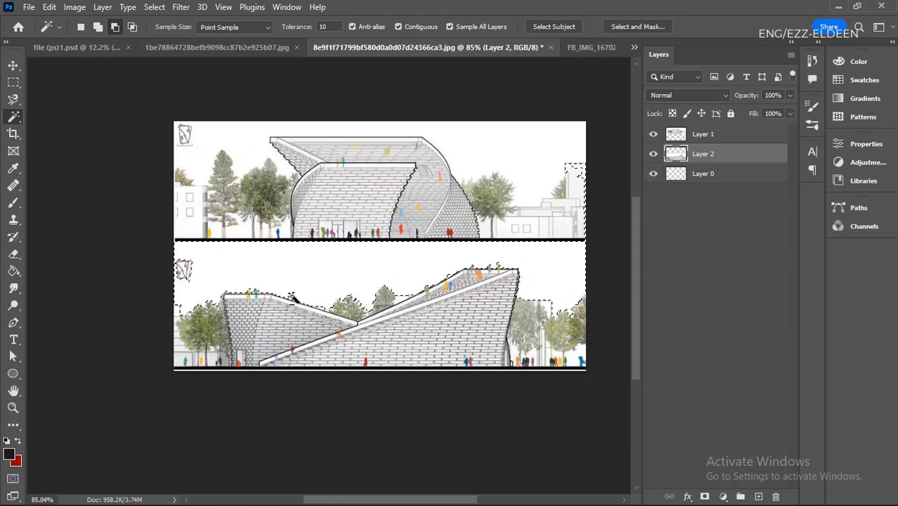
- Clear the selection, reselect the sky above the lower building with the Magic Wand at tolerance 50, and deselect it
{"action": "key", "text": "ctrl+d"}
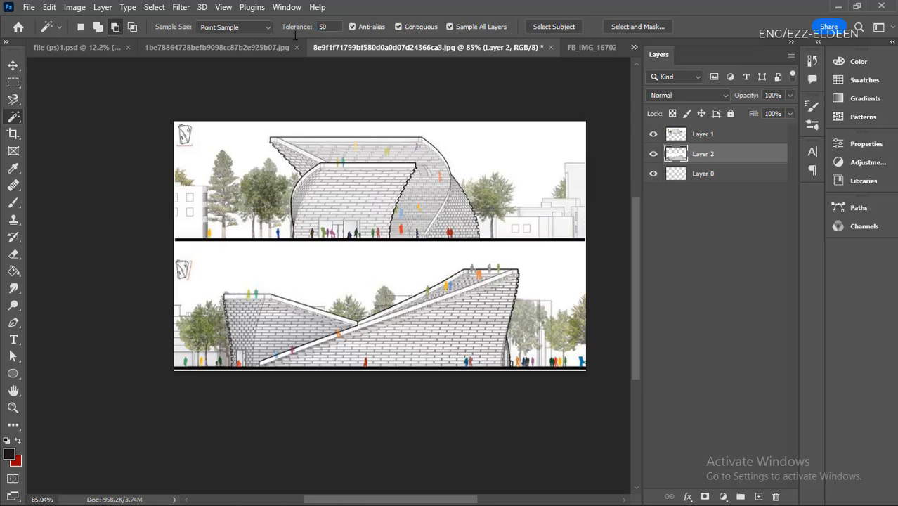
{"action": "left_click", "coordinate": [358, 271]}
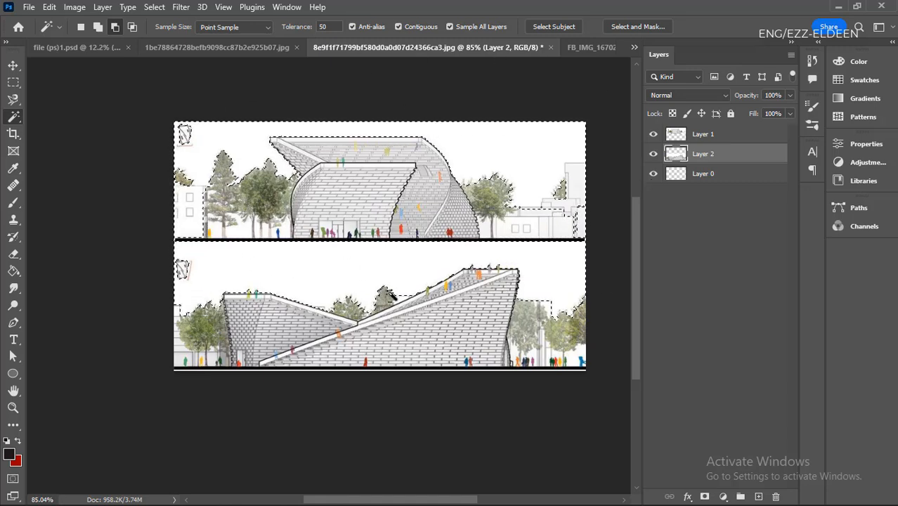
{"action": "key", "text": "ctrl+d"}
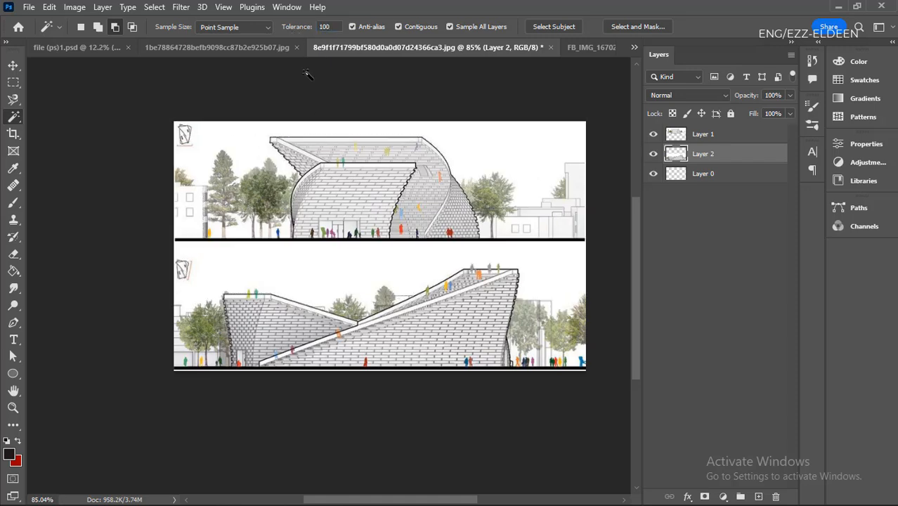
- Set the Magic Wand tolerance to 100 and select the white sky above the lower building
{"action": "left_click", "coordinate": [310, 265]}
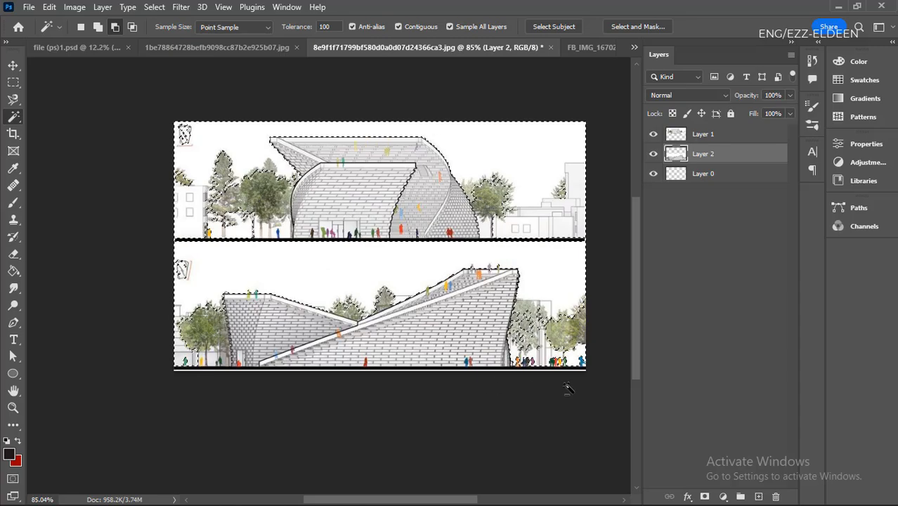
{"action": "scroll", "coordinate": [567, 387], "scroll_direction": "up", "scroll_amount": 3}
{"action": "scroll", "coordinate": [575, 360], "scroll_direction": "down", "scroll_amount": 3}
{"action": "scroll", "coordinate": [331, 443], "scroll_direction": "up", "scroll_amount": 2}
{"action": "scroll", "coordinate": [496, 433], "scroll_direction": "down", "scroll_amount": 4}
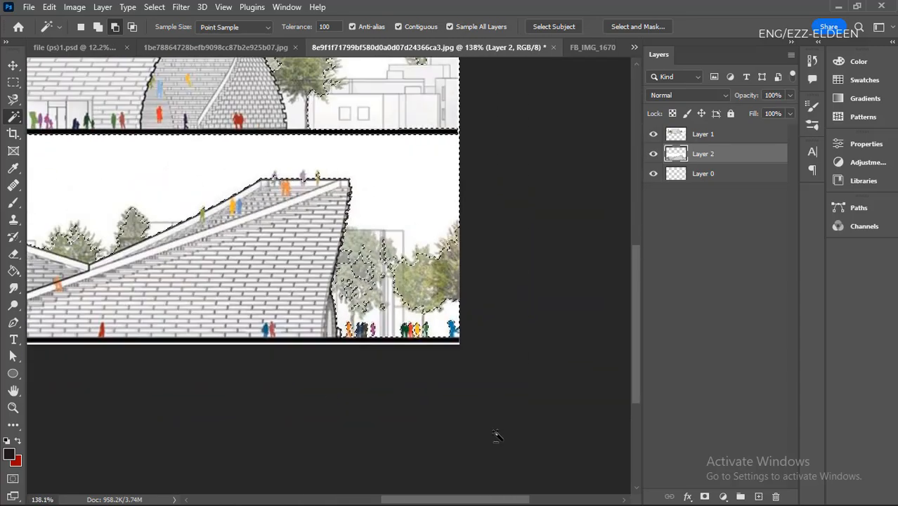
{"action": "scroll", "coordinate": [335, 163], "scroll_direction": "down", "scroll_amount": 1}
{"action": "scroll", "coordinate": [115, 211], "scroll_direction": "up", "scroll_amount": 6}
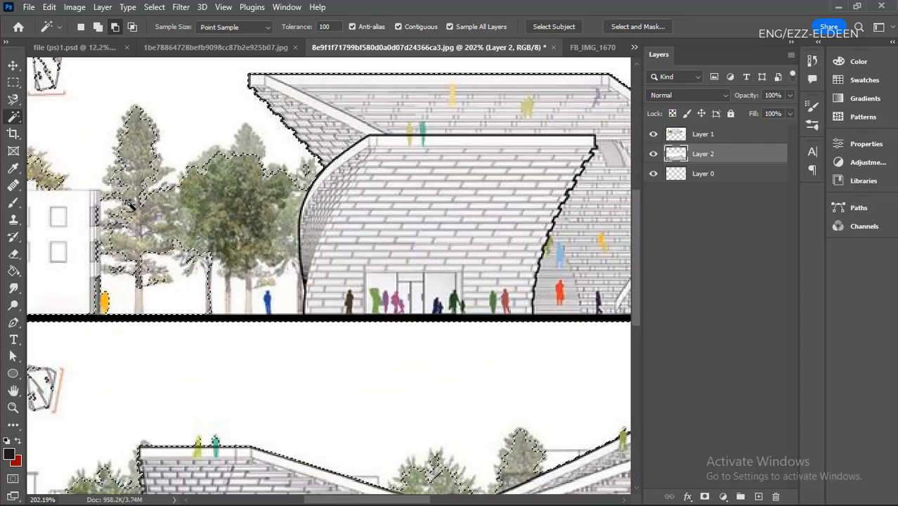
{"action": "scroll", "coordinate": [193, 260], "scroll_direction": "down", "scroll_amount": 5}
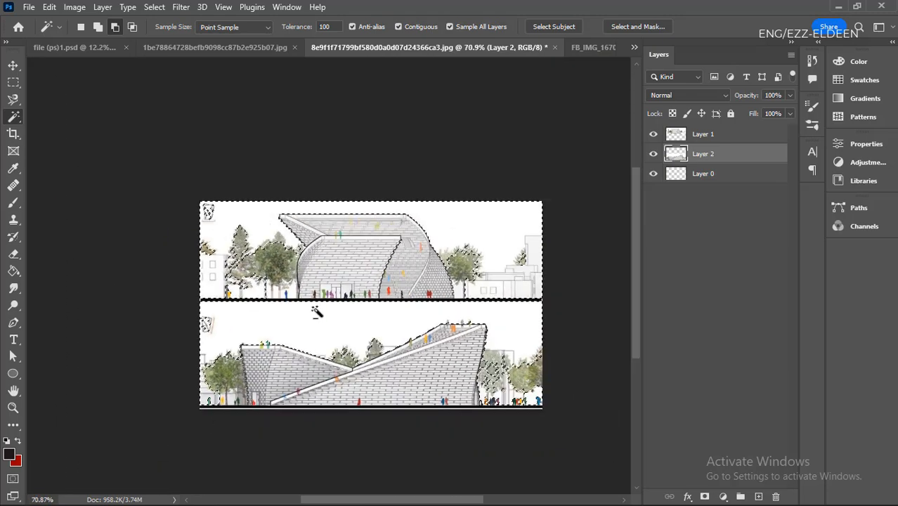
- Set the Magic Wand tolerance to 138 and examine the sky selection's edges around both buildings
{"action": "scroll", "coordinate": [393, 298], "scroll_direction": "up", "scroll_amount": 2}
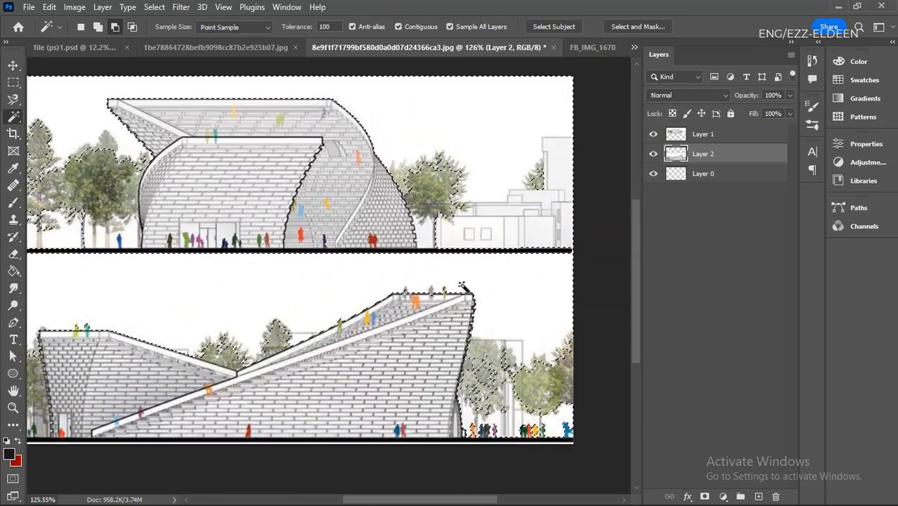
{"action": "scroll", "coordinate": [413, 271], "scroll_direction": "down", "scroll_amount": 1}
{"action": "scroll", "coordinate": [255, 277], "scroll_direction": "up", "scroll_amount": 2}
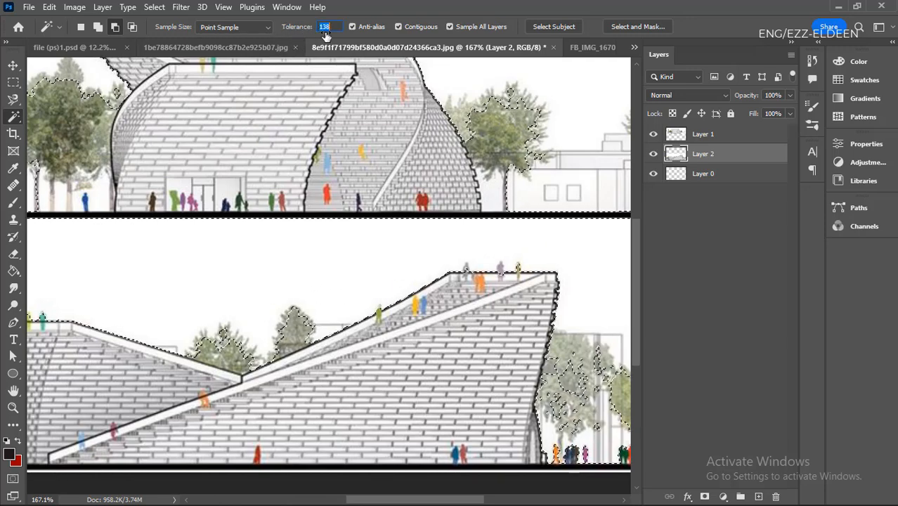
{"action": "left_click_drag", "start_coordinate": [326, 34], "coordinate": [327, 33]}
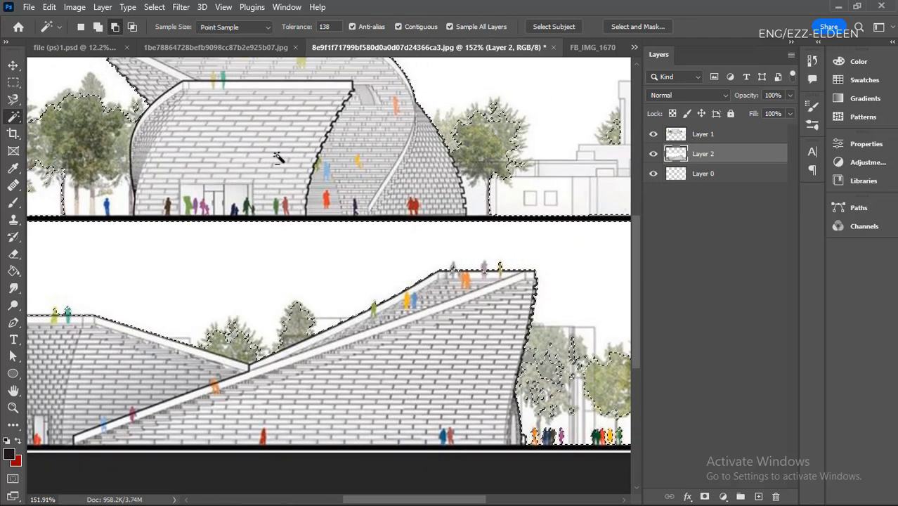
{"action": "scroll", "coordinate": [322, 295], "scroll_direction": "down", "scroll_amount": 4}
{"action": "scroll", "coordinate": [303, 246], "scroll_direction": "up", "scroll_amount": 1}
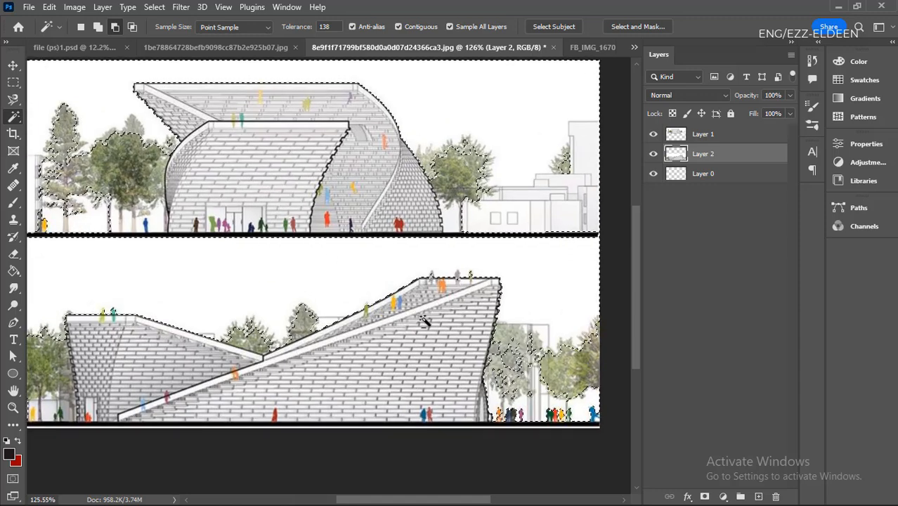
{"action": "scroll", "coordinate": [425, 321], "scroll_direction": "down", "scroll_amount": 2}
{"action": "scroll", "coordinate": [177, 256], "scroll_direction": "up", "scroll_amount": 2}
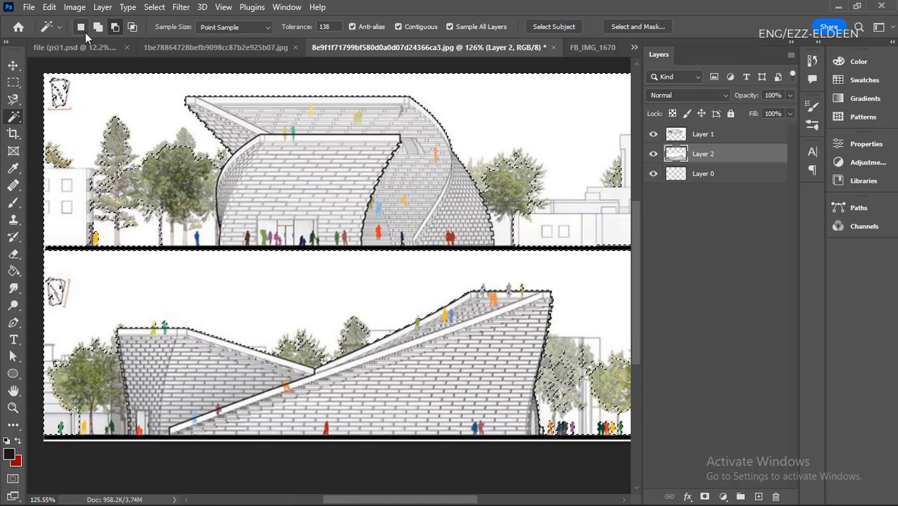
- Switch the Magic Wand to intersect mode with tolerance 20 and intersect the current selection with the white sky
{"action": "left_click", "coordinate": [134, 30]}
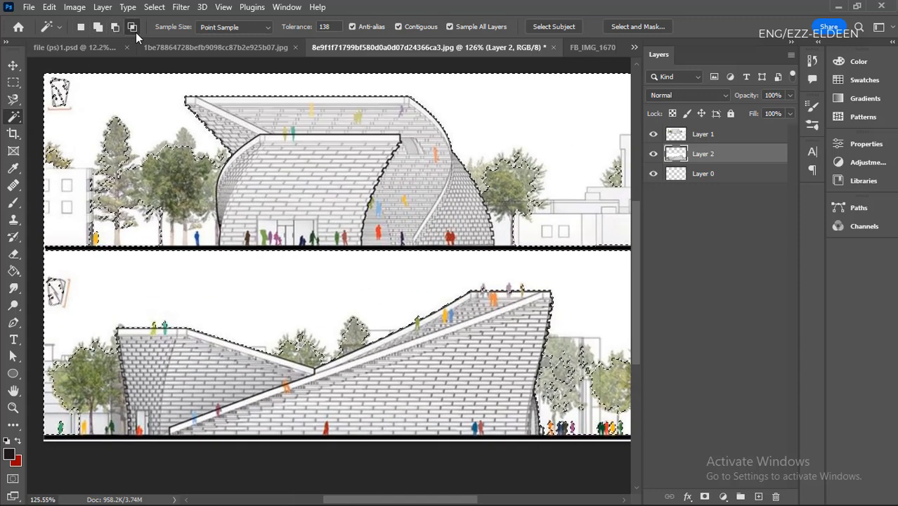
{"action": "left_click", "coordinate": [327, 26]}
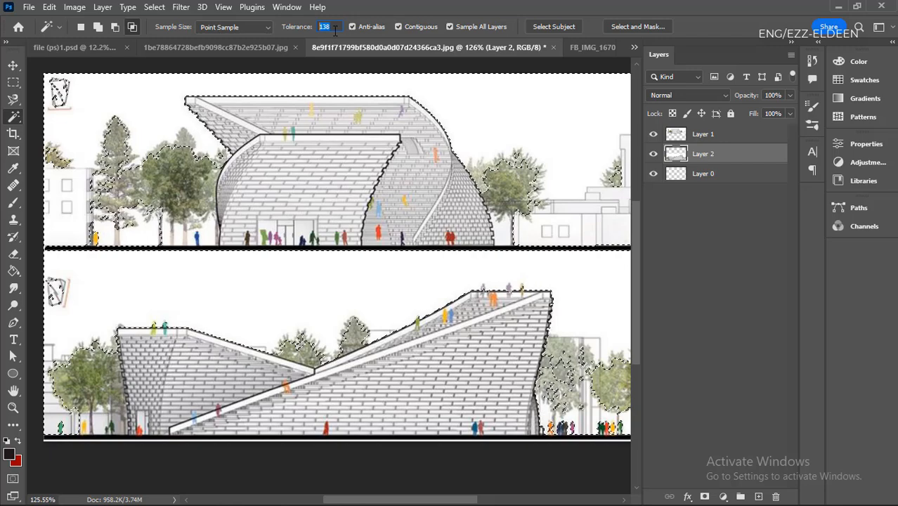
{"action": "type", "text": "20"}
{"action": "scroll", "coordinate": [291, 257], "scroll_direction": "down", "scroll_amount": 2}
{"action": "scroll", "coordinate": [316, 274], "scroll_direction": "up", "scroll_amount": 1}
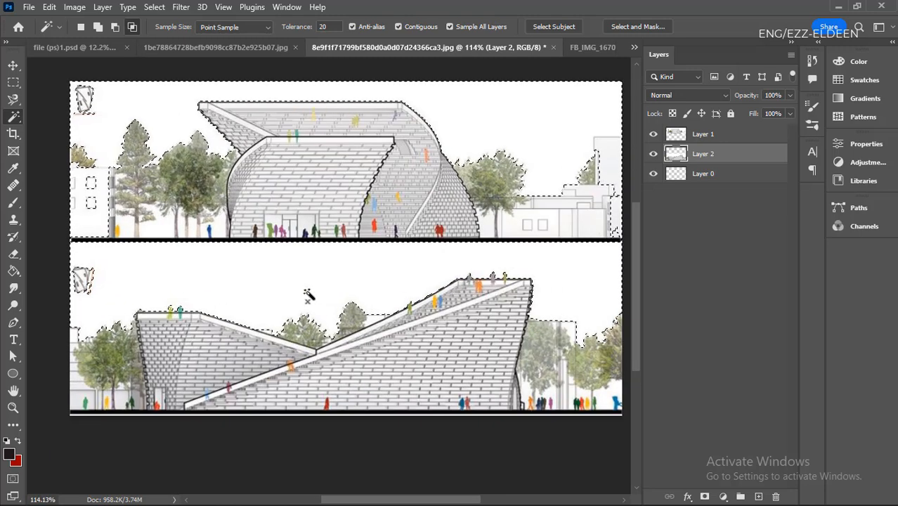
- Examine the sky selection's edge around the trees and figures beside the lower building, and clear the selection
{"action": "scroll", "coordinate": [513, 179], "scroll_direction": "down", "scroll_amount": 1}
{"action": "scroll", "coordinate": [549, 365], "scroll_direction": "up", "scroll_amount": 3}
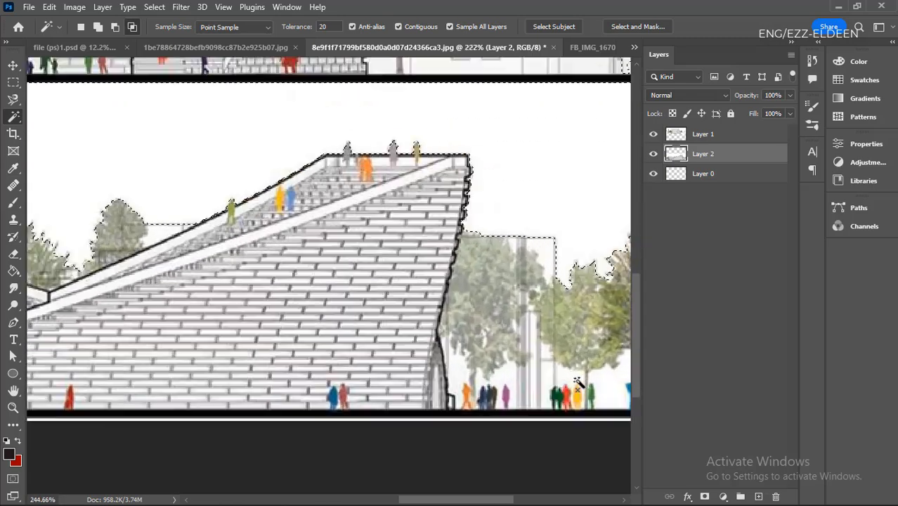
{"action": "scroll", "coordinate": [388, 395], "scroll_direction": "down", "scroll_amount": 2}
{"action": "scroll", "coordinate": [458, 344], "scroll_direction": "up", "scroll_amount": 3}
{"action": "scroll", "coordinate": [458, 345], "scroll_direction": "down", "scroll_amount": 2}
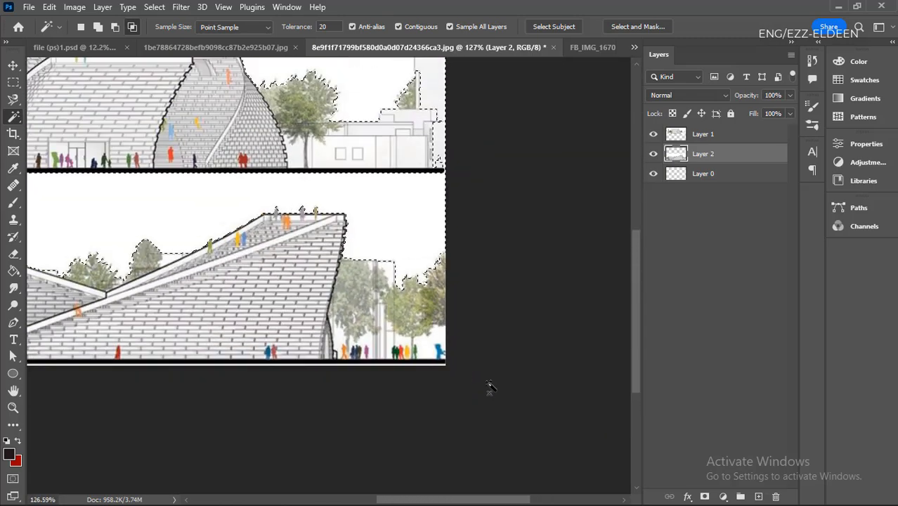
{"action": "scroll", "coordinate": [464, 366], "scroll_direction": "up", "scroll_amount": 3}
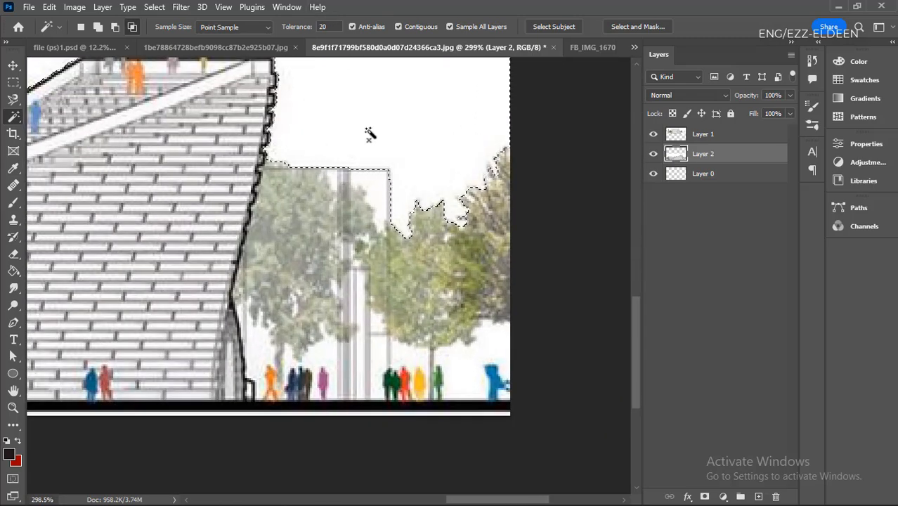
{"action": "key", "text": "ctrl+d"}
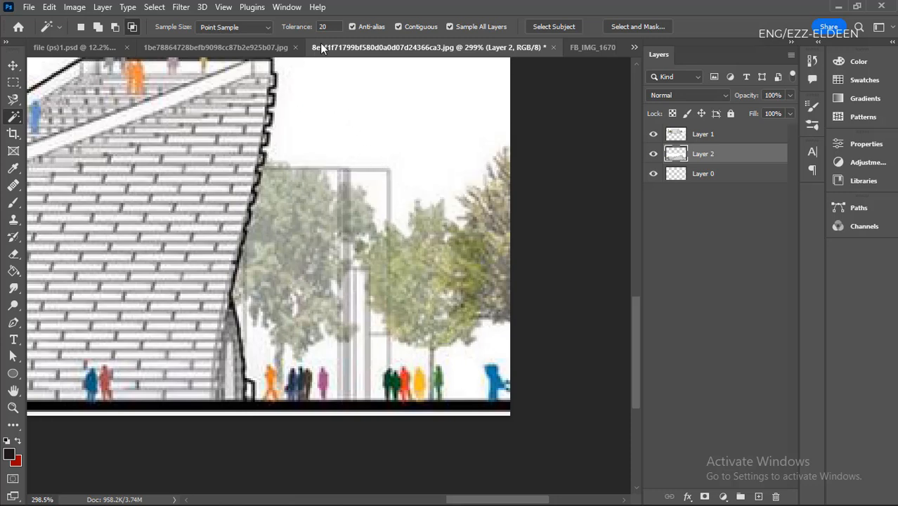
- Select the white sky beside the lower building with the Magic Wand at tolerance 100, and deselect it
{"action": "type", "text": "100"}
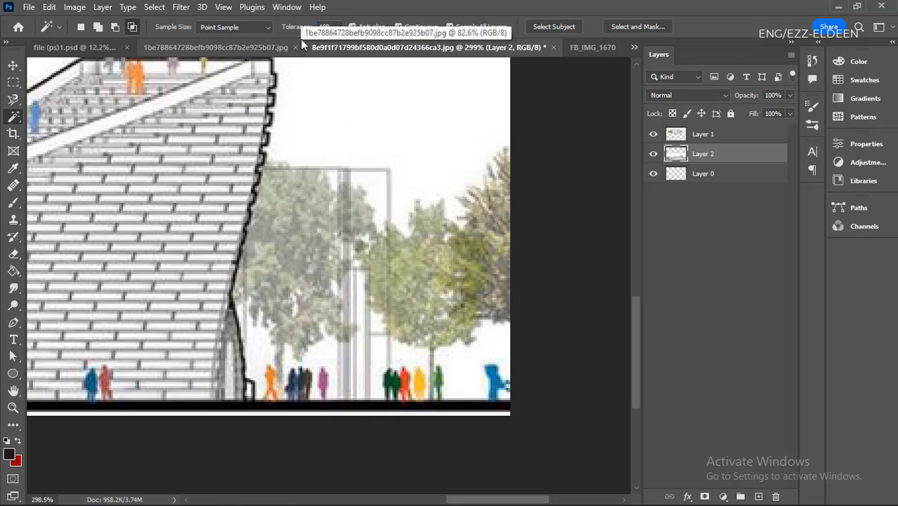
{"action": "left_click", "coordinate": [402, 127]}
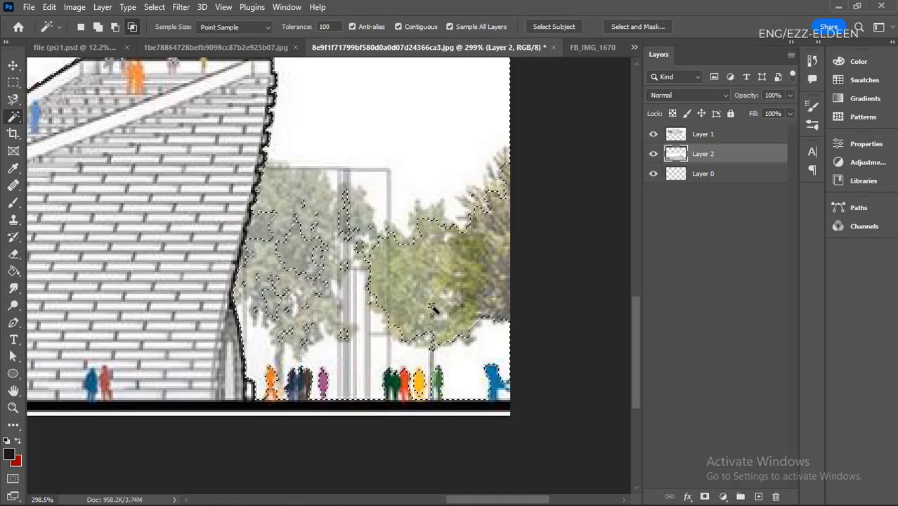
{"action": "scroll", "coordinate": [451, 387], "scroll_direction": "up", "scroll_amount": 2}
{"action": "scroll", "coordinate": [470, 394], "scroll_direction": "down", "scroll_amount": 5}
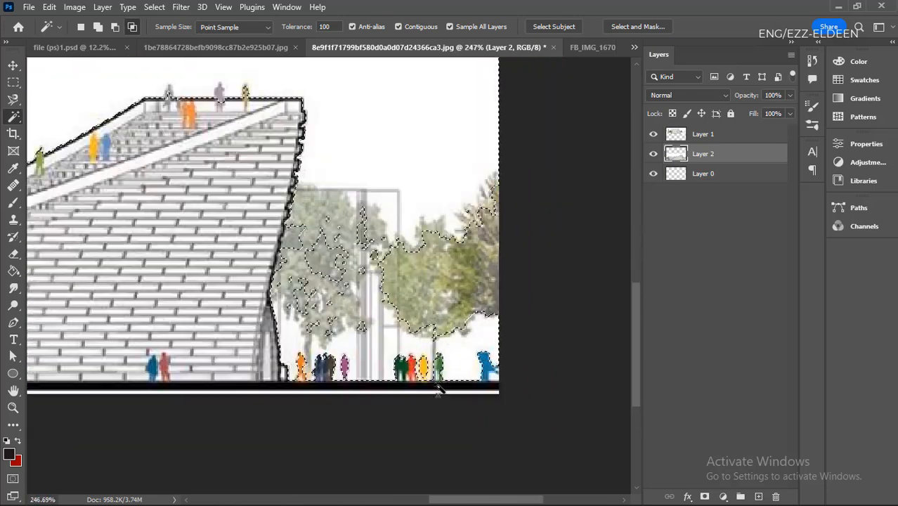
{"action": "scroll", "coordinate": [264, 219], "scroll_direction": "down", "scroll_amount": 5}
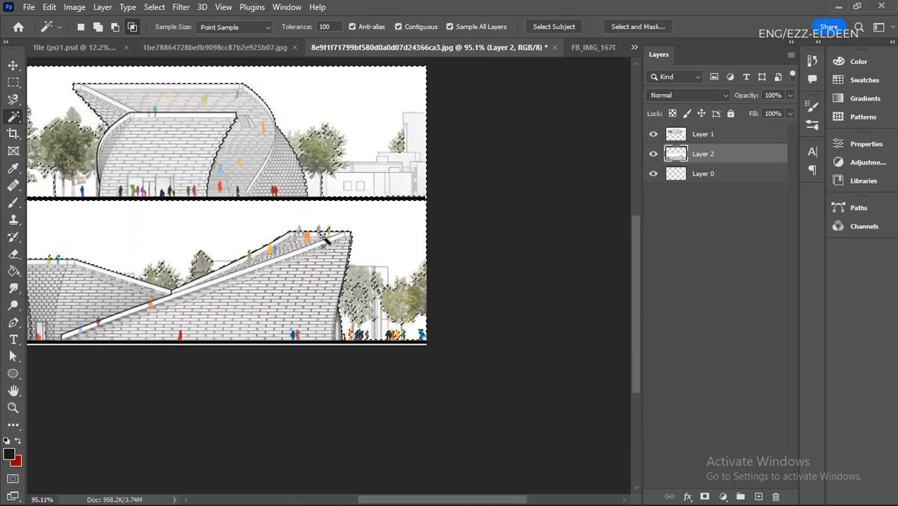
{"action": "scroll", "coordinate": [379, 334], "scroll_direction": "up", "scroll_amount": 1}
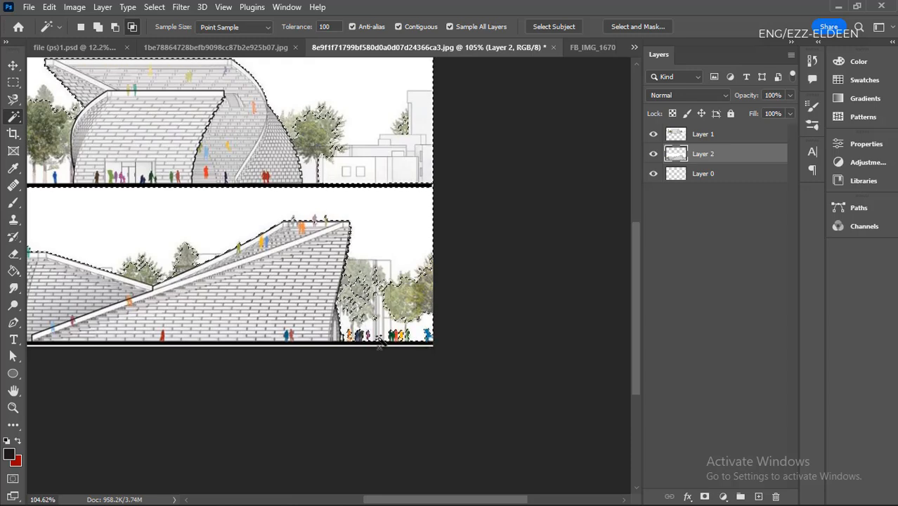
{"action": "key", "text": "ctrl+d"}
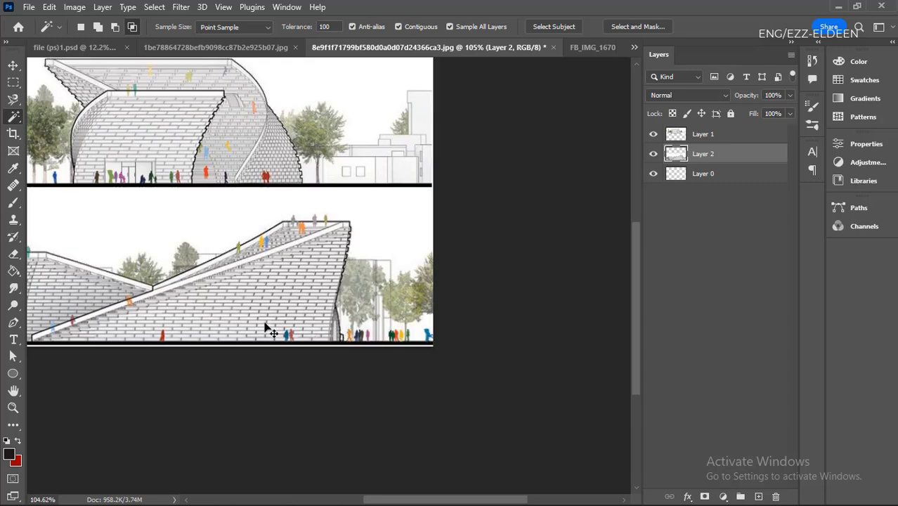
- Alternate between the Move tool and the Magic Wand several times, ending with the Move tool active
{"action": "key", "text": "v"}
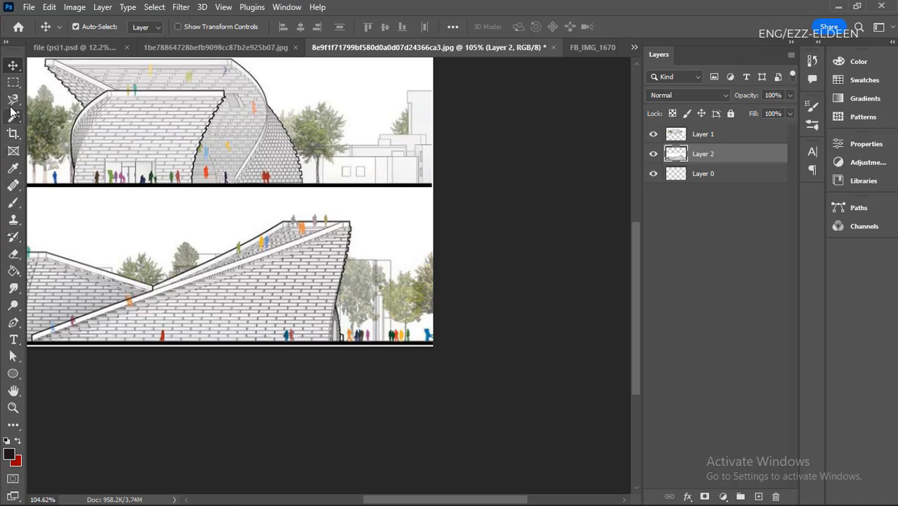
{"action": "key", "text": "w"}
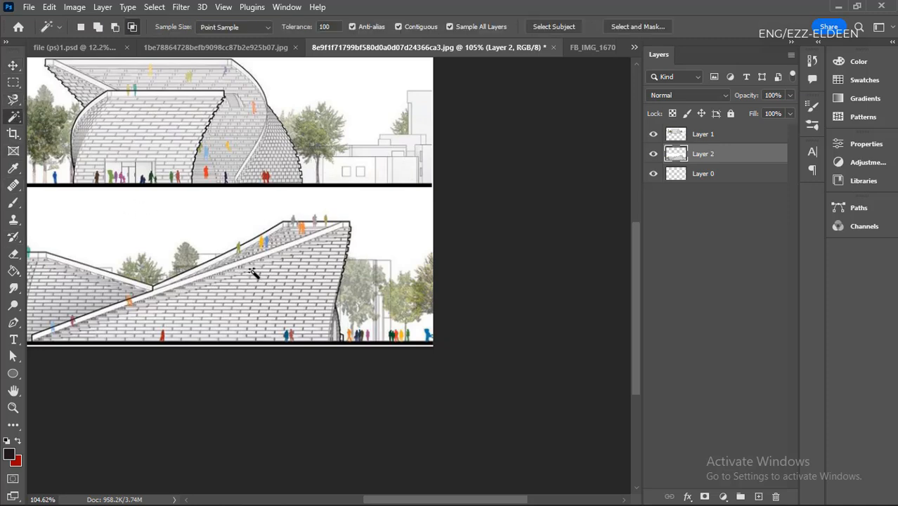
{"action": "key", "text": "v"}
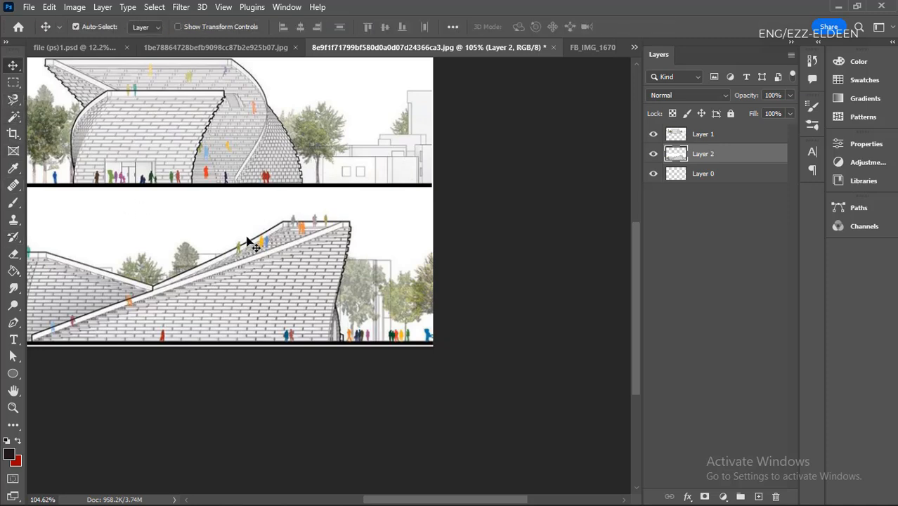
{"action": "key", "text": "w"}
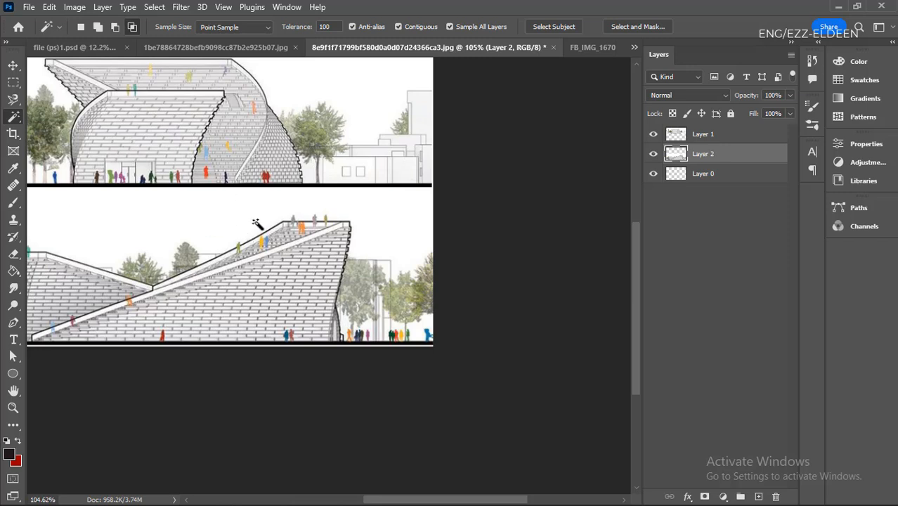
{"action": "key", "text": "v"}
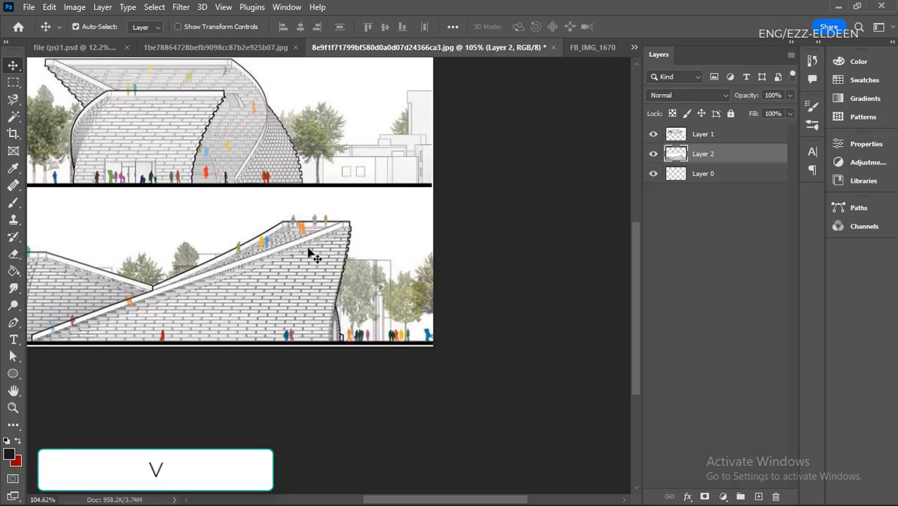
{"action": "key", "text": "w"}
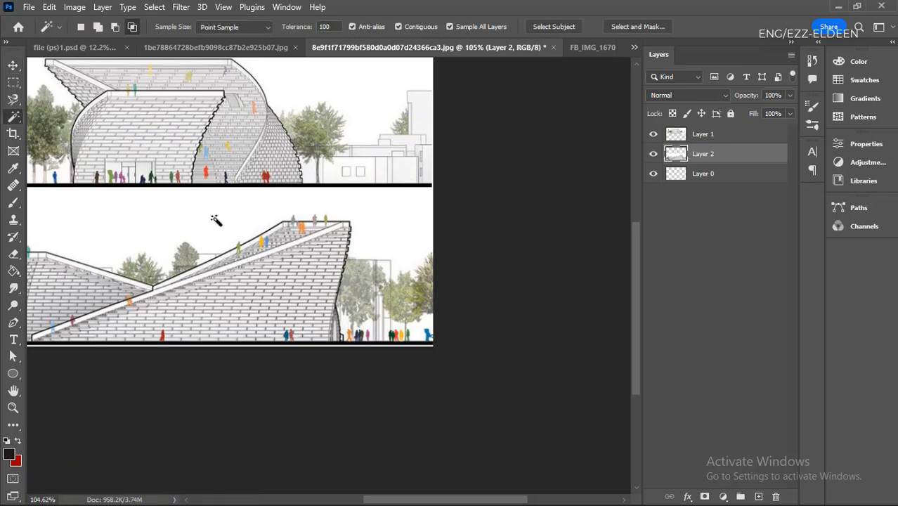
{"action": "key", "text": "v"}
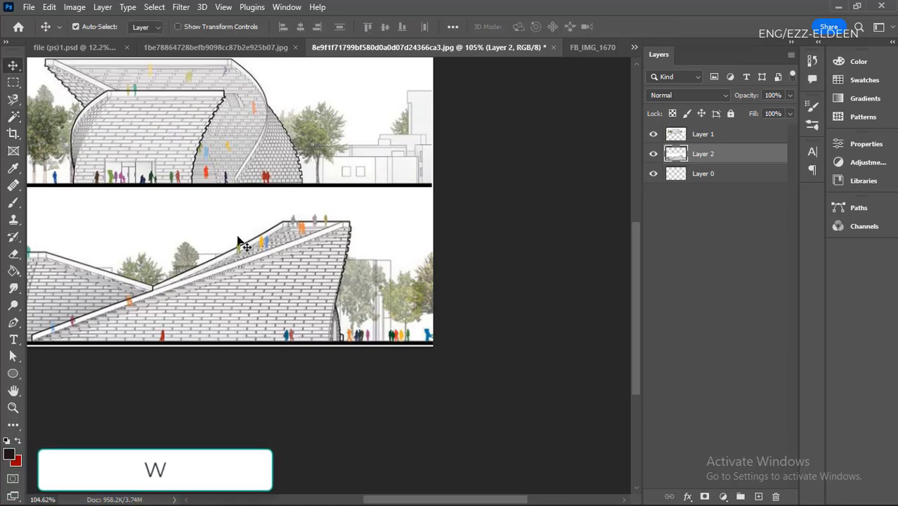
- Crop the image from below up to the upper building's ground line, cutting off the lower building
{"action": "key", "text": "ctrl+0"}
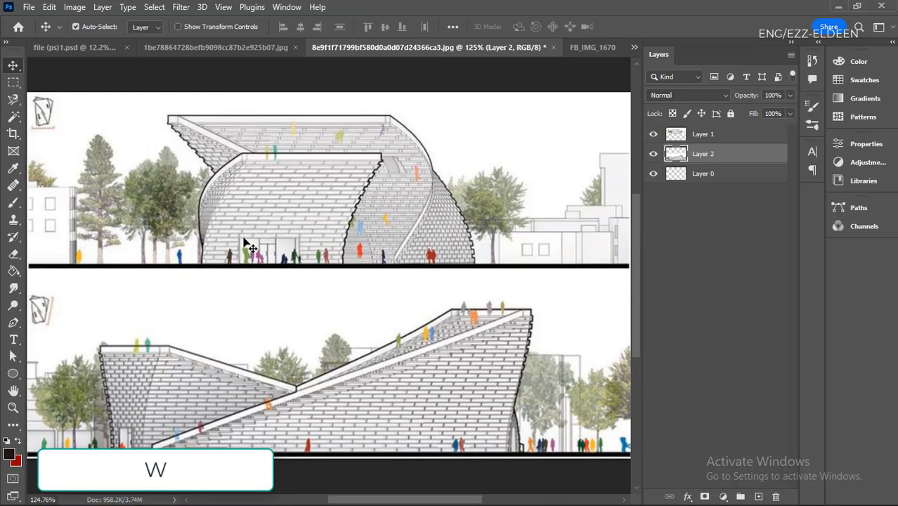
{"action": "scroll", "coordinate": [246, 242], "scroll_direction": "down", "scroll_amount": 2}
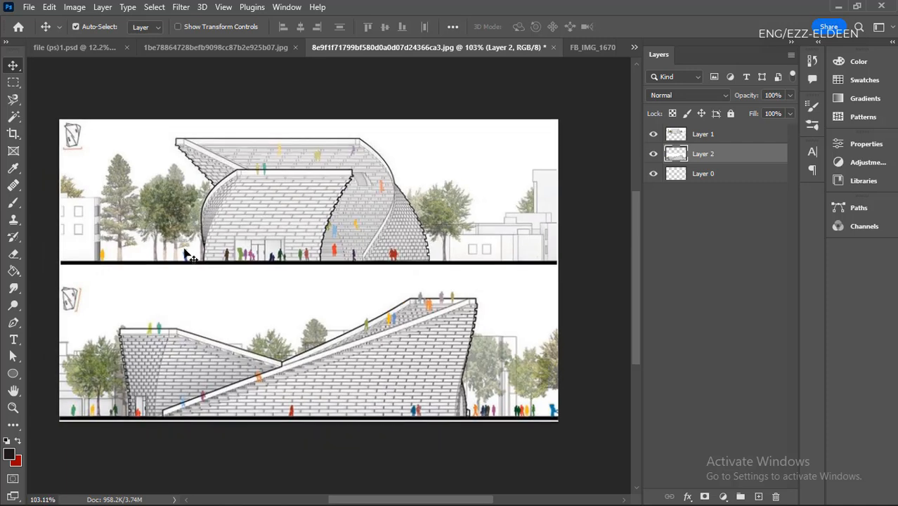
{"action": "left_click", "coordinate": [13, 133]}
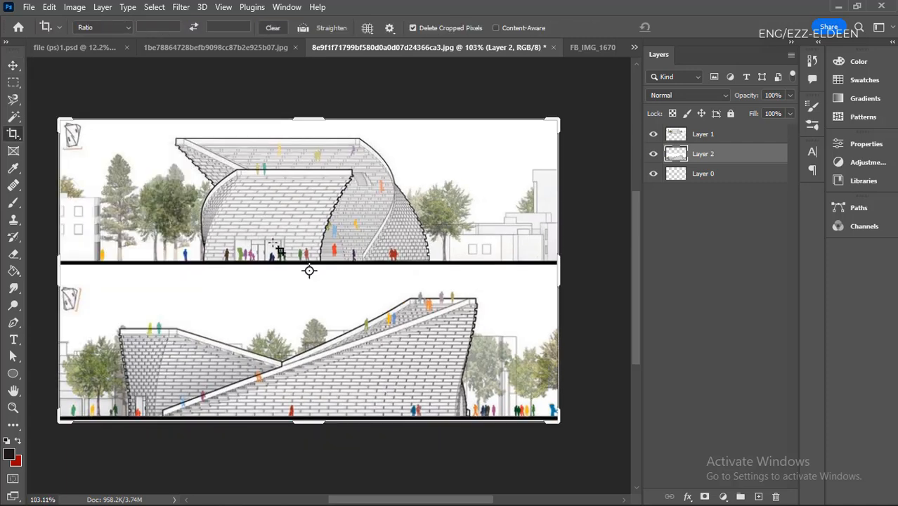
{"action": "key", "text": "c"}
{"action": "scroll", "coordinate": [177, 270], "scroll_direction": "down", "scroll_amount": 4}
{"action": "scroll", "coordinate": [107, 255], "scroll_direction": "up", "scroll_amount": 1}
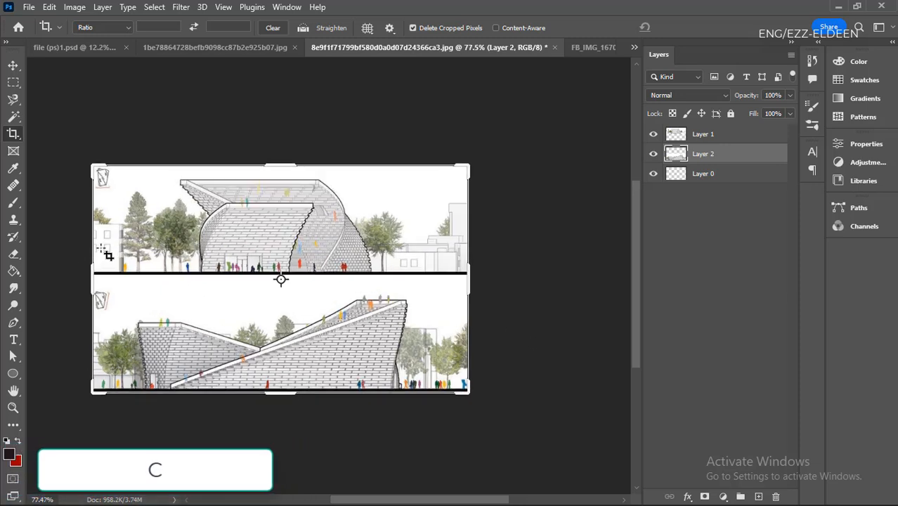
{"action": "scroll", "coordinate": [352, 253], "scroll_direction": "up", "scroll_amount": 1}
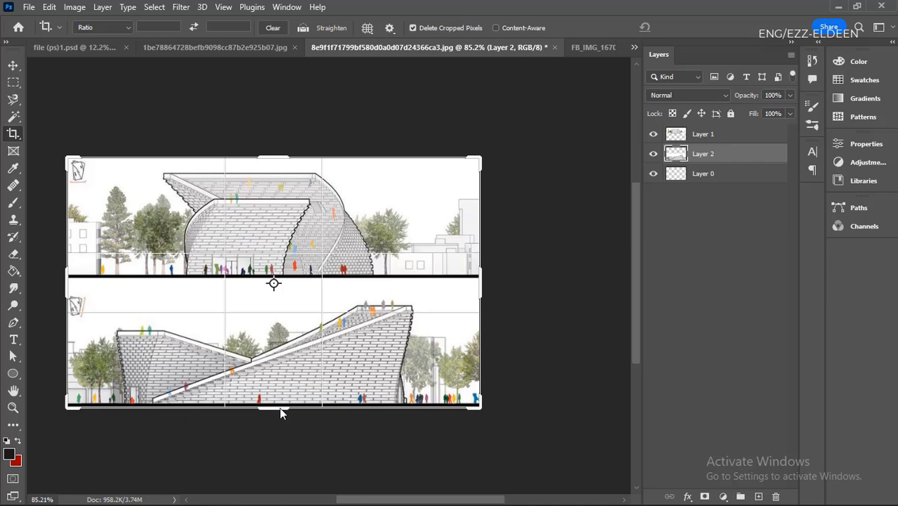
{"action": "left_click_drag", "start_coordinate": [280, 410], "coordinate": [294, 342]}
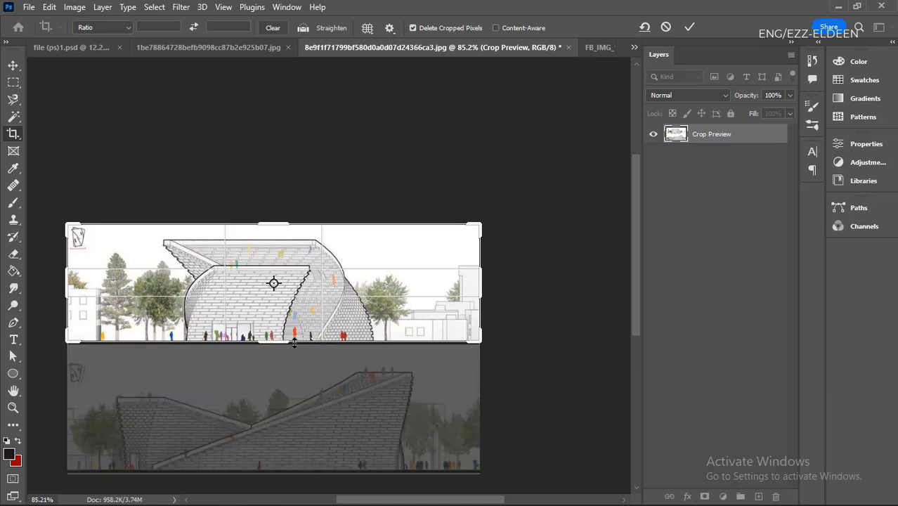
{"action": "key", "text": "Return"}
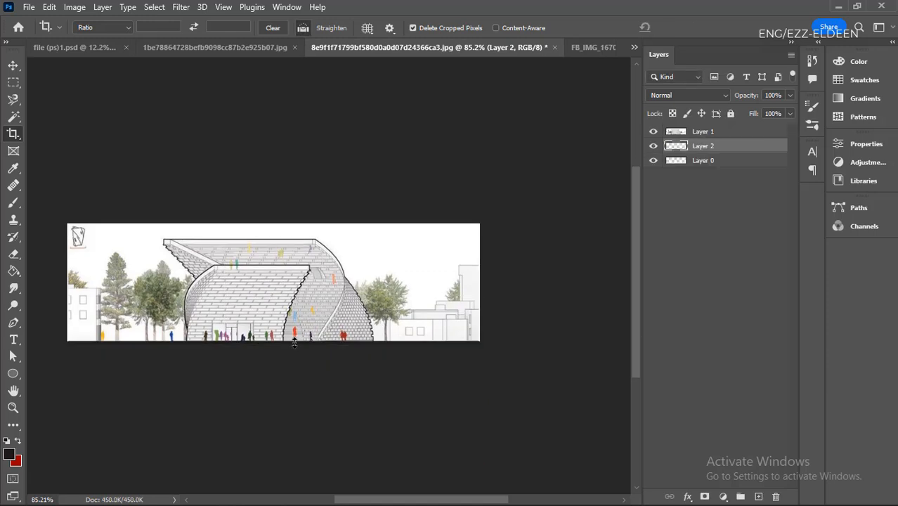
- Activate the Move tool and undo the crop to restore the lower building
{"action": "scroll", "coordinate": [294, 342], "scroll_direction": "up", "scroll_amount": 2}
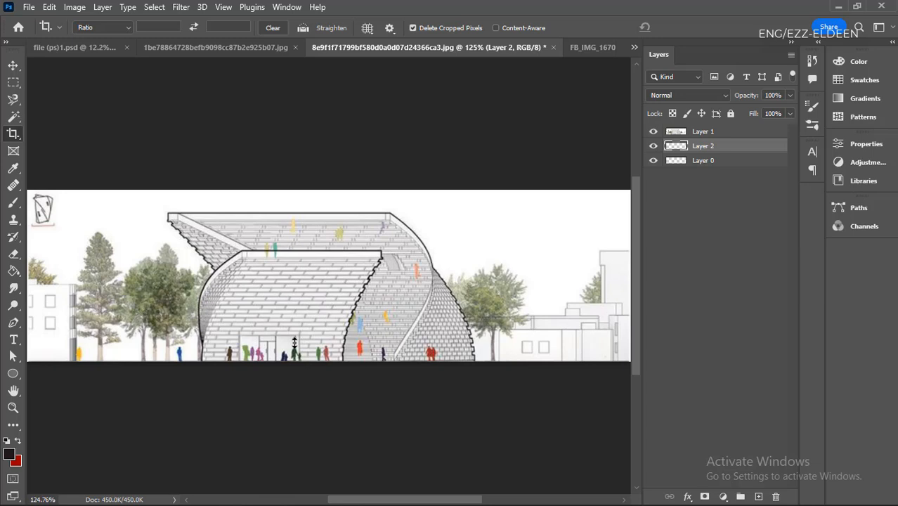
{"action": "key", "text": "v"}
{"action": "scroll", "coordinate": [367, 297], "scroll_direction": "down", "scroll_amount": 1}
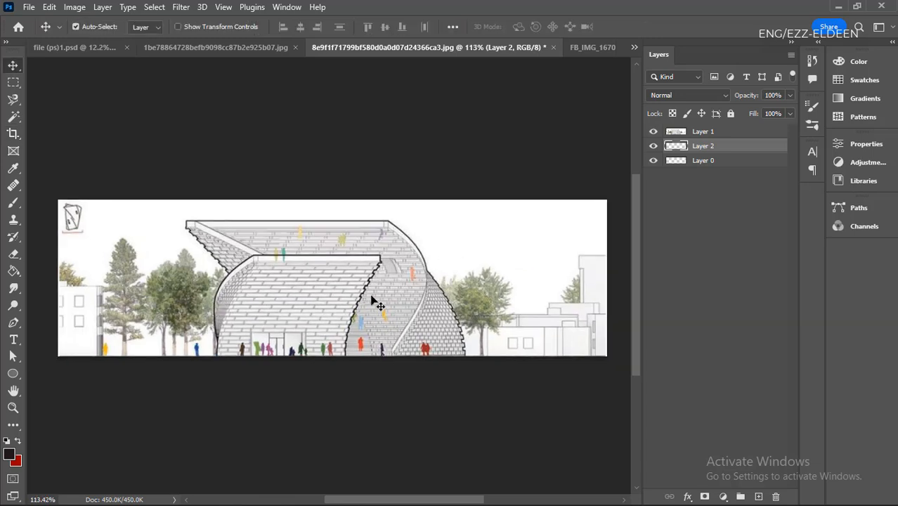
{"action": "left_click_drag", "start_coordinate": [369, 301], "coordinate": [355, 289]}
{"action": "scroll", "coordinate": [355, 289], "scroll_direction": "up", "scroll_amount": 1}
{"action": "scroll", "coordinate": [355, 295], "scroll_direction": "down", "scroll_amount": 1}
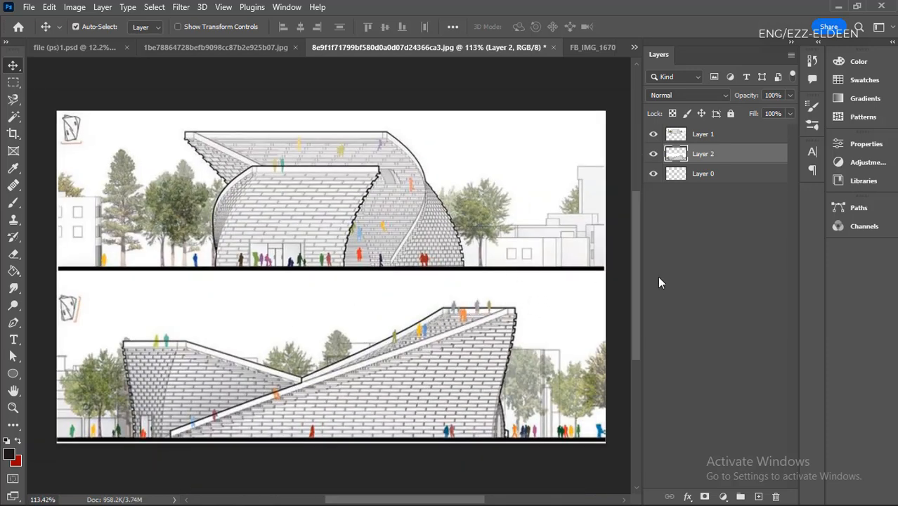
- Crop the image to the upper building and its adjacent trees, ending just above its ground line
{"action": "left_click", "coordinate": [13, 136]}
{"action": "left_click", "coordinate": [15, 137]}
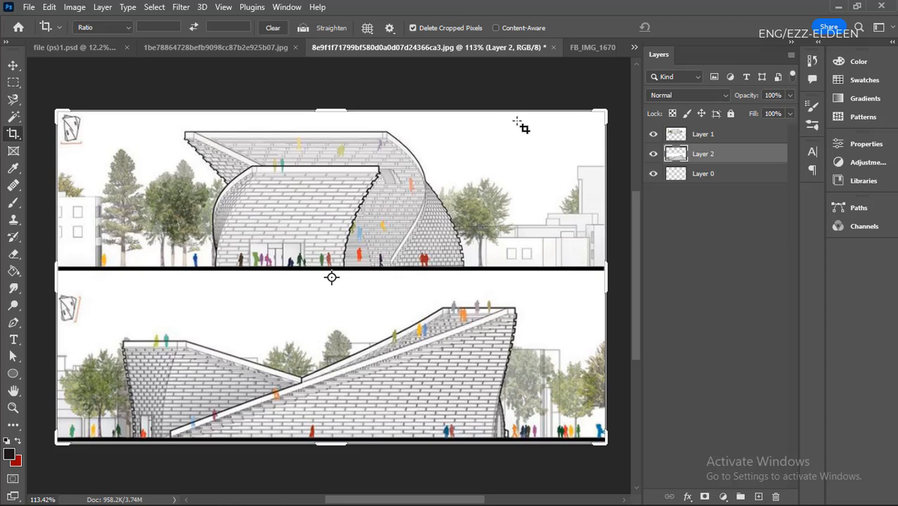
{"action": "left_click_drag", "start_coordinate": [529, 121], "coordinate": [142, 265]}
{"action": "key", "text": "Return"}
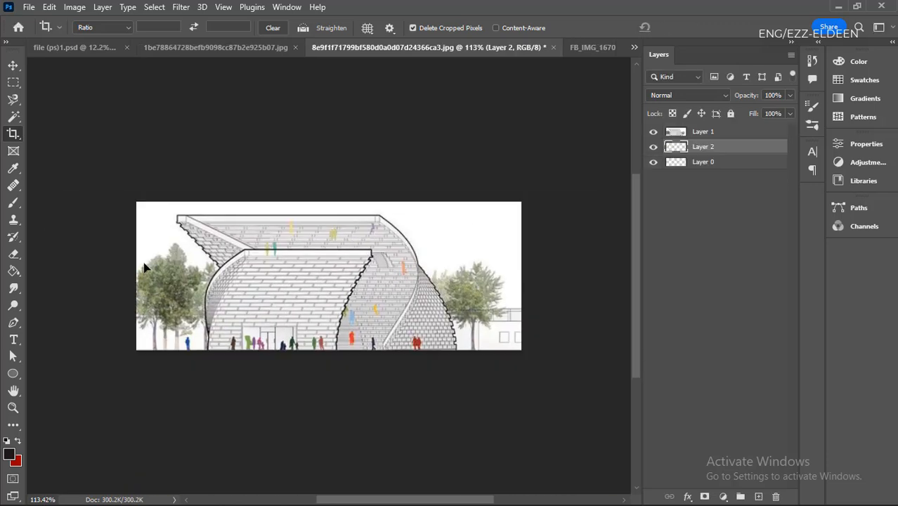
{"action": "key", "text": "ctrl+0"}
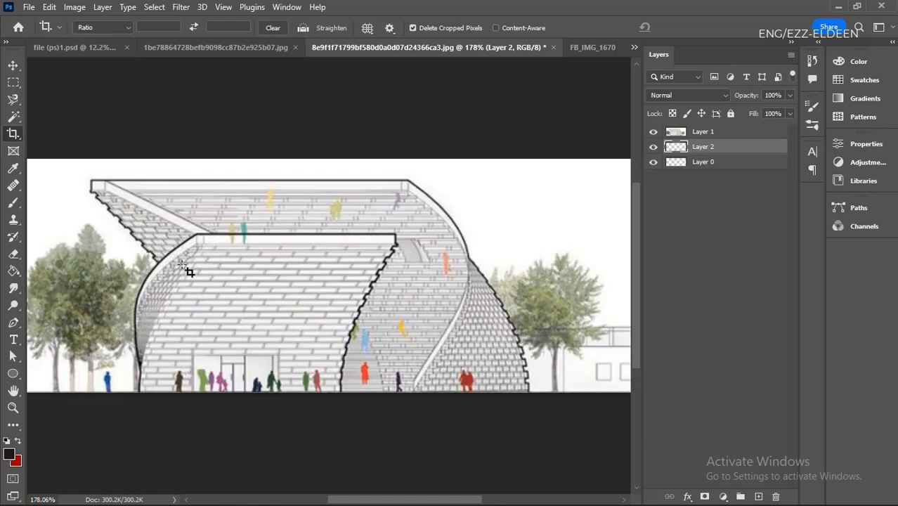
{"action": "scroll", "coordinate": [185, 267], "scroll_direction": "down", "scroll_amount": 1}
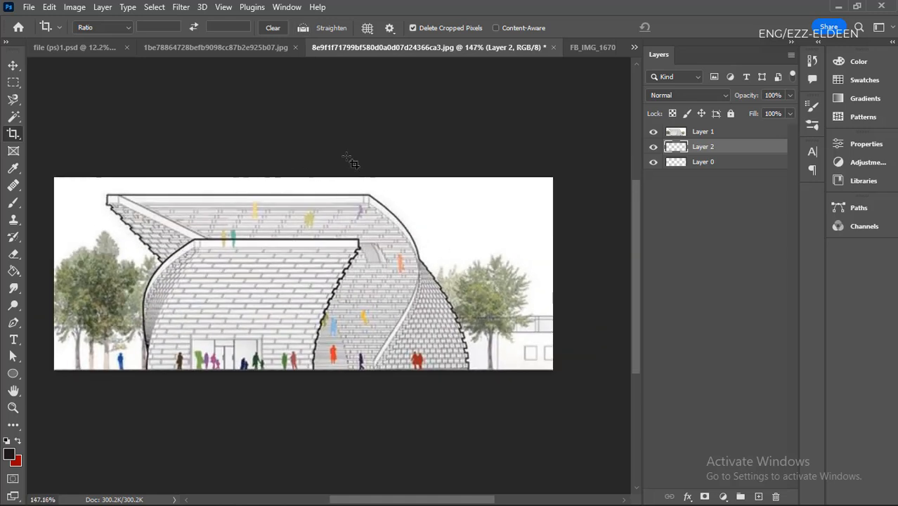
- Undo the crop around the upper building and fit the restored image in the window
{"action": "key", "text": "ctrl+z"}
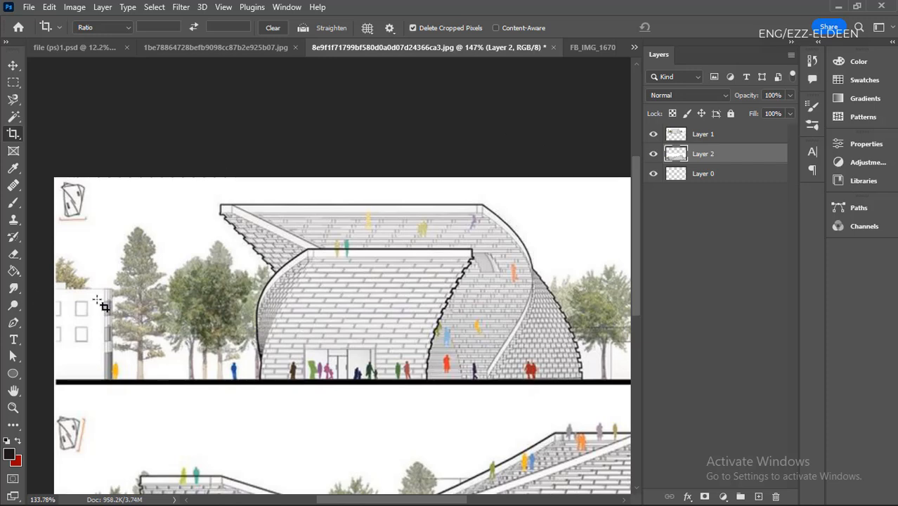
{"action": "scroll", "coordinate": [98, 309], "scroll_direction": "down", "scroll_amount": 1}
{"action": "key", "text": "ctrl+0"}
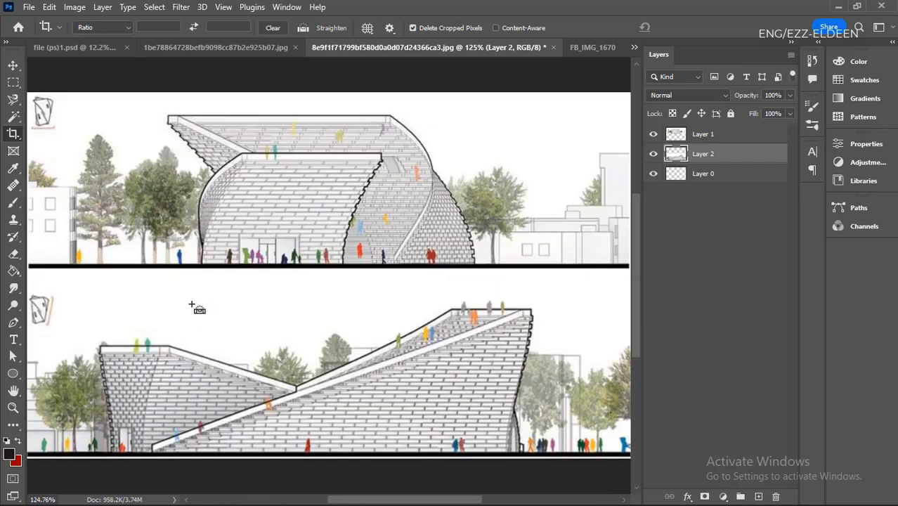
- Undo repeatedly through the earlier Magic Wand selections and deselections, back to the selection of the red figures below the upper building
{"action": "key", "text": "ctrl+z"}
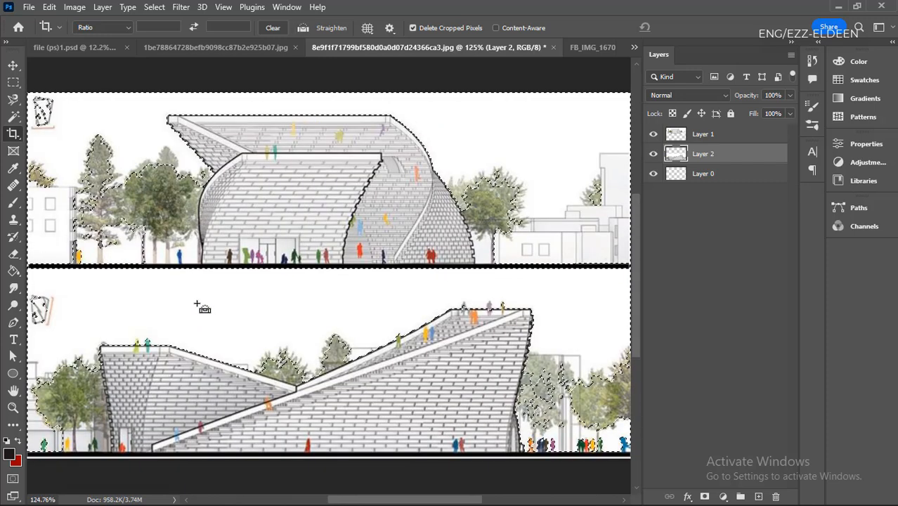
{"action": "key", "text": "ctrl+d"}
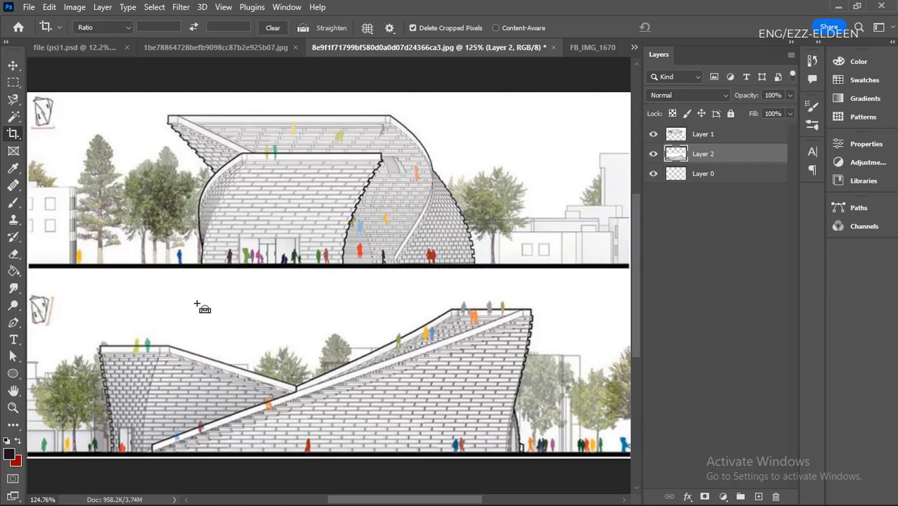
{"action": "key", "text": "ctrl+z"}
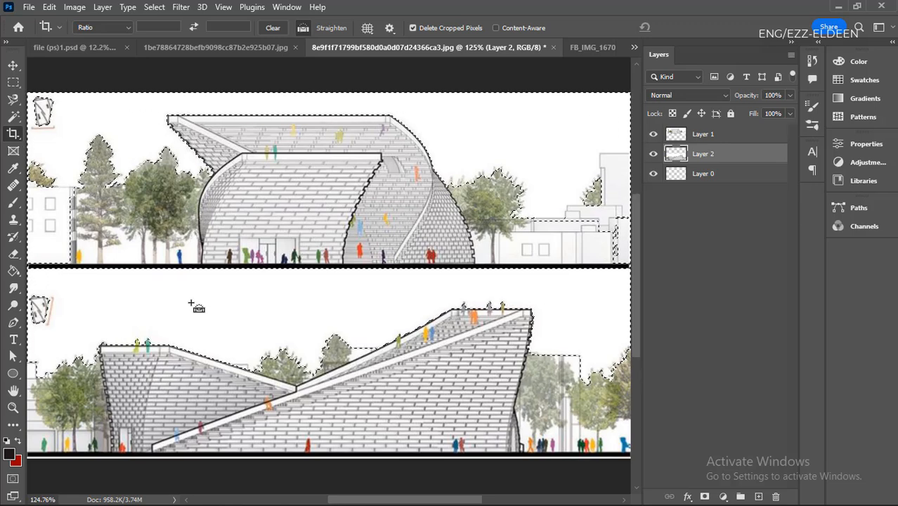
{"action": "key", "text": "ctrl+d"}
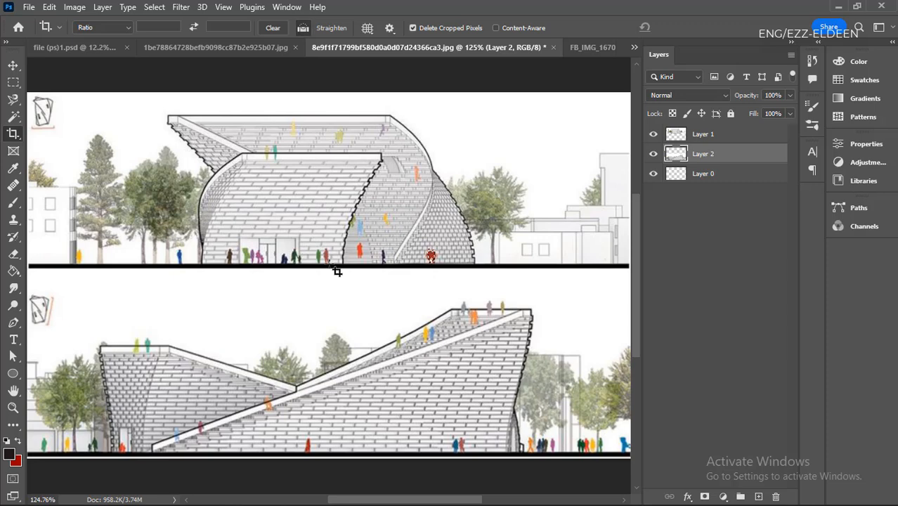
{"action": "key", "text": "ctrl+alt+z"}
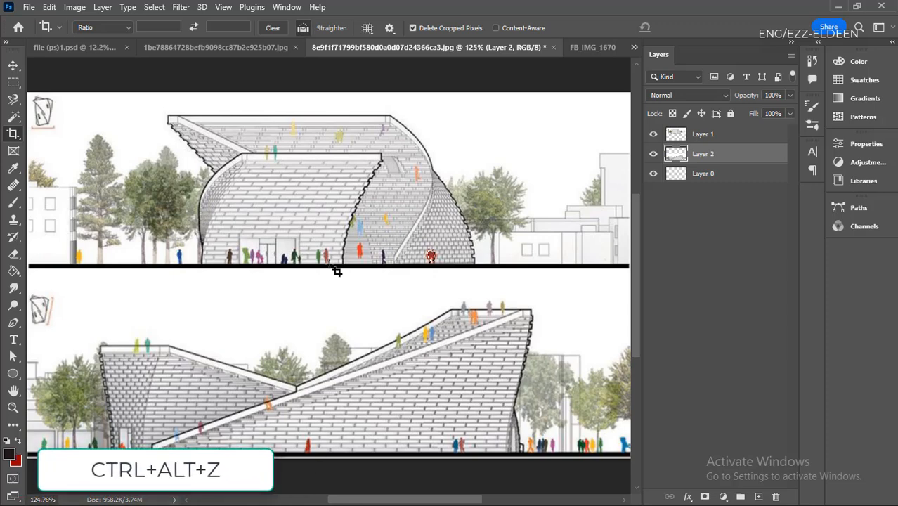
- Activate the Move tool and restore successively newer Magic Wand states from the history, up to the cropped image
{"action": "key", "text": "v"}
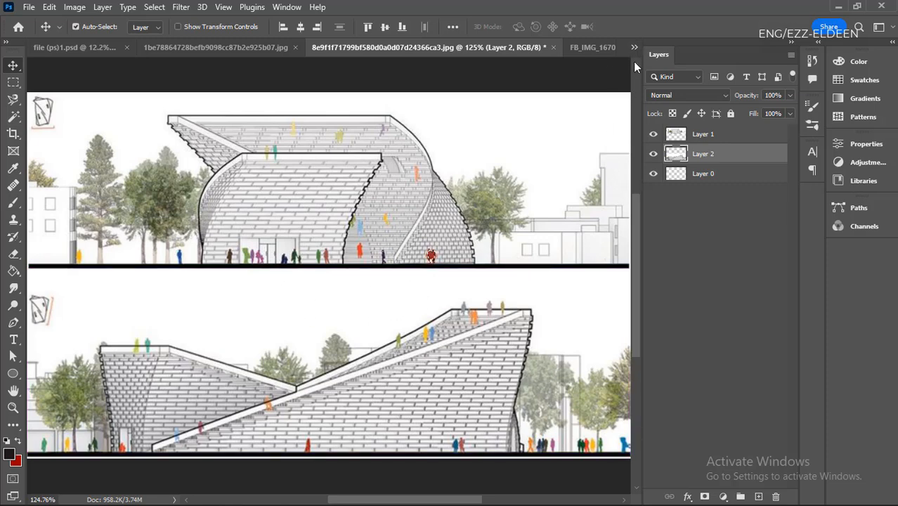
{"action": "left_click", "coordinate": [814, 66]}
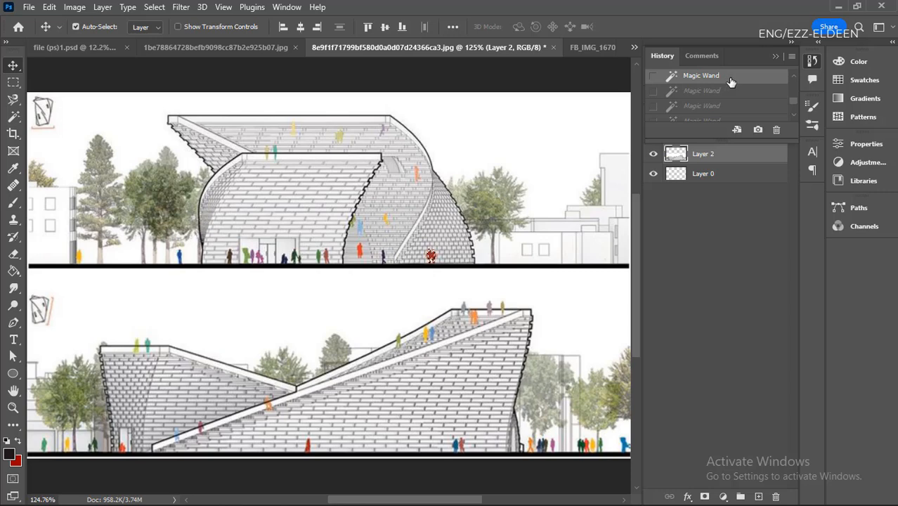
{"action": "scroll", "coordinate": [730, 86], "scroll_direction": "down", "scroll_amount": 3}
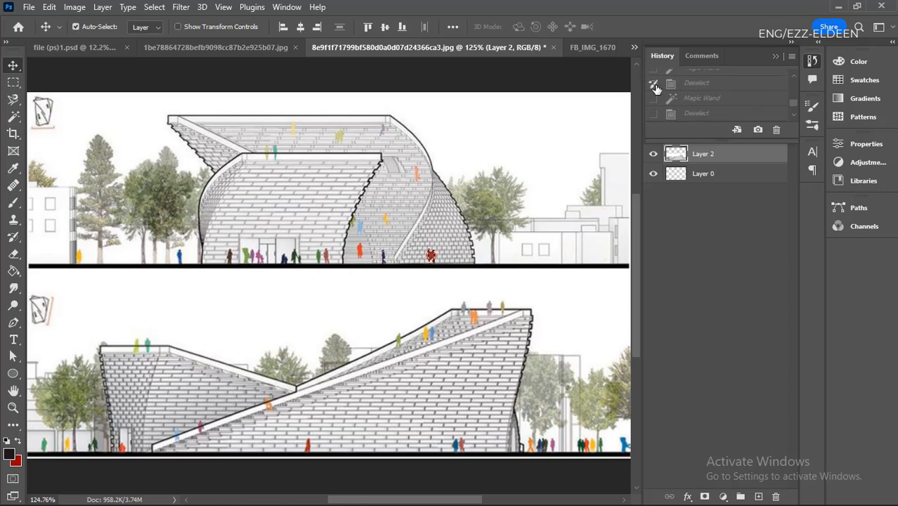
{"action": "left_click", "coordinate": [706, 99]}
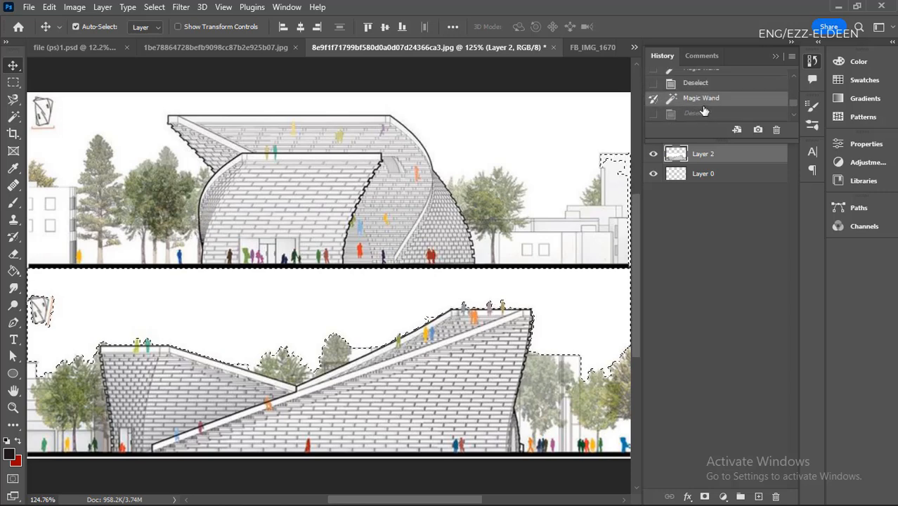
{"action": "scroll", "coordinate": [704, 111], "scroll_direction": "down", "scroll_amount": 1}
{"action": "left_click", "coordinate": [702, 108]}
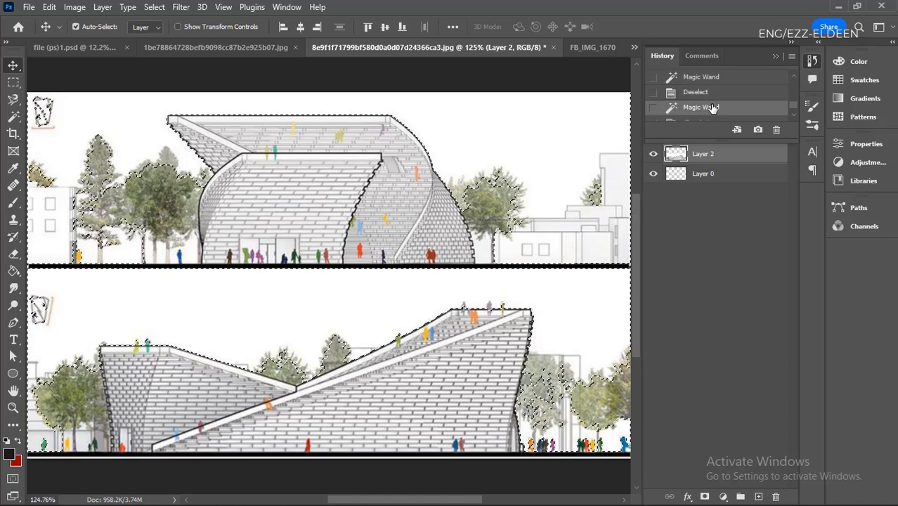
{"action": "scroll", "coordinate": [397, 253], "scroll_direction": "down", "scroll_amount": 2}
{"action": "scroll", "coordinate": [707, 120], "scroll_direction": "down", "scroll_amount": 3}
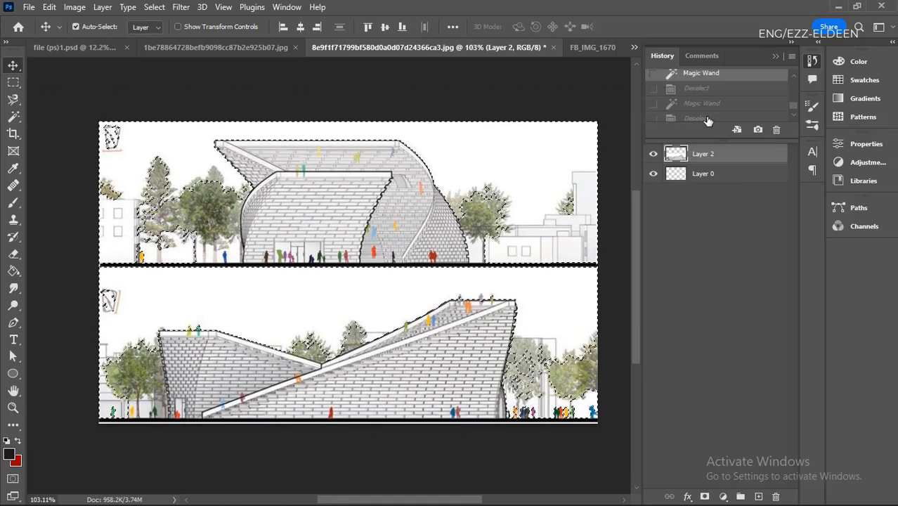
{"action": "left_click", "coordinate": [710, 105]}
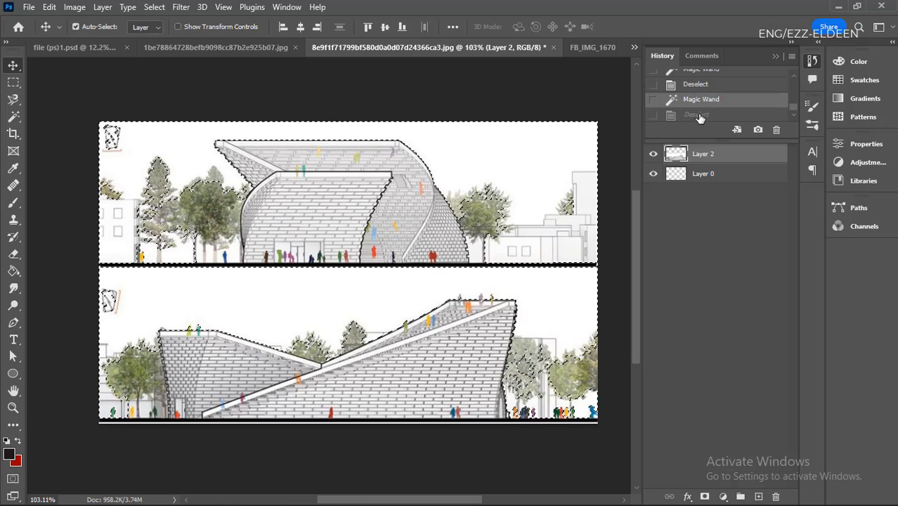
{"action": "scroll", "coordinate": [701, 117], "scroll_direction": "down", "scroll_amount": 1}
{"action": "left_click", "coordinate": [697, 116]}
- Revert the image to its original opened state in the history
{"action": "scroll", "coordinate": [756, 104], "scroll_direction": "up", "scroll_amount": 3}
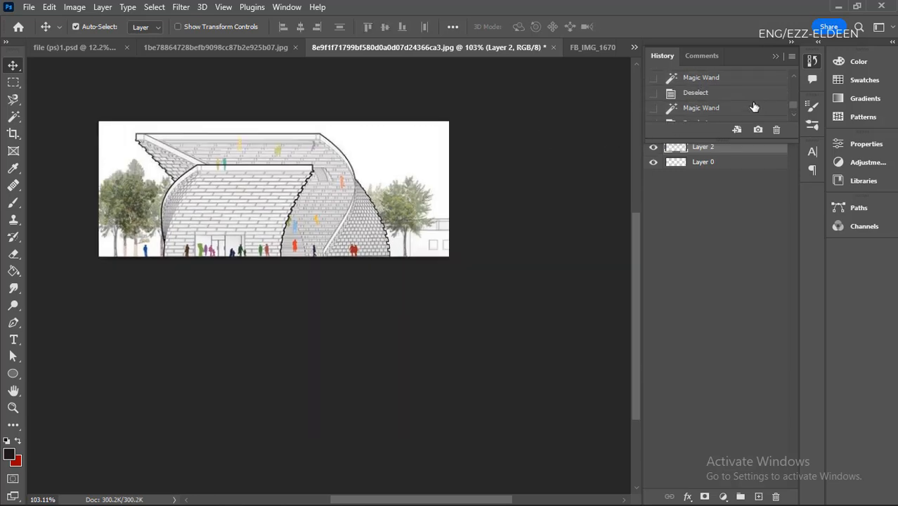
{"action": "scroll", "coordinate": [725, 95], "scroll_direction": "up", "scroll_amount": 5}
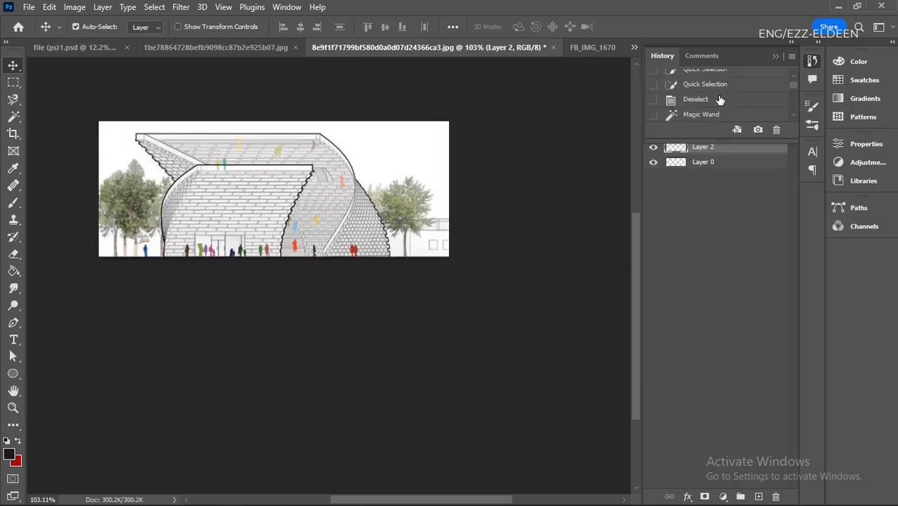
{"action": "left_click", "coordinate": [729, 76]}
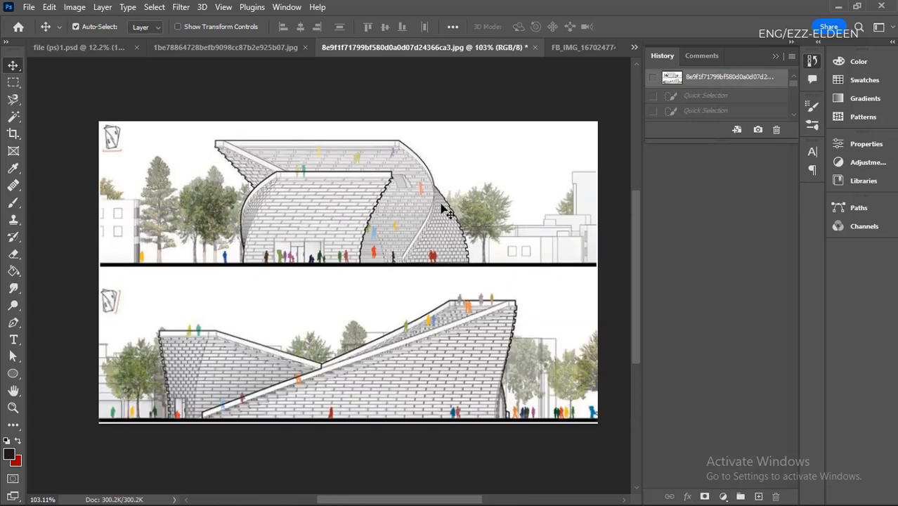
- Step forward in the history through the Quick Selection and Deselect states to the first Magic Wand state, and deselect
{"action": "left_click", "coordinate": [713, 96]}
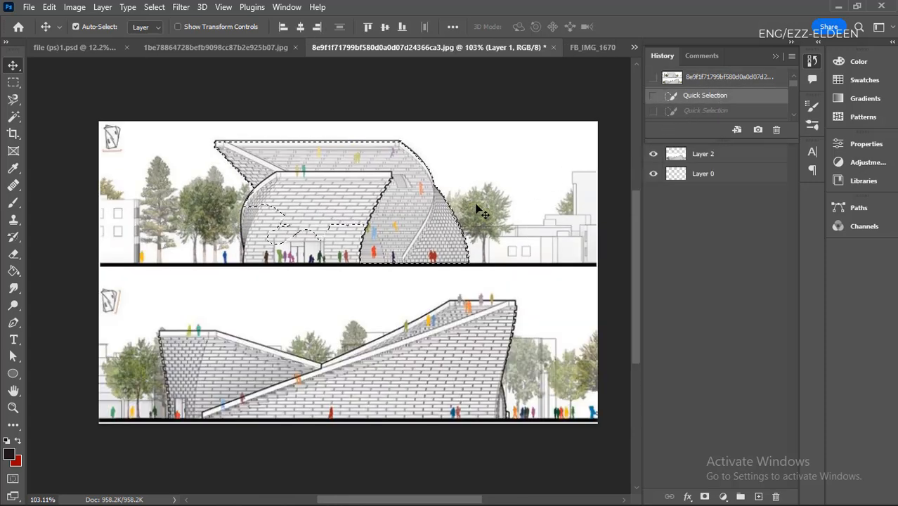
{"action": "left_click", "coordinate": [708, 110]}
{"action": "scroll", "coordinate": [710, 111], "scroll_direction": "down", "scroll_amount": 2}
{"action": "left_click", "coordinate": [723, 104]}
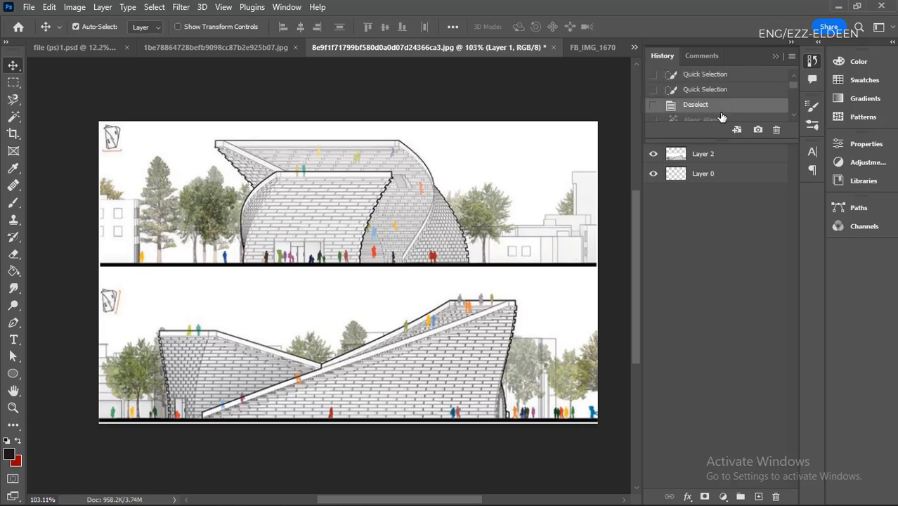
{"action": "left_click", "coordinate": [699, 120]}
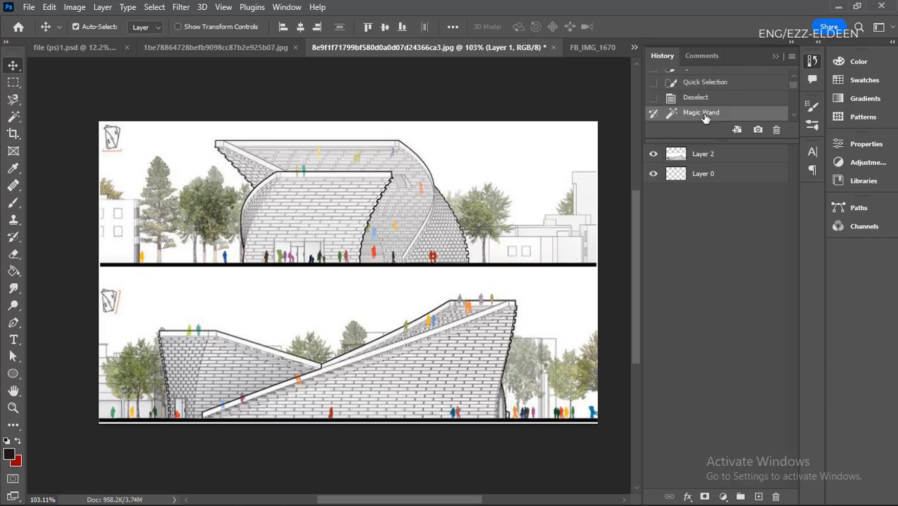
{"action": "scroll", "coordinate": [695, 96], "scroll_direction": "down", "scroll_amount": 2}
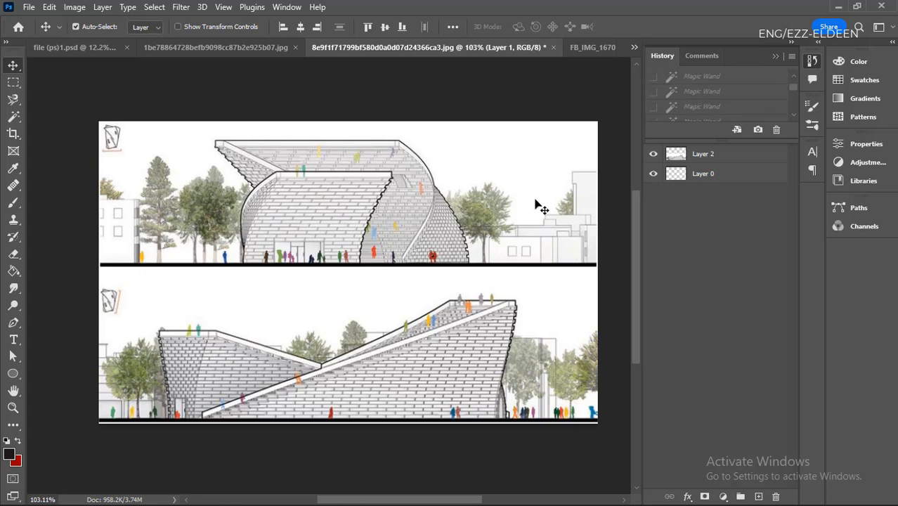
{"action": "key", "text": "ctrl+d"}
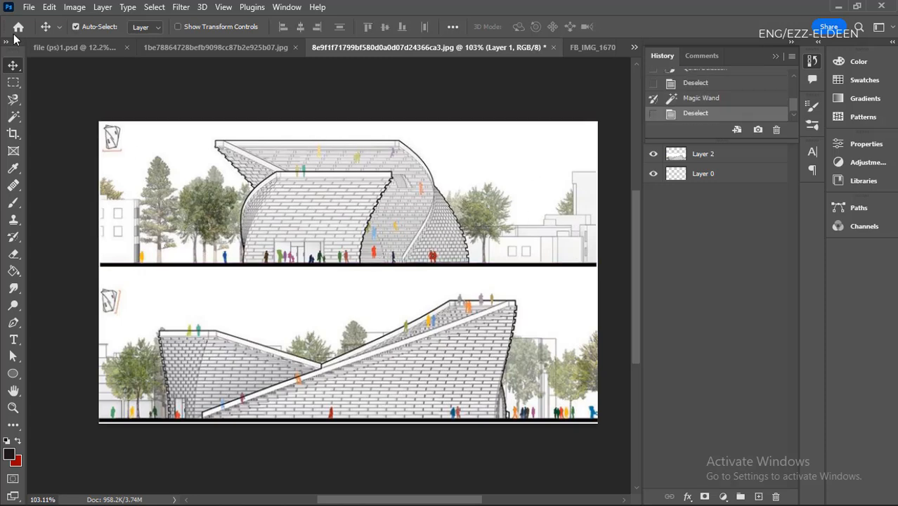
- Look up the Undo, Redo and Toggle Last State commands
{"action": "left_click", "coordinate": [47, 9]}
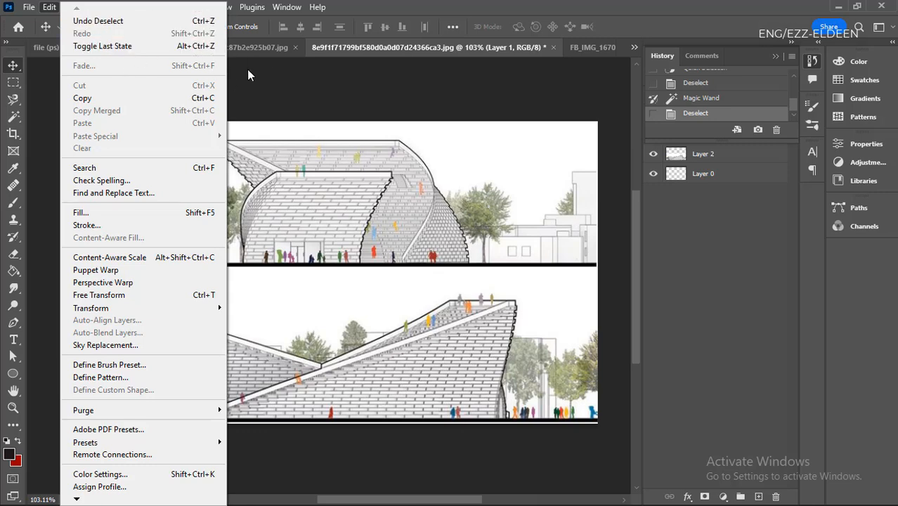
{"action": "left_click", "coordinate": [280, 175]}
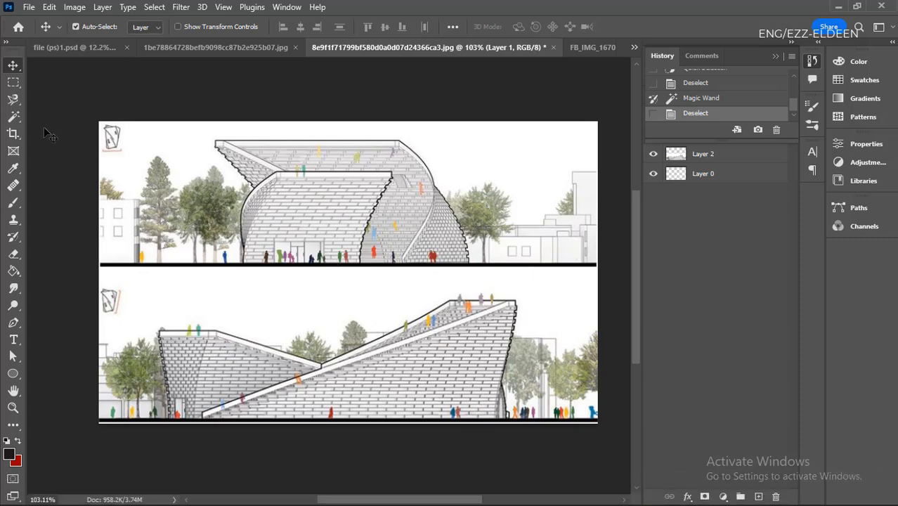
- Activate the Frame tool and switch to the document file (ps)1.psd, at the empty page area above the overlapping pictures
{"action": "left_click", "coordinate": [11, 156]}
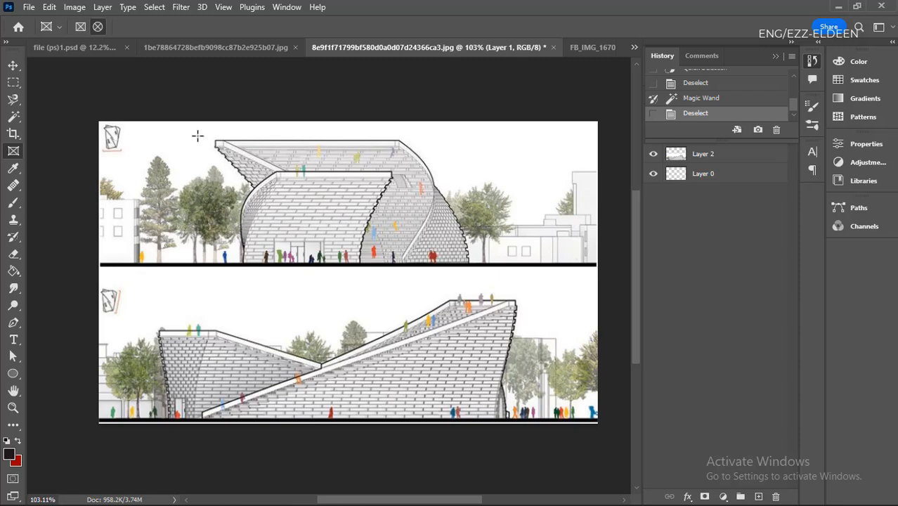
{"action": "left_click", "coordinate": [222, 48]}
{"action": "left_click", "coordinate": [77, 47]}
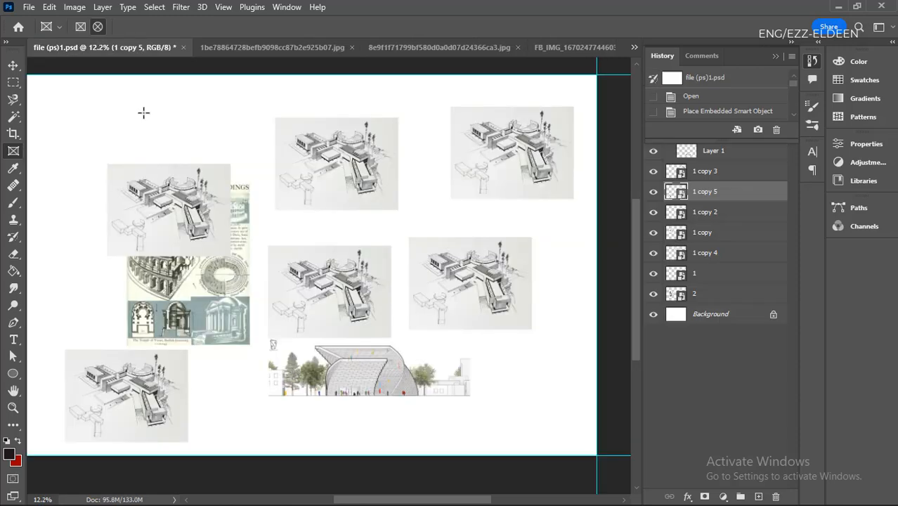
{"action": "scroll", "coordinate": [334, 249], "scroll_direction": "down", "scroll_amount": 5}
{"action": "scroll", "coordinate": [204, 154], "scroll_direction": "up", "scroll_amount": 10}
{"action": "scroll", "coordinate": [435, 318], "scroll_direction": "down", "scroll_amount": 6}
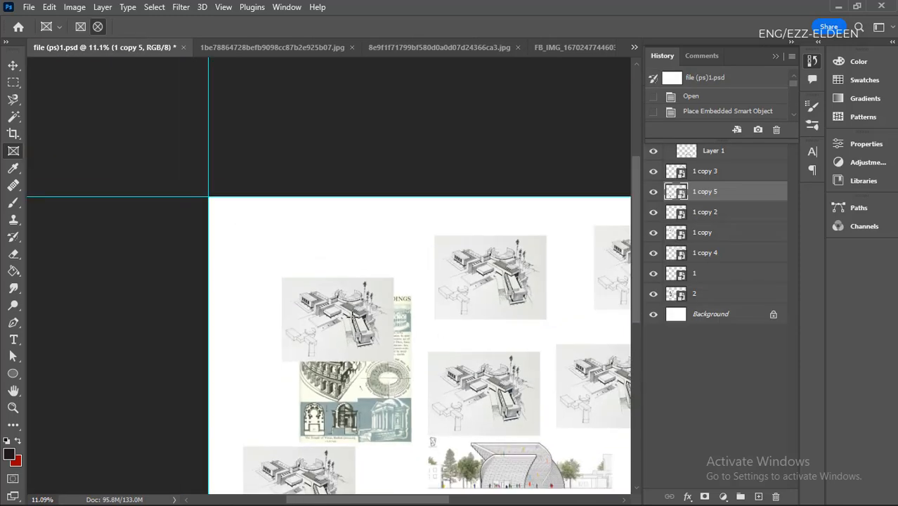
{"action": "scroll", "coordinate": [136, 201], "scroll_direction": "up", "scroll_amount": 5}
{"action": "scroll", "coordinate": [235, 211], "scroll_direction": "down", "scroll_amount": 3}
{"action": "scroll", "coordinate": [256, 182], "scroll_direction": "up", "scroll_amount": 4}
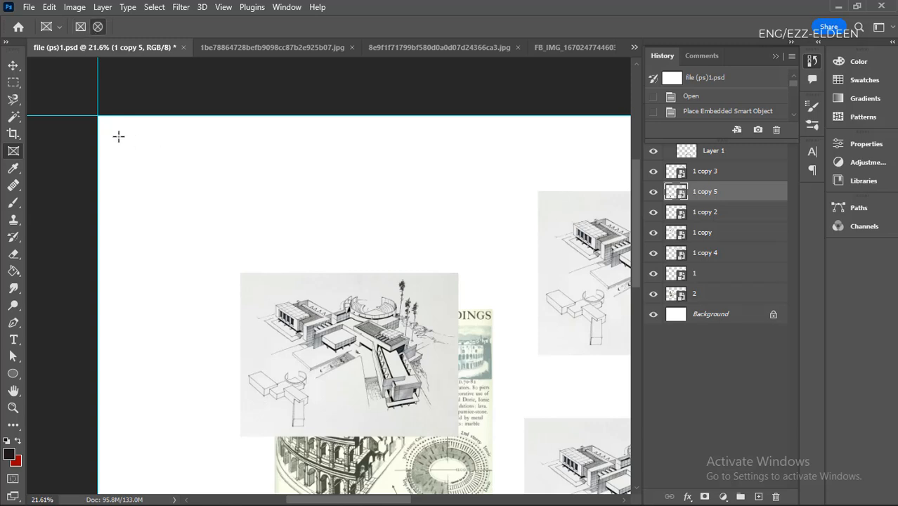
{"action": "left_click_drag", "start_coordinate": [116, 132], "coordinate": [274, 272]}
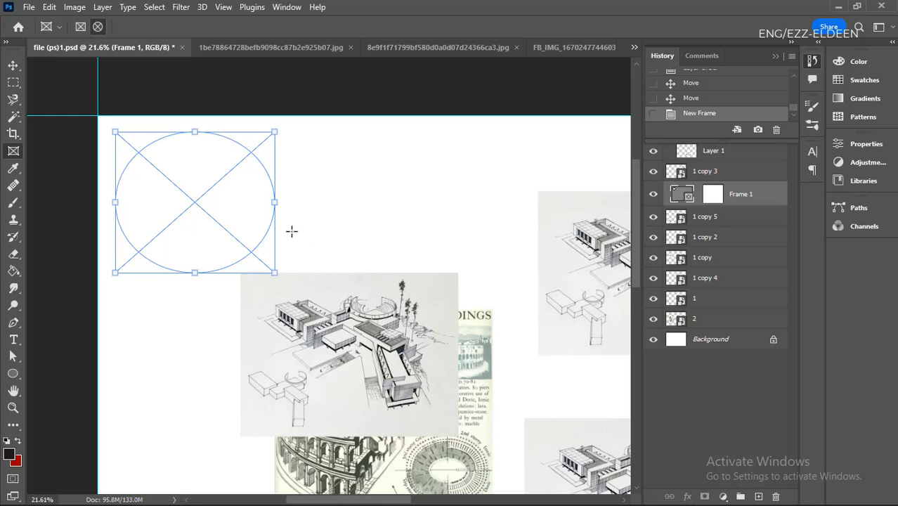
{"action": "key", "text": "ctrl+z"}
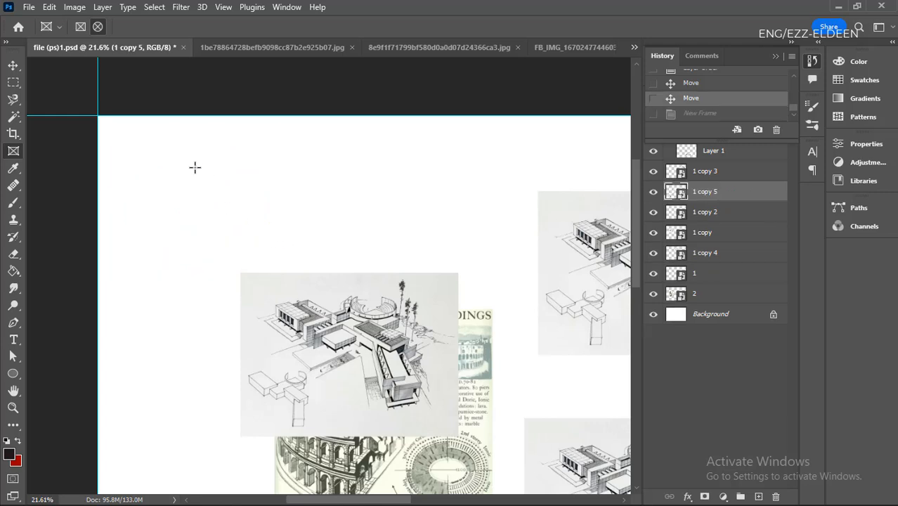
{"action": "left_click_drag", "start_coordinate": [141, 147], "coordinate": [287, 295]}
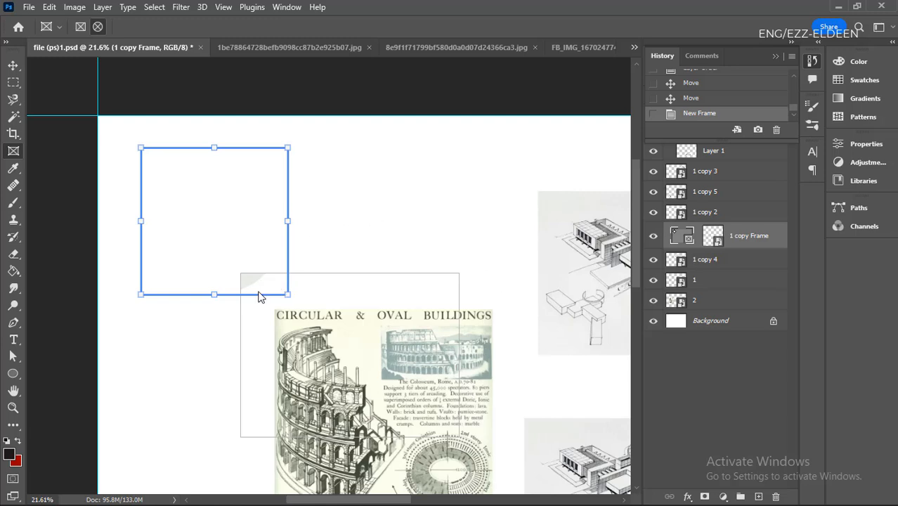
{"action": "key", "text": "ctrl+z"}
- Move the overlapping building sketches and the Circular & Oval Buildings picture away from the page's upper-left area to clear space
{"action": "scroll", "coordinate": [158, 277], "scroll_direction": "down", "scroll_amount": 7}
{"action": "scroll", "coordinate": [238, 324], "scroll_direction": "up", "scroll_amount": 4}
{"action": "key", "text": "v"}
{"action": "left_click_drag", "start_coordinate": [334, 290], "coordinate": [442, 301]}
{"action": "left_click_drag", "start_coordinate": [303, 343], "coordinate": [451, 363]}
{"action": "left_click_drag", "start_coordinate": [422, 340], "coordinate": [518, 341]}
{"action": "left_click_drag", "start_coordinate": [516, 257], "coordinate": [564, 245]}
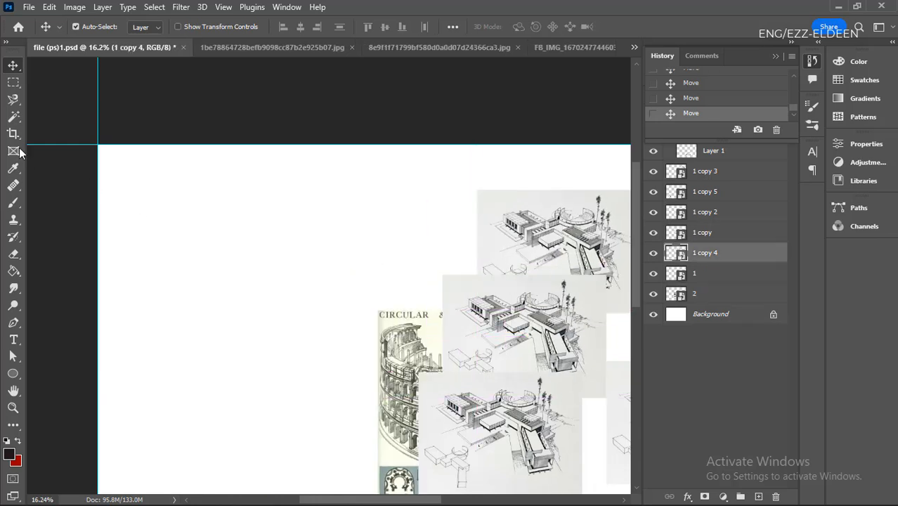
- Draw a circular frame in the page's cleared upper-left corner and place the lowest of the three overlapping building sketches in it
{"action": "left_click", "coordinate": [13, 152]}
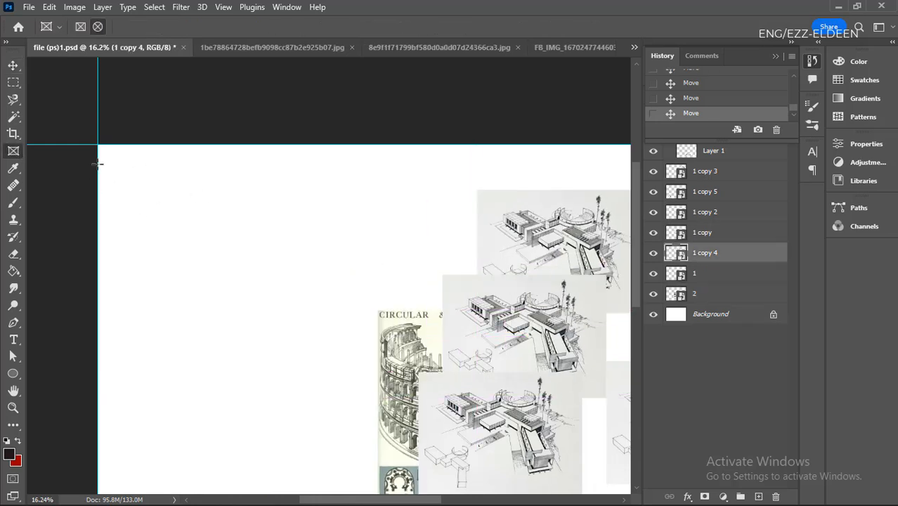
{"action": "left_click_drag", "start_coordinate": [117, 161], "coordinate": [277, 323]}
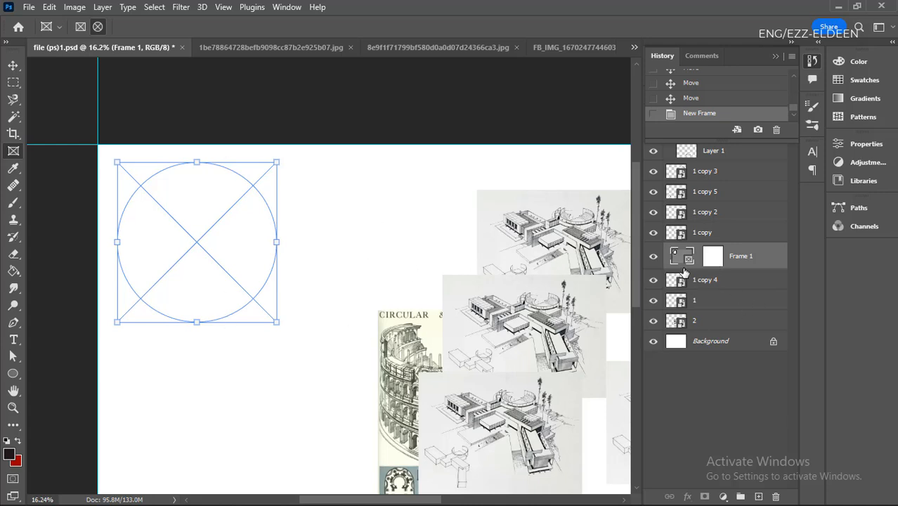
{"action": "key", "text": "v"}
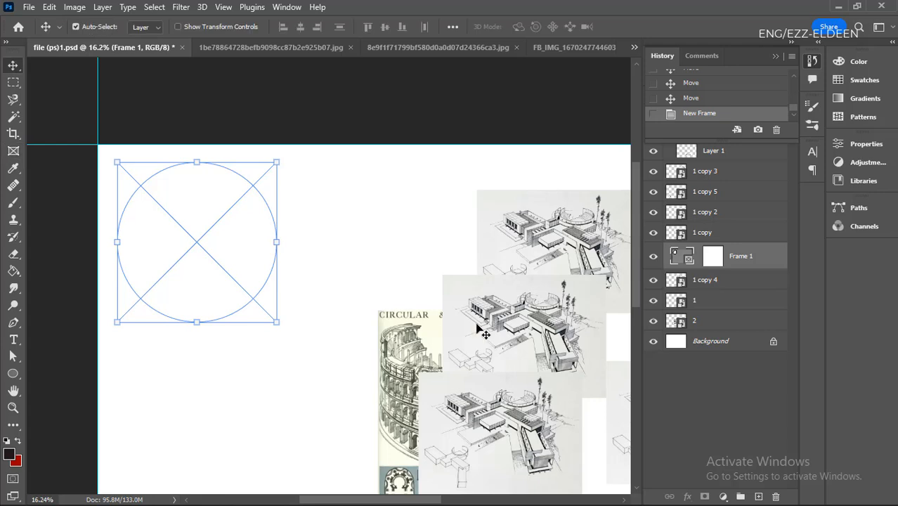
{"action": "left_click_drag", "start_coordinate": [512, 414], "coordinate": [235, 303]}
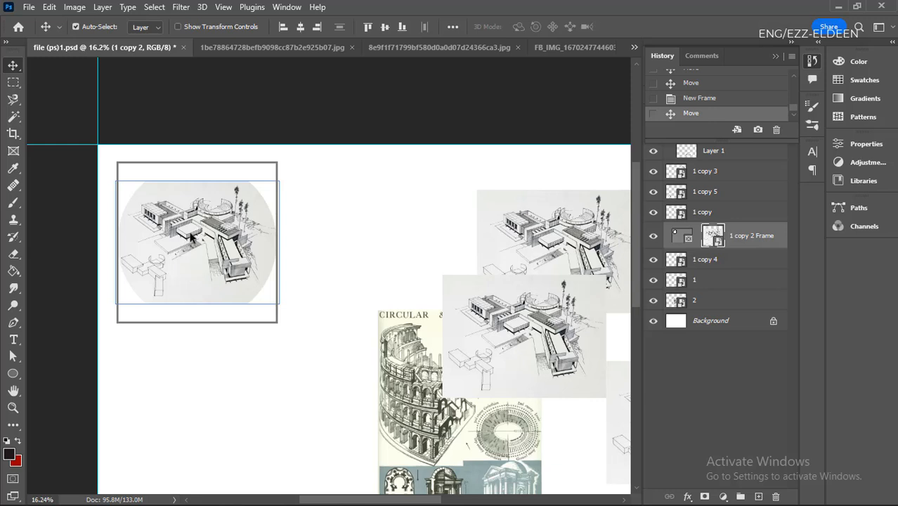
{"action": "mouse_move", "coordinate": [190, 236]}
{"action": "left_mouse_down"}
{"action": "mouse_move", "coordinate": [184, 252]}
{"action": "mouse_move", "coordinate": [174, 217]}
{"action": "mouse_move", "coordinate": [210, 247]}
{"action": "mouse_move", "coordinate": [167, 260]}
{"action": "mouse_move", "coordinate": [180, 211]}
{"action": "mouse_move", "coordinate": [184, 267]}
{"action": "mouse_move", "coordinate": [169, 197]}
{"action": "mouse_move", "coordinate": [190, 251]}
{"action": "mouse_move", "coordinate": [185, 222]}
{"action": "left_mouse_up"}
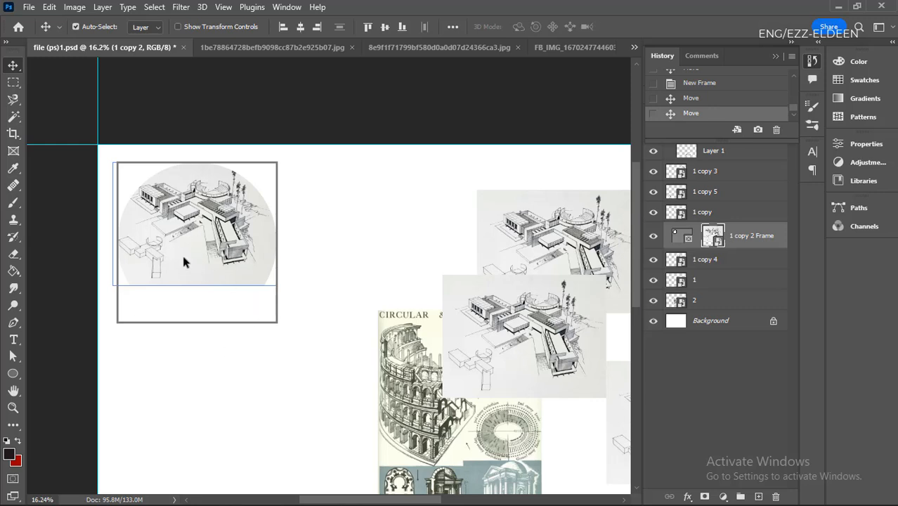
- Scale the framed sketch with Free Transform to about 139.56% so it fills the circle, reposition it, and apply the transform
{"action": "key", "text": "ctrl+t"}
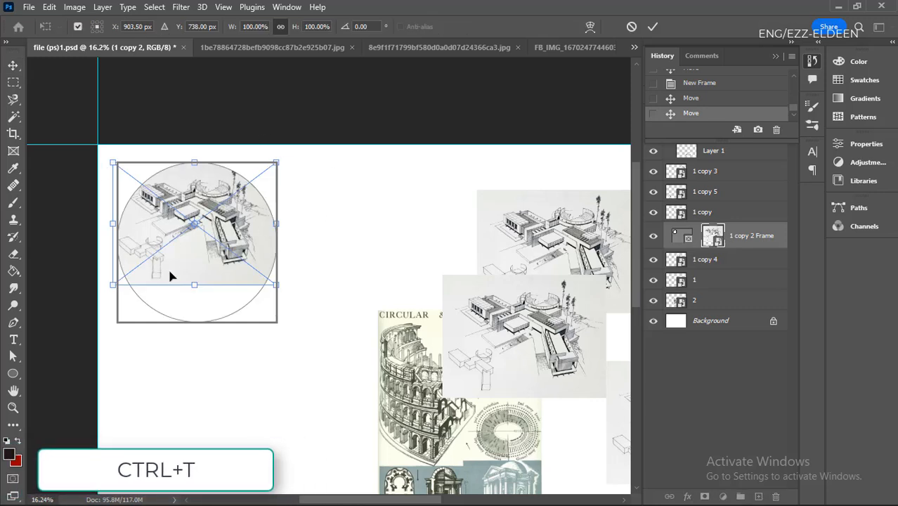
{"action": "left_click_drag", "start_coordinate": [276, 285], "coordinate": [326, 322]}
{"action": "left_click_drag", "start_coordinate": [271, 244], "coordinate": [251, 257]}
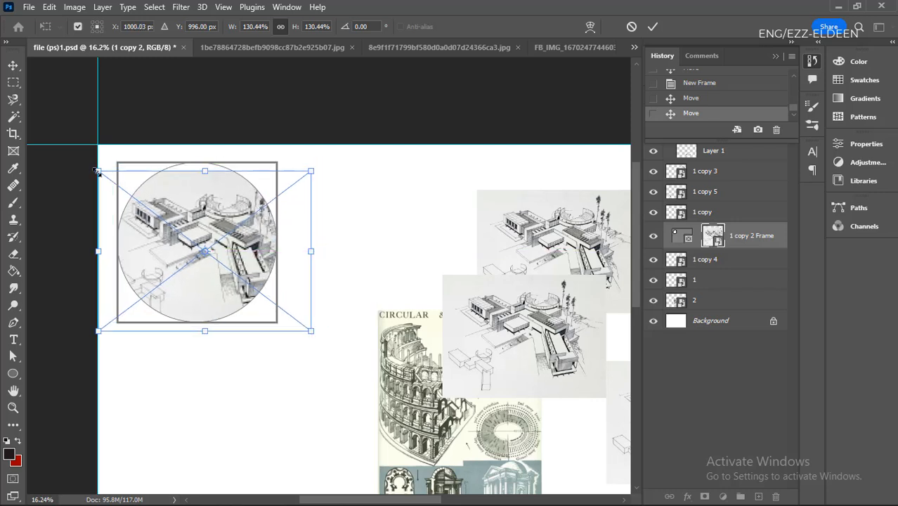
{"action": "left_click_drag", "start_coordinate": [97, 170], "coordinate": [83, 160]}
{"action": "left_click_drag", "start_coordinate": [213, 201], "coordinate": [201, 205]}
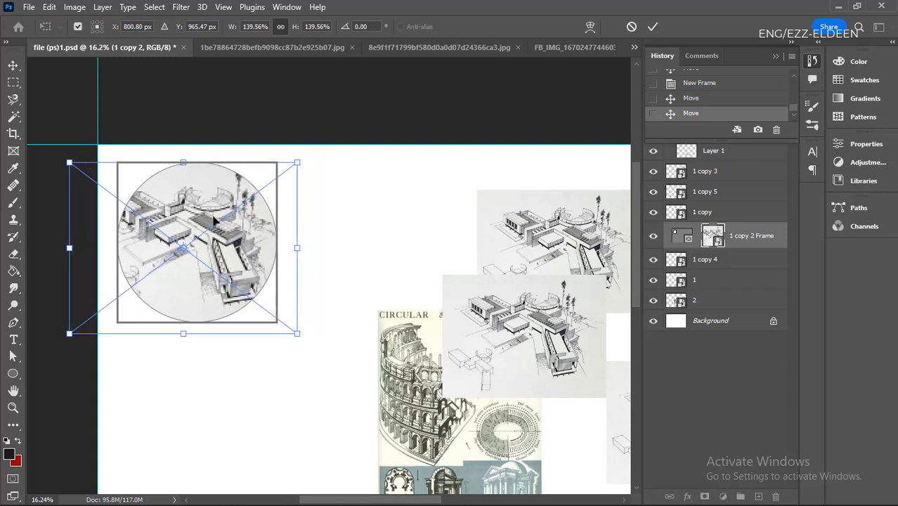
{"action": "left_click", "coordinate": [655, 28]}
{"action": "left_click", "coordinate": [335, 262]}
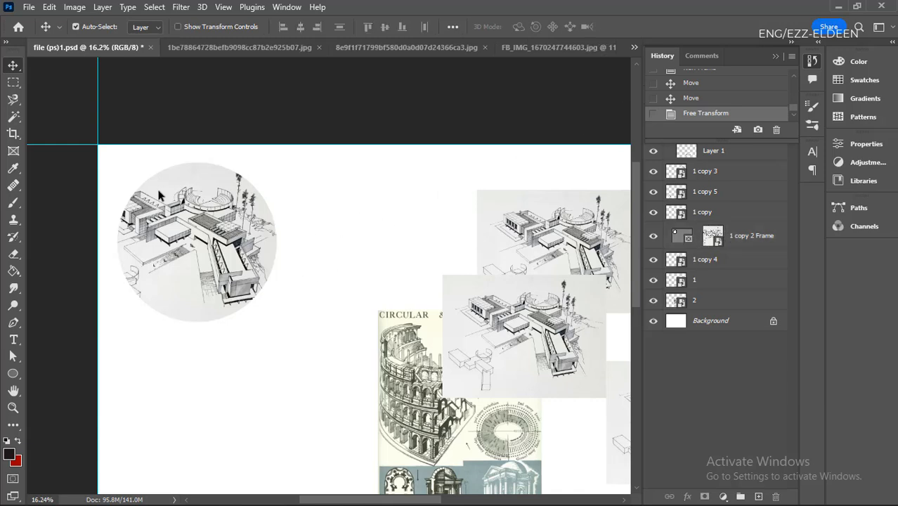
- Move the circular framed sketch slightly inward from the page's upper-left corner
{"action": "scroll", "coordinate": [194, 249], "scroll_direction": "down", "scroll_amount": 4}
{"action": "scroll", "coordinate": [281, 286], "scroll_direction": "up", "scroll_amount": 2}
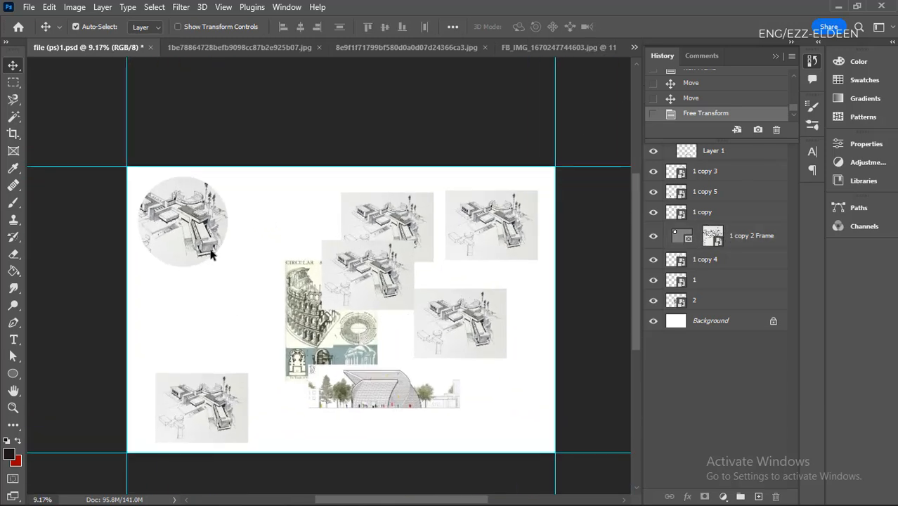
{"action": "left_click_drag", "start_coordinate": [187, 236], "coordinate": [185, 254]}
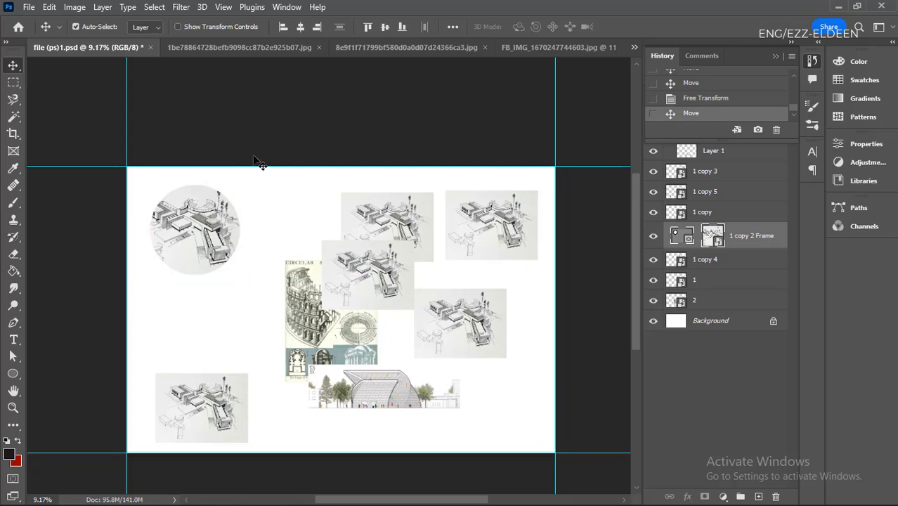
- Duplicate the circular framed sketch directly below the original, and duplicate that copy horizontally to its right
{"action": "scroll", "coordinate": [209, 250], "scroll_direction": "up", "scroll_amount": 2}
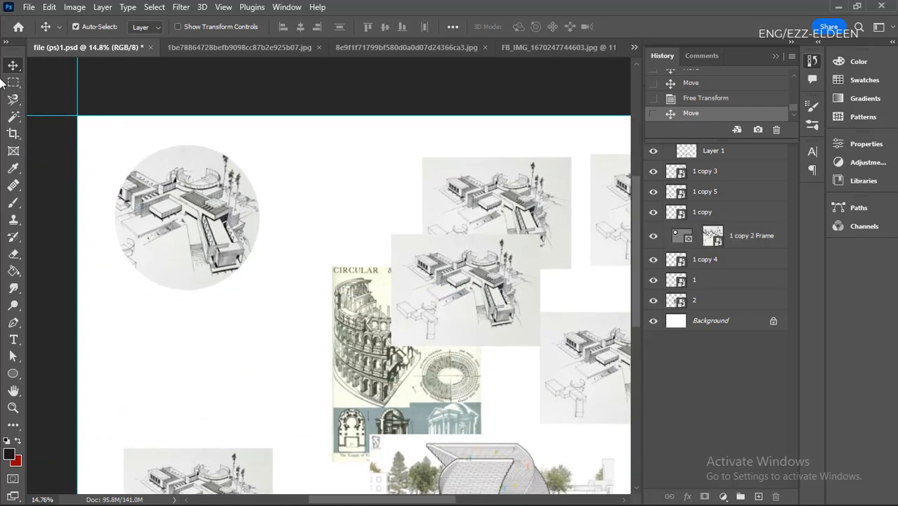
{"action": "scroll", "coordinate": [84, 179], "scroll_direction": "down", "scroll_amount": 1}
{"action": "scroll", "coordinate": [182, 249], "scroll_direction": "up", "scroll_amount": 2}
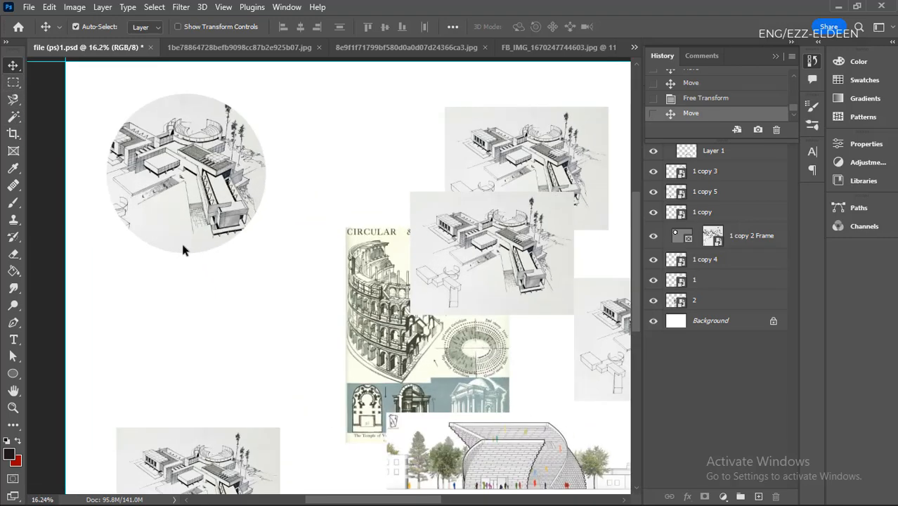
{"action": "scroll", "coordinate": [197, 244], "scroll_direction": "down", "scroll_amount": 2}
{"action": "scroll", "coordinate": [246, 267], "scroll_direction": "up", "scroll_amount": 2}
{"action": "scroll", "coordinate": [197, 204], "scroll_direction": "down", "scroll_amount": 1}
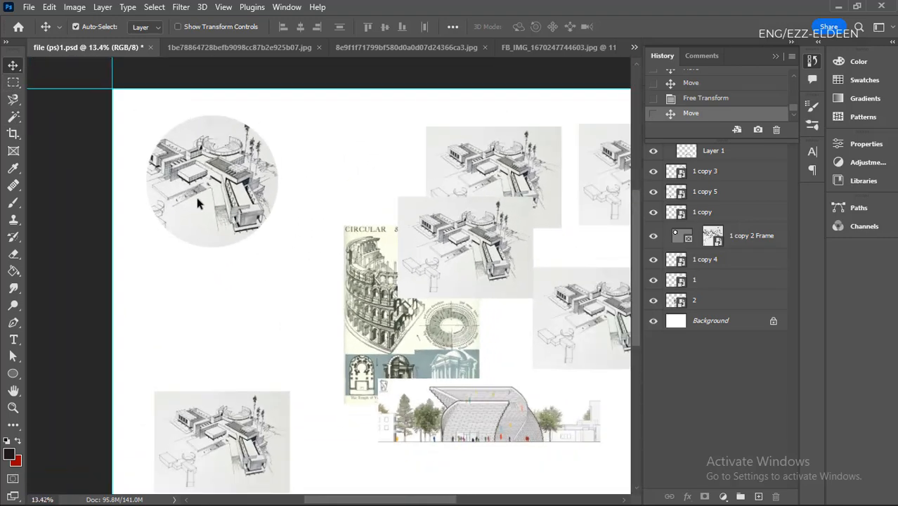
{"action": "left_click_drag", "start_coordinate": [219, 191], "coordinate": [216, 327]}
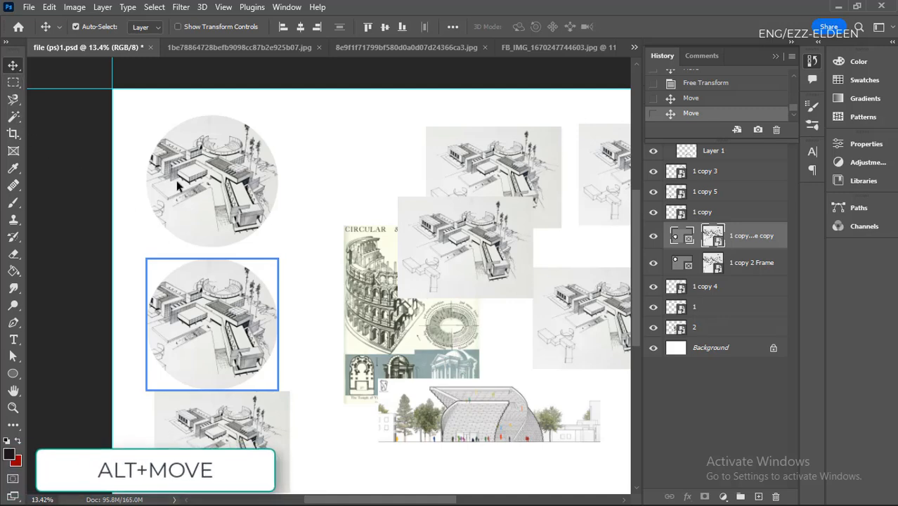
{"action": "scroll", "coordinate": [243, 235], "scroll_direction": "up", "scroll_amount": 1}
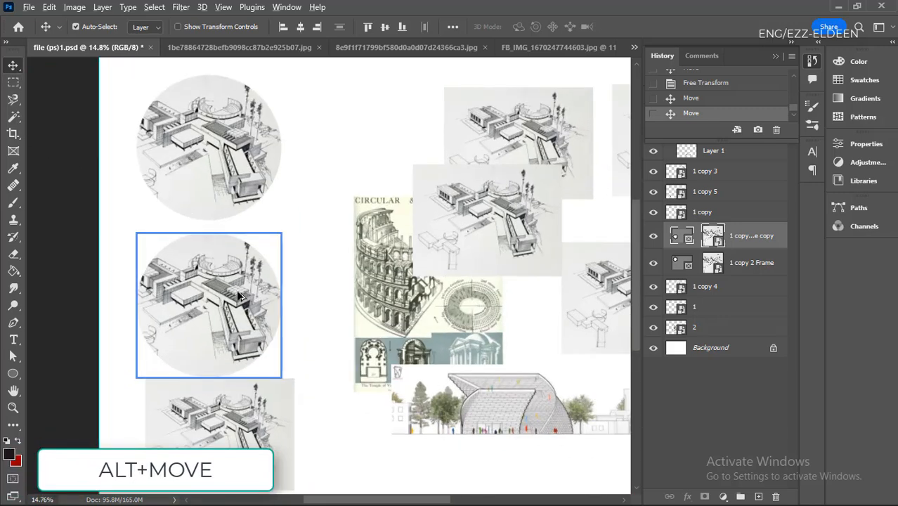
{"action": "left_click_drag", "start_coordinate": [220, 285], "coordinate": [239, 292]}
{"action": "left_click_drag", "start_coordinate": [330, 300], "coordinate": [391, 171]}
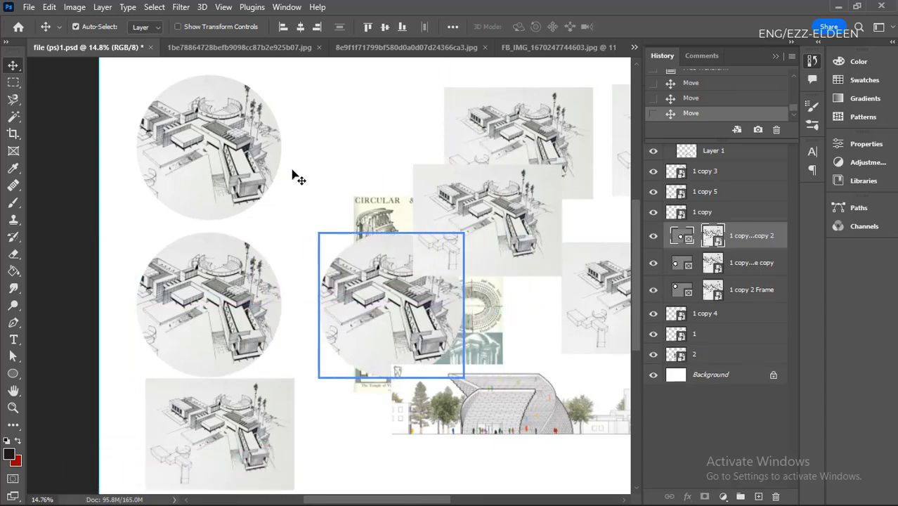
- Move the second circular copy up from the lower row to sit beside the original circle near the page's upper edge
{"action": "scroll", "coordinate": [345, 271], "scroll_direction": "down", "scroll_amount": 2}
{"action": "scroll", "coordinate": [337, 232], "scroll_direction": "up", "scroll_amount": 2}
{"action": "scroll", "coordinate": [342, 316], "scroll_direction": "down", "scroll_amount": 3}
{"action": "scroll", "coordinate": [343, 317], "scroll_direction": "up", "scroll_amount": 2}
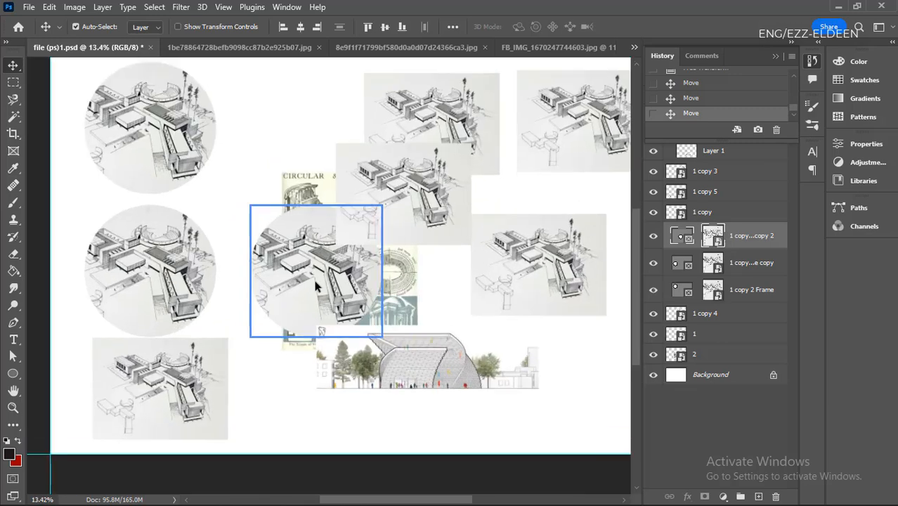
{"action": "left_click_drag", "start_coordinate": [315, 282], "coordinate": [293, 408]}
{"action": "scroll", "coordinate": [279, 342], "scroll_direction": "down", "scroll_amount": 3}
{"action": "scroll", "coordinate": [279, 340], "scroll_direction": "up", "scroll_amount": 4}
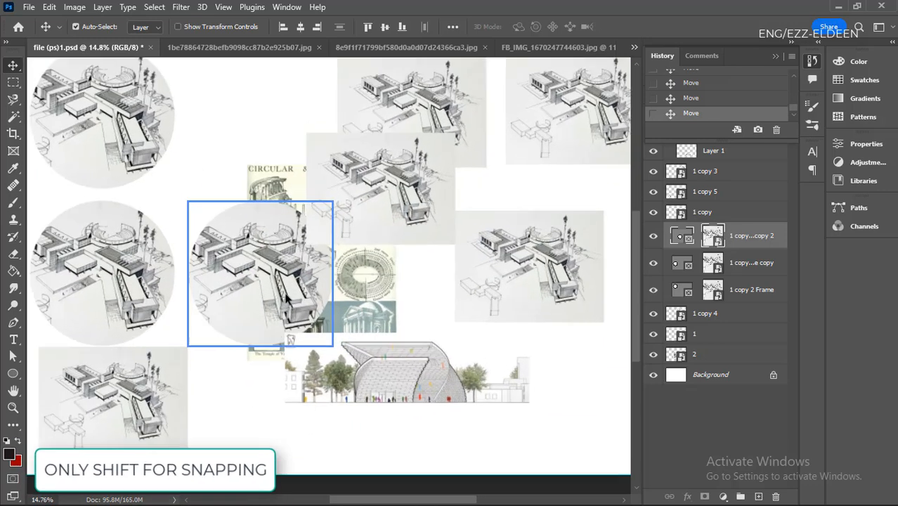
{"action": "scroll", "coordinate": [270, 274], "scroll_direction": "down", "scroll_amount": 3}
{"action": "left_click_drag", "start_coordinate": [292, 270], "coordinate": [273, 131]}
- Lower the sketch overlapping the Circular & Oval Buildings picture slightly and reposition the two upper circular frames side by side
{"action": "left_click_drag", "start_coordinate": [365, 185], "coordinate": [365, 226]}
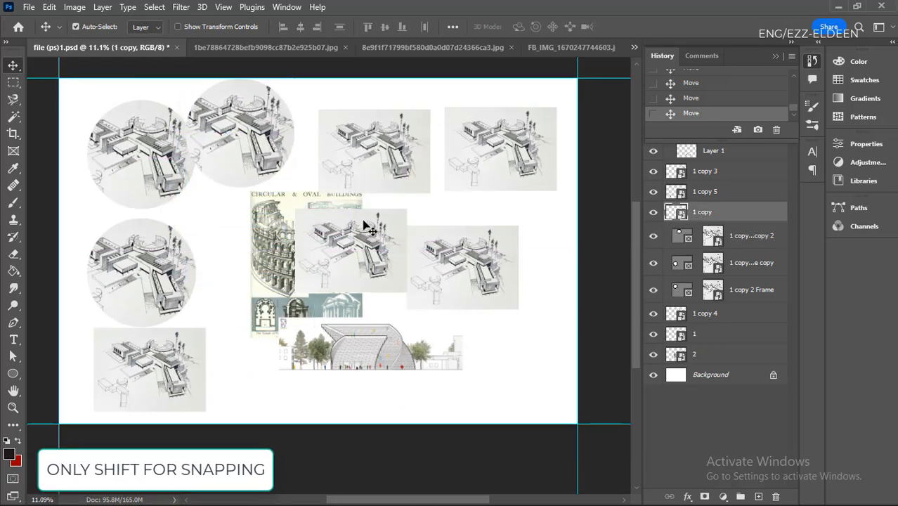
{"action": "left_click_drag", "start_coordinate": [132, 186], "coordinate": [109, 201]}
{"action": "left_click_drag", "start_coordinate": [244, 153], "coordinate": [244, 170]}
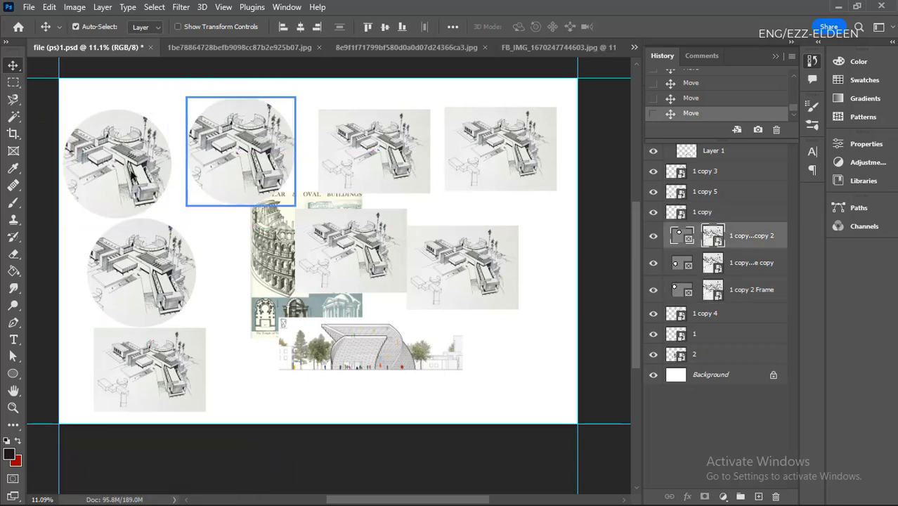
{"action": "left_click_drag", "start_coordinate": [125, 176], "coordinate": [143, 169]}
{"action": "scroll", "coordinate": [160, 170], "scroll_direction": "up", "scroll_amount": 2}
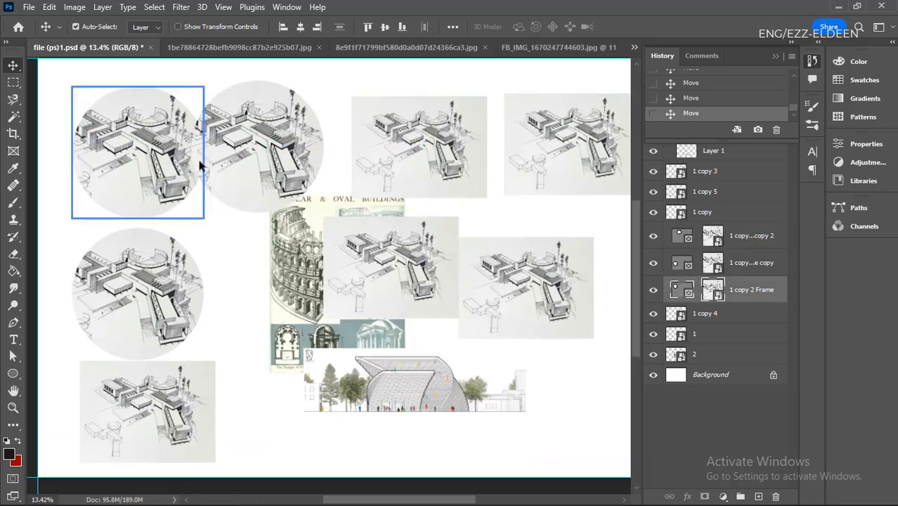
{"action": "scroll", "coordinate": [398, 237], "scroll_direction": "down", "scroll_amount": 2}
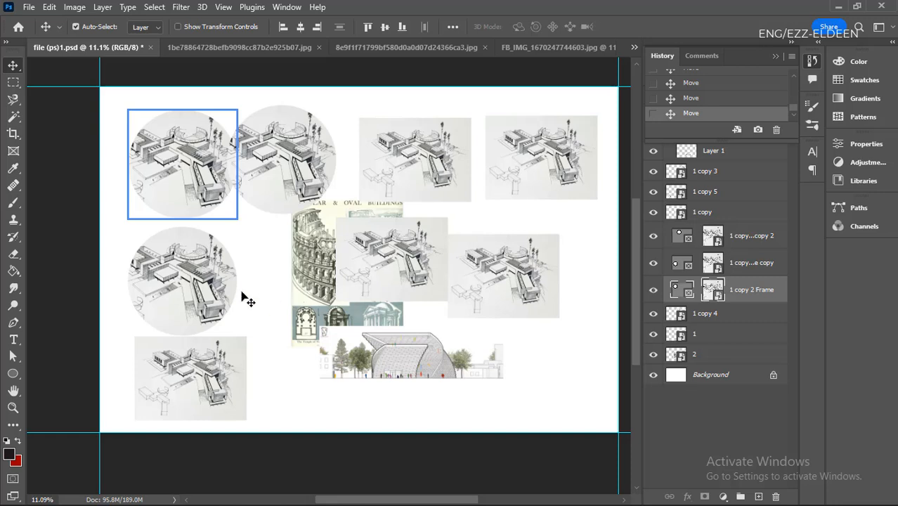
- Move the lower circular frame, the building elevation, the sketches and the Circular & Oval Buildings picture up to clear the page's lower-left area
{"action": "left_click_drag", "start_coordinate": [388, 352], "coordinate": [404, 194]}
{"action": "left_click_drag", "start_coordinate": [385, 259], "coordinate": [497, 147]}
{"action": "left_click_drag", "start_coordinate": [353, 293], "coordinate": [406, 206]}
{"action": "left_click_drag", "start_coordinate": [220, 344], "coordinate": [371, 228]}
{"action": "left_click_drag", "start_coordinate": [167, 292], "coordinate": [312, 223]}
{"action": "left_click_drag", "start_coordinate": [338, 267], "coordinate": [387, 205]}
- Draw a square frame in the page's empty lower-left area and shift the second upper circular frame slightly down
{"action": "left_click", "coordinate": [13, 151]}
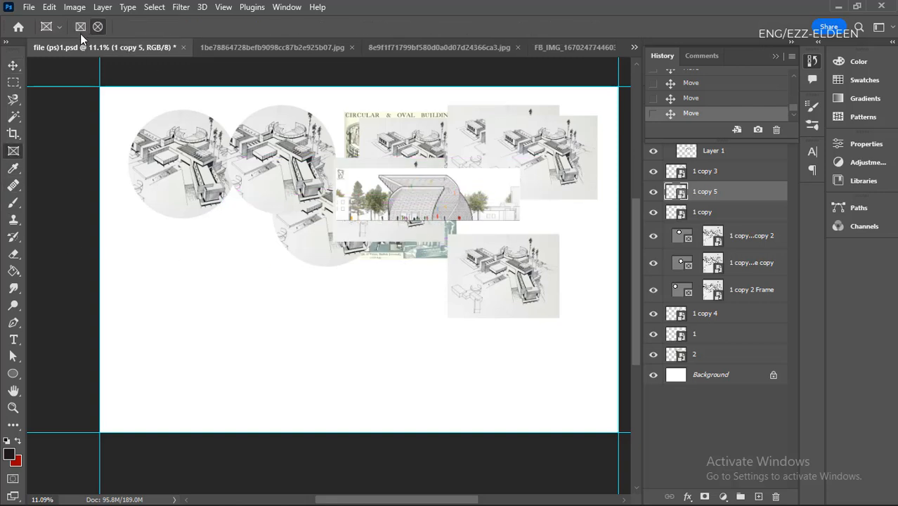
{"action": "left_click_drag", "start_coordinate": [111, 287], "coordinate": [257, 407]}
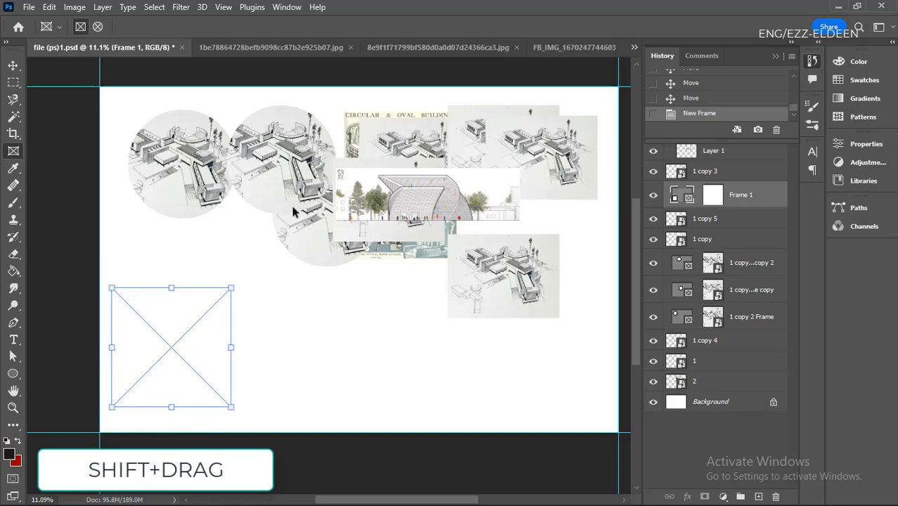
{"action": "left_click_drag", "start_coordinate": [292, 173], "coordinate": [293, 180]}
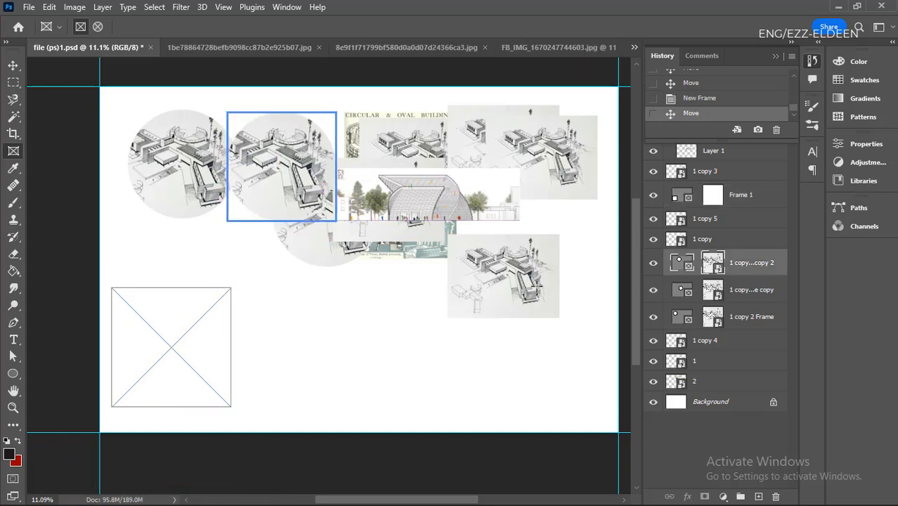
{"action": "left_click_drag", "start_coordinate": [425, 246], "coordinate": [427, 272]}
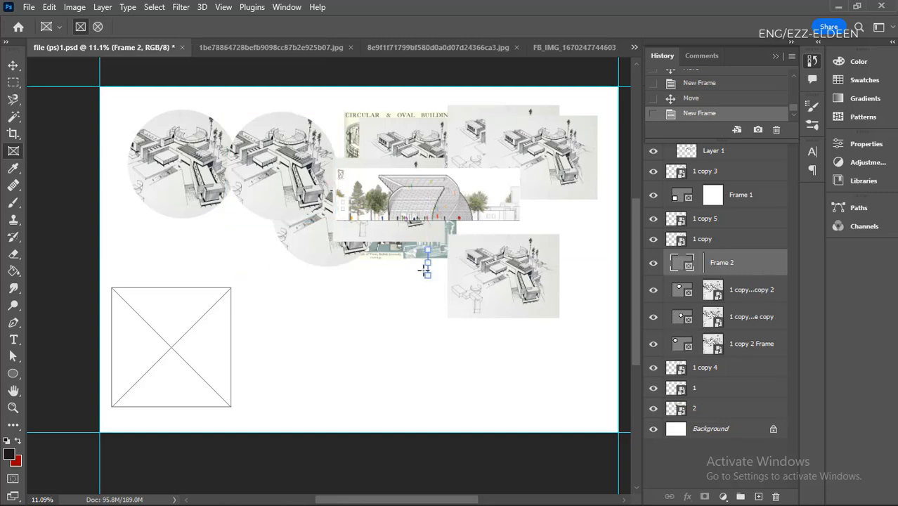
{"action": "key", "text": "ctrl+z"}
- Place the Circular & Oval Buildings picture inside the square frame, taking it out once and placing it again
{"action": "key", "text": "v"}
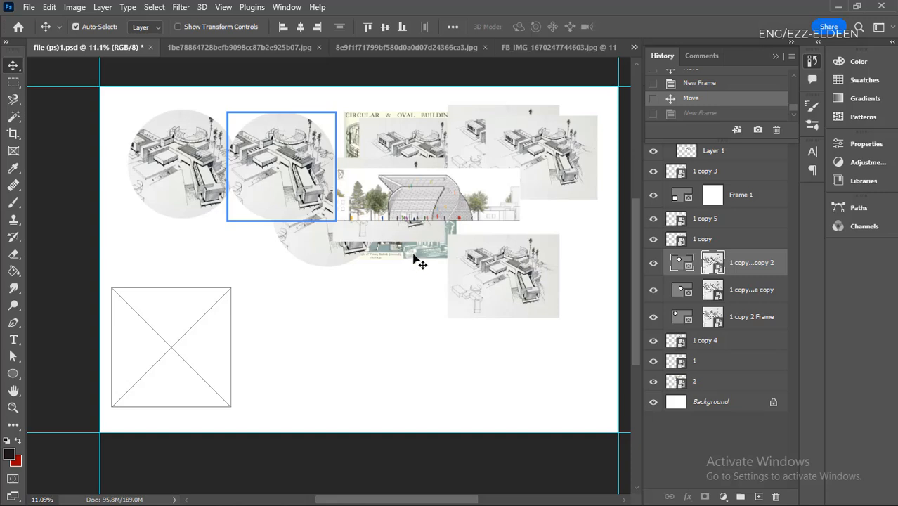
{"action": "left_click_drag", "start_coordinate": [415, 261], "coordinate": [188, 400]}
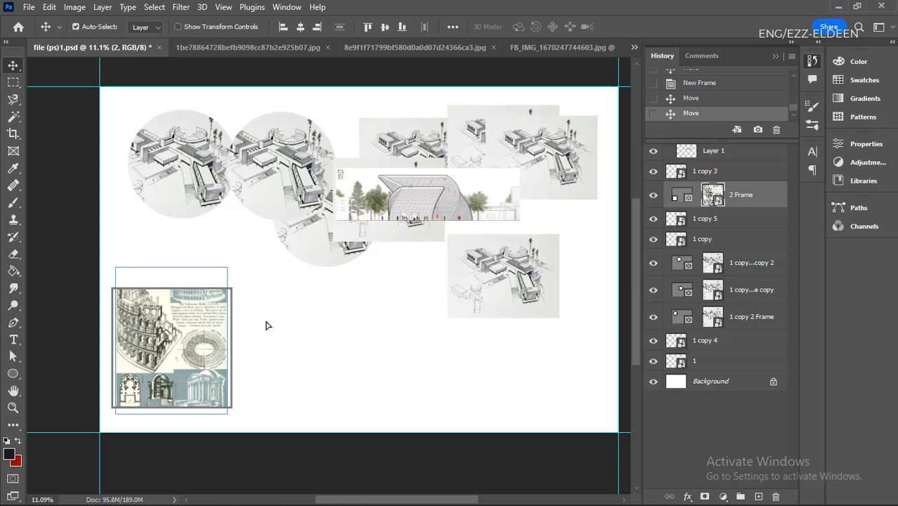
{"action": "left_click_drag", "start_coordinate": [212, 316], "coordinate": [393, 257]}
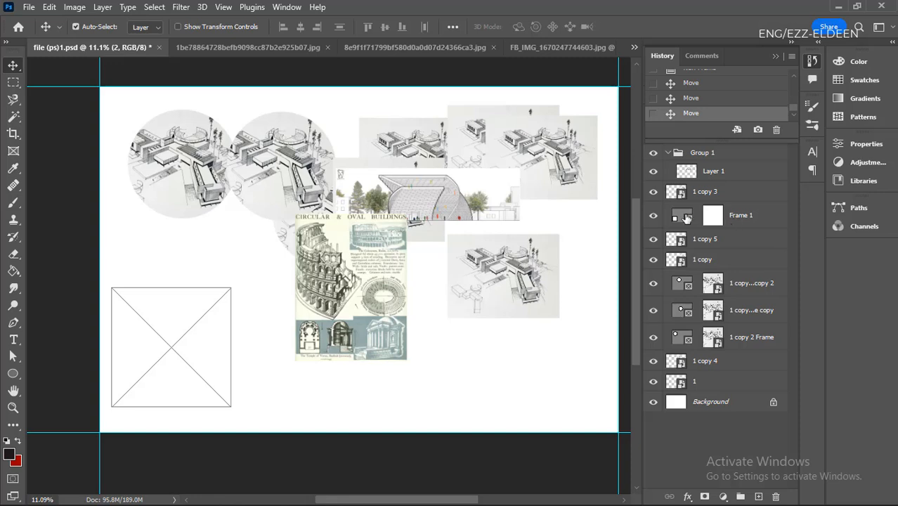
{"action": "left_click_drag", "start_coordinate": [383, 295], "coordinate": [197, 350]}
{"action": "key", "text": "ctrl"}
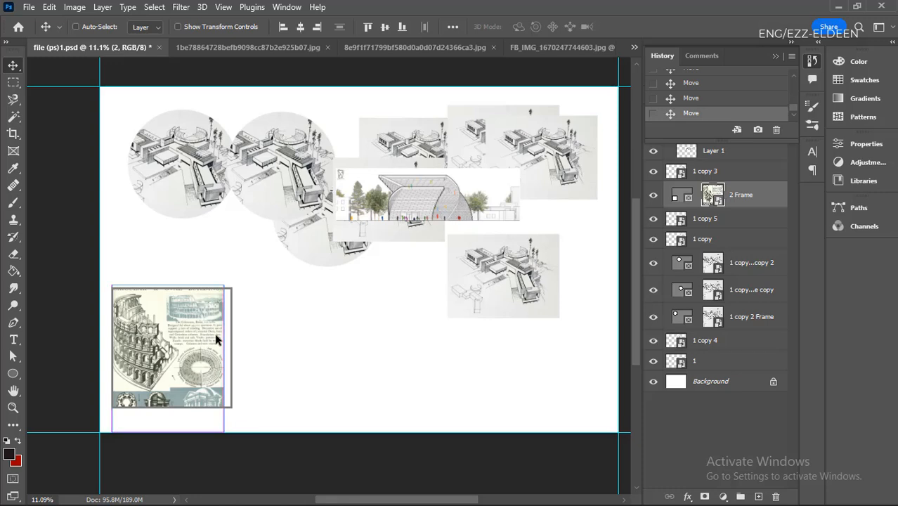
- Scale the Circular & Oval Buildings picture to 104.86% inside the square frame and nudge it to cover the frame's width
{"action": "key", "text": "ctrl+t"}
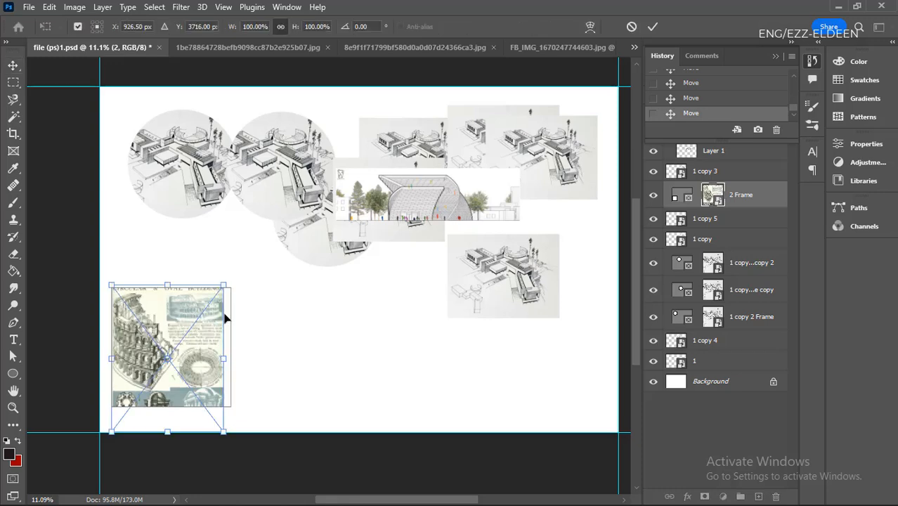
{"action": "left_click_drag", "start_coordinate": [222, 281], "coordinate": [231, 277]}
{"action": "key", "text": "Right"}
{"action": "key", "text": "Down"}
{"action": "key", "text": "Down"}
{"action": "key", "text": "Down"}
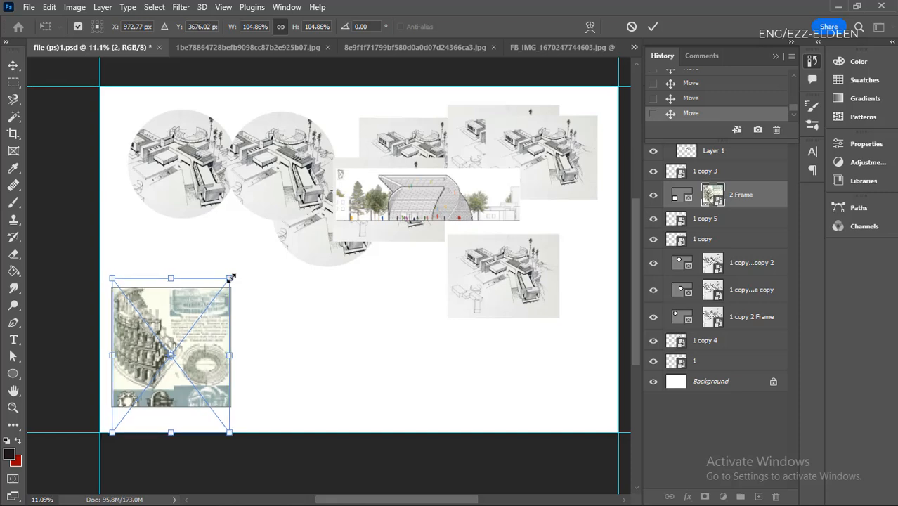
{"action": "key", "text": "Right"}
{"action": "key", "text": "Left"}
{"action": "key", "text": "Down"}
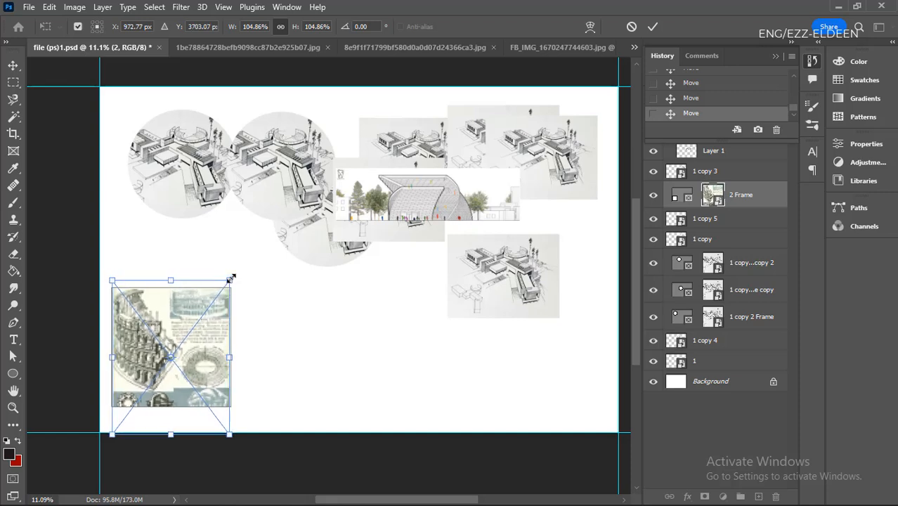
{"action": "key", "text": "Up"}
{"action": "key", "text": "Up"}
{"action": "key", "text": "Up"}
{"action": "key", "text": "Up"}
{"action": "key", "text": "Up"}
{"action": "key", "text": "Up"}
{"action": "key", "text": "Up"}
{"action": "key", "text": "Up"}
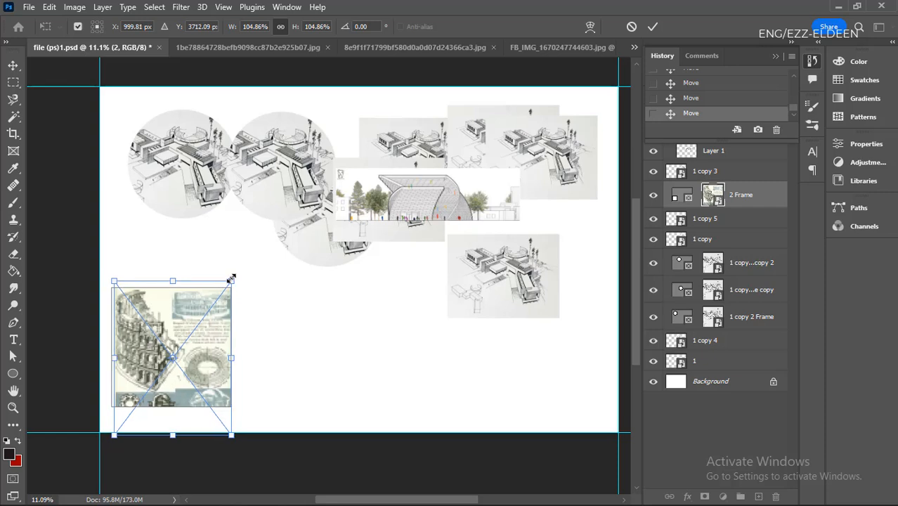
{"action": "key", "text": "Right"}
{"action": "key", "text": "Right"}
{"action": "key", "text": "Left"}
{"action": "key", "text": "Left"}
{"action": "key", "text": "Left"}
{"action": "key", "text": "Left"}
{"action": "key", "text": "Left"}
{"action": "key", "text": "Left"}
{"action": "key", "text": "Left"}
{"action": "key", "text": "Left"}
{"action": "key", "text": "Left"}
{"action": "key", "text": "Left"}
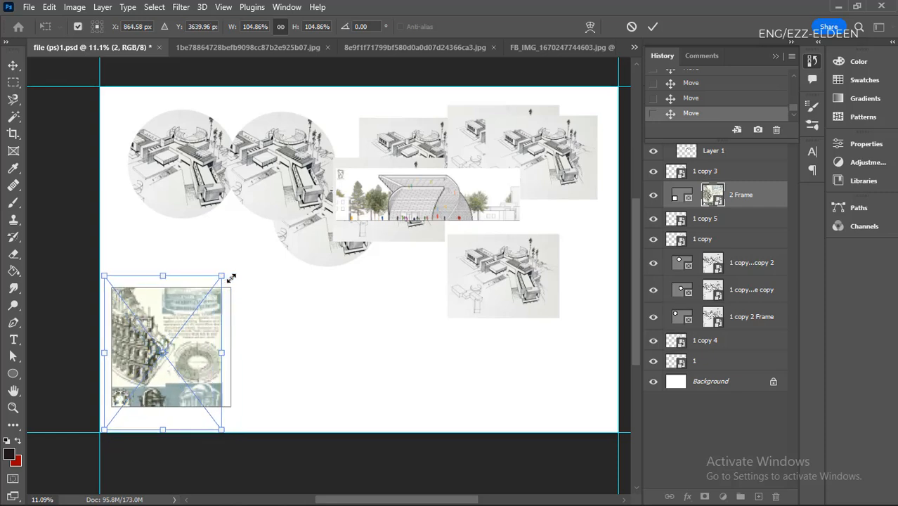
{"action": "key", "text": "Down"}
{"action": "key", "text": "Down"}
{"action": "key", "text": "Right"}
{"action": "key", "text": "Right"}
{"action": "key", "text": "Right"}
{"action": "key", "text": "Right"}
{"action": "key", "text": "Right"}
{"action": "key", "text": "Right"}
{"action": "key", "text": "Right"}
{"action": "key", "text": "Right"}
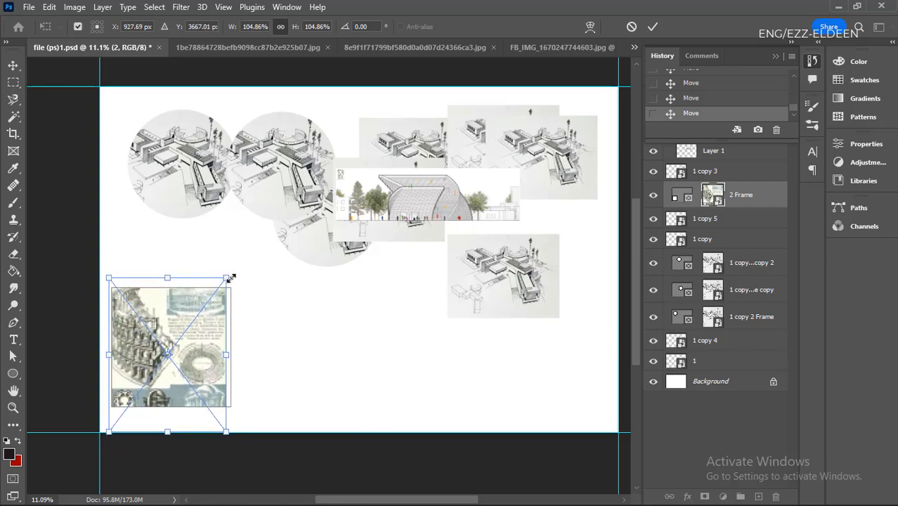
{"action": "key", "text": "Down"}
{"action": "key", "text": "Down"}
{"action": "key", "text": "Down"}
{"action": "key", "text": "Down"}
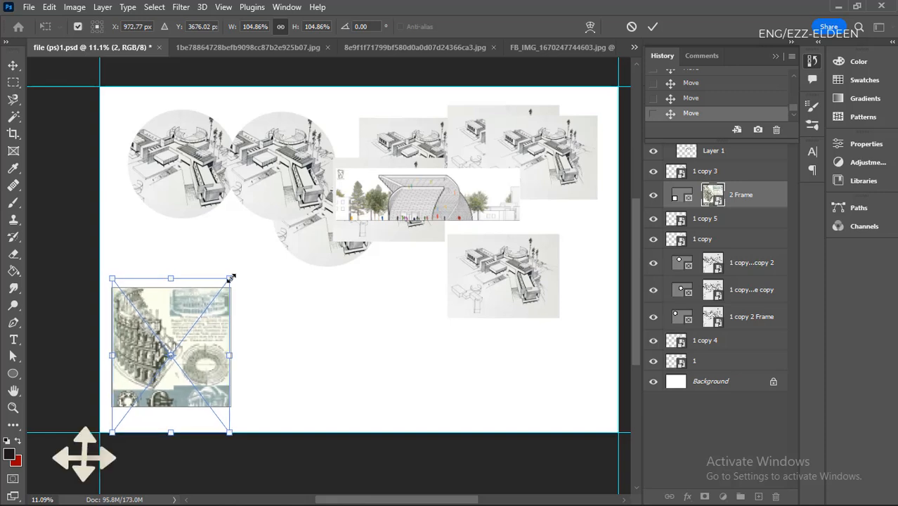
{"action": "key", "text": "Right"}
{"action": "key", "text": "Down"}
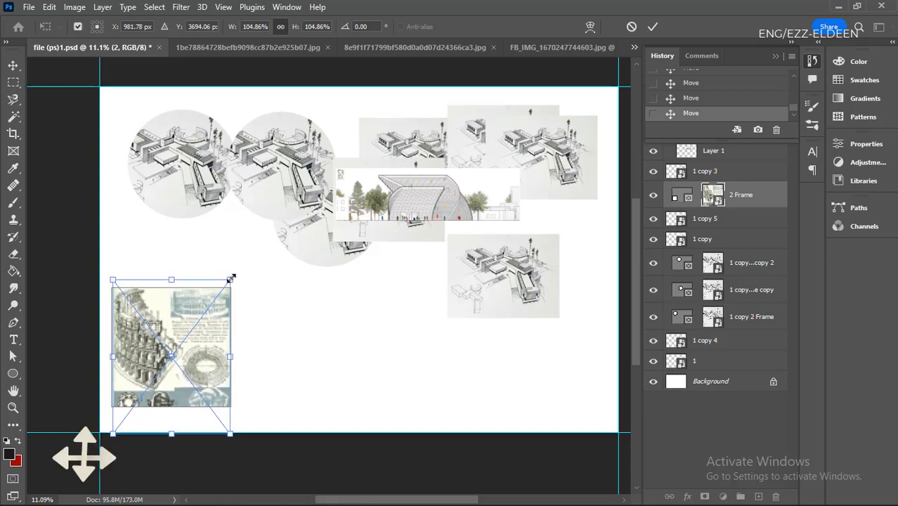
{"action": "key", "text": "Left"}
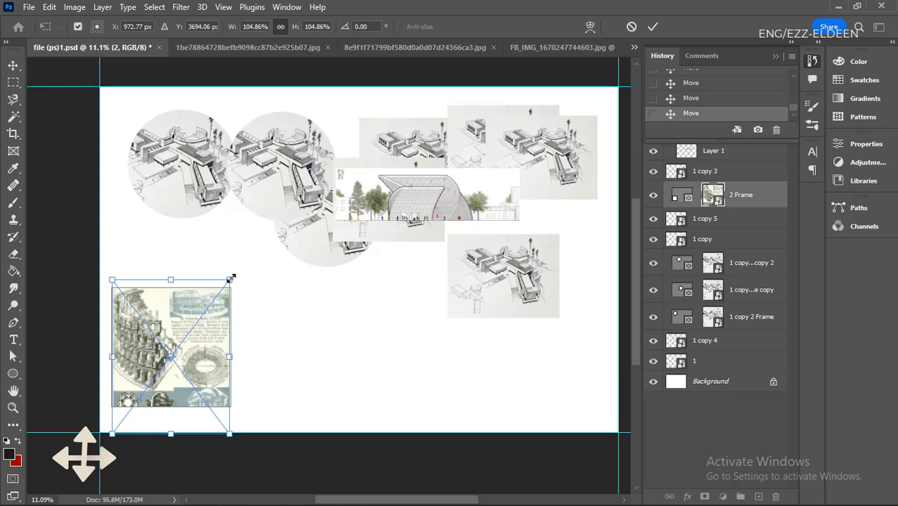
{"action": "key", "text": "Return"}
{"action": "left_click", "coordinate": [265, 281]}
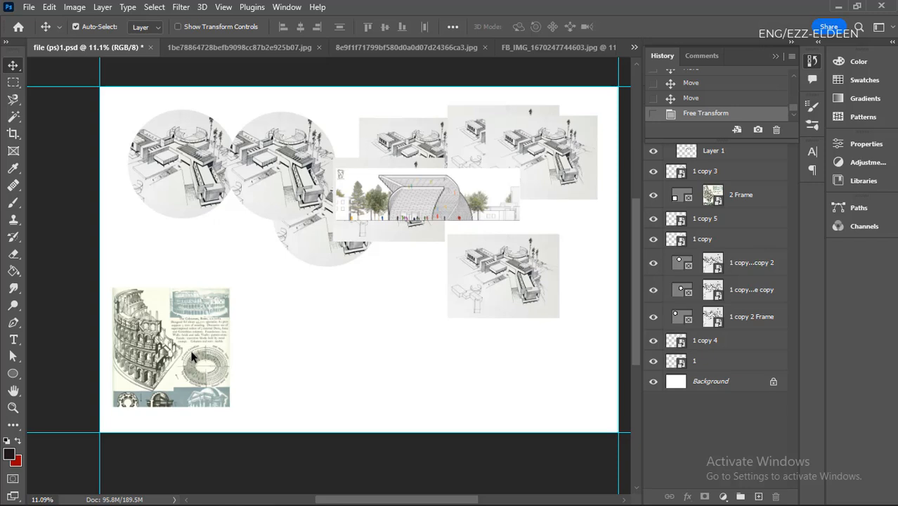
- Duplicate the square framed picture about 32 cm to the right, level with the original
{"action": "left_click_drag", "start_coordinate": [192, 356], "coordinate": [325, 359]}
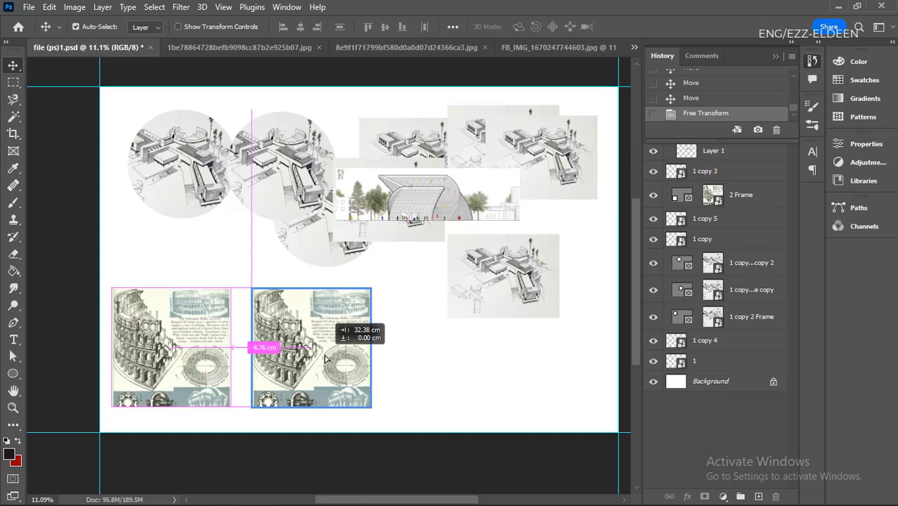
{"action": "left_click_drag", "start_coordinate": [325, 359], "coordinate": [325, 359]}
{"action": "key", "text": "super+space"}
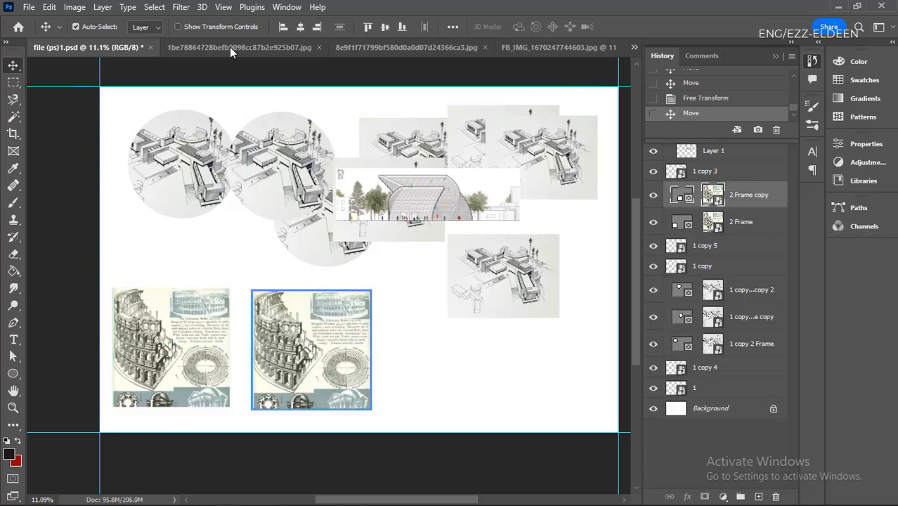
- Show the rulers and add horizontal guides along the top and bottom edges of the copied frame
{"action": "key", "text": "ctrl+r"}
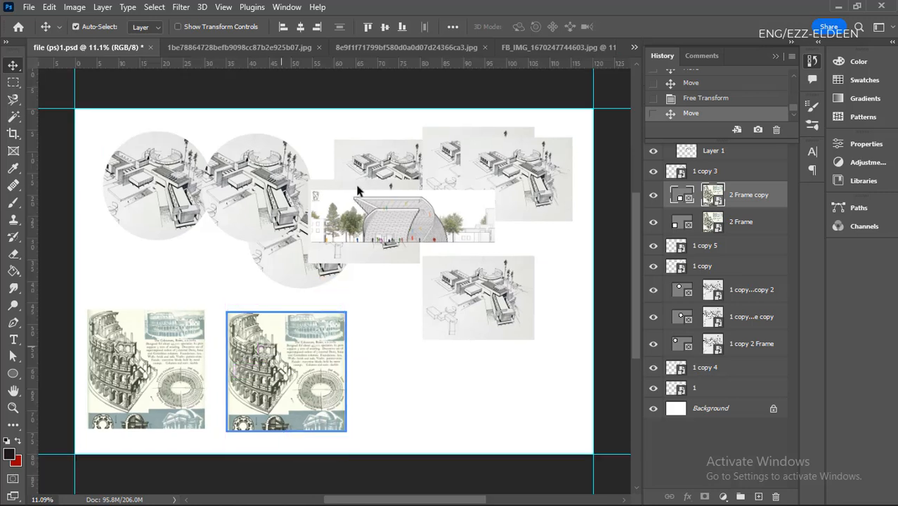
{"action": "left_click_drag", "start_coordinate": [302, 67], "coordinate": [269, 311]}
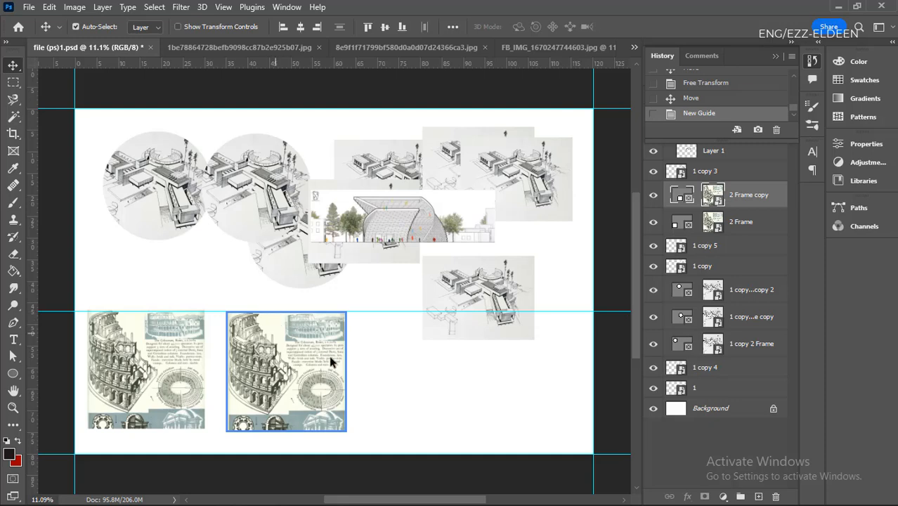
{"action": "left_click", "coordinate": [400, 361]}
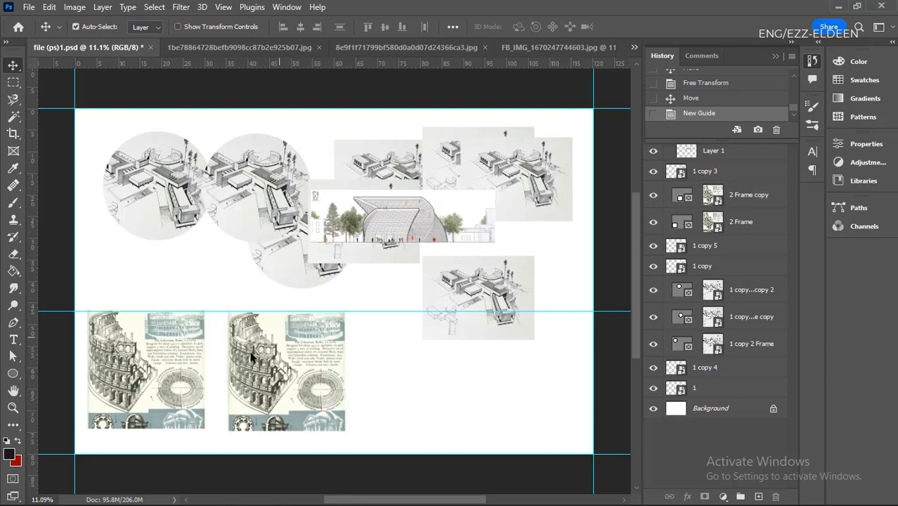
{"action": "left_click_drag", "start_coordinate": [302, 65], "coordinate": [320, 431]}
- Move the original square framed picture slightly down so its top edge meets the upper guide
{"action": "scroll", "coordinate": [105, 415], "scroll_direction": "up", "scroll_amount": 3}
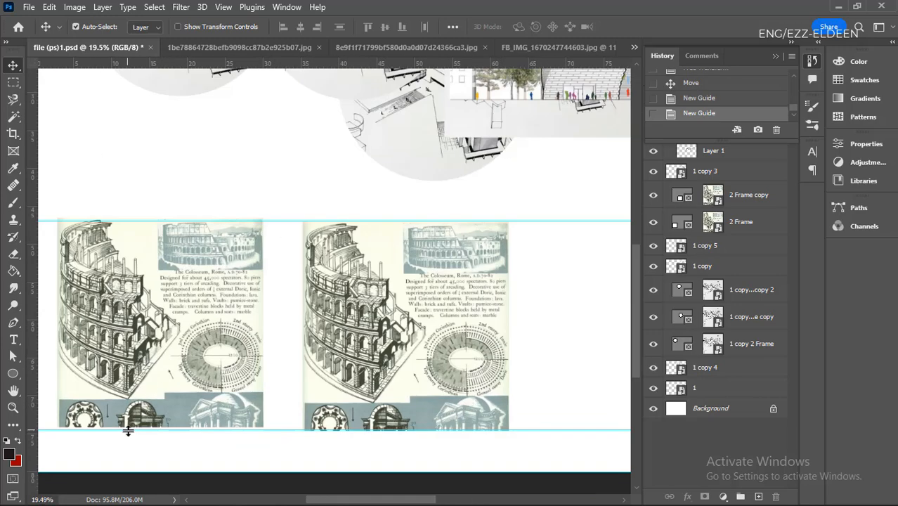
{"action": "scroll", "coordinate": [320, 196], "scroll_direction": "up", "scroll_amount": 3}
{"action": "scroll", "coordinate": [377, 261], "scroll_direction": "down", "scroll_amount": 2}
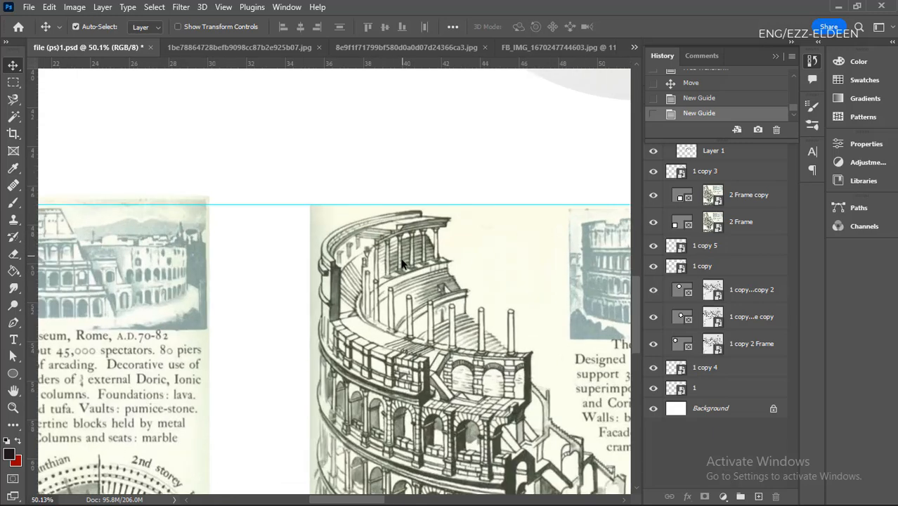
{"action": "left_click_drag", "start_coordinate": [217, 248], "coordinate": [246, 220]}
{"action": "scroll", "coordinate": [281, 204], "scroll_direction": "down", "scroll_amount": 3}
{"action": "scroll", "coordinate": [270, 200], "scroll_direction": "up", "scroll_amount": 2}
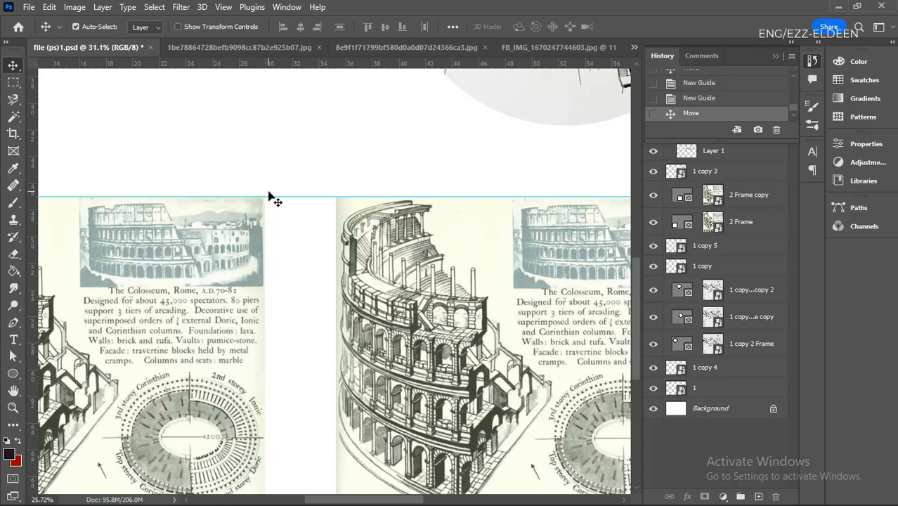
{"action": "scroll", "coordinate": [325, 341], "scroll_direction": "down", "scroll_amount": 3}
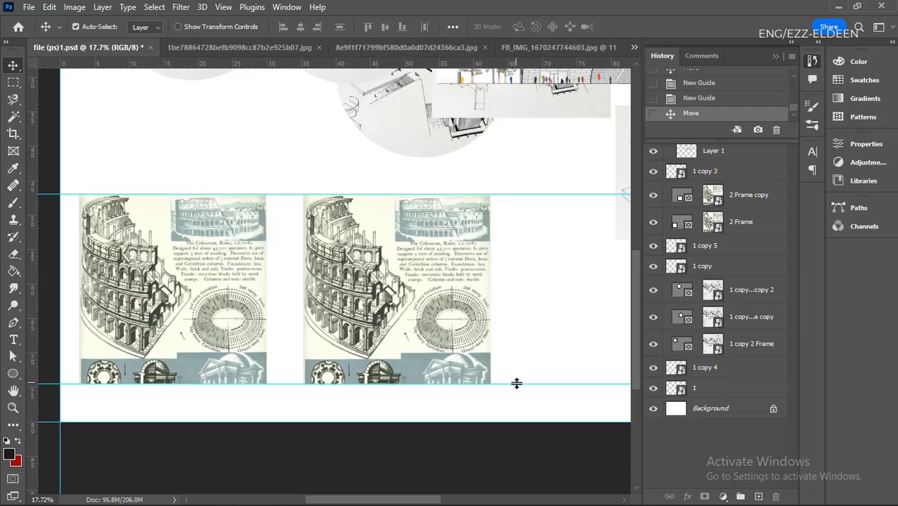
- Delete the lower guide and add a new horizontal guide along the bottom edges of both framed pictures
{"action": "left_click_drag", "start_coordinate": [517, 383], "coordinate": [555, 63]}
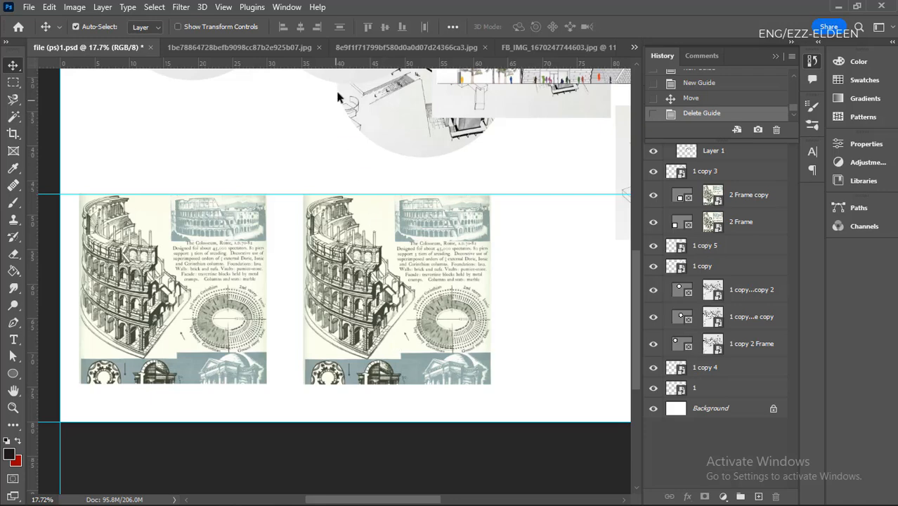
{"action": "left_click_drag", "start_coordinate": [333, 67], "coordinate": [333, 384]}
{"action": "scroll", "coordinate": [217, 466], "scroll_direction": "down", "scroll_amount": 3}
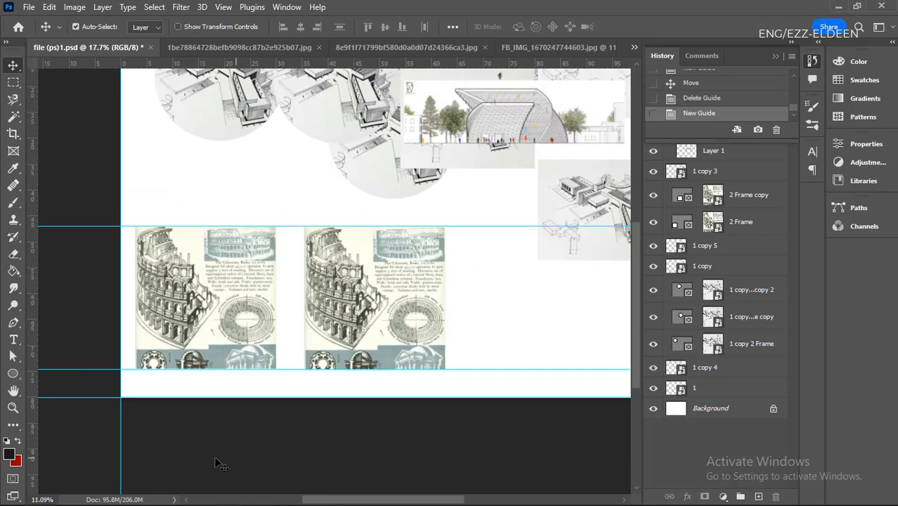
- Move the separate sketch below the building elevation onto the copied square frame
{"action": "key", "text": "ctrl+0"}
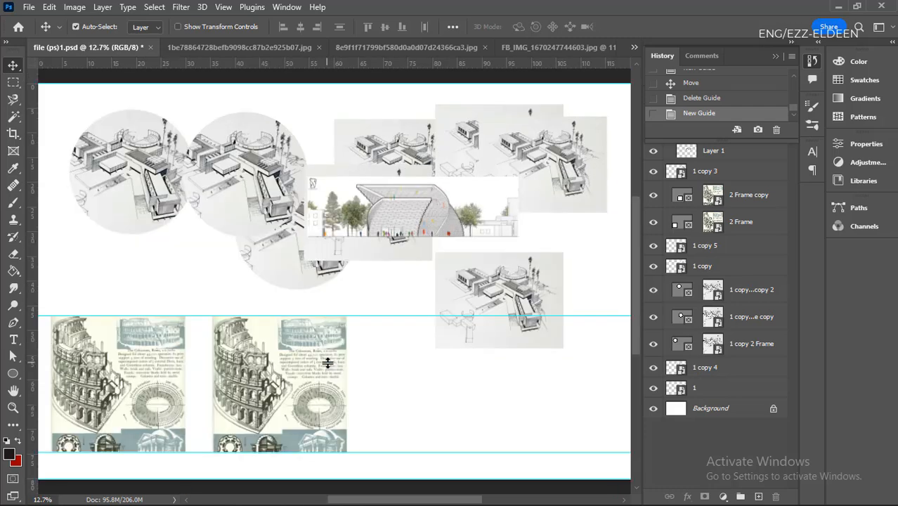
{"action": "left_click", "coordinate": [326, 365]}
{"action": "left_click_drag", "start_coordinate": [485, 289], "coordinate": [262, 379]}
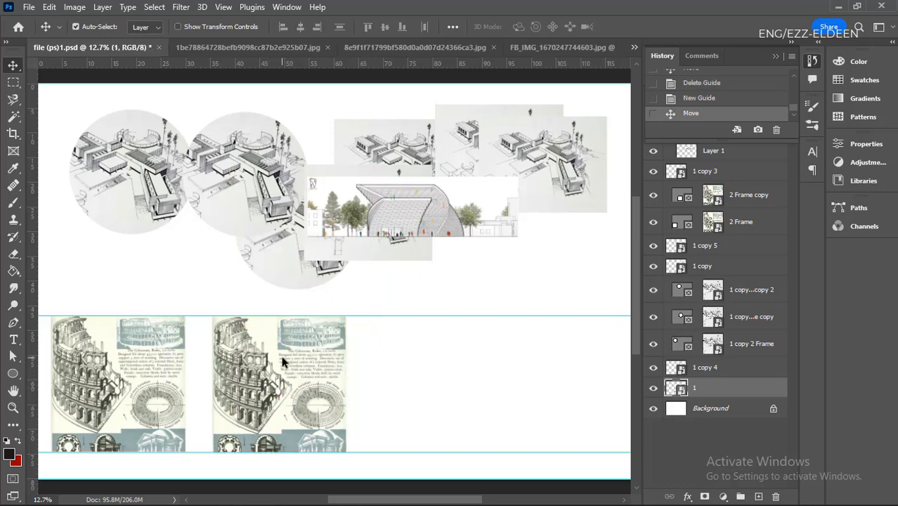
- Try deleting the Circular & Oval Buildings picture inside the copied square frame
{"action": "left_click", "coordinate": [283, 361]}
{"action": "left_click", "coordinate": [711, 195]}
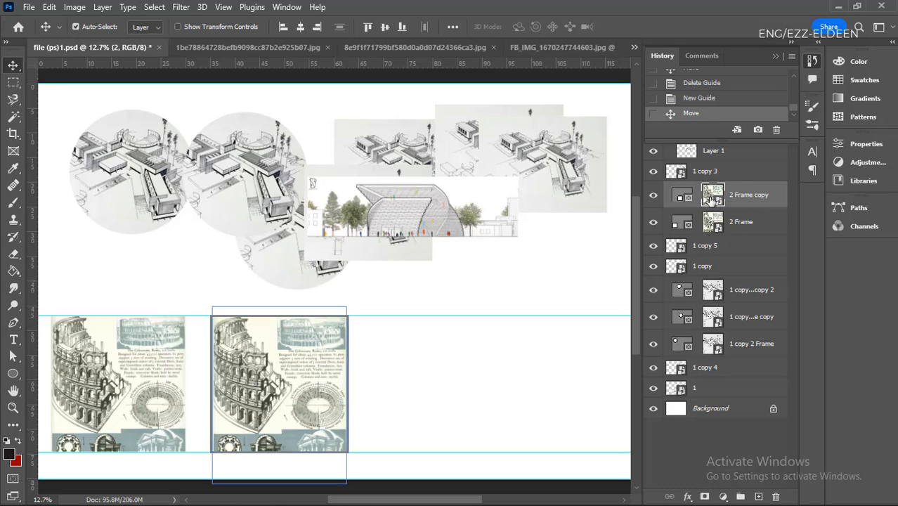
{"action": "key", "text": "Delete"}
{"action": "left_click", "coordinate": [410, 379]}
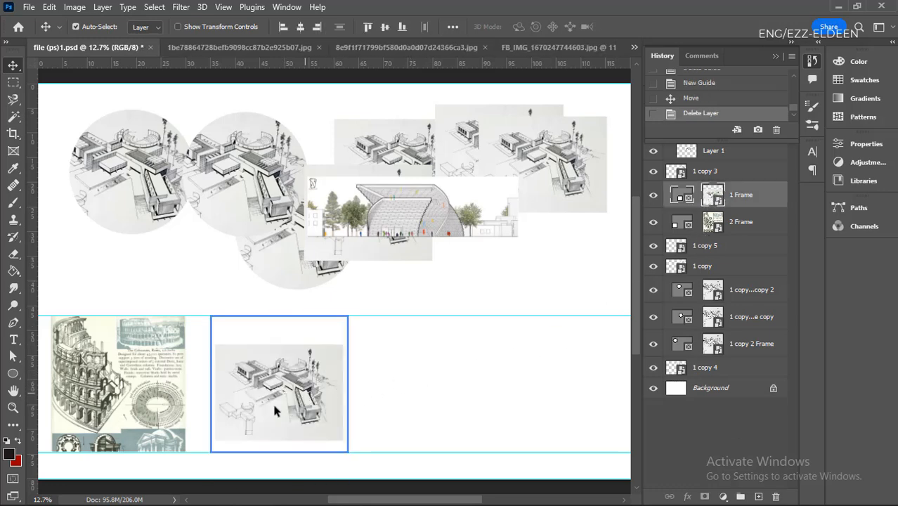
- Shift the framed sketch, and undo back to the state before the frame's picture was deleted
{"action": "left_click_drag", "start_coordinate": [272, 401], "coordinate": [295, 411]}
{"action": "key", "text": "ctrl+z"}
{"action": "key", "text": "ctrl+z"}
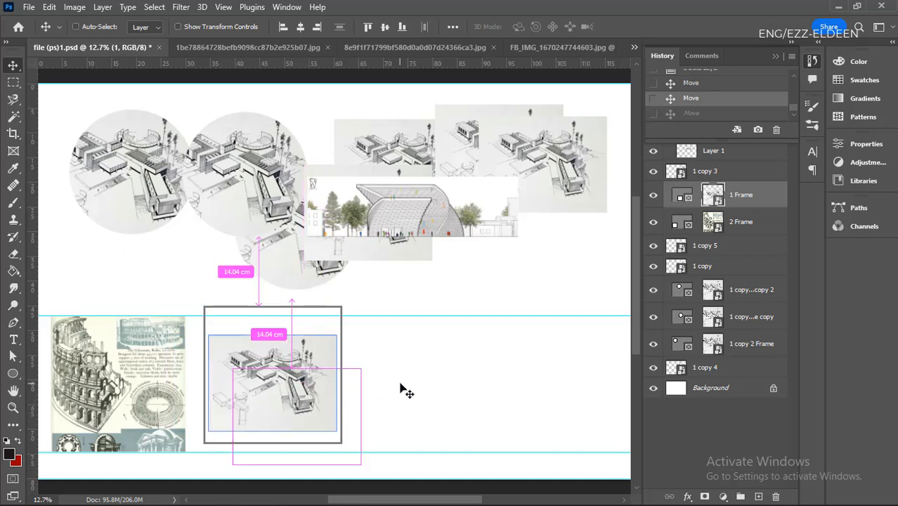
{"action": "key", "text": "ctrl+z"}
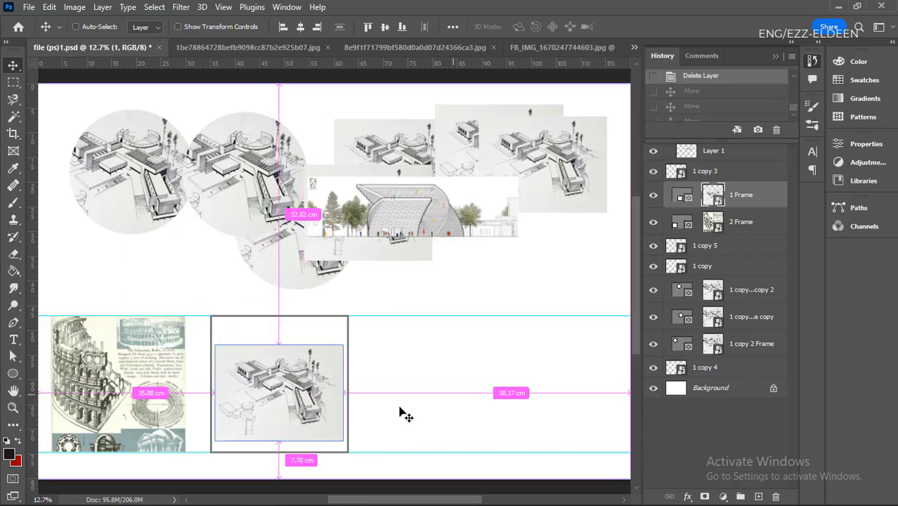
{"action": "key", "text": "z"}
{"action": "key", "text": "ctrl+z"}
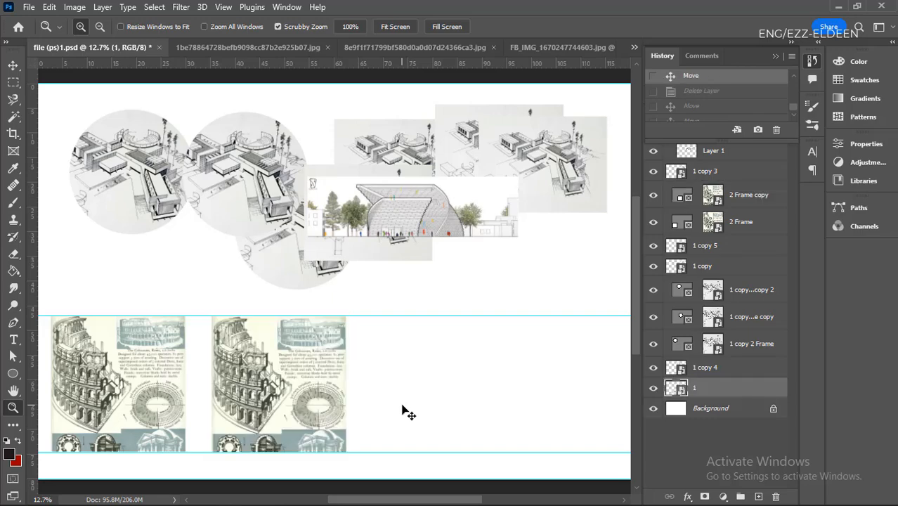
- Select only the Circular & Oval Buildings picture within the copied square frame and delete it
{"action": "left_click", "coordinate": [402, 397]}
{"action": "key", "text": "v"}
{"action": "scroll", "coordinate": [442, 365], "scroll_direction": "down", "scroll_amount": 4}
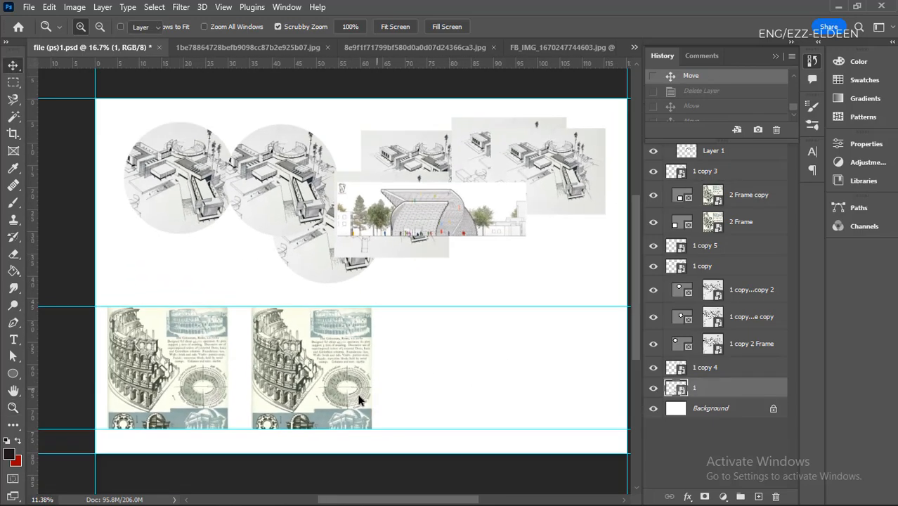
{"action": "scroll", "coordinate": [357, 395], "scroll_direction": "up", "scroll_amount": 6}
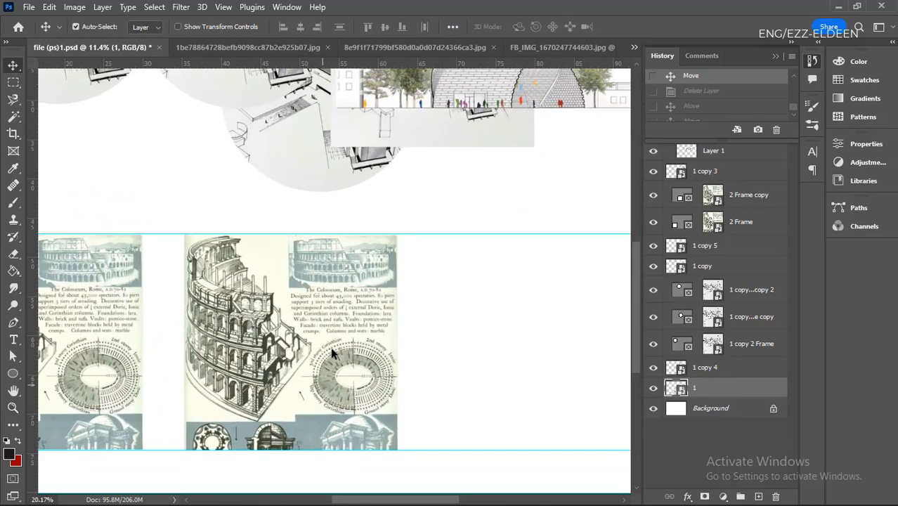
{"action": "left_click", "coordinate": [262, 320]}
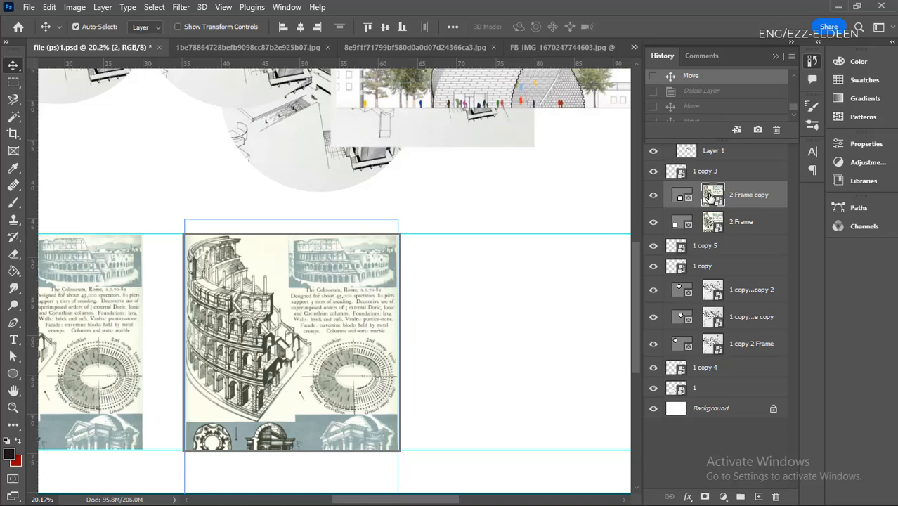
{"action": "key", "text": "ctrl+shift+z"}
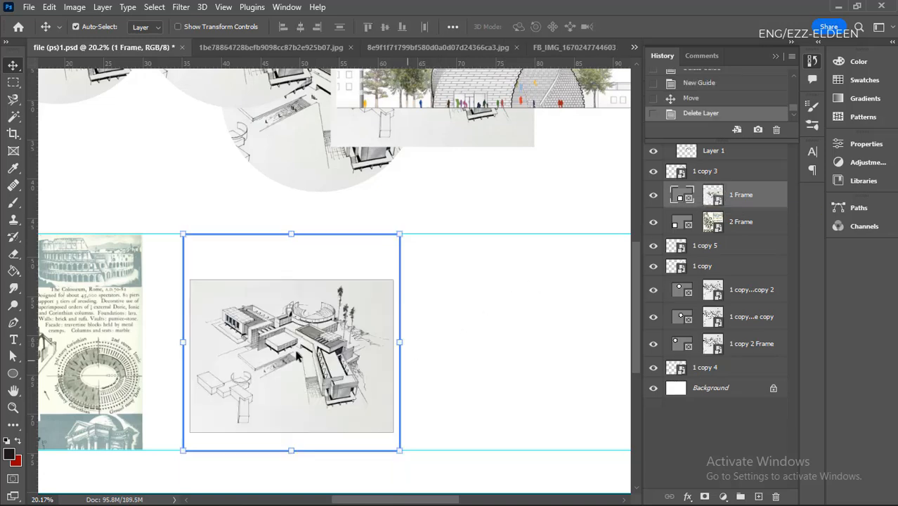
- Clear the sketch from the second square frame and place the sketch from behind the building elevation into it
{"action": "scroll", "coordinate": [296, 357], "scroll_direction": "down", "scroll_amount": 2}
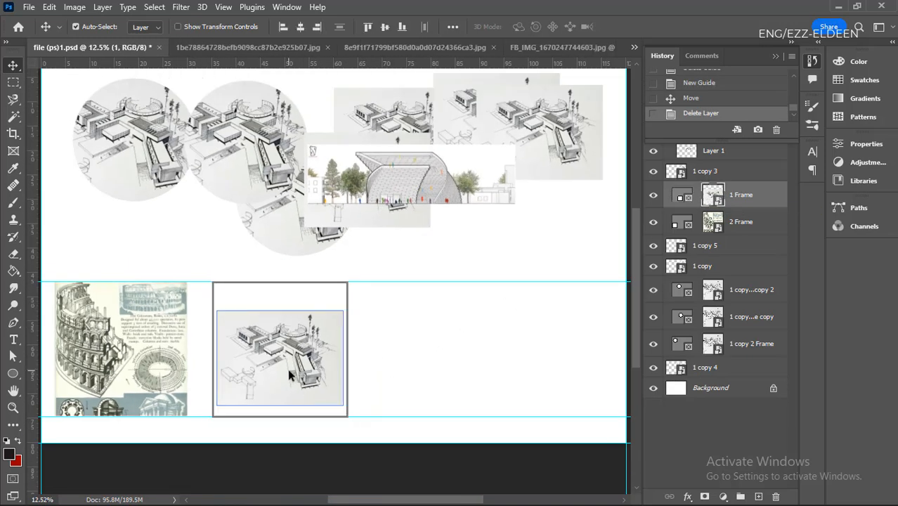
{"action": "key", "text": "Delete"}
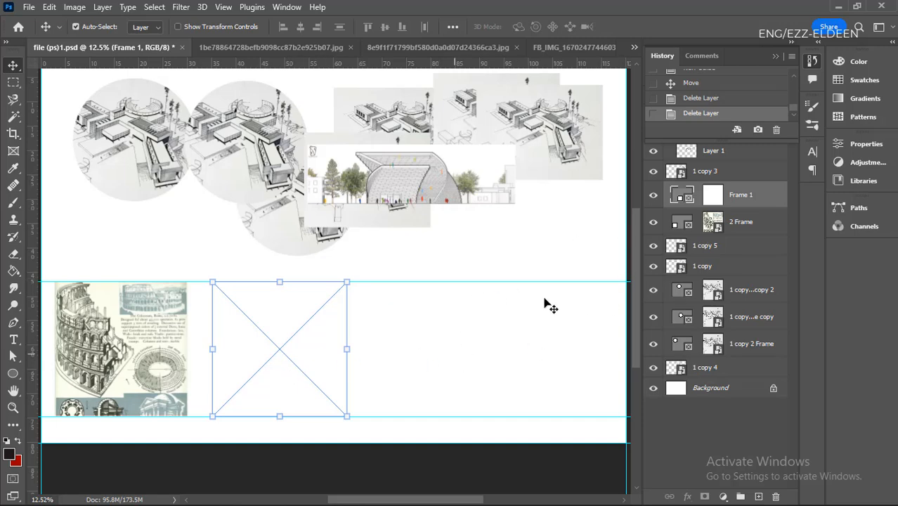
{"action": "mouse_move", "coordinate": [383, 223]}
{"action": "left_mouse_down"}
{"action": "mouse_move", "coordinate": [435, 253]}
{"action": "mouse_move", "coordinate": [478, 295]}
{"action": "mouse_move", "coordinate": [475, 386]}
{"action": "mouse_move", "coordinate": [309, 395]}
{"action": "mouse_move", "coordinate": [297, 387]}
{"action": "left_mouse_up"}
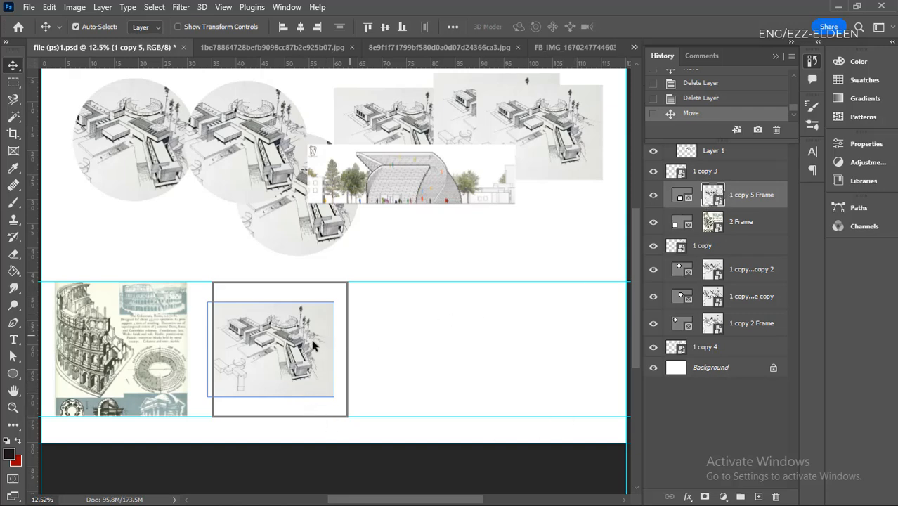
- Align the sketch with the second square frame's upper edge and scale it to 143.80% so it fills the frame
{"action": "left_click_drag", "start_coordinate": [284, 348], "coordinate": [278, 329]}
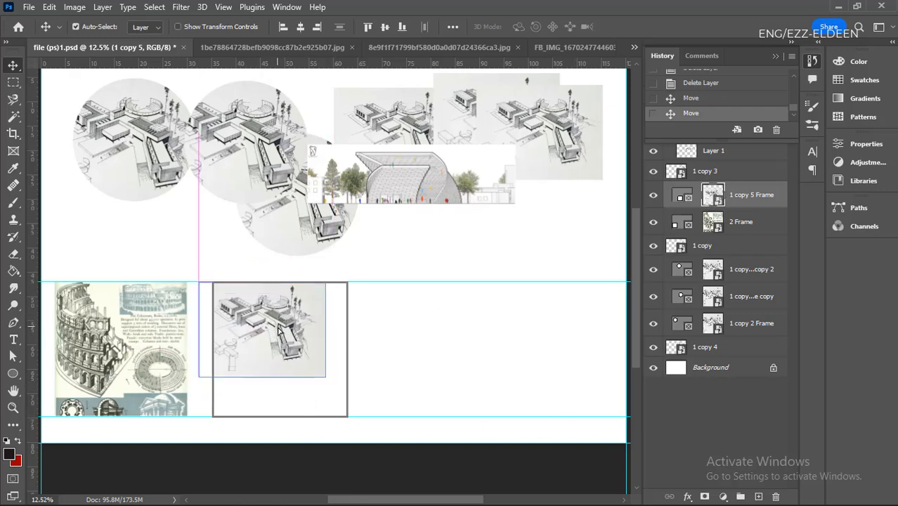
{"action": "key", "text": "ctrl+t"}
{"action": "left_click_drag", "start_coordinate": [326, 376], "coordinate": [372, 430]}
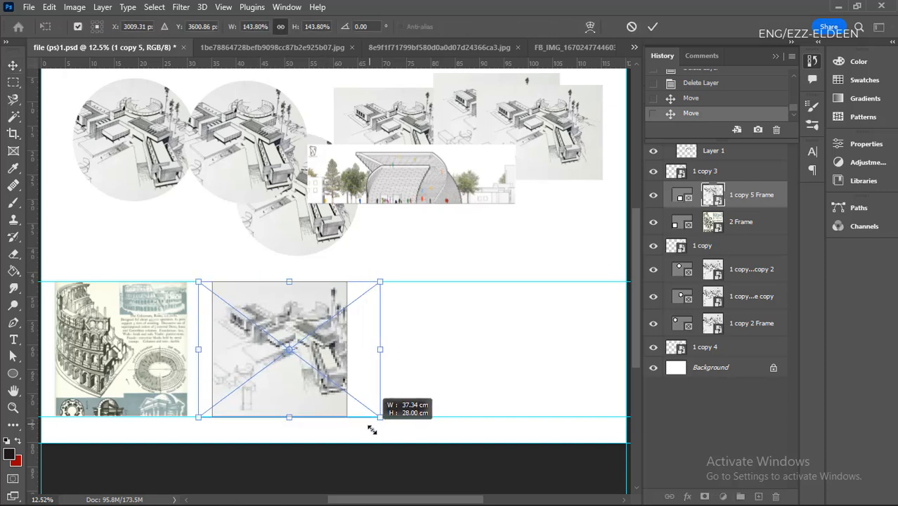
{"action": "mouse_move", "coordinate": [296, 369]}
{"action": "left_mouse_down"}
{"action": "mouse_move", "coordinate": [269, 369]}
{"action": "mouse_move", "coordinate": [281, 368]}
{"action": "left_mouse_up"}
{"action": "key", "text": "Return"}
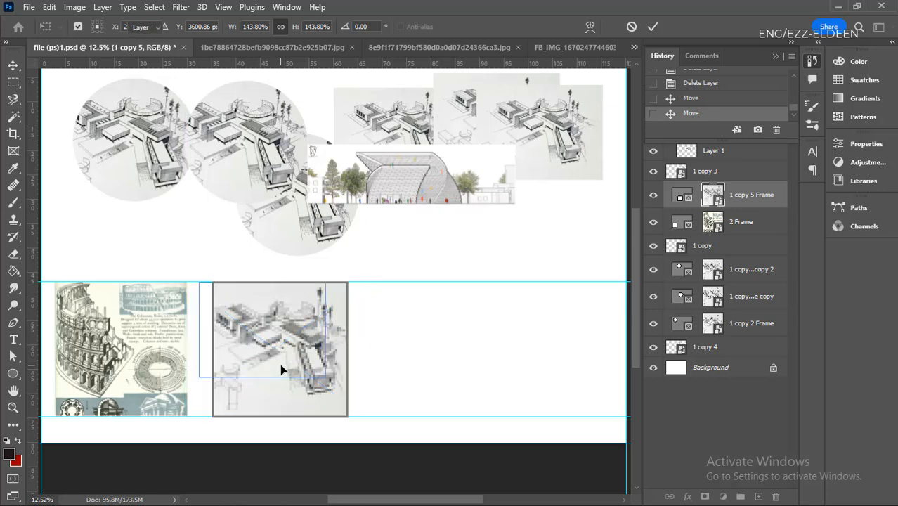
- Fine-tune the enlarged sketch's position inside the second square frame with small nudges, and deselect it
{"action": "scroll", "coordinate": [259, 364], "scroll_direction": "up", "scroll_amount": 3}
{"action": "left_click_drag", "start_coordinate": [269, 363], "coordinate": [275, 360]}
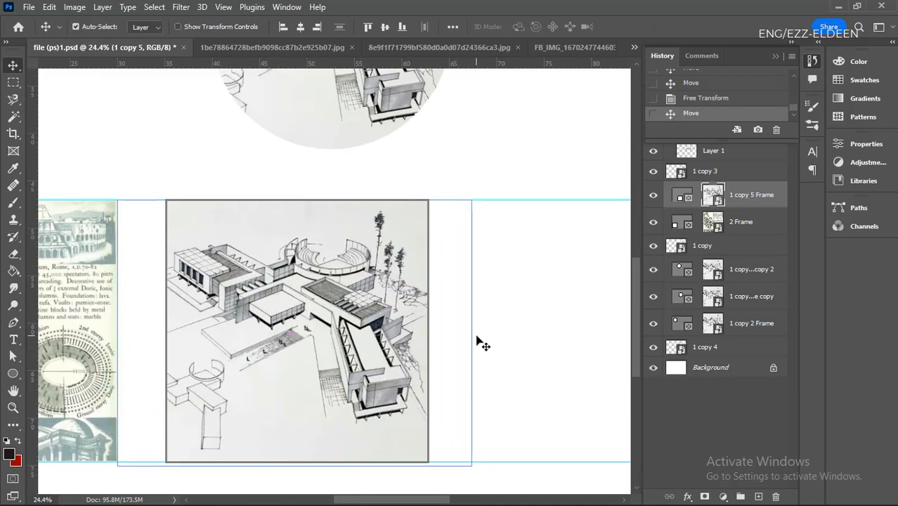
{"action": "key", "text": "shift+Right"}
{"action": "key", "text": "shift+Right"}
{"action": "key", "text": "shift+Left"}
{"action": "key", "text": "shift+Left"}
{"action": "key", "text": "shift+Right"}
{"action": "key", "text": "shift+Right"}
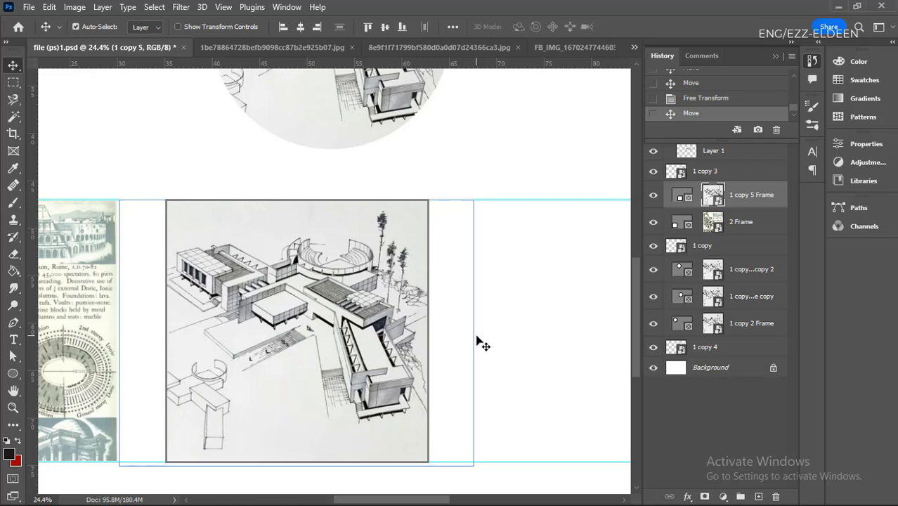
{"action": "key", "text": "shift+Right"}
{"action": "key", "text": "shift+Left"}
{"action": "key", "text": "shift+Down"}
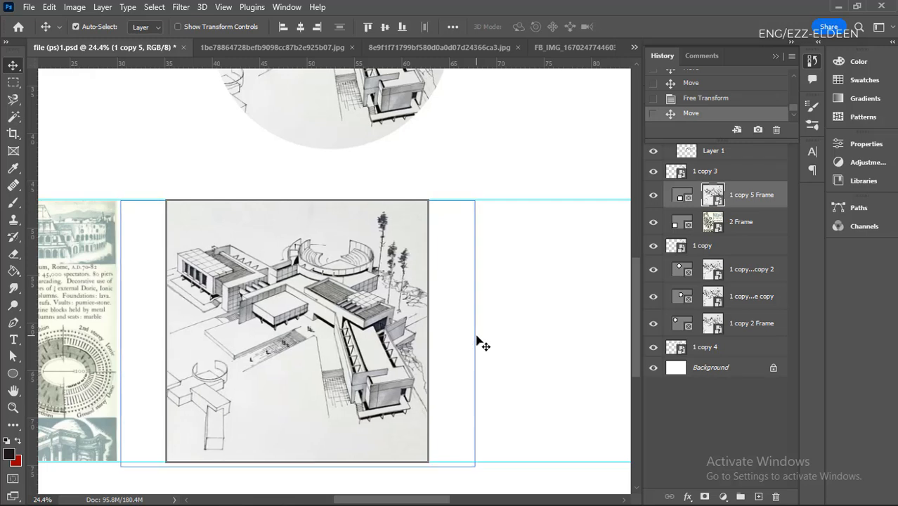
{"action": "key", "text": "shift+Up"}
{"action": "key", "text": "shift+Right"}
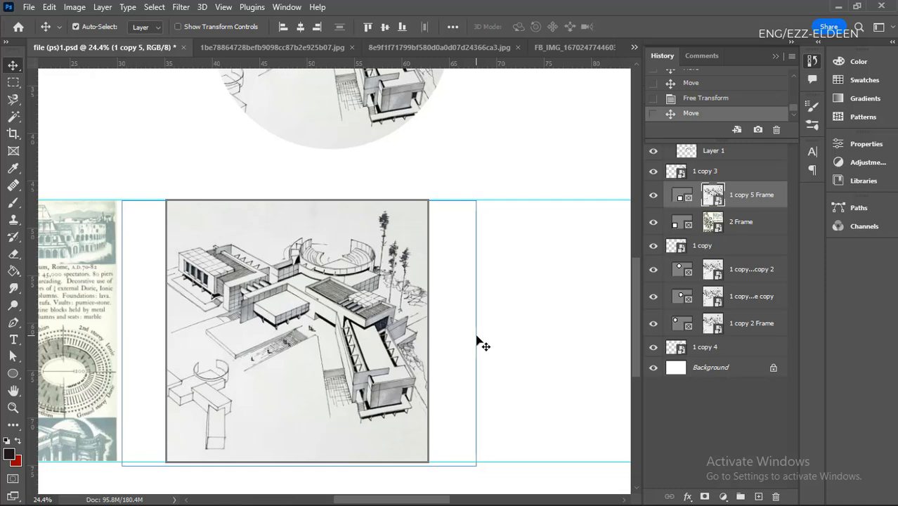
{"action": "left_click", "coordinate": [480, 342]}
{"action": "key", "text": "ctrl+minus"}
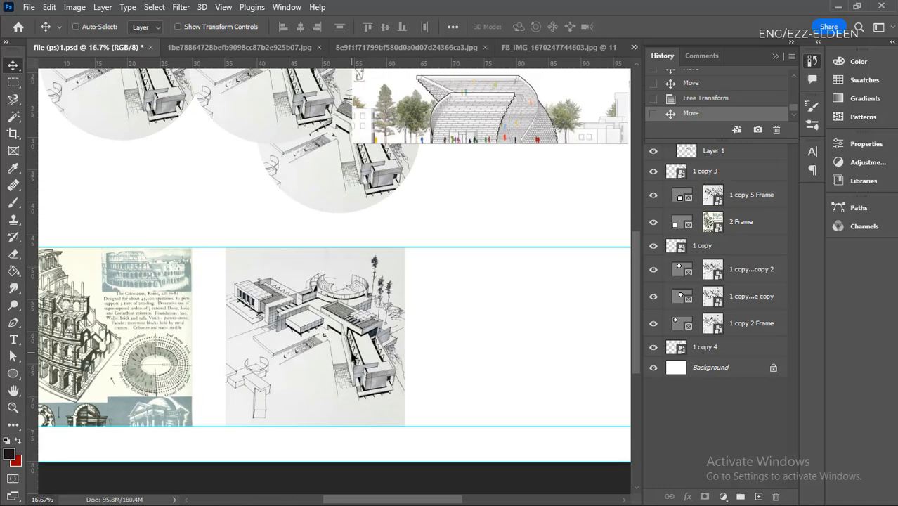
{"action": "key", "text": "ctrl+0"}
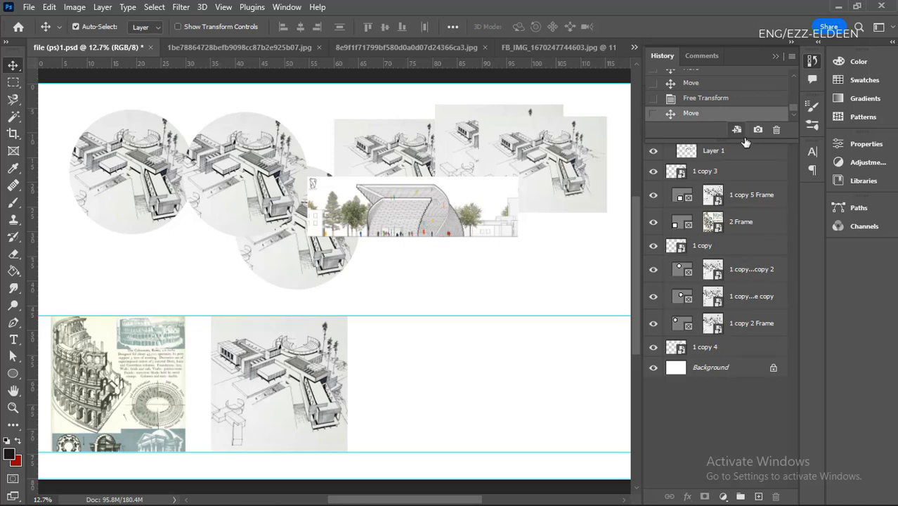
- Collapse the History panel and activate the Eyedropper tool
{"action": "left_click", "coordinate": [774, 59]}
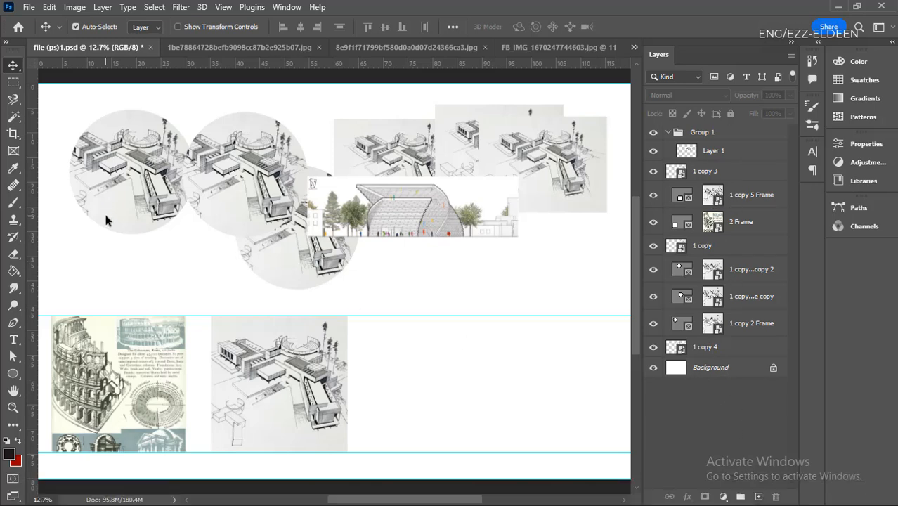
{"action": "scroll", "coordinate": [105, 220], "scroll_direction": "down", "scroll_amount": 1}
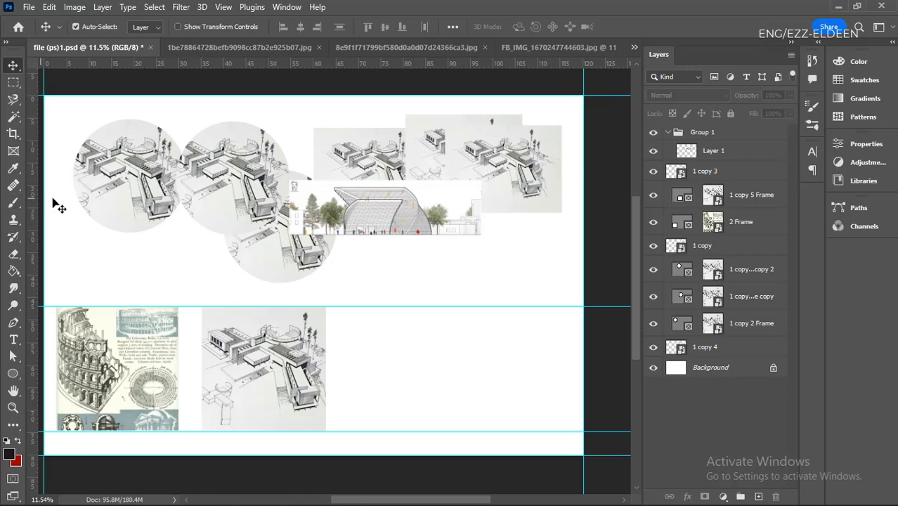
{"action": "left_click", "coordinate": [13, 170]}
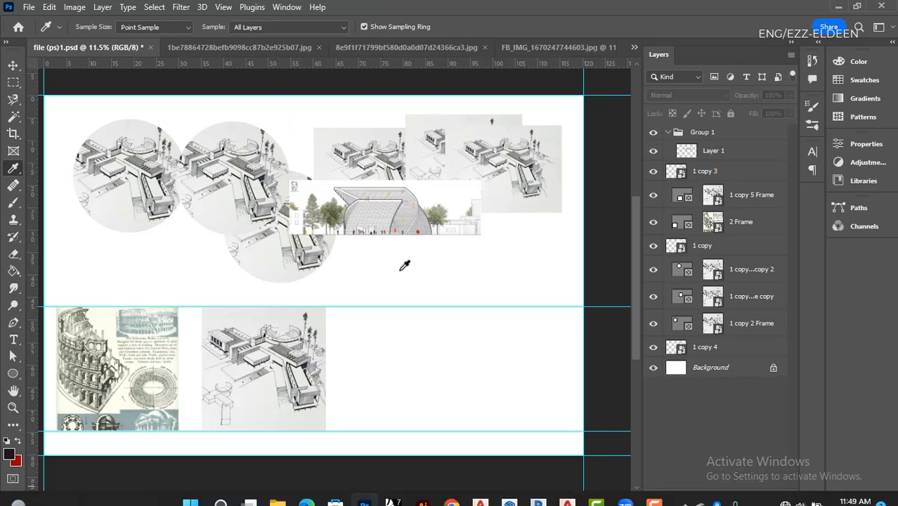
- Switch to File Explorer's IMAGE folder and arrange its window over the reduced Photoshop window
{"action": "left_click_drag", "start_coordinate": [406, 17], "coordinate": [626, 12]}
{"action": "mouse_move", "coordinate": [395, 496]}
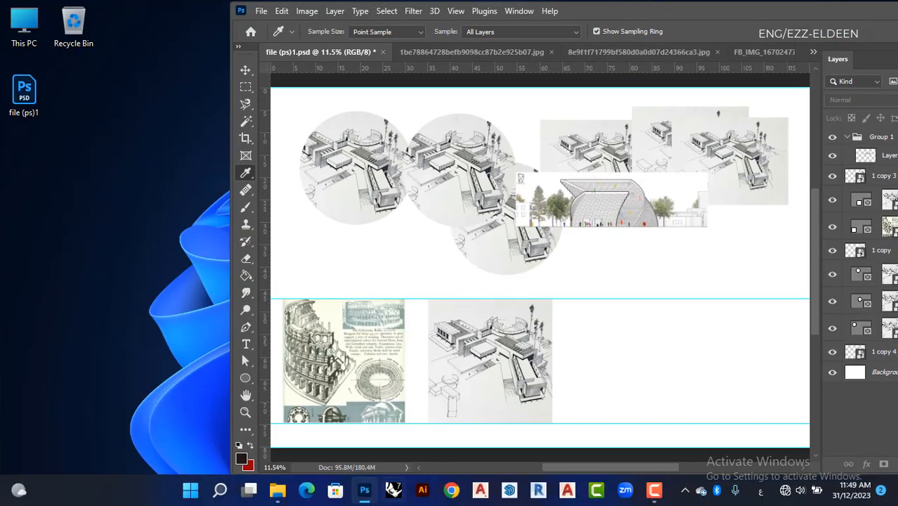
{"action": "left_click", "coordinate": [280, 491]}
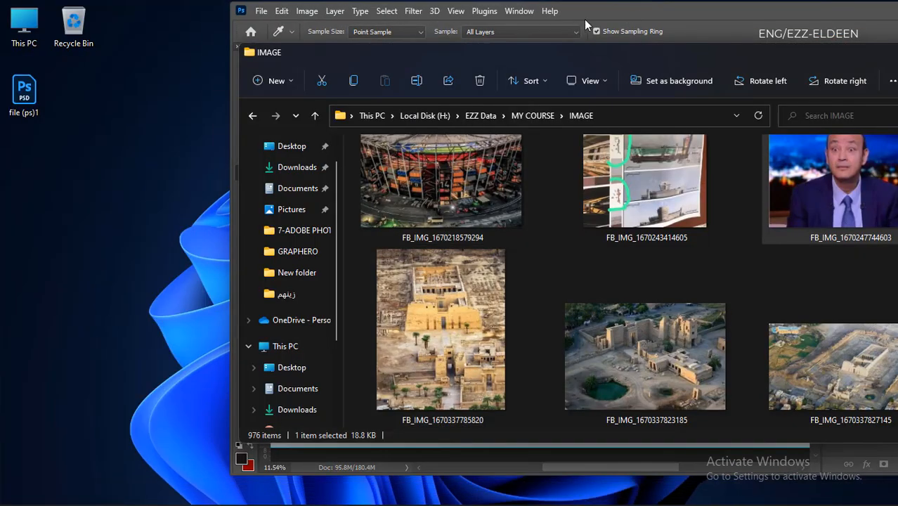
{"action": "left_click_drag", "start_coordinate": [606, 13], "coordinate": [260, 10]}
{"action": "left_click_drag", "start_coordinate": [832, 54], "coordinate": [698, 54]}
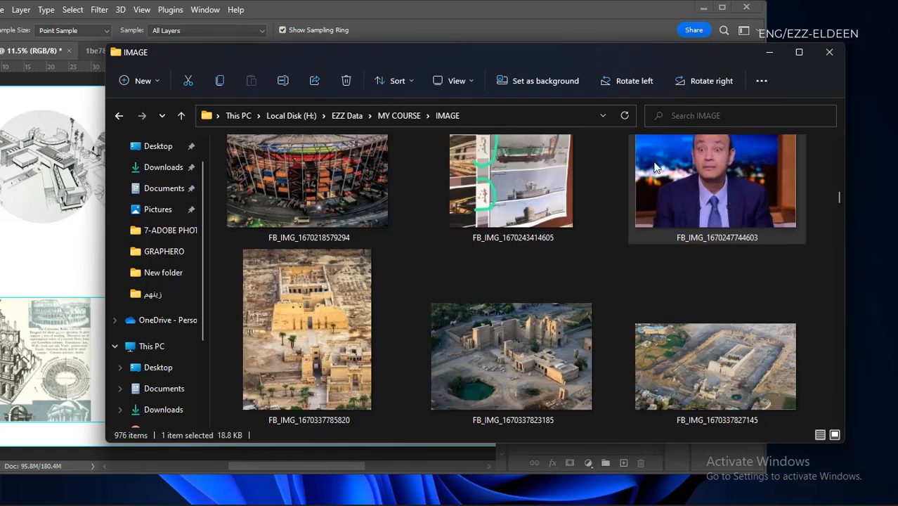
{"action": "scroll", "coordinate": [528, 283], "scroll_direction": "down", "scroll_amount": 1}
{"action": "scroll", "coordinate": [528, 283], "scroll_direction": "down", "scroll_amount": 1}
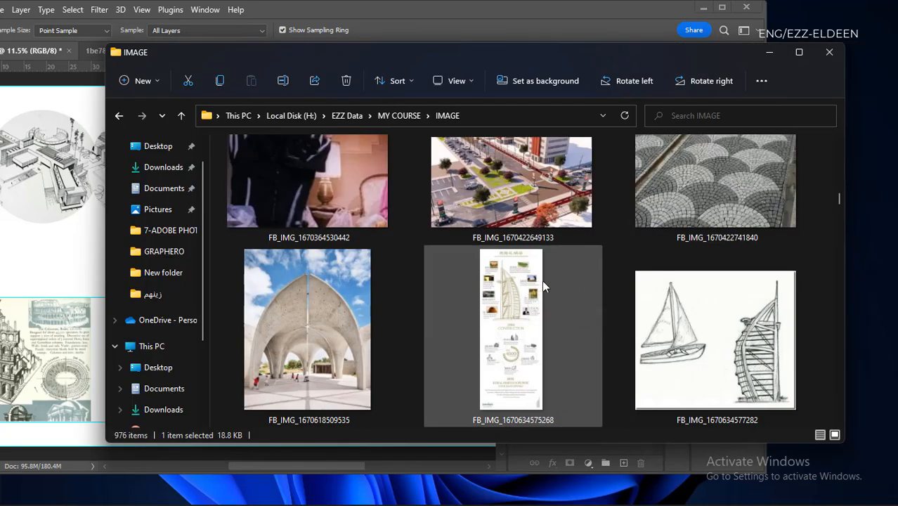
{"action": "scroll", "coordinate": [542, 280], "scroll_direction": "down", "scroll_amount": 1}
{"action": "scroll", "coordinate": [542, 279], "scroll_direction": "down", "scroll_amount": 3}
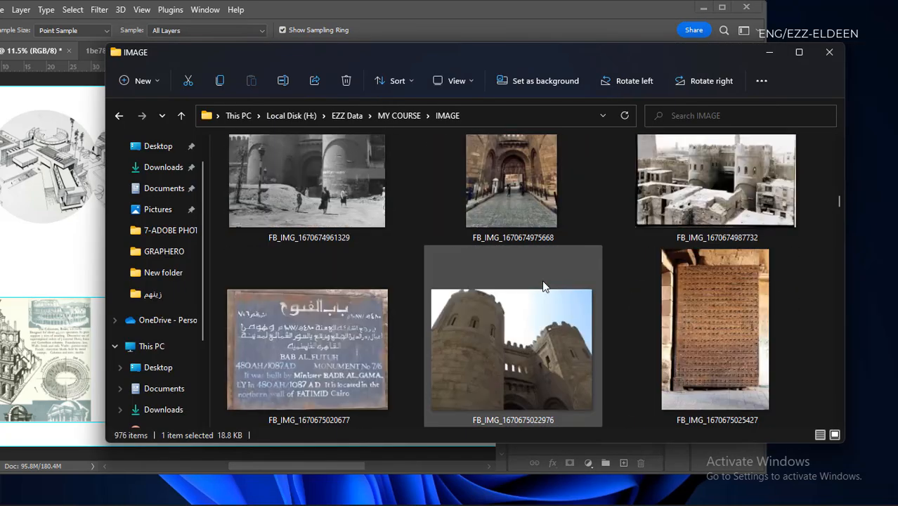
{"action": "scroll", "coordinate": [541, 279], "scroll_direction": "down", "scroll_amount": 4}
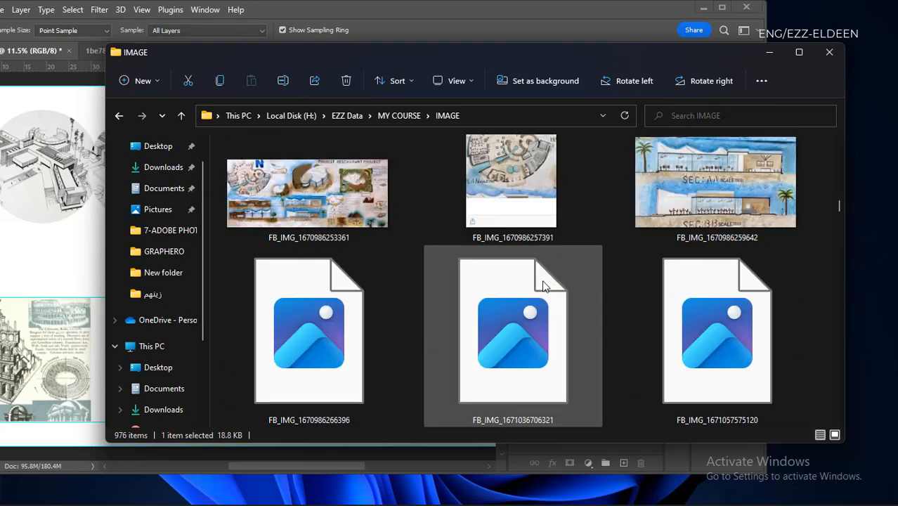
{"action": "scroll", "coordinate": [542, 280], "scroll_direction": "down", "scroll_amount": 4}
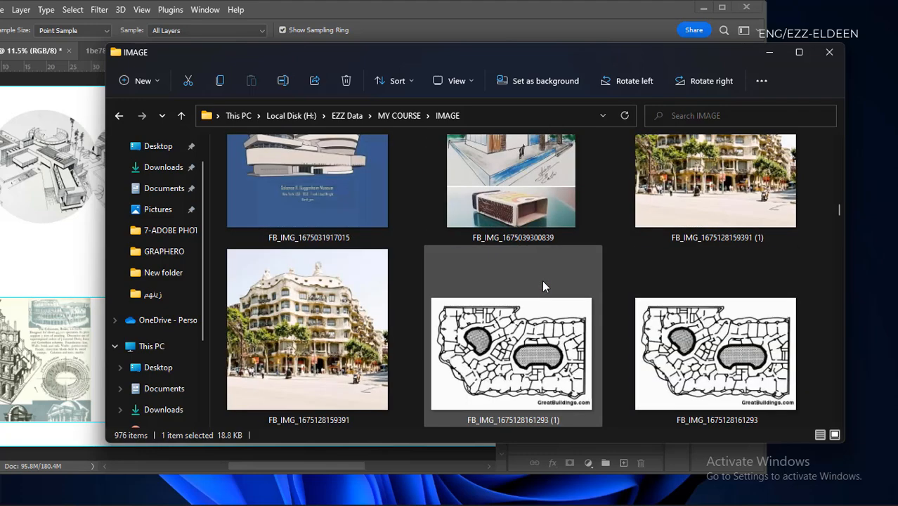
{"action": "scroll", "coordinate": [542, 286], "scroll_direction": "down", "scroll_amount": 5}
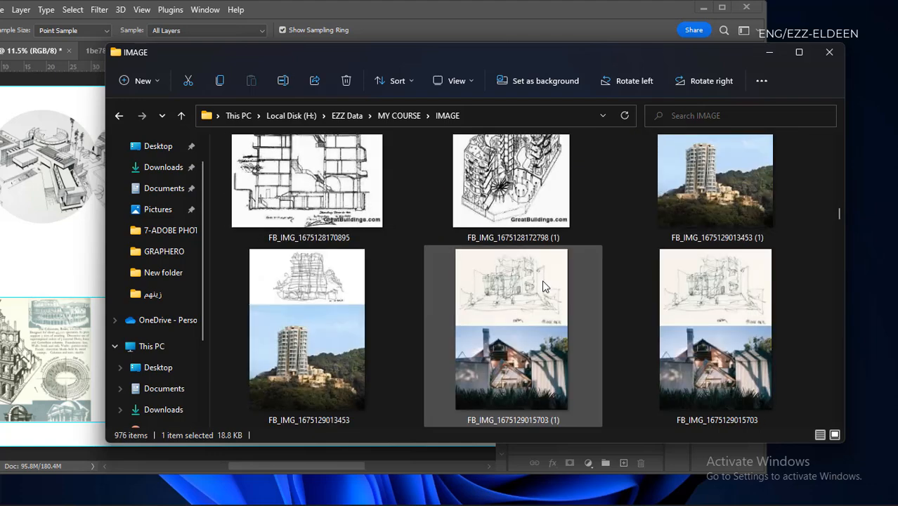
{"action": "scroll", "coordinate": [542, 286], "scroll_direction": "down", "scroll_amount": 1}
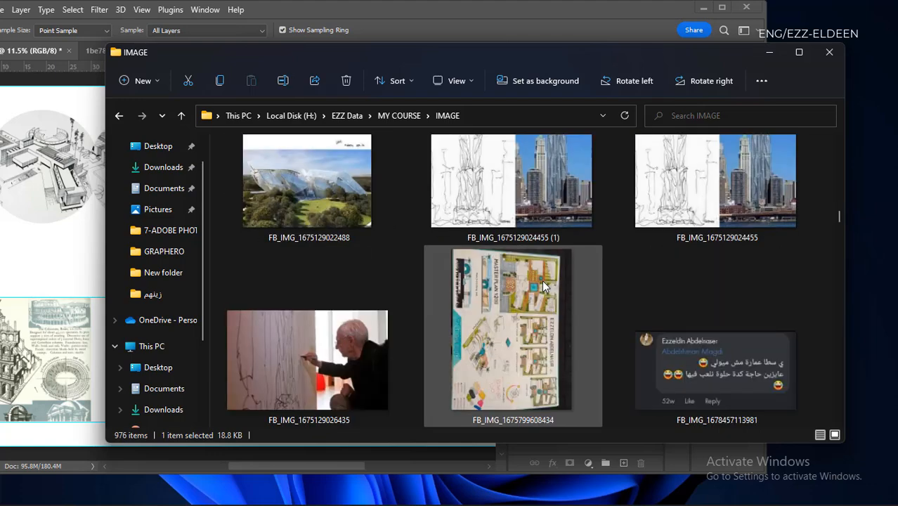
{"action": "scroll", "coordinate": [542, 280], "scroll_direction": "down", "scroll_amount": 2}
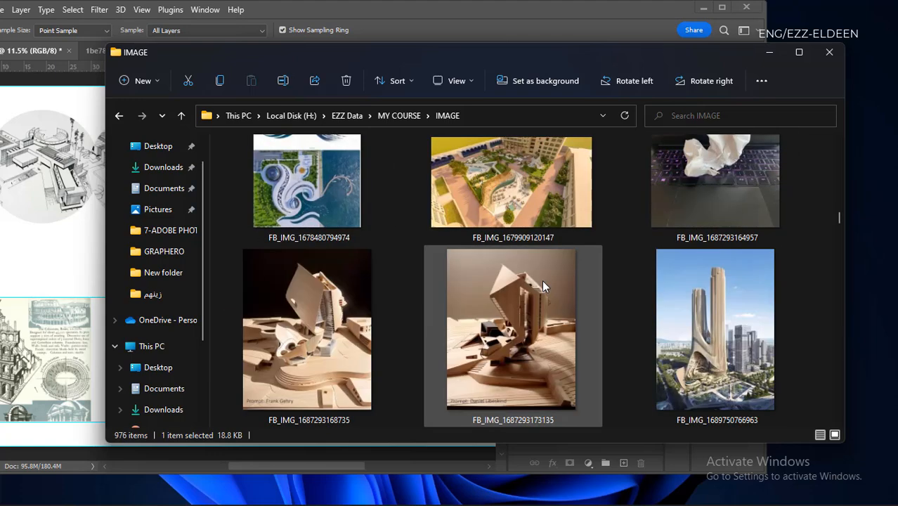
{"action": "scroll", "coordinate": [542, 280], "scroll_direction": "down", "scroll_amount": 1}
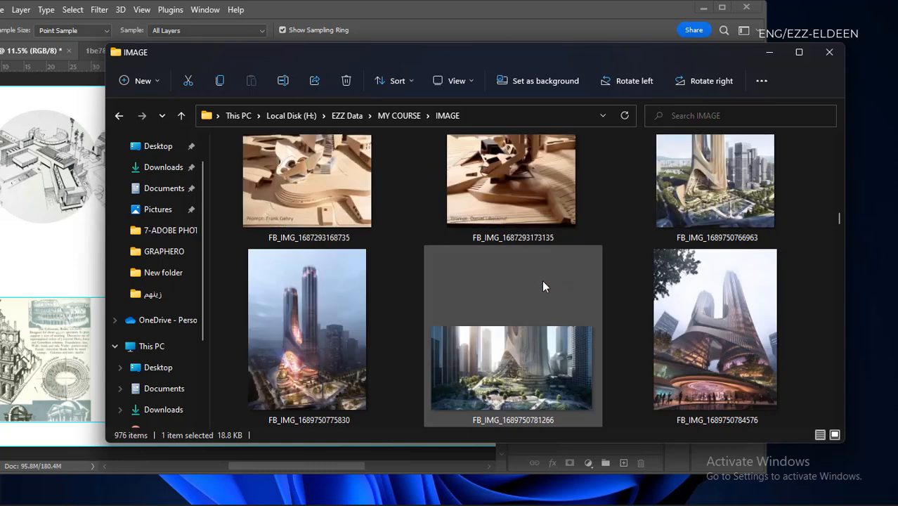
{"action": "scroll", "coordinate": [542, 280], "scroll_direction": "down", "scroll_amount": 2}
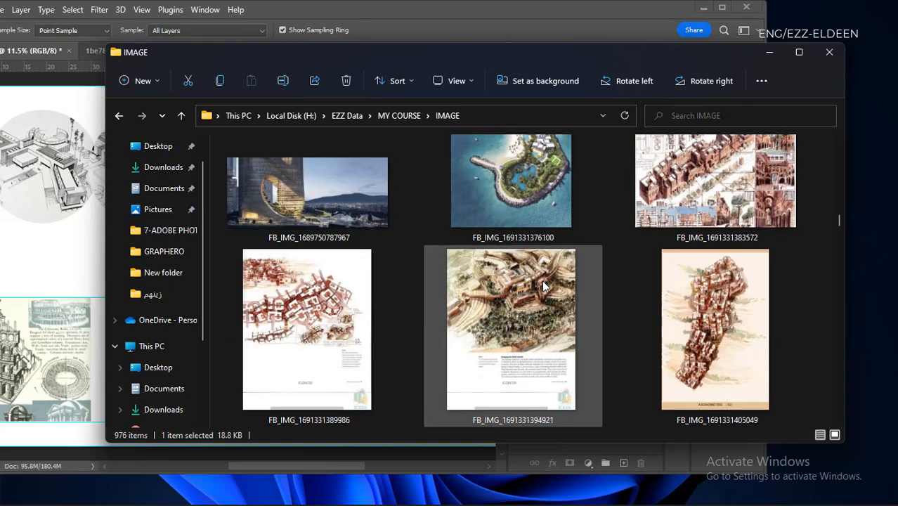
{"action": "left_click_drag", "start_coordinate": [367, 211], "coordinate": [350, 10]}
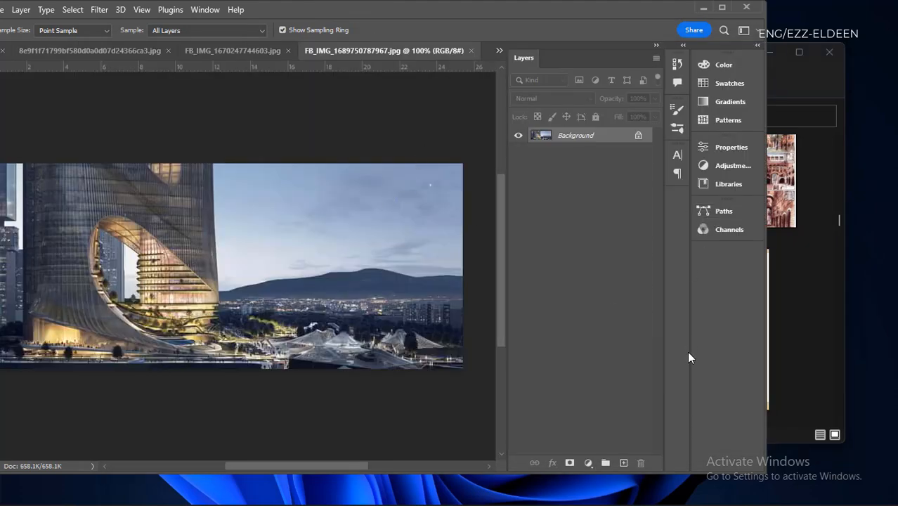
- Maximize the Photoshop window around the opened tower picture
{"action": "scroll", "coordinate": [448, 332], "scroll_direction": "down", "scroll_amount": 3}
{"action": "double_click", "coordinate": [365, 15]}
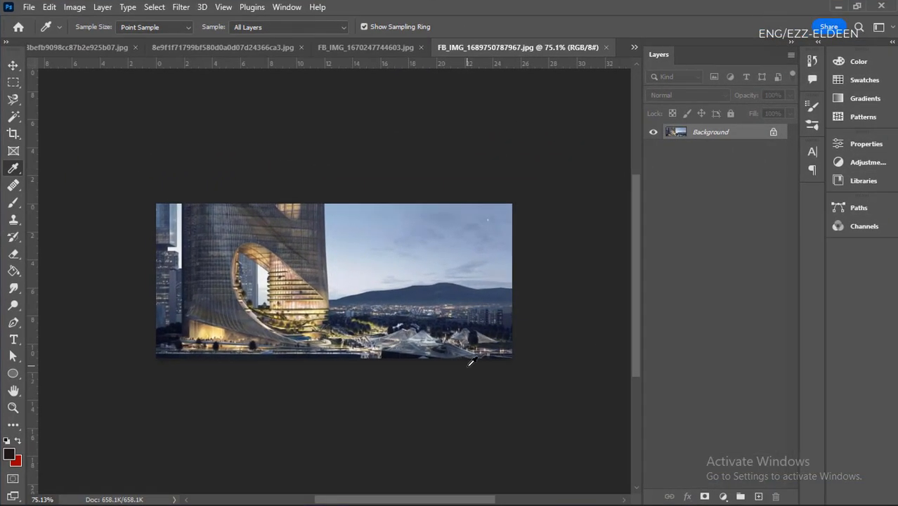
{"action": "scroll", "coordinate": [472, 361], "scroll_direction": "up", "scroll_amount": 3}
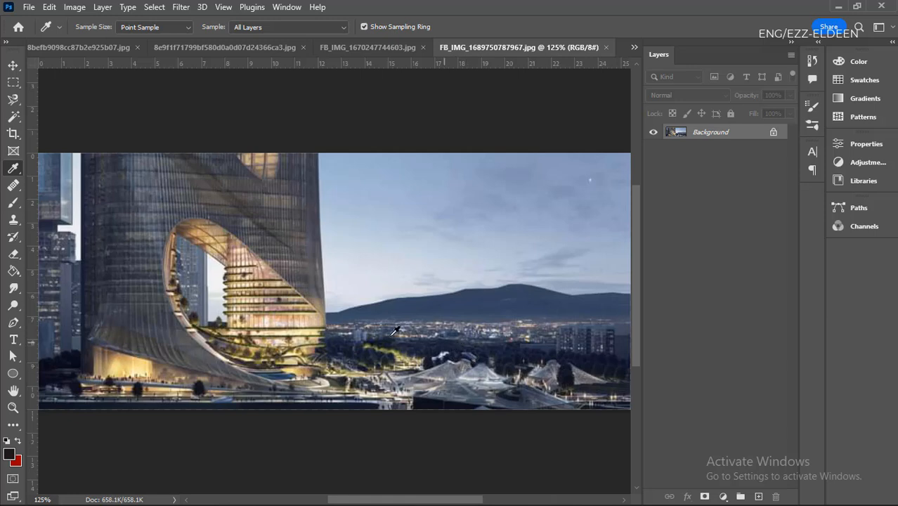
- Marquee-select a rectangle around the white spot in the sky and fill it with the red background color
{"action": "left_click", "coordinate": [12, 82]}
{"action": "scroll", "coordinate": [447, 237], "scroll_direction": "down", "scroll_amount": 2}
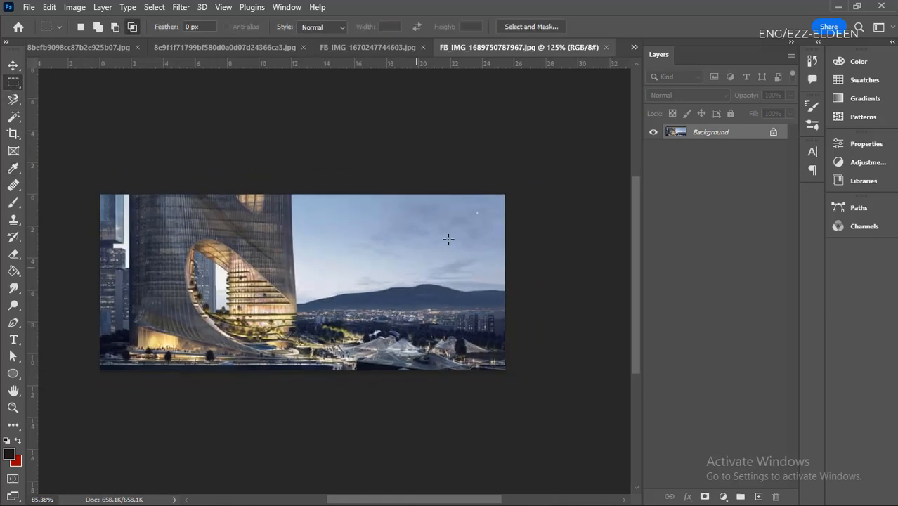
{"action": "scroll", "coordinate": [437, 202], "scroll_direction": "up", "scroll_amount": 3}
{"action": "scroll", "coordinate": [437, 202], "scroll_direction": "up", "scroll_amount": 2}
{"action": "left_click_drag", "start_coordinate": [574, 163], "coordinate": [345, 267]}
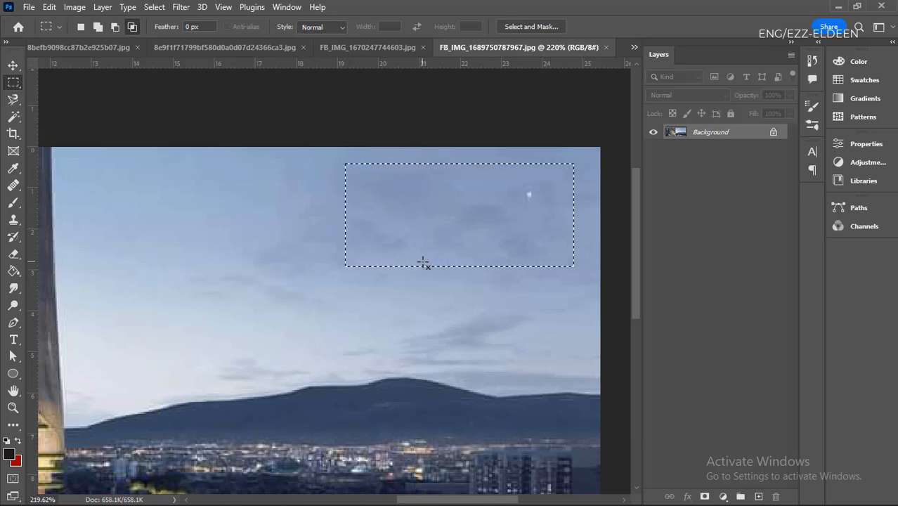
{"action": "key", "text": "ctrl+BackSpace"}
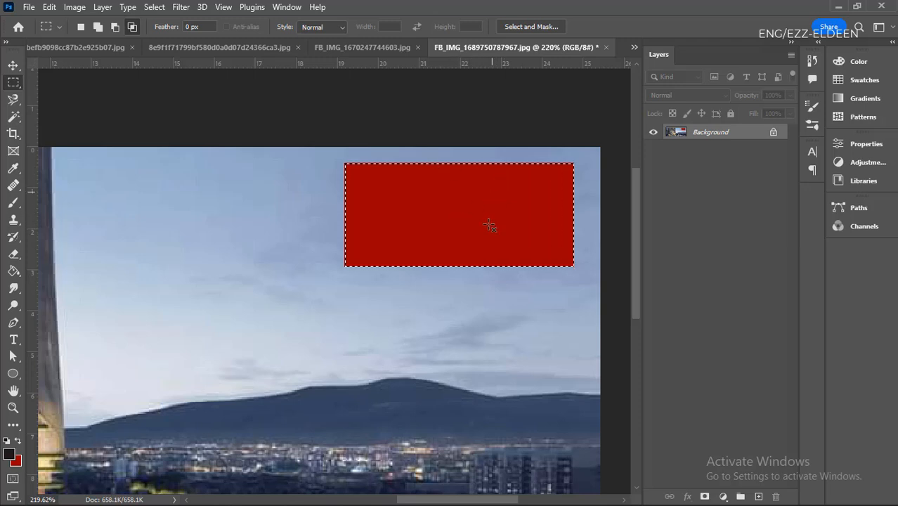
- Undo the red fill in the sky and clear the rectangular selection
{"action": "key", "text": "ctrl+z"}
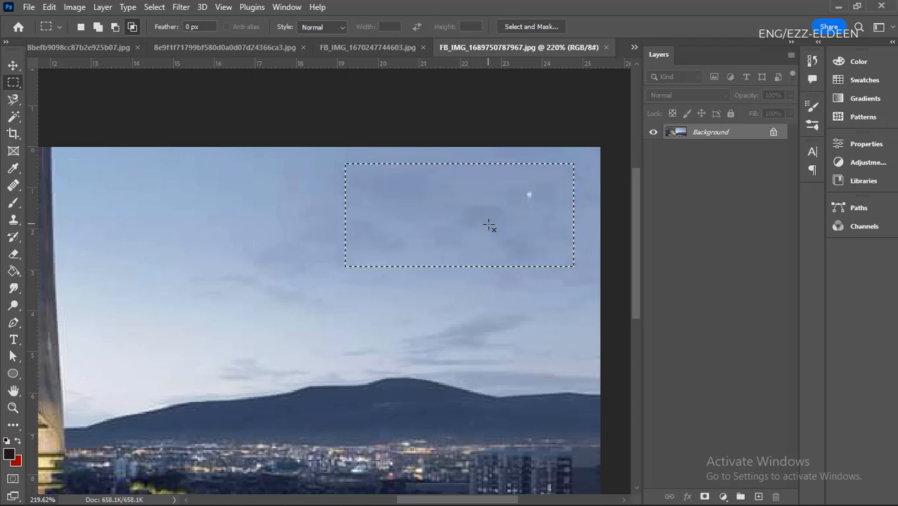
{"action": "key", "text": "ctrl+d"}
{"action": "key", "text": "ctrl+0"}
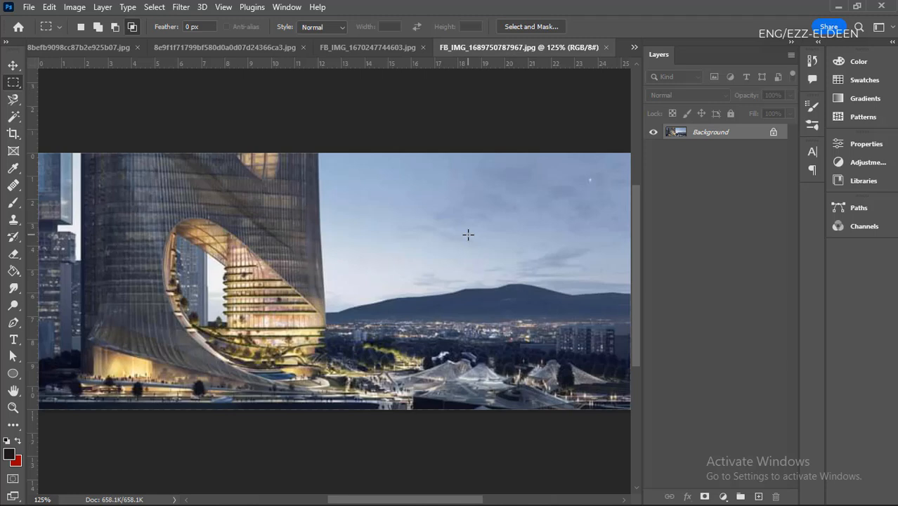
- Marquee-select a smaller rectangular area of sky above the mountain, between the tower and the white spot
{"action": "scroll", "coordinate": [414, 296], "scroll_direction": "down", "scroll_amount": 4}
{"action": "scroll", "coordinate": [491, 226], "scroll_direction": "up", "scroll_amount": 3}
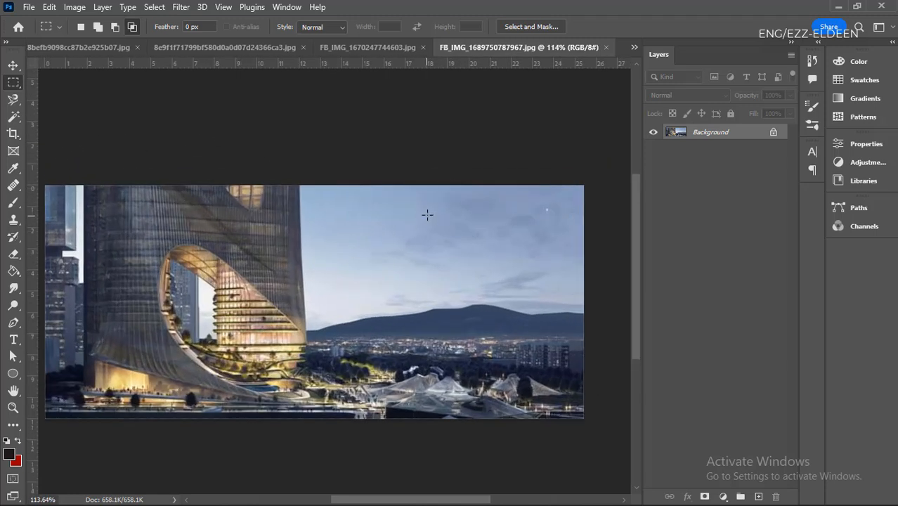
{"action": "left_click_drag", "start_coordinate": [511, 205], "coordinate": [373, 263]}
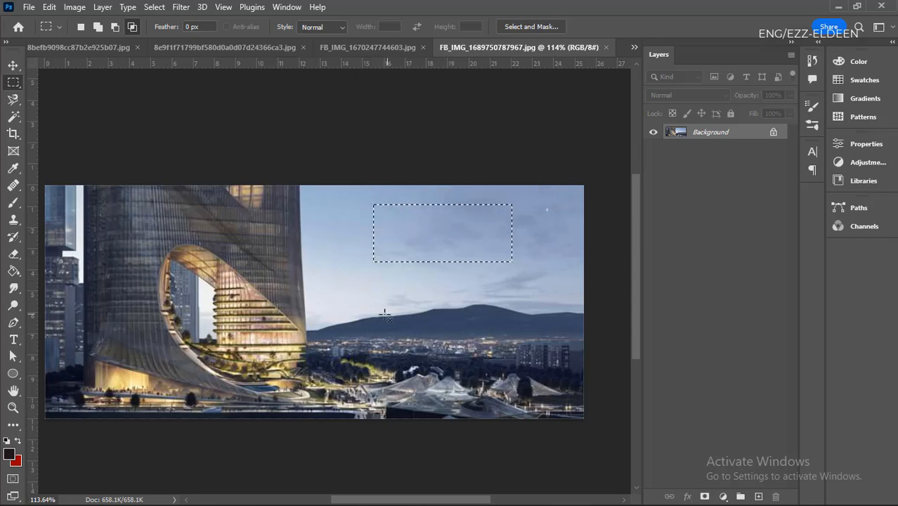
{"action": "scroll", "coordinate": [313, 345], "scroll_direction": "up", "scroll_amount": 5}
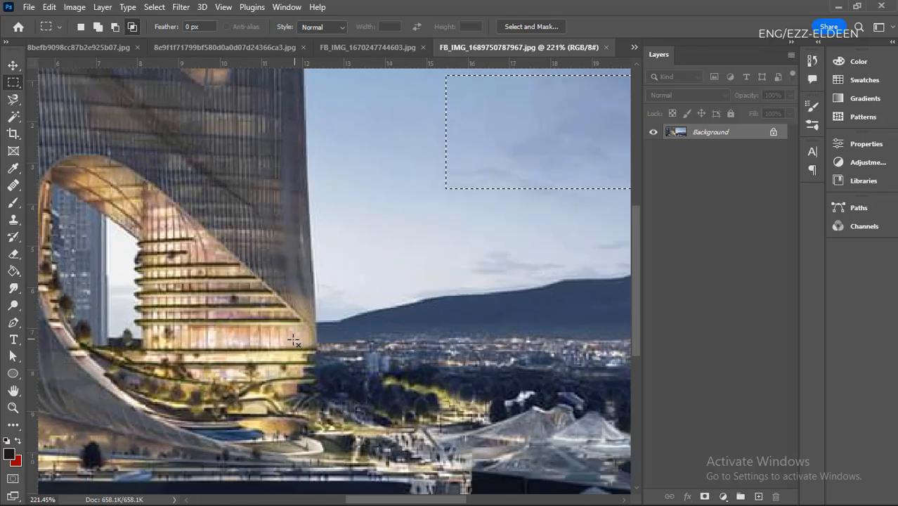
- Sample a light beige from the tower's lit facade as the foreground color with the Eyedropper tool
{"action": "scroll", "coordinate": [201, 164], "scroll_direction": "down", "scroll_amount": 2}
{"action": "scroll", "coordinate": [202, 164], "scroll_direction": "down", "scroll_amount": 2}
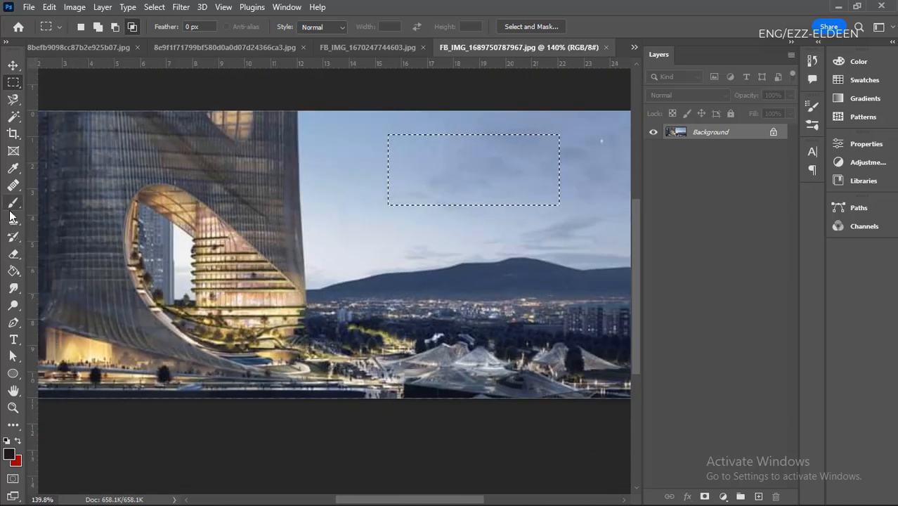
{"action": "left_click", "coordinate": [12, 168]}
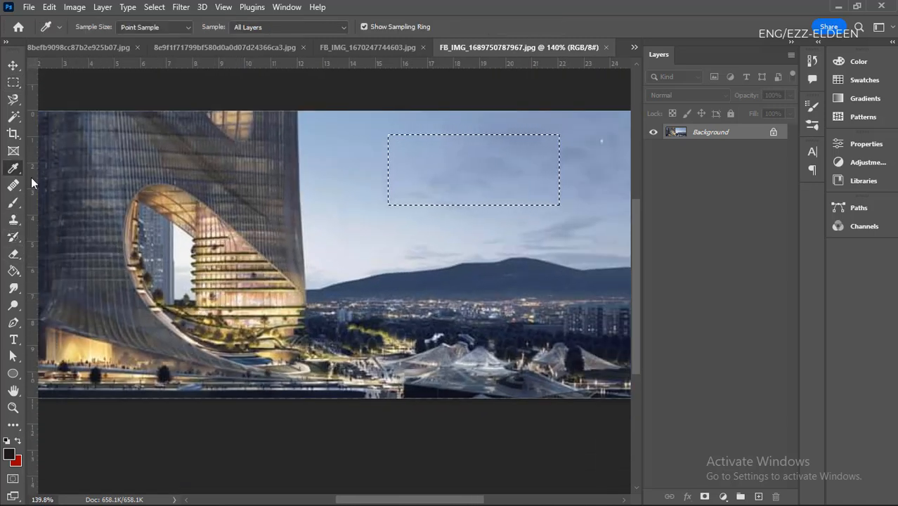
{"action": "scroll", "coordinate": [263, 272], "scroll_direction": "up", "scroll_amount": 2}
{"action": "scroll", "coordinate": [257, 351], "scroll_direction": "down", "scroll_amount": 2}
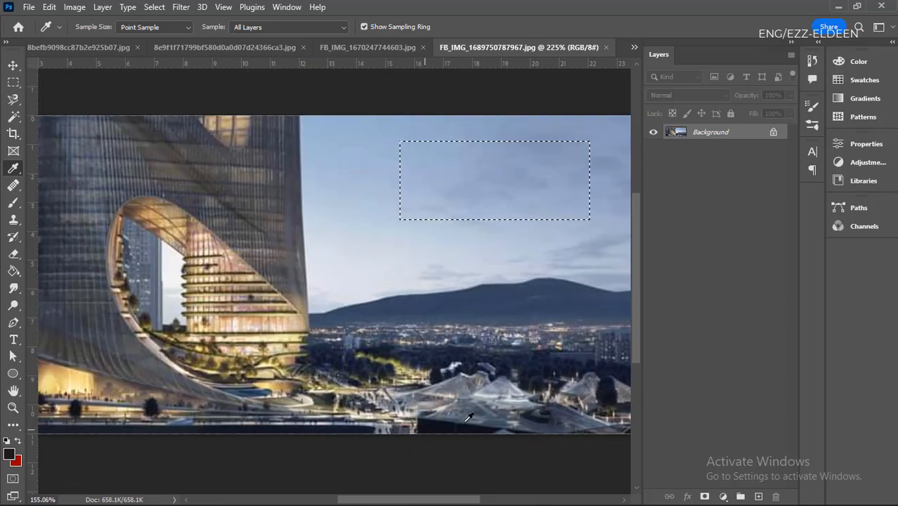
{"action": "scroll", "coordinate": [464, 423], "scroll_direction": "up", "scroll_amount": 2}
{"action": "scroll", "coordinate": [370, 409], "scroll_direction": "down", "scroll_amount": 1}
{"action": "scroll", "coordinate": [440, 404], "scroll_direction": "up", "scroll_amount": 2}
{"action": "scroll", "coordinate": [80, 259], "scroll_direction": "up", "scroll_amount": 1}
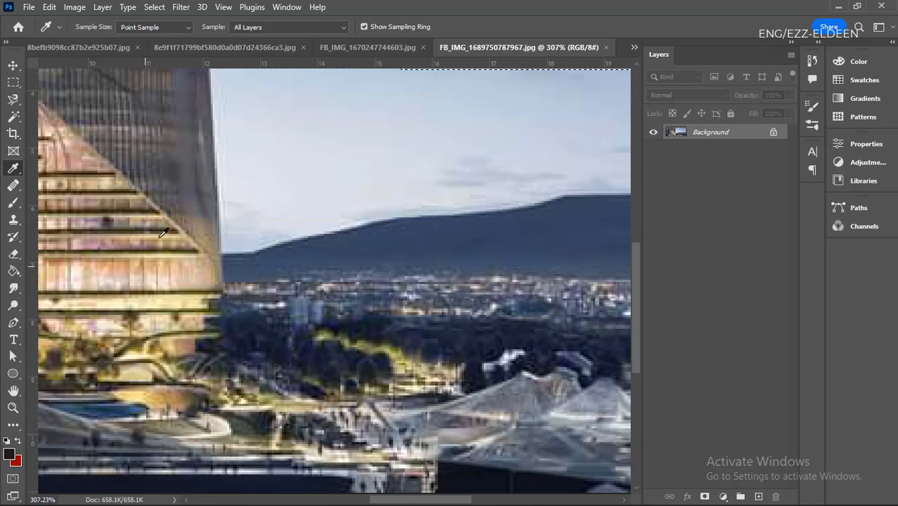
{"action": "scroll", "coordinate": [159, 210], "scroll_direction": "up", "scroll_amount": 1}
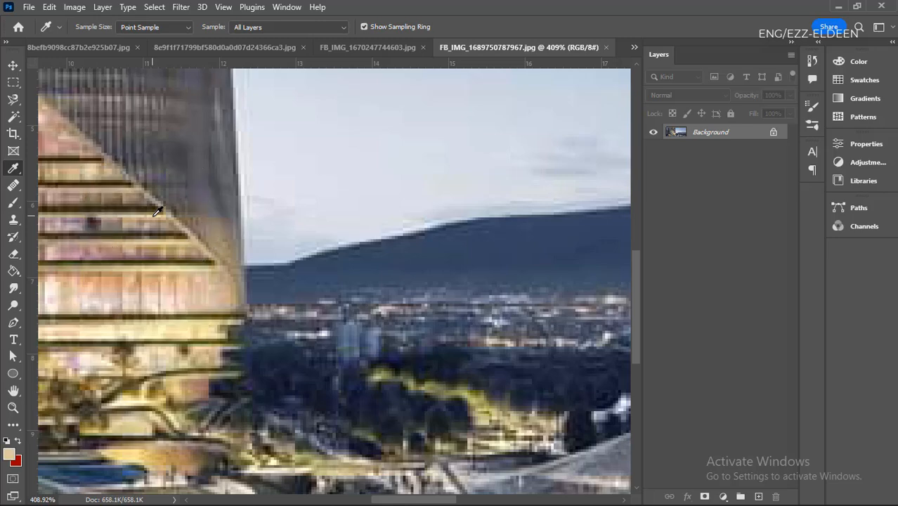
{"action": "scroll", "coordinate": [137, 235], "scroll_direction": "down", "scroll_amount": 3}
{"action": "scroll", "coordinate": [208, 267], "scroll_direction": "up", "scroll_amount": 3}
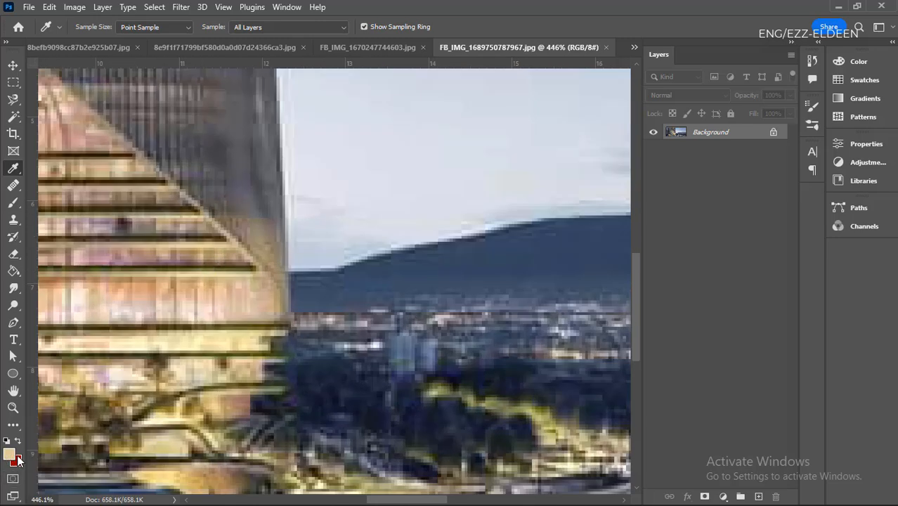
- Sample several colors from the trees, sky and mountain, finishing with the mountain's dark blue as the foreground color
{"action": "scroll", "coordinate": [214, 380], "scroll_direction": "down", "scroll_amount": 3}
{"action": "scroll", "coordinate": [363, 369], "scroll_direction": "up", "scroll_amount": 3}
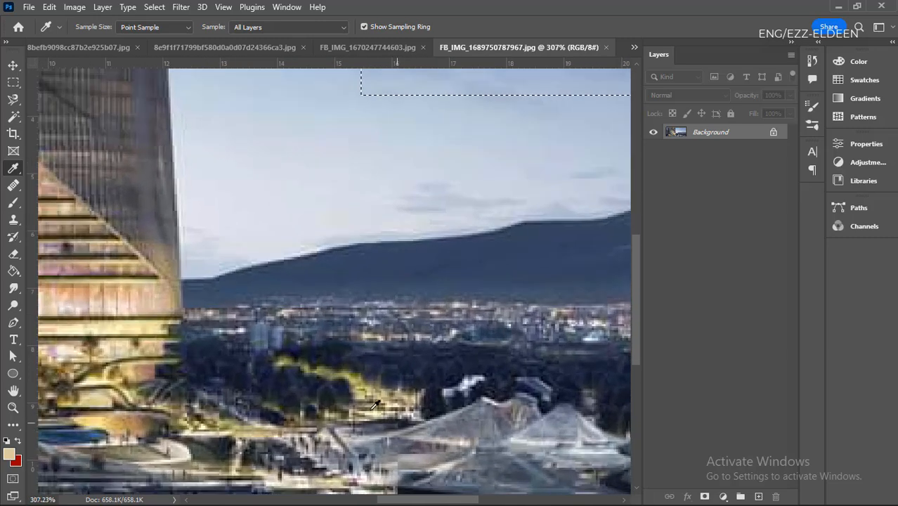
{"action": "left_click", "coordinate": [357, 366]}
{"action": "left_click", "coordinate": [238, 358]}
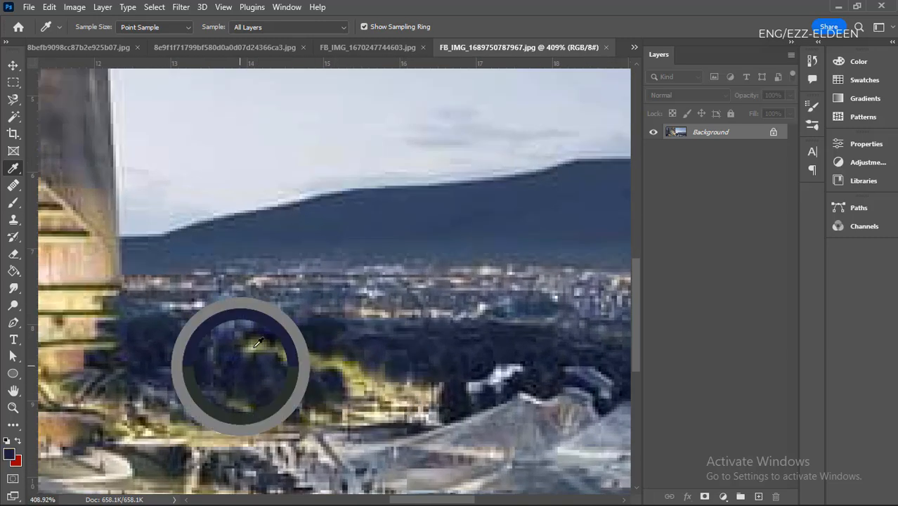
{"action": "left_click", "coordinate": [338, 257]}
{"action": "left_click", "coordinate": [368, 161]}
{"action": "left_click", "coordinate": [196, 389]}
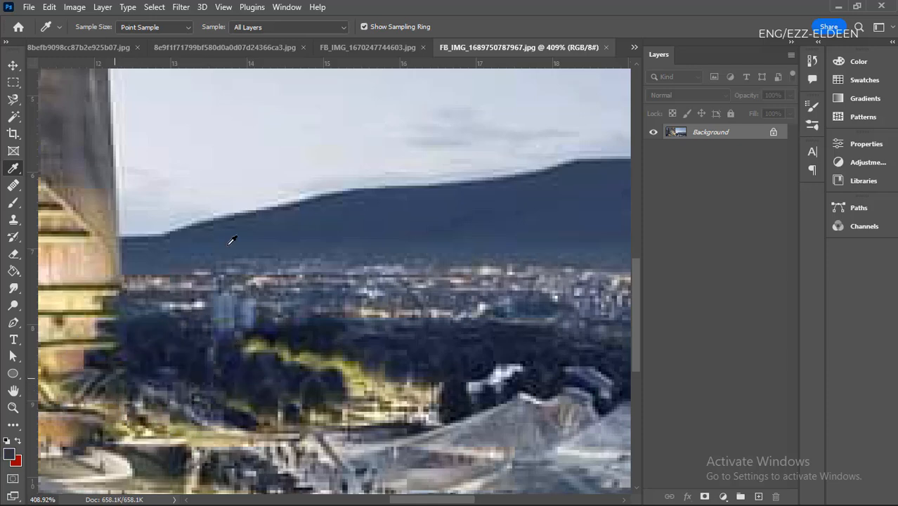
{"action": "left_click", "coordinate": [234, 239]}
{"action": "left_click", "coordinate": [410, 262]}
{"action": "scroll", "coordinate": [176, 414], "scroll_direction": "down", "scroll_amount": 4}
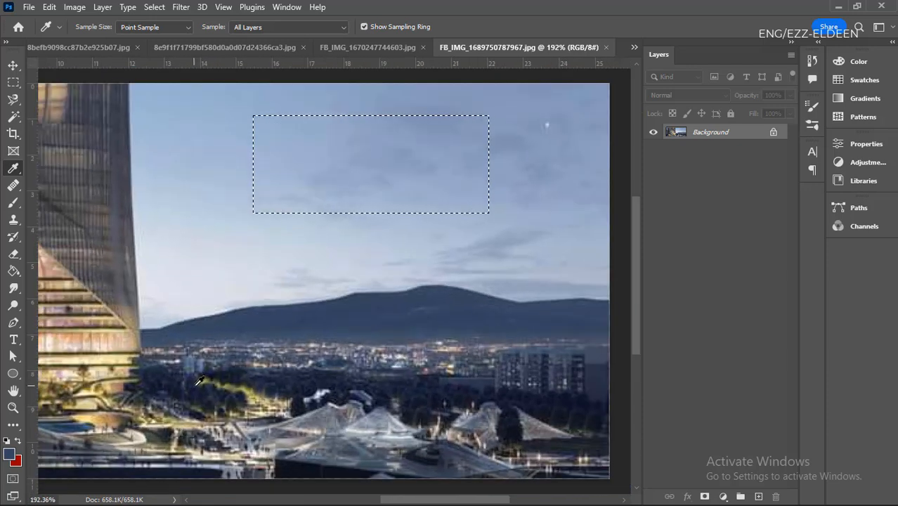
- Swap the foreground and background colors and fill the rectangular sky selection with the sampled dark blue
{"action": "key", "text": "x"}
{"action": "scroll", "coordinate": [88, 441], "scroll_direction": "down", "scroll_amount": 1}
{"action": "scroll", "coordinate": [243, 350], "scroll_direction": "up", "scroll_amount": 1}
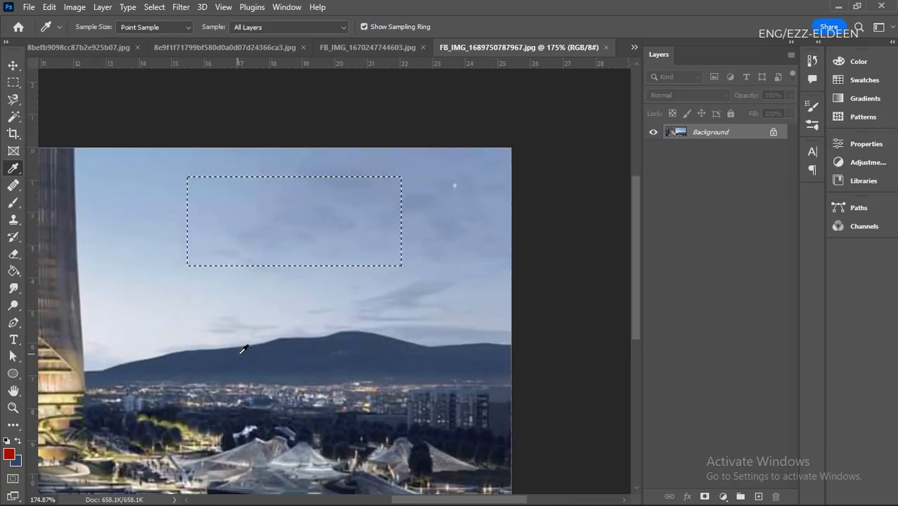
{"action": "key", "text": "ctrl+BackSpace"}
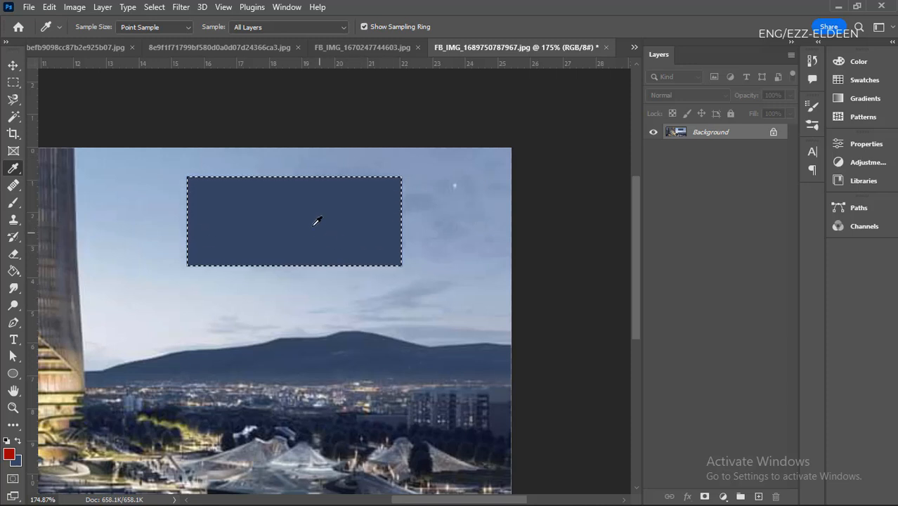
- Cover the sky and mountain beside the tower with copies of the blue rectangle and clear the selection
{"action": "key", "text": "v"}
{"action": "left_click_drag", "start_coordinate": [319, 222], "coordinate": [181, 189]}
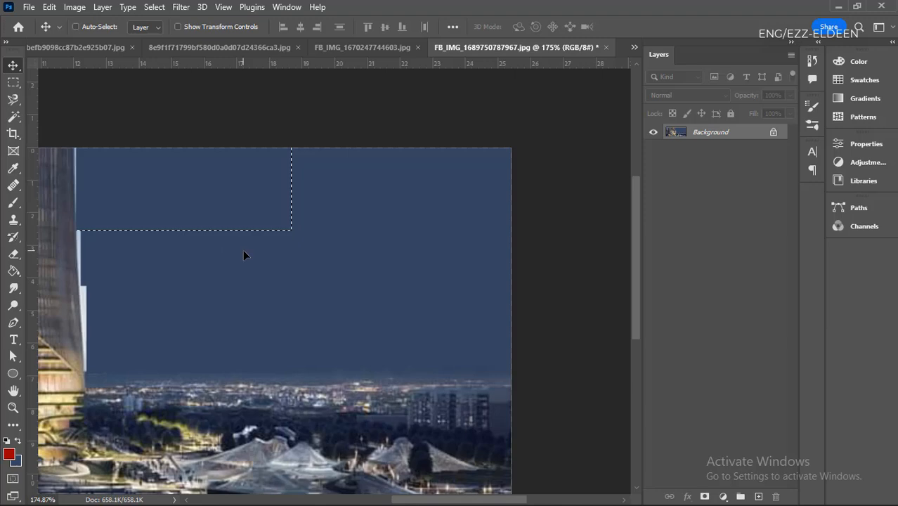
{"action": "key", "text": "ctrl+d"}
{"action": "scroll", "coordinate": [278, 271], "scroll_direction": "down", "scroll_amount": 3}
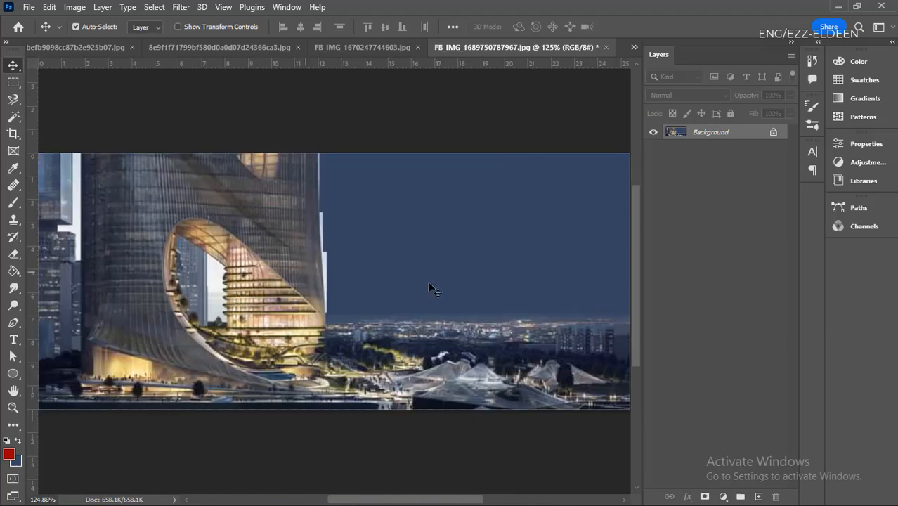
{"action": "scroll", "coordinate": [490, 309], "scroll_direction": "up", "scroll_amount": 5}
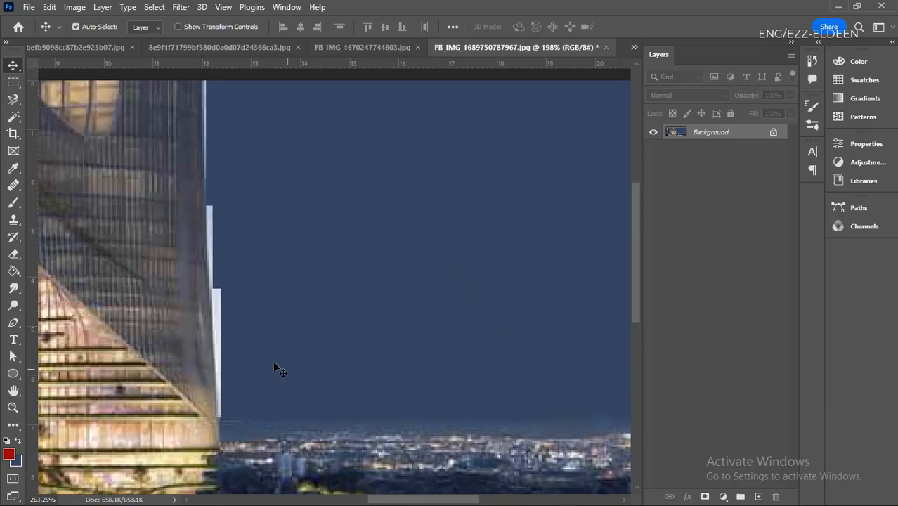
{"action": "scroll", "coordinate": [224, 448], "scroll_direction": "down", "scroll_amount": 2}
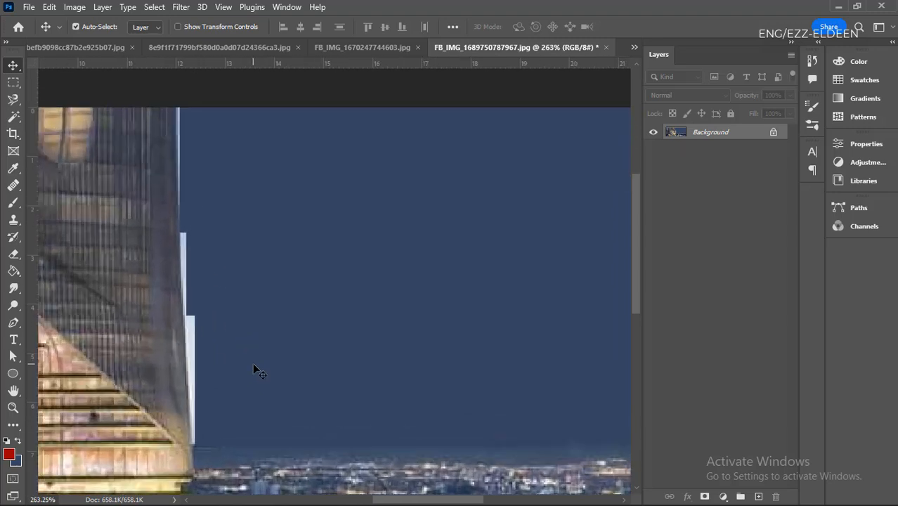
- Try to retouch the sky beside the tower's white edge strips with the Healing Brush without a source point
{"action": "left_click", "coordinate": [14, 186]}
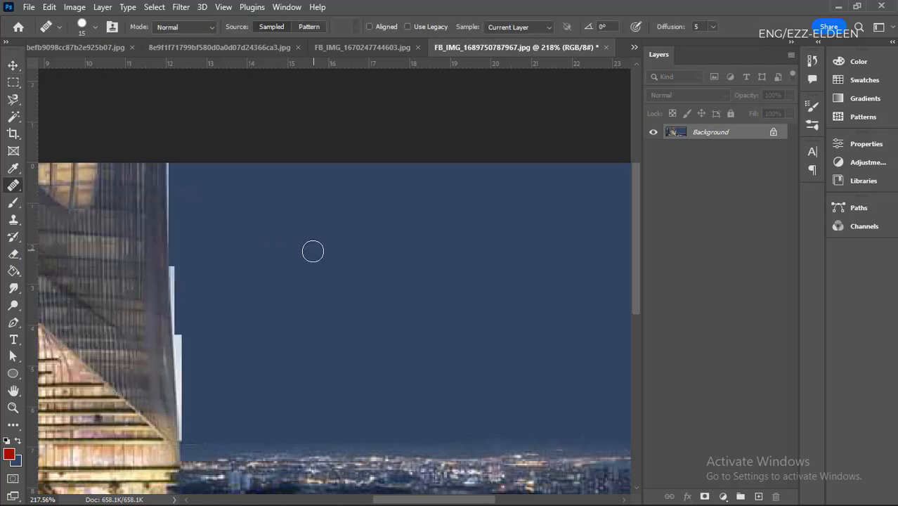
{"action": "left_click", "coordinate": [206, 349]}
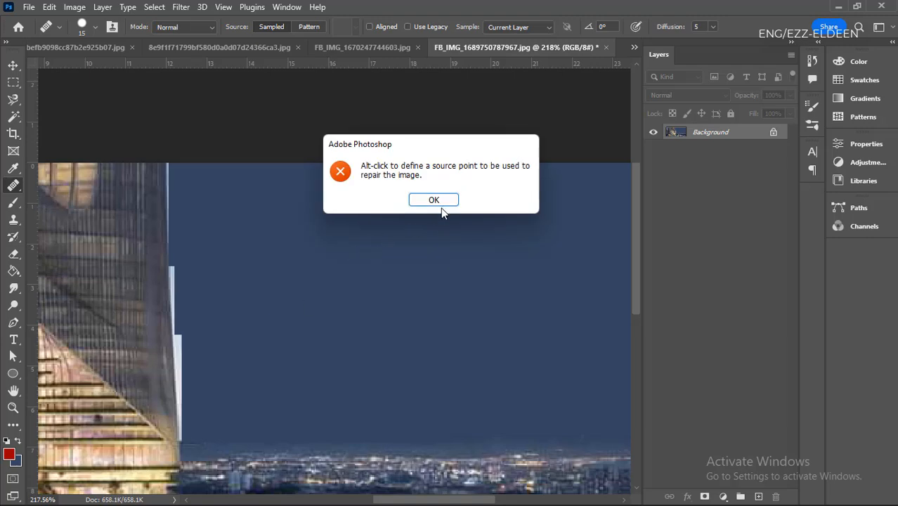
{"action": "left_click", "coordinate": [434, 200]}
{"action": "left_click", "coordinate": [189, 338]}
{"action": "left_click", "coordinate": [433, 199]}
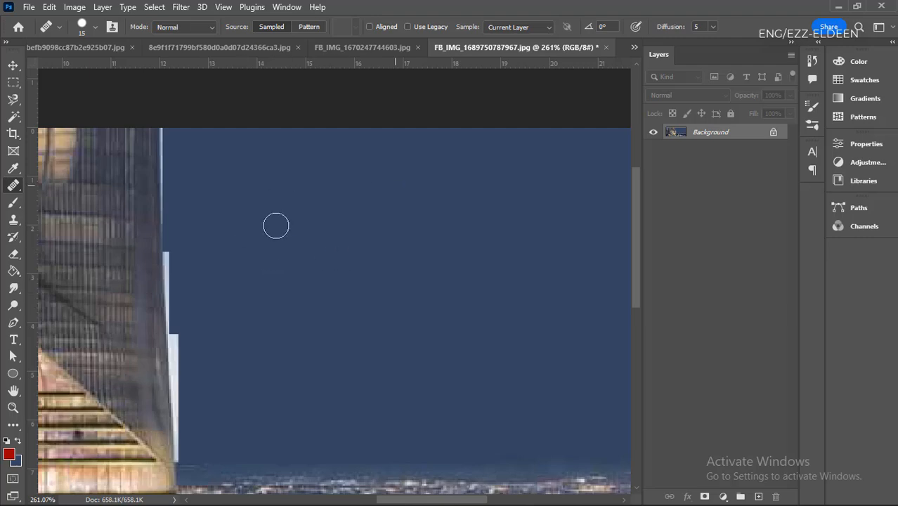
- Place the original tower picture from the IMAGE folder as a new layer in the edited document
{"action": "scroll", "coordinate": [279, 228], "scroll_direction": "down", "scroll_amount": 11}
{"action": "scroll", "coordinate": [406, 407], "scroll_direction": "up", "scroll_amount": 4}
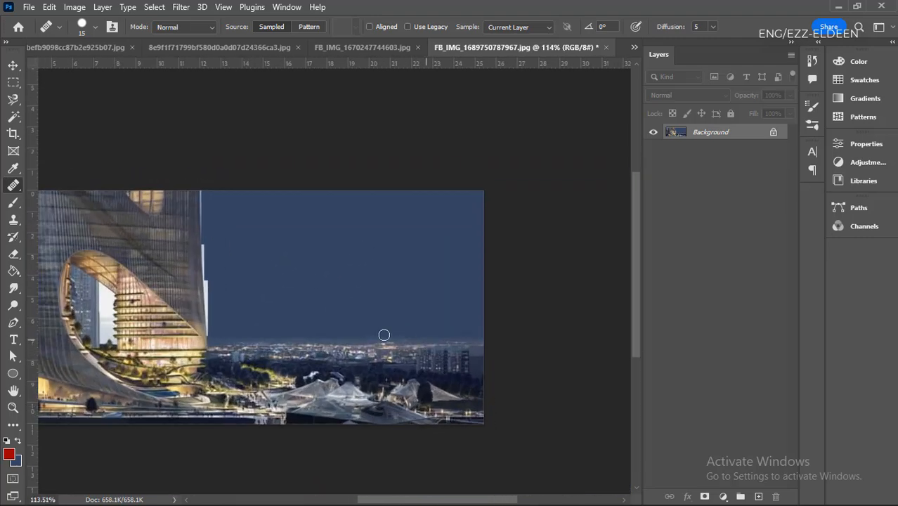
{"action": "scroll", "coordinate": [454, 325], "scroll_direction": "up", "scroll_amount": 3}
{"action": "left_click_drag", "start_coordinate": [611, 10], "coordinate": [548, 221]}
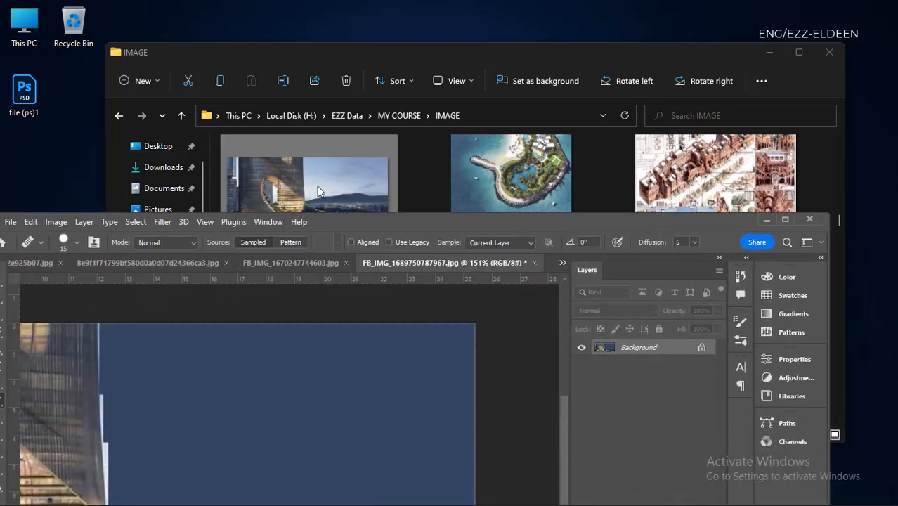
{"action": "left_click_drag", "start_coordinate": [318, 191], "coordinate": [373, 412]}
{"action": "double_click", "coordinate": [449, 219]}
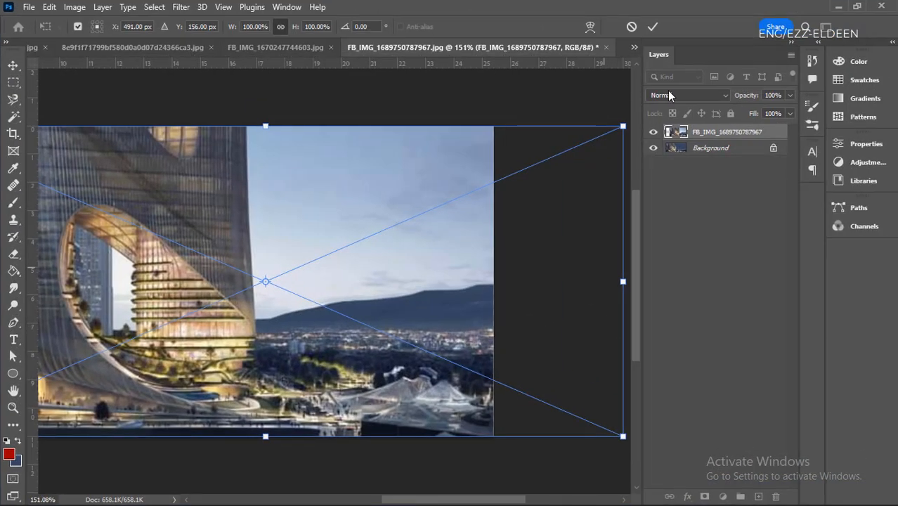
{"action": "left_click", "coordinate": [653, 27]}
- Move the placed picture layer until it lines up with the canvas edges and covers the edited background
{"action": "scroll", "coordinate": [425, 316], "scroll_direction": "down", "scroll_amount": 4}
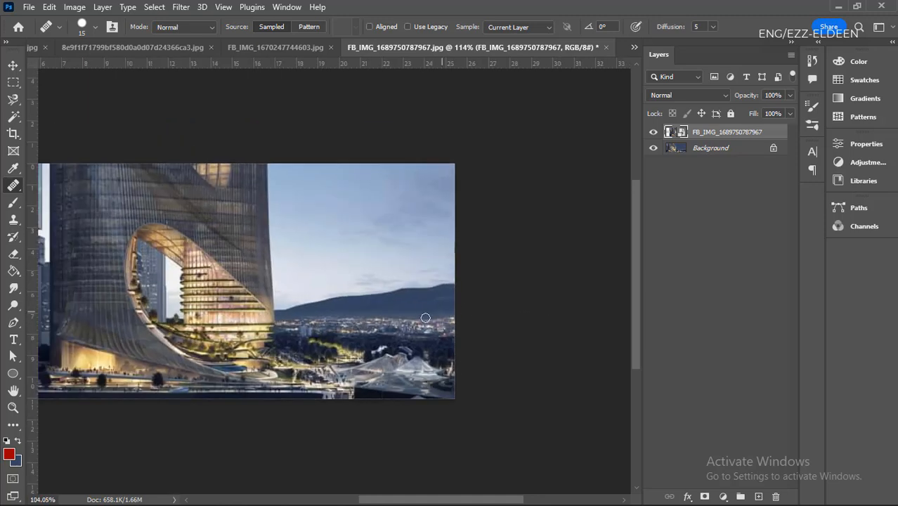
{"action": "scroll", "coordinate": [244, 306], "scroll_direction": "up", "scroll_amount": 3}
{"action": "key", "text": "v"}
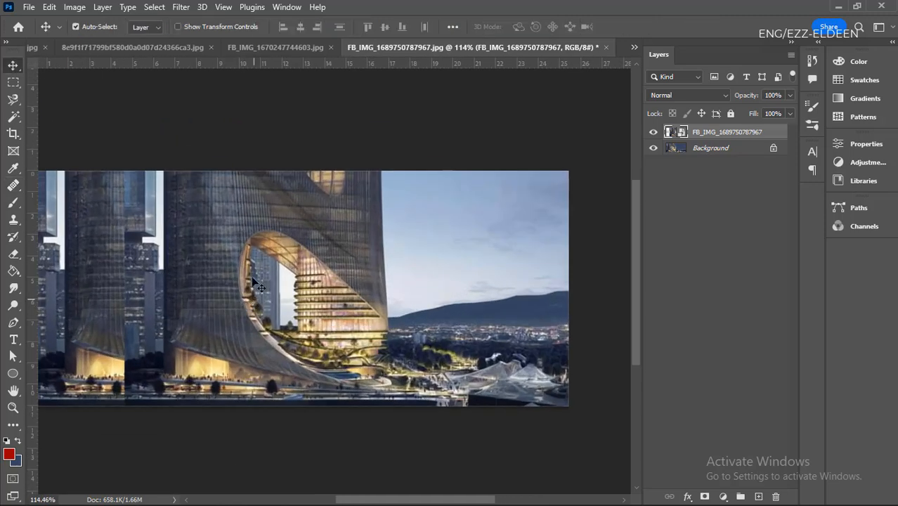
{"action": "left_click_drag", "start_coordinate": [245, 258], "coordinate": [170, 251]}
{"action": "scroll", "coordinate": [530, 298], "scroll_direction": "down", "scroll_amount": 2}
{"action": "scroll", "coordinate": [504, 314], "scroll_direction": "down", "scroll_amount": 3}
{"action": "scroll", "coordinate": [279, 299], "scroll_direction": "up", "scroll_amount": 4}
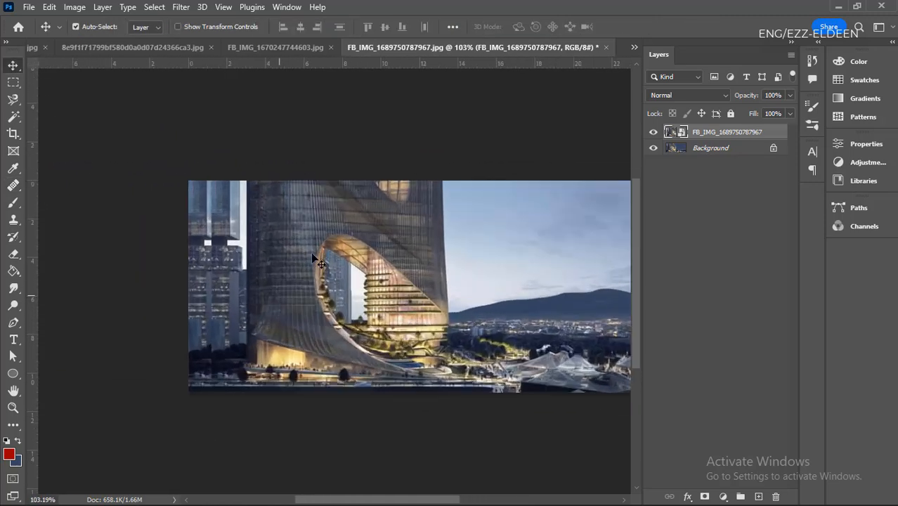
{"action": "left_click_drag", "start_coordinate": [311, 252], "coordinate": [291, 253]}
{"action": "scroll", "coordinate": [331, 281], "scroll_direction": "down", "scroll_amount": 4}
{"action": "scroll", "coordinate": [479, 289], "scroll_direction": "up", "scroll_amount": 3}
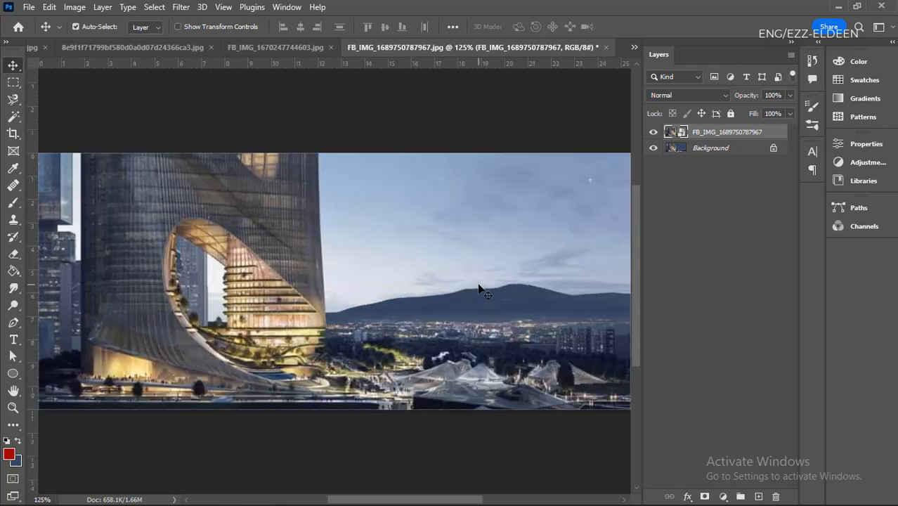
{"action": "scroll", "coordinate": [479, 289], "scroll_direction": "down", "scroll_amount": 1}
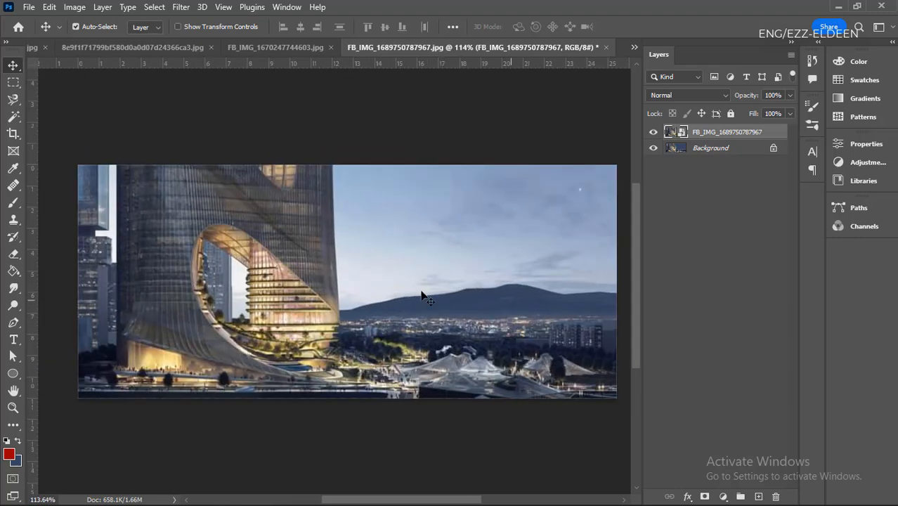
{"action": "scroll", "coordinate": [302, 325], "scroll_direction": "down", "scroll_amount": 1}
{"action": "scroll", "coordinate": [444, 289], "scroll_direction": "up", "scroll_amount": 1}
{"action": "scroll", "coordinate": [353, 303], "scroll_direction": "down", "scroll_amount": 1}
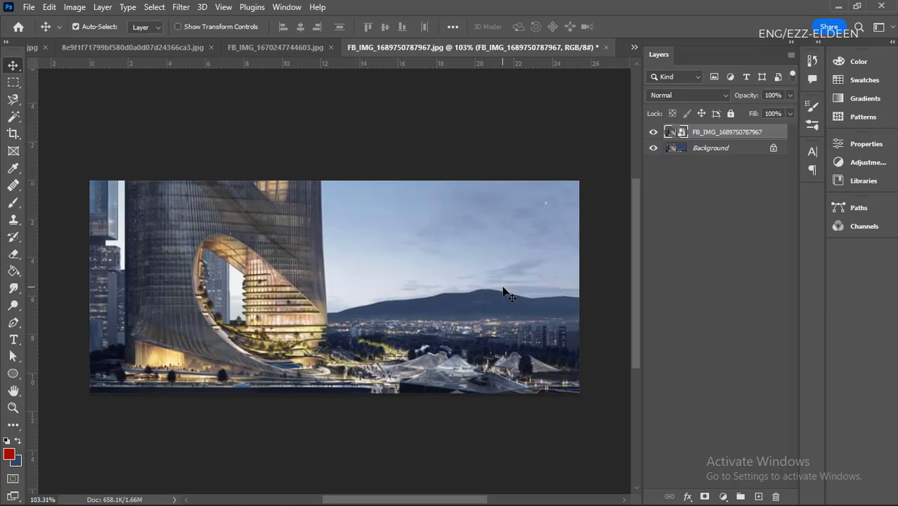
- Toggle the placed original picture's visibility to compare it with the edited background, leaving the placed layer hidden
{"action": "left_click", "coordinate": [658, 132]}
{"action": "left_click", "coordinate": [654, 137]}
{"action": "left_click", "coordinate": [654, 138]}
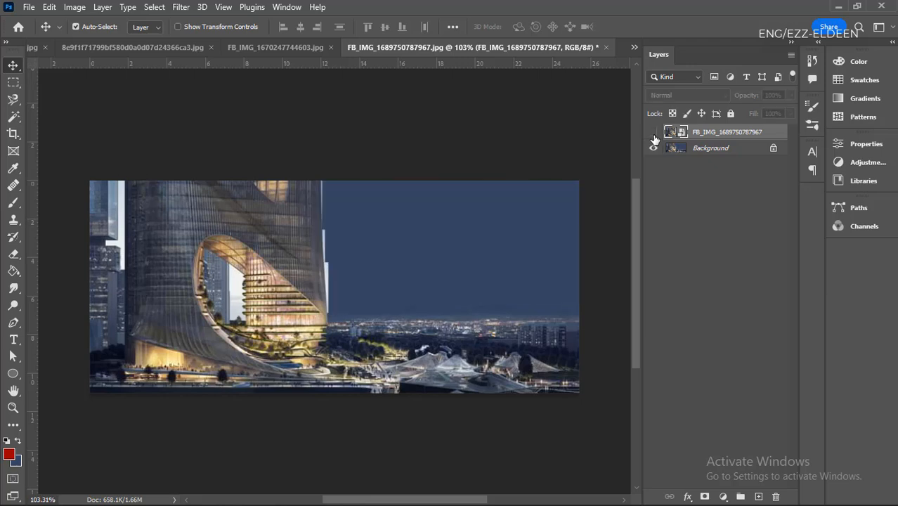
{"action": "left_click", "coordinate": [654, 137]}
{"action": "left_click", "coordinate": [654, 138]}
{"action": "left_click", "coordinate": [654, 140]}
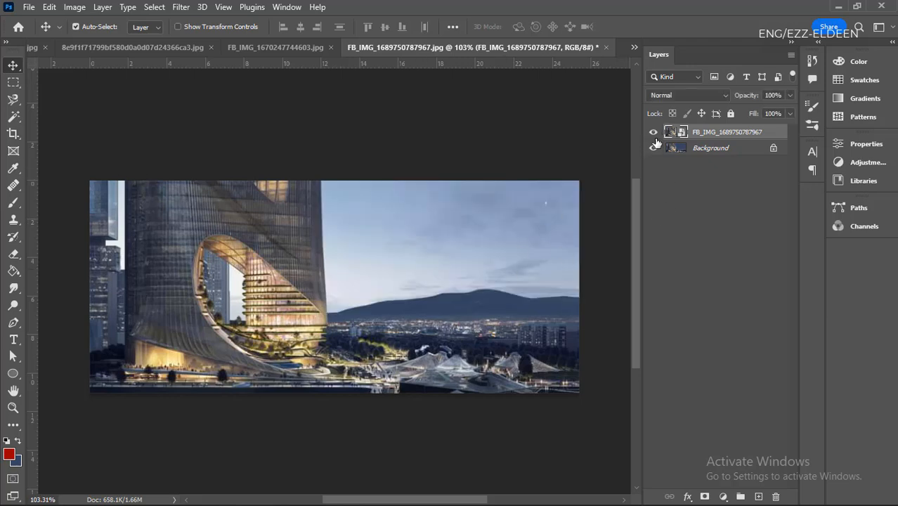
{"action": "left_click", "coordinate": [654, 135]}
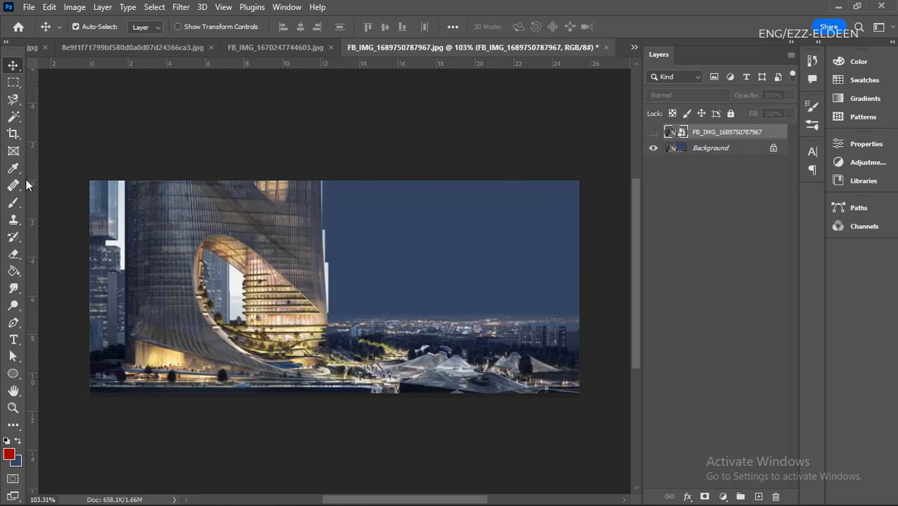
- Cover the white strips along the tower's sky-side edge with sampled sky on the Background layer using the Clone Stamp tool
{"action": "left_click", "coordinate": [13, 220]}
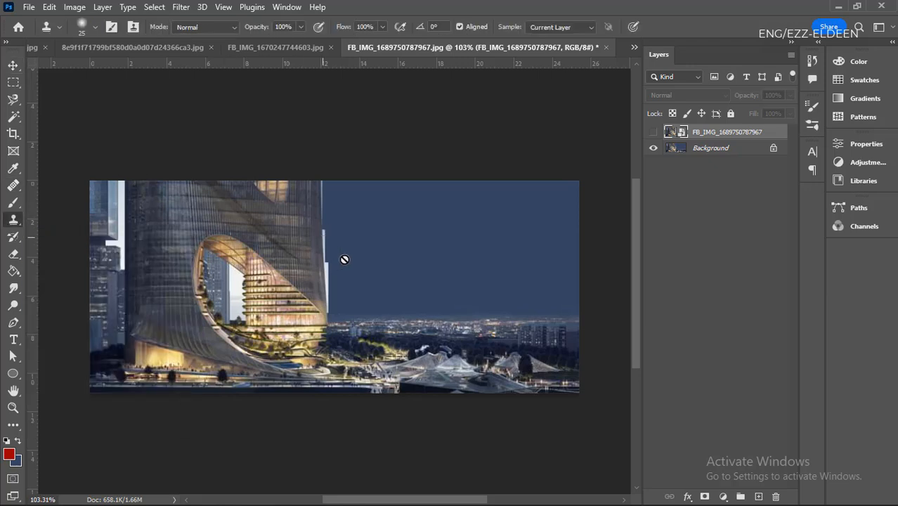
{"action": "left_click", "coordinate": [705, 150]}
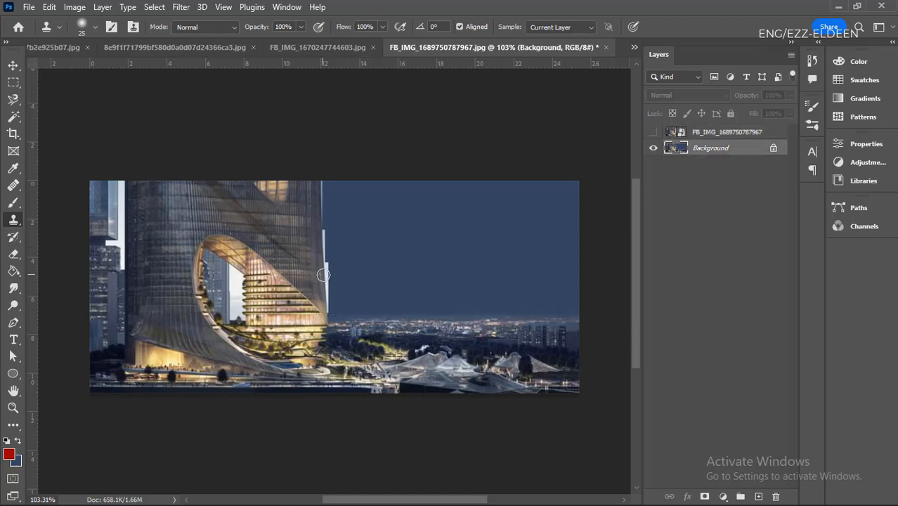
{"action": "scroll", "coordinate": [352, 269], "scroll_direction": "up", "scroll_amount": 3}
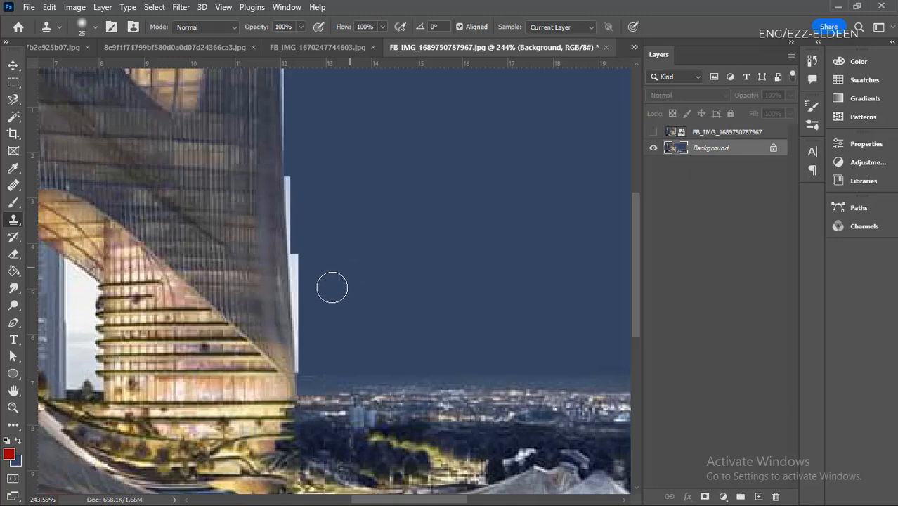
{"action": "scroll", "coordinate": [332, 288], "scroll_direction": "up", "scroll_amount": 4}
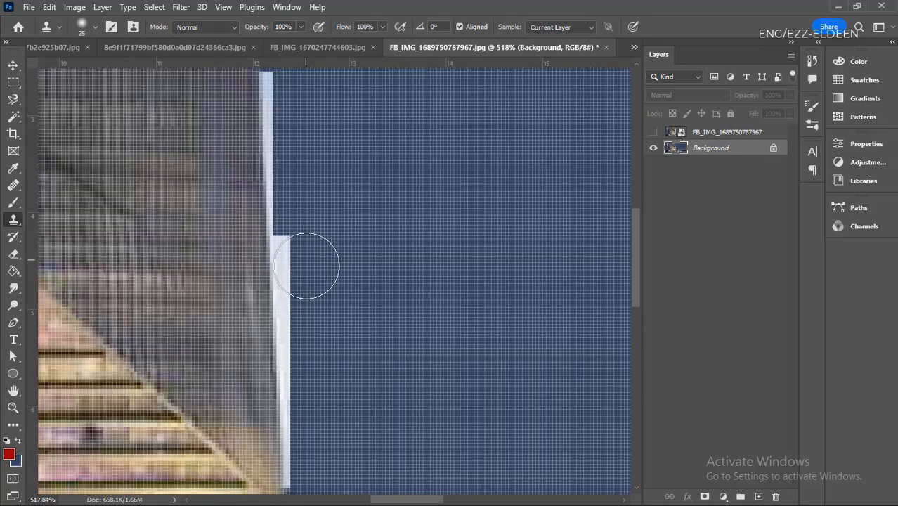
{"action": "scroll", "coordinate": [307, 266], "scroll_direction": "down", "scroll_amount": 3}
{"action": "scroll", "coordinate": [454, 348], "scroll_direction": "down", "scroll_amount": 1}
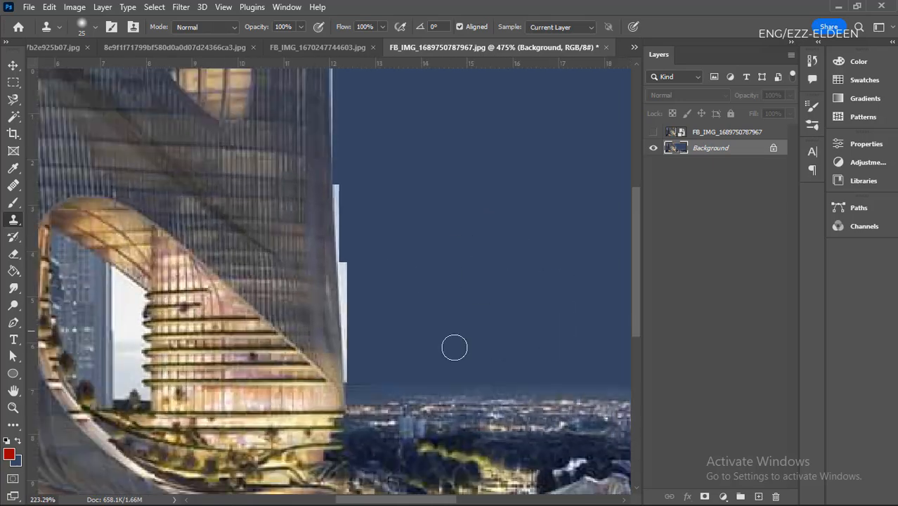
{"action": "scroll", "coordinate": [454, 348], "scroll_direction": "down", "scroll_amount": 1}
{"action": "scroll", "coordinate": [194, 340], "scroll_direction": "down", "scroll_amount": 2}
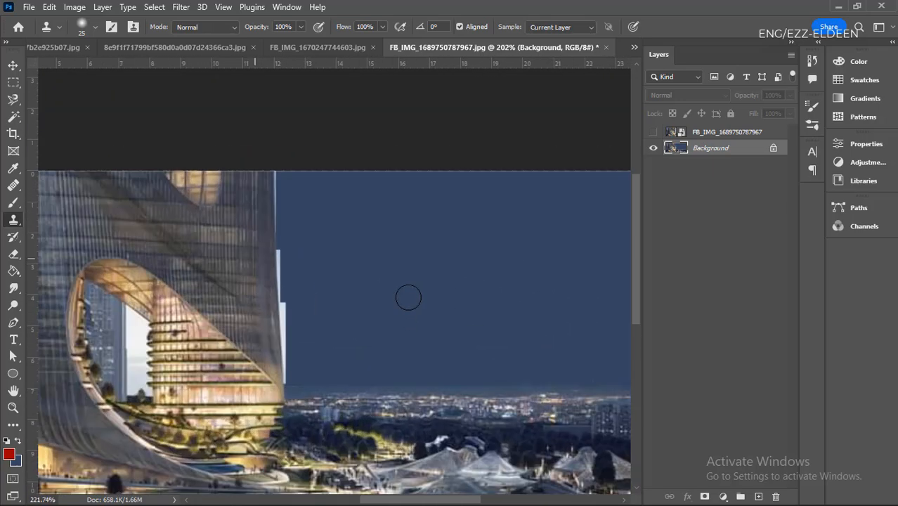
{"action": "scroll", "coordinate": [407, 295], "scroll_direction": "up", "scroll_amount": 3}
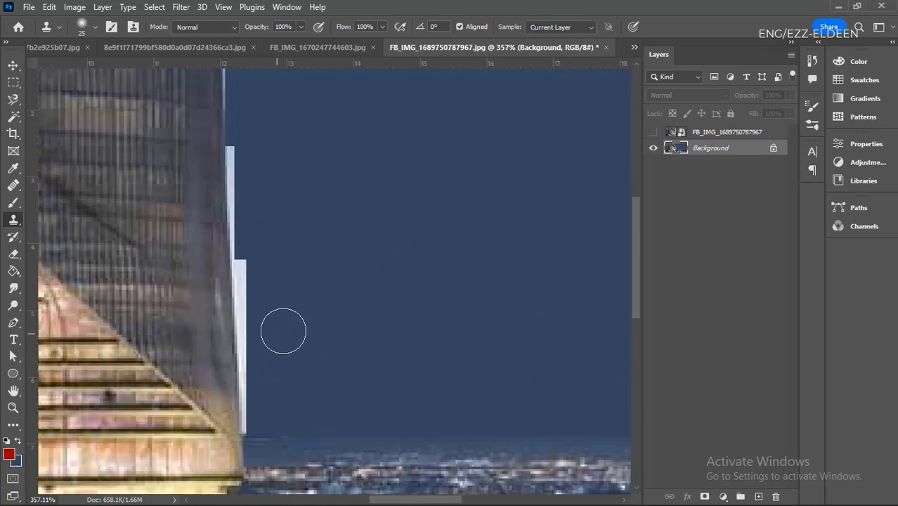
{"action": "left_click", "coordinate": [392, 231], "text": "alt"}
{"action": "left_click", "coordinate": [262, 269]}
{"action": "left_click", "coordinate": [262, 270]}
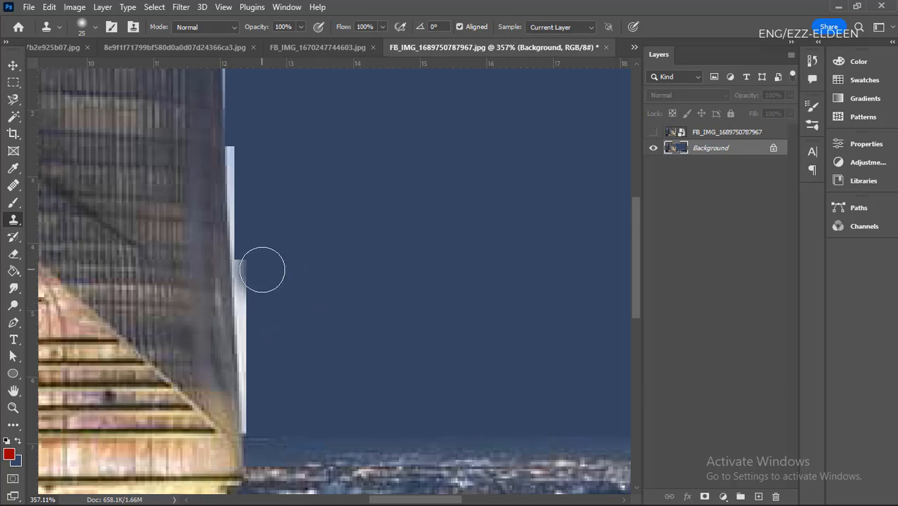
{"action": "mouse_move", "coordinate": [262, 269]}
{"action": "left_mouse_down"}
{"action": "mouse_move", "coordinate": [263, 310]}
{"action": "mouse_move", "coordinate": [255, 292]}
{"action": "mouse_move", "coordinate": [260, 421]}
{"action": "mouse_move", "coordinate": [245, 263]}
{"action": "mouse_move", "coordinate": [248, 143]}
{"action": "mouse_move", "coordinate": [252, 242]}
{"action": "left_mouse_up"}
{"action": "left_click_drag", "start_coordinate": [256, 309], "coordinate": [257, 333]}
- Extend the cloned sky up along the tower's upper edge to cover the remaining thin white line
{"action": "scroll", "coordinate": [277, 437], "scroll_direction": "down", "scroll_amount": 6}
{"action": "scroll", "coordinate": [275, 309], "scroll_direction": "up", "scroll_amount": 5}
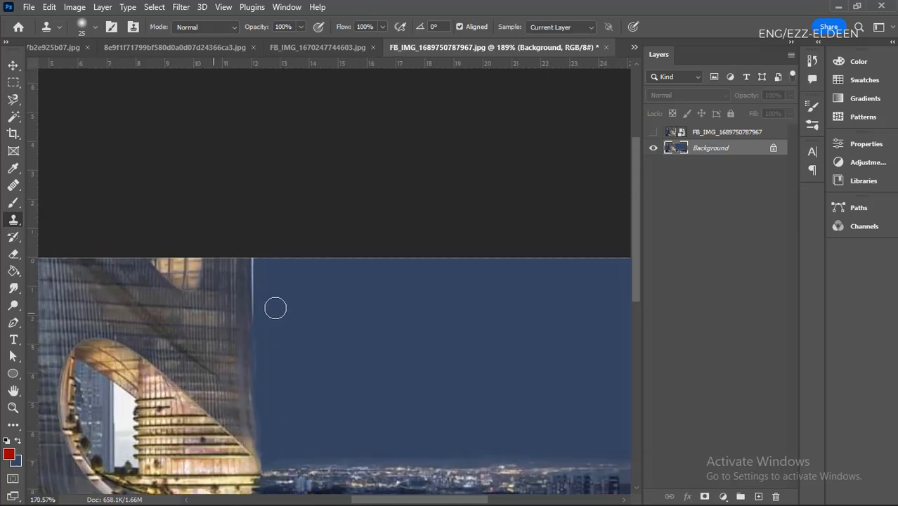
{"action": "mouse_move", "coordinate": [267, 288]}
{"action": "left_mouse_down"}
{"action": "mouse_move", "coordinate": [254, 228]}
{"action": "mouse_move", "coordinate": [252, 242]}
{"action": "mouse_move", "coordinate": [243, 221]}
{"action": "mouse_move", "coordinate": [247, 235]}
{"action": "left_mouse_up"}
{"action": "left_click_drag", "start_coordinate": [246, 267], "coordinate": [248, 305]}
{"action": "left_click_drag", "start_coordinate": [253, 351], "coordinate": [251, 345]}
- Examine the retouched tower edge and the surrounding sky from close up and at full-picture size
{"action": "scroll", "coordinate": [202, 228], "scroll_direction": "down", "scroll_amount": 2}
{"action": "scroll", "coordinate": [184, 209], "scroll_direction": "down", "scroll_amount": 4}
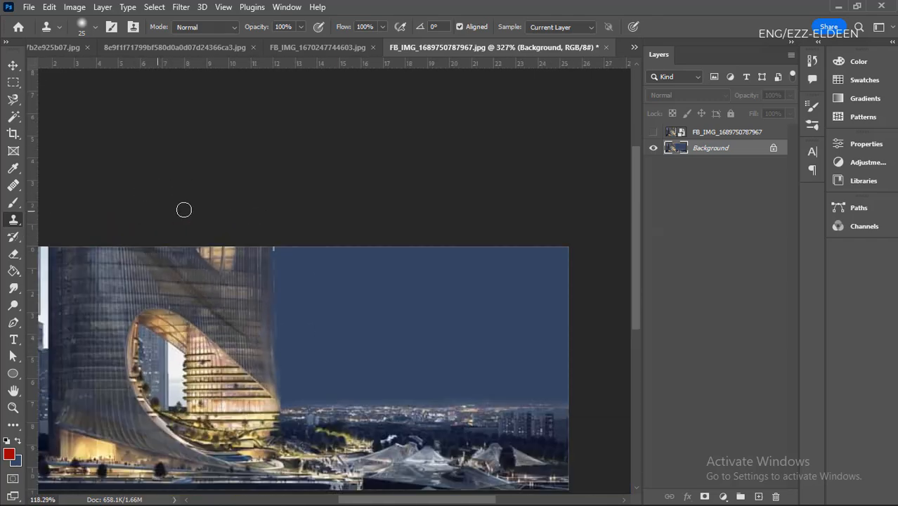
{"action": "scroll", "coordinate": [397, 316], "scroll_direction": "up", "scroll_amount": 1}
{"action": "scroll", "coordinate": [356, 360], "scroll_direction": "down", "scroll_amount": 1}
{"action": "scroll", "coordinate": [357, 359], "scroll_direction": "down", "scroll_amount": 1}
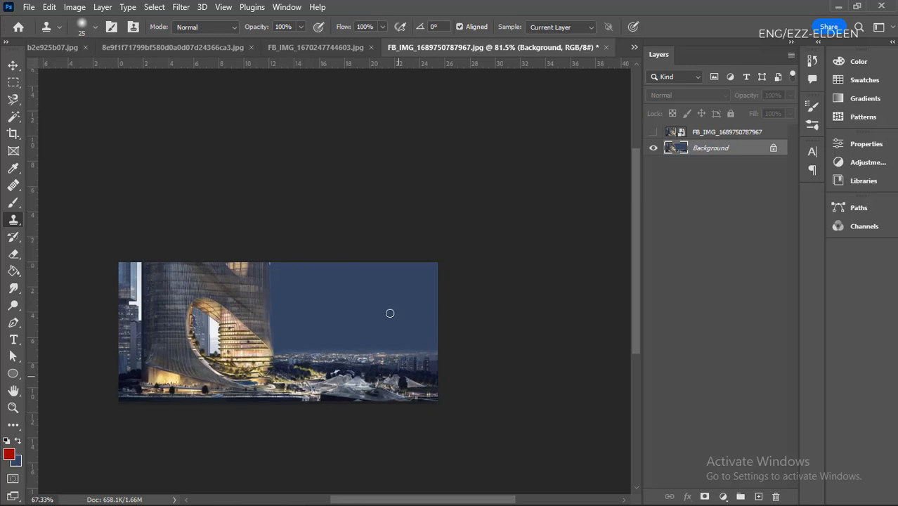
{"action": "scroll", "coordinate": [321, 327], "scroll_direction": "up", "scroll_amount": 4}
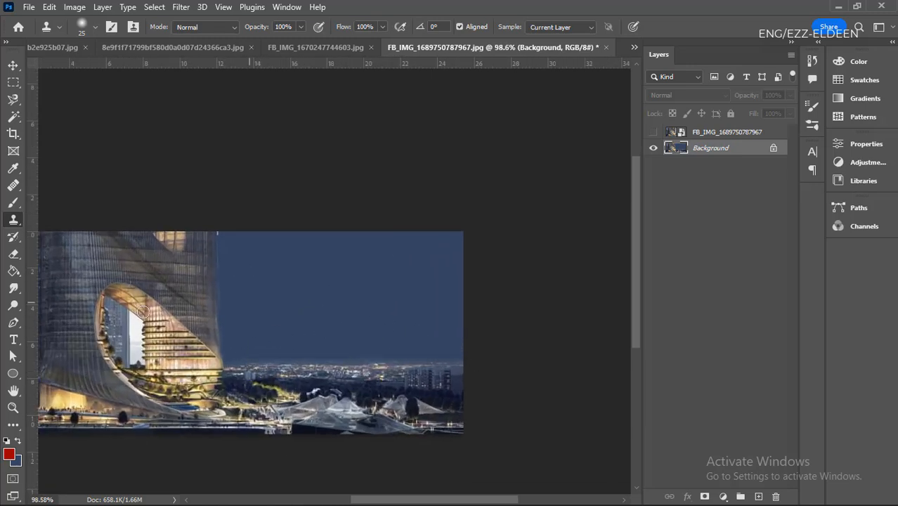
{"action": "scroll", "coordinate": [214, 337], "scroll_direction": "down", "scroll_amount": 2}
{"action": "scroll", "coordinate": [315, 375], "scroll_direction": "up", "scroll_amount": 3}
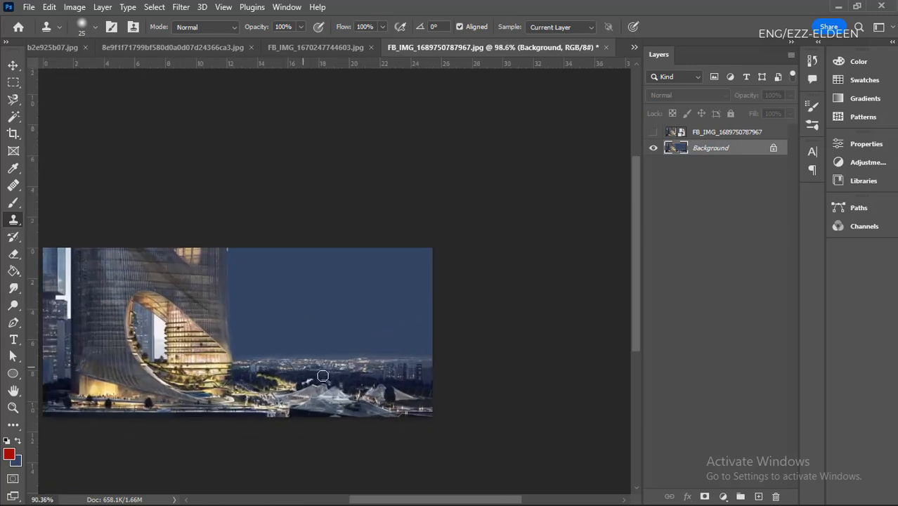
{"action": "scroll", "coordinate": [316, 331], "scroll_direction": "down", "scroll_amount": 2}
{"action": "key", "text": "v"}
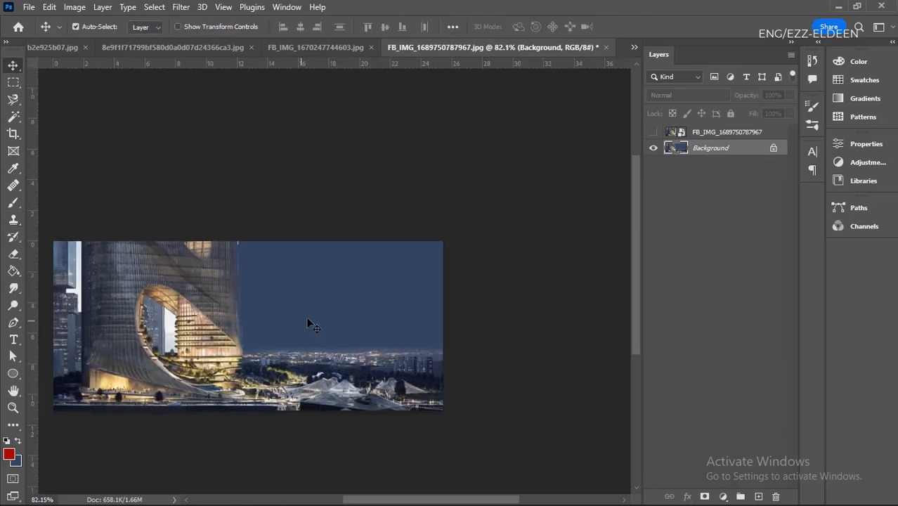
- Browse the IMAGE folder in File Explorer for another picture to retouch, and return to Photoshop
{"action": "double_click", "coordinate": [384, 15]}
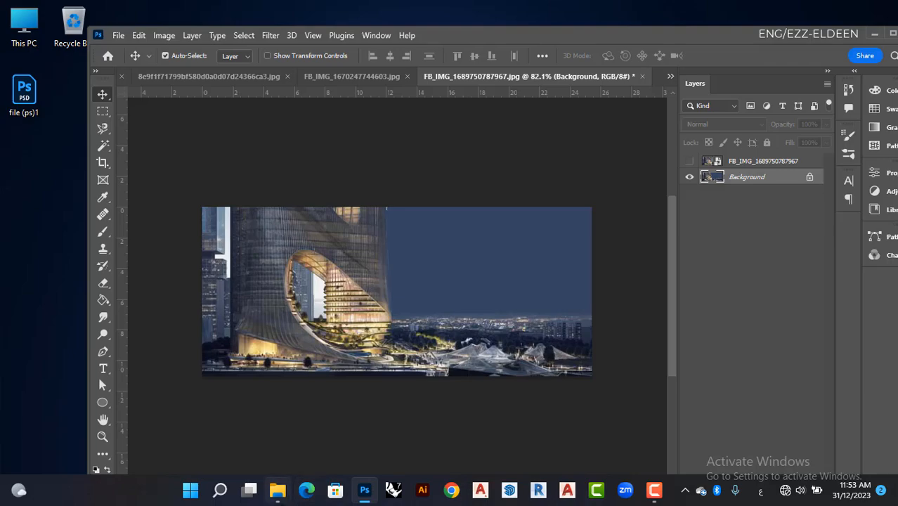
{"action": "left_click", "coordinate": [277, 490]}
{"action": "scroll", "coordinate": [410, 273], "scroll_direction": "up", "scroll_amount": 5}
{"action": "scroll", "coordinate": [486, 312], "scroll_direction": "up", "scroll_amount": 10}
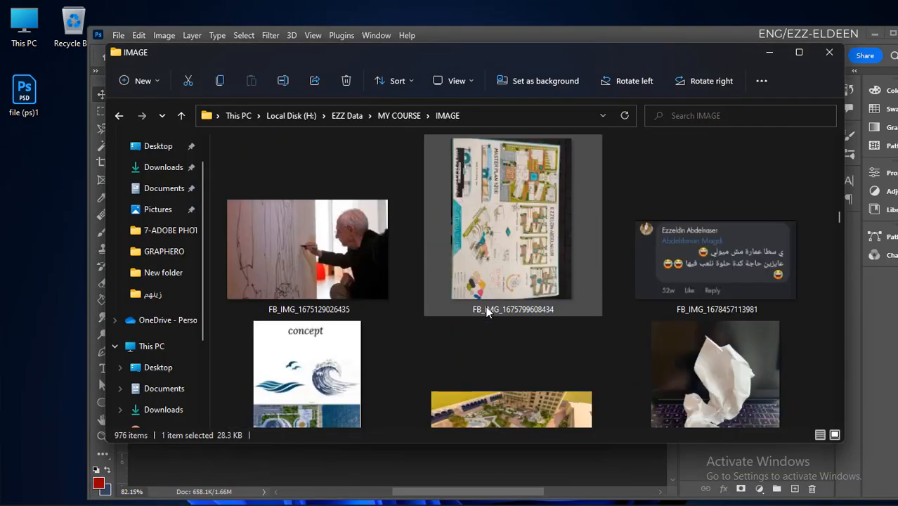
{"action": "scroll", "coordinate": [487, 312], "scroll_direction": "up", "scroll_amount": 5}
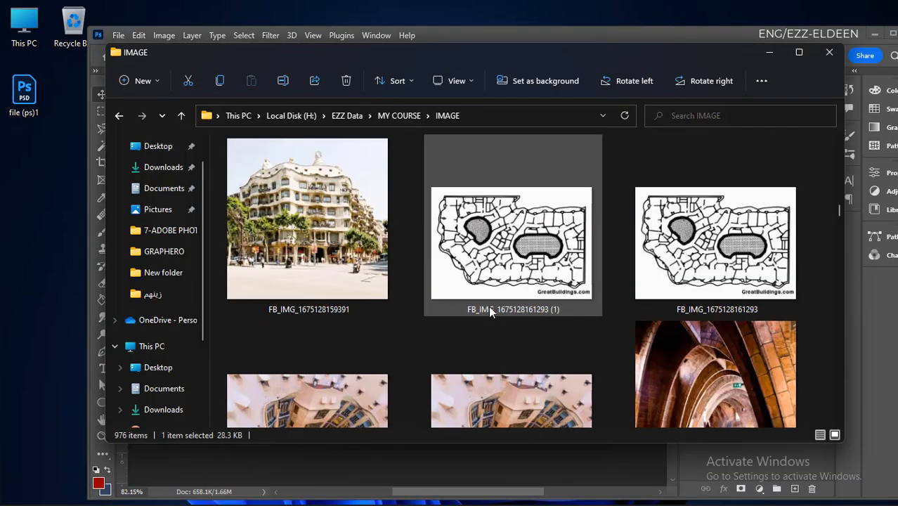
{"action": "left_click", "coordinate": [758, 56]}
{"action": "double_click", "coordinate": [592, 36]}
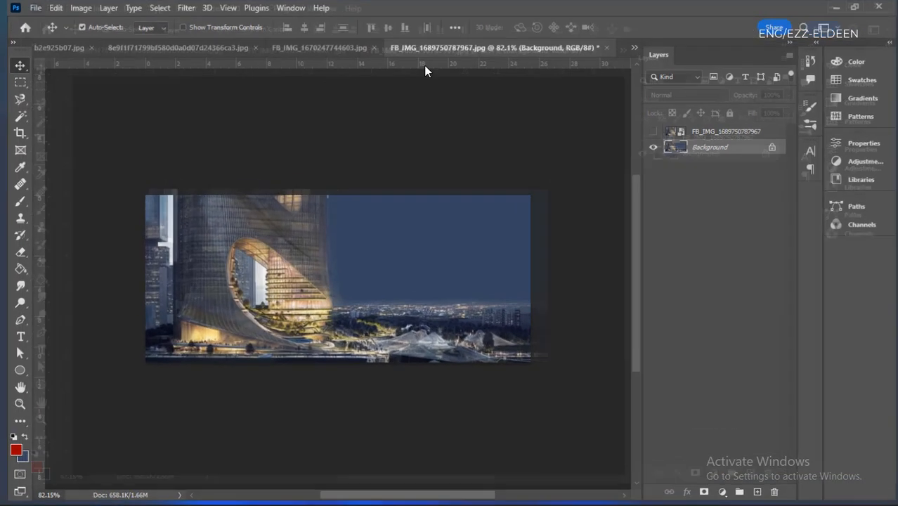
- In the FB_IMG_1670247744603.jpg document, undo the man's cut-out so that only the complete Layer 0 remains
{"action": "left_click", "coordinate": [301, 44]}
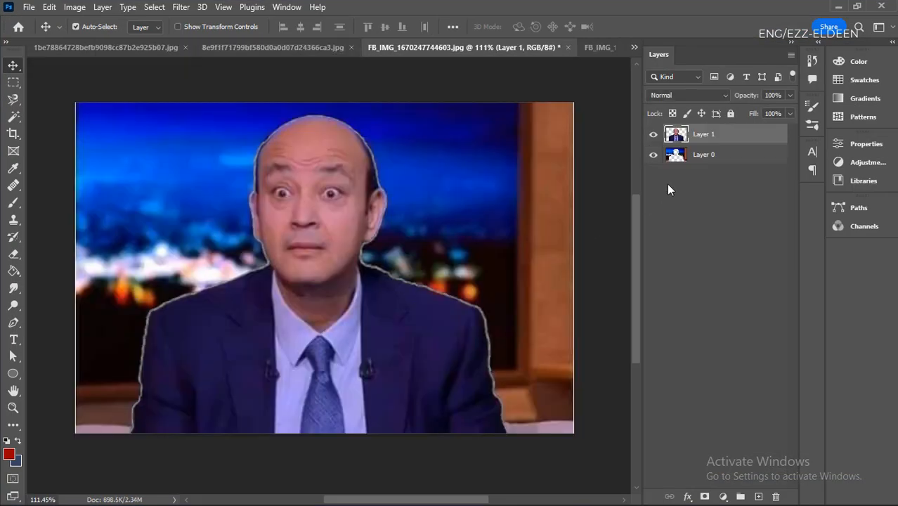
{"action": "key", "text": "ctrl+z"}
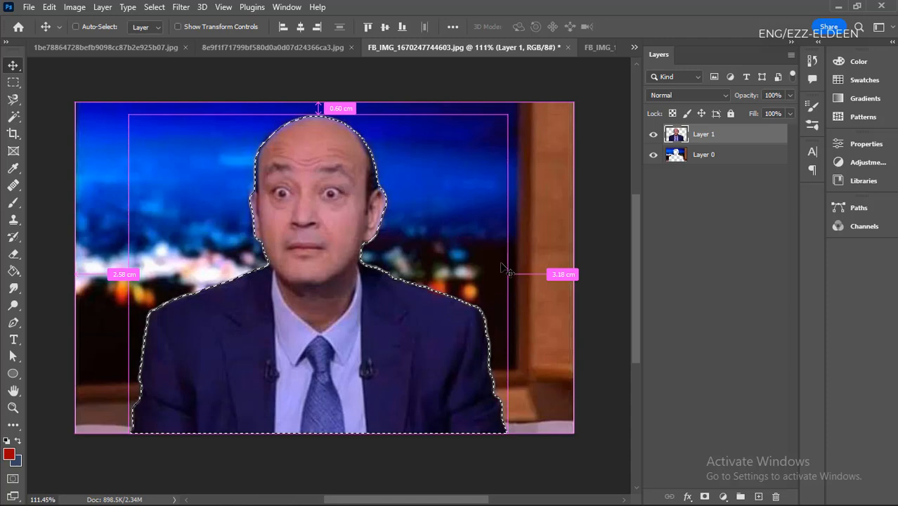
{"action": "key", "text": "z"}
{"action": "key", "text": "ctrl+z"}
{"action": "key", "text": "ctrl+z"}
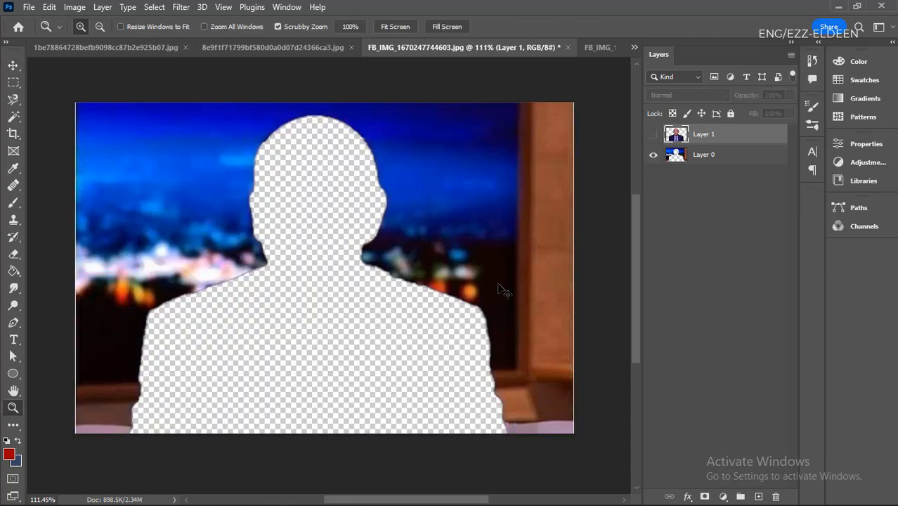
{"action": "key", "text": "ctrl+z"}
{"action": "key", "text": "ctrl+z"}
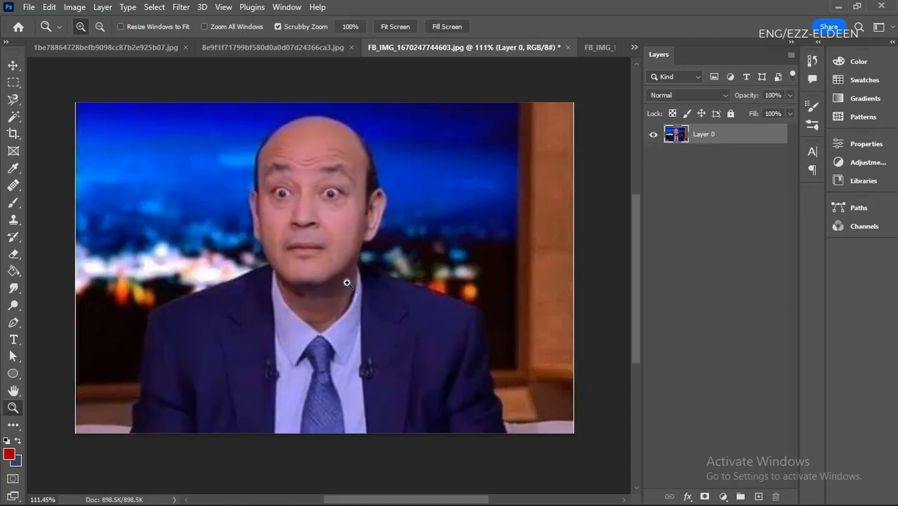
- Try the Healing Brush tool on the cheek below the man's eye, using the Sampled source and a size 15 brush
{"action": "left_click", "coordinate": [344, 165]}
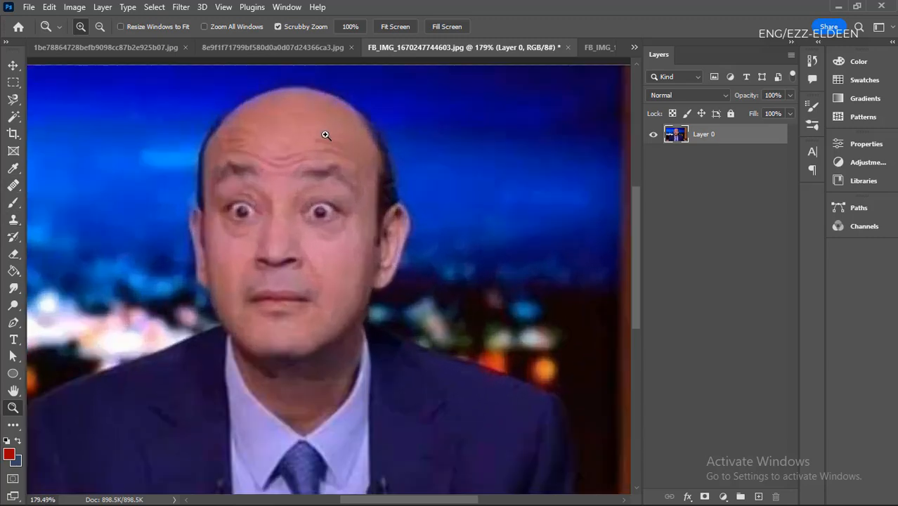
{"action": "left_click_drag", "start_coordinate": [335, 279], "coordinate": [207, 246]}
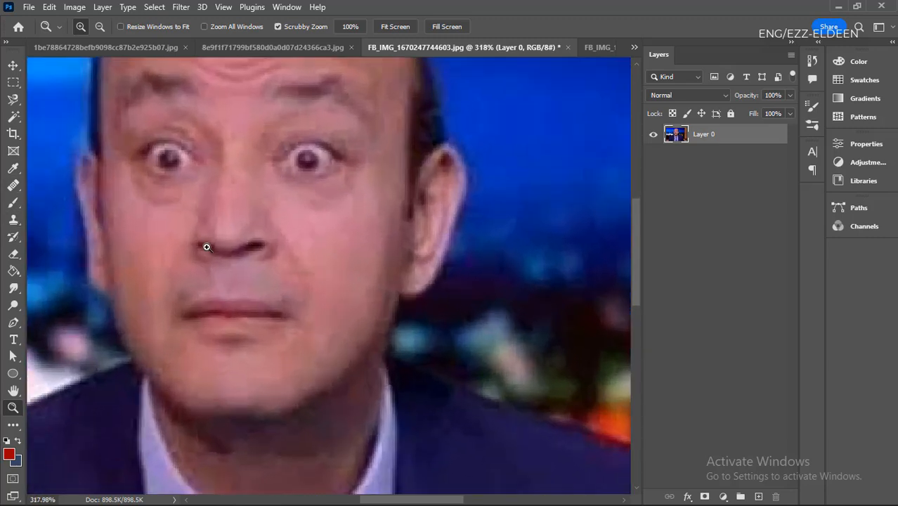
{"action": "left_click_drag", "start_coordinate": [262, 224], "coordinate": [127, 249]}
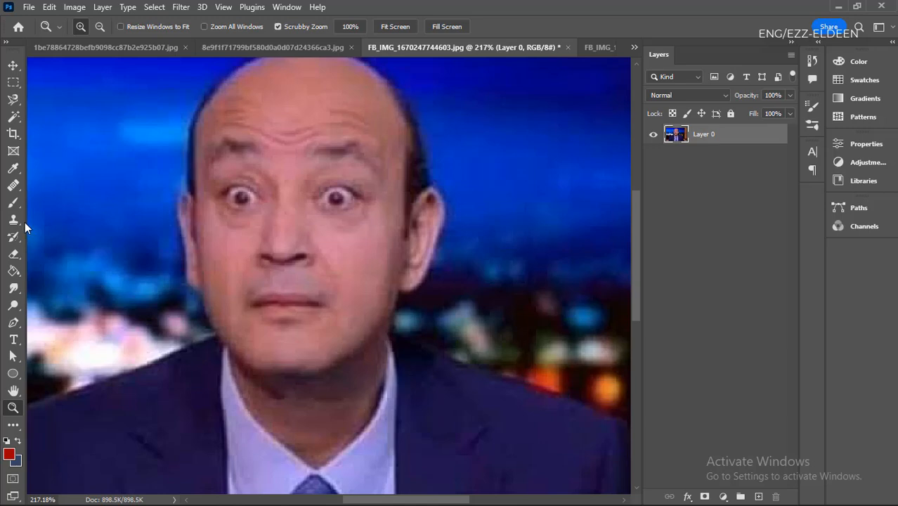
{"action": "left_click", "coordinate": [12, 186]}
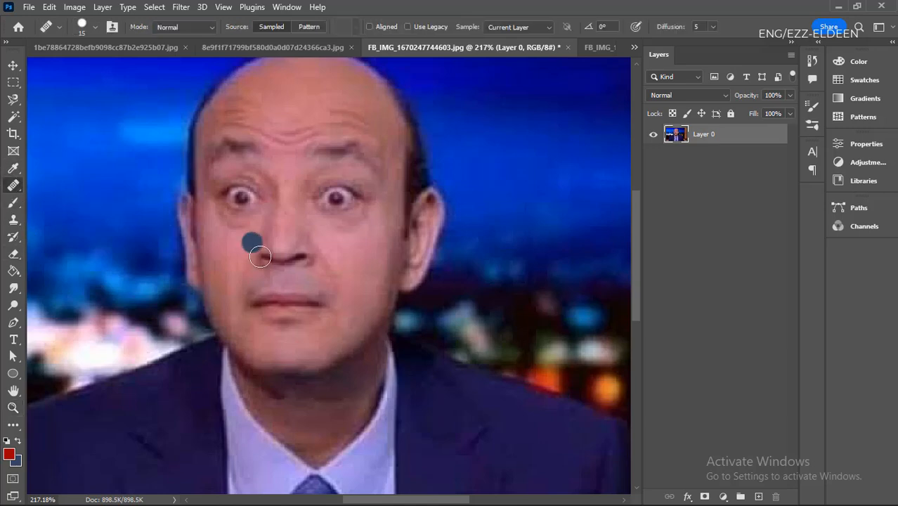
{"action": "scroll", "coordinate": [341, 261], "scroll_direction": "up", "scroll_amount": 1}
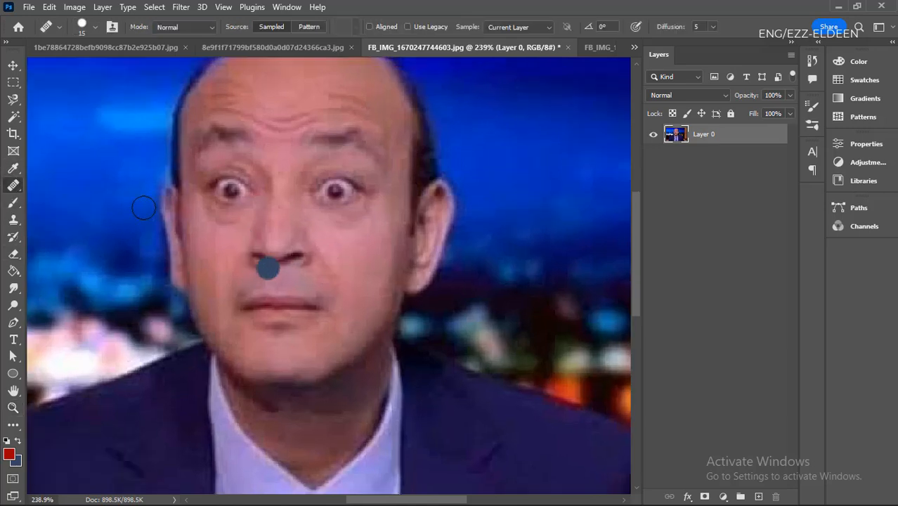
{"action": "right_click", "coordinate": [13, 187]}
{"action": "left_click", "coordinate": [15, 187]}
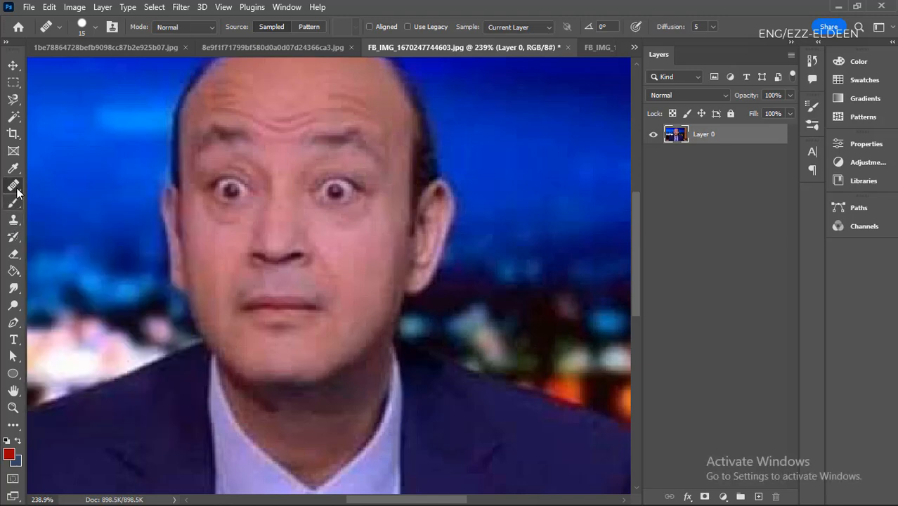
{"action": "scroll", "coordinate": [374, 152], "scroll_direction": "down", "scroll_amount": 4}
{"action": "scroll", "coordinate": [373, 152], "scroll_direction": "up", "scroll_amount": 2}
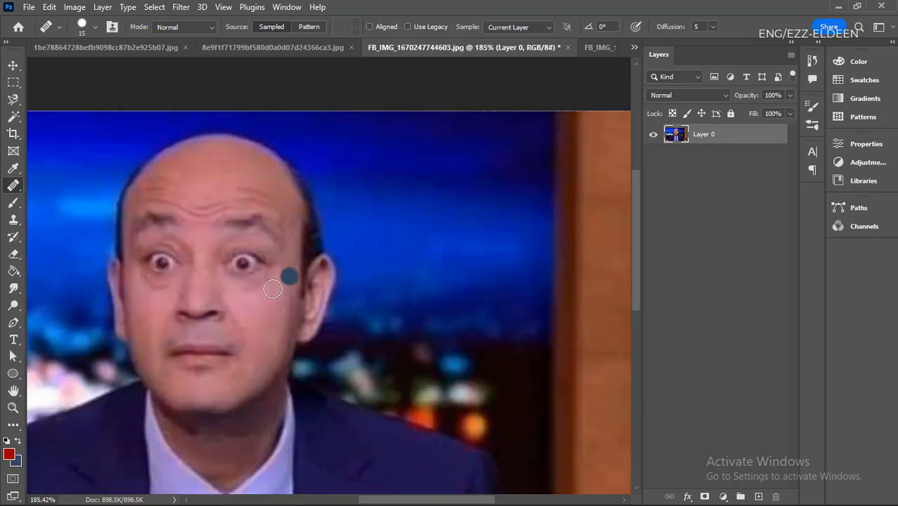
{"action": "scroll", "coordinate": [242, 305], "scroll_direction": "up", "scroll_amount": 3}
{"action": "scroll", "coordinate": [237, 304], "scroll_direction": "up", "scroll_amount": 2}
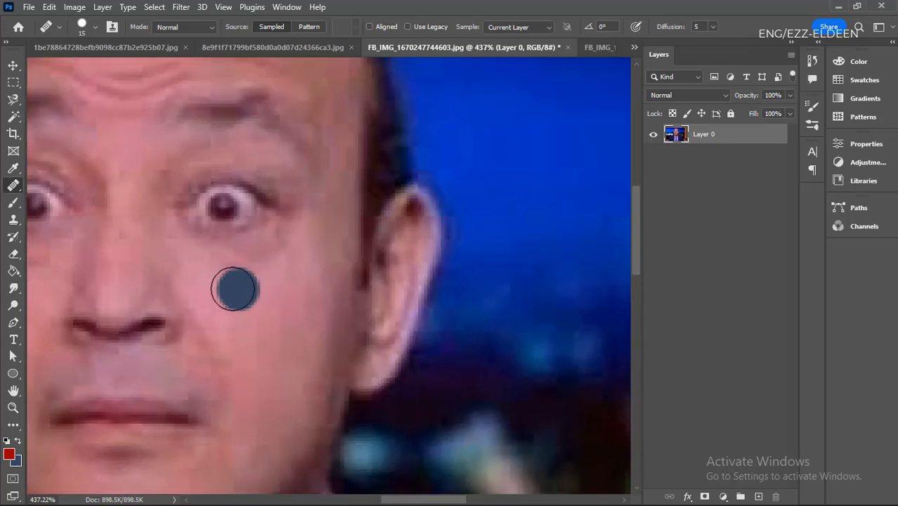
{"action": "left_click", "coordinate": [226, 284], "text": "alt"}
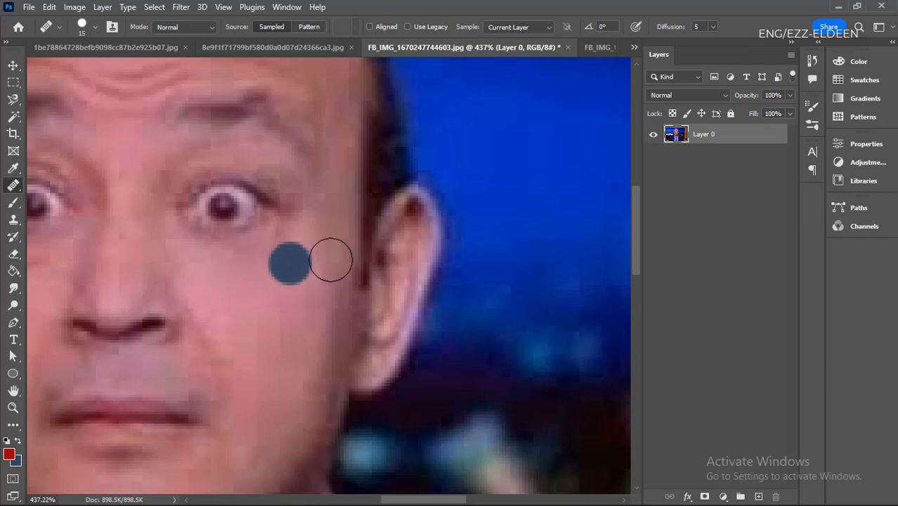
{"action": "scroll", "coordinate": [329, 259], "scroll_direction": "down", "scroll_amount": 4}
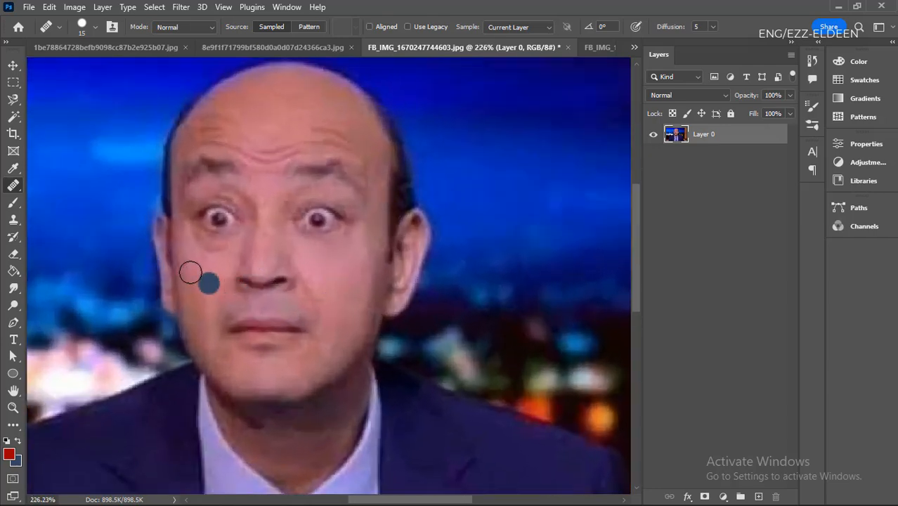
{"action": "scroll", "coordinate": [204, 274], "scroll_direction": "up", "scroll_amount": 2}
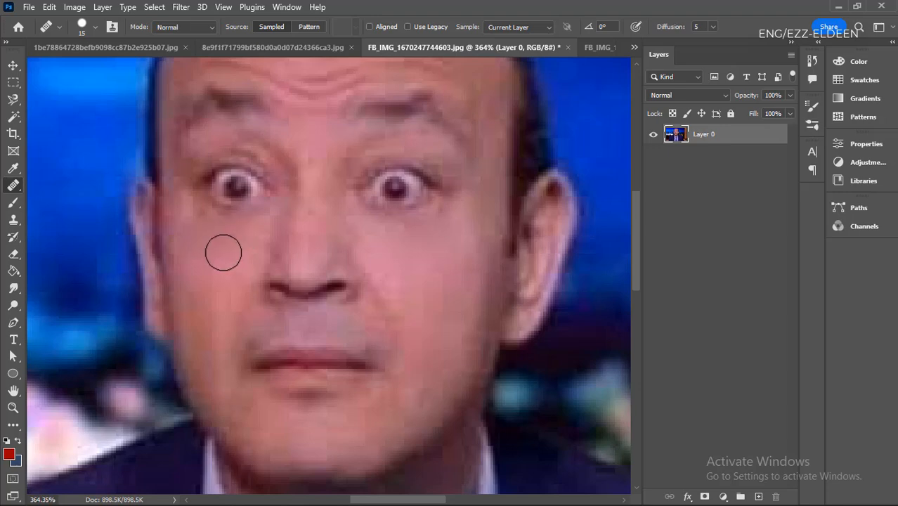
{"action": "scroll", "coordinate": [175, 332], "scroll_direction": "down", "scroll_amount": 1}
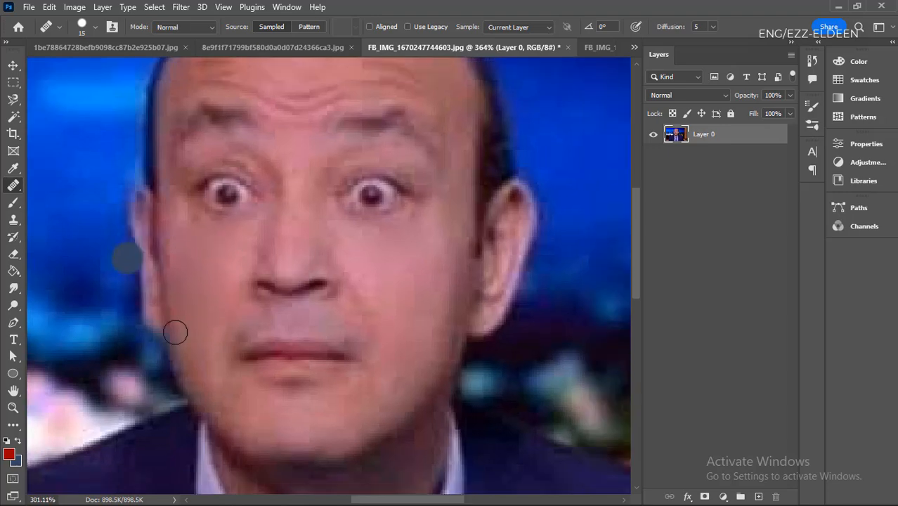
{"action": "scroll", "coordinate": [296, 345], "scroll_direction": "down", "scroll_amount": 3}
{"action": "scroll", "coordinate": [287, 362], "scroll_direction": "up", "scroll_amount": 3}
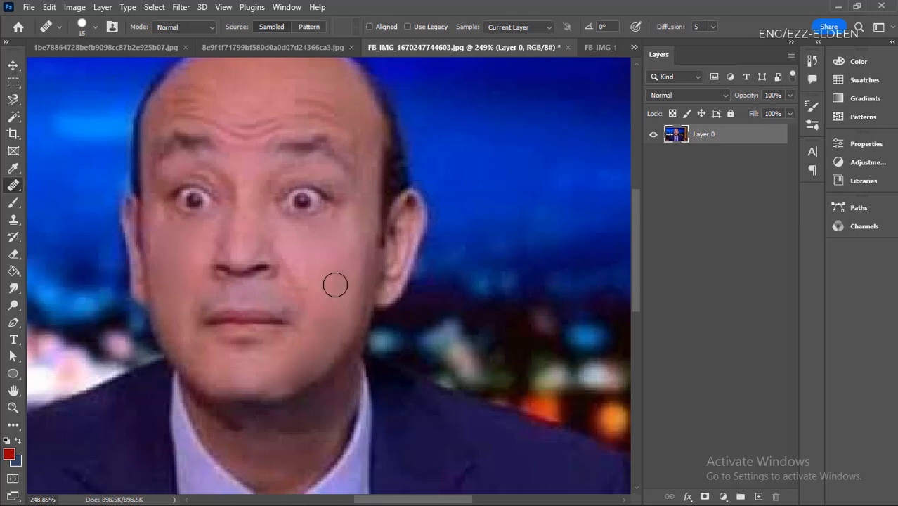
- Retouch the man's jaw edge below the ear with the Healing Brush at size 15
{"action": "mouse_move", "coordinate": [338, 288]}
{"action": "left_mouse_down"}
{"action": "mouse_move", "coordinate": [329, 272]}
{"action": "mouse_move", "coordinate": [325, 341]}
{"action": "left_mouse_up"}
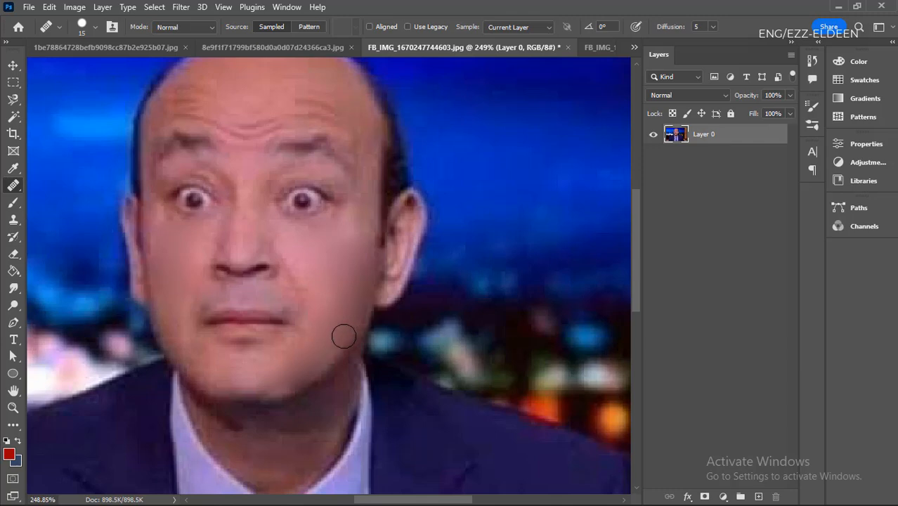
{"action": "scroll", "coordinate": [326, 341], "scroll_direction": "down", "scroll_amount": 3}
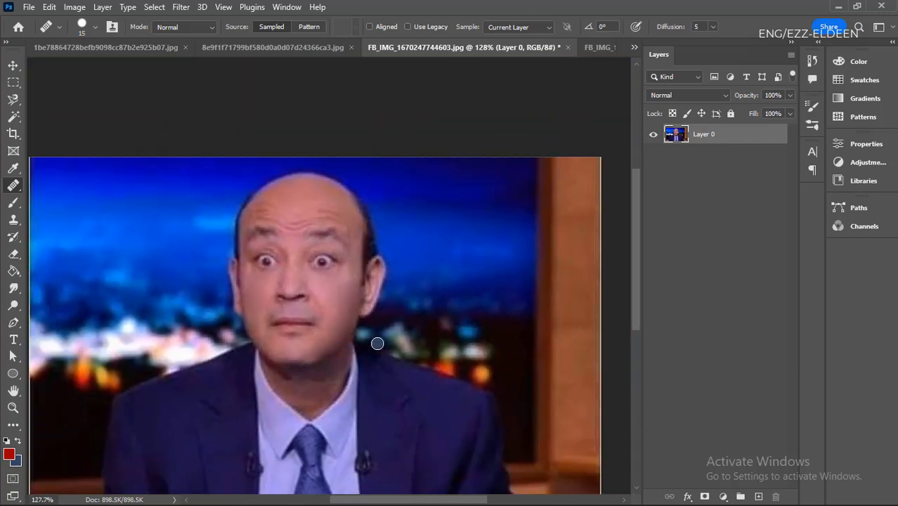
{"action": "key", "text": "v"}
- Examine the retouched cheek, jaw and forehead from close up and at full-picture size
{"action": "scroll", "coordinate": [333, 334], "scroll_direction": "down", "scroll_amount": 2}
{"action": "scroll", "coordinate": [330, 341], "scroll_direction": "up", "scroll_amount": 1}
{"action": "scroll", "coordinate": [330, 344], "scroll_direction": "up", "scroll_amount": 1}
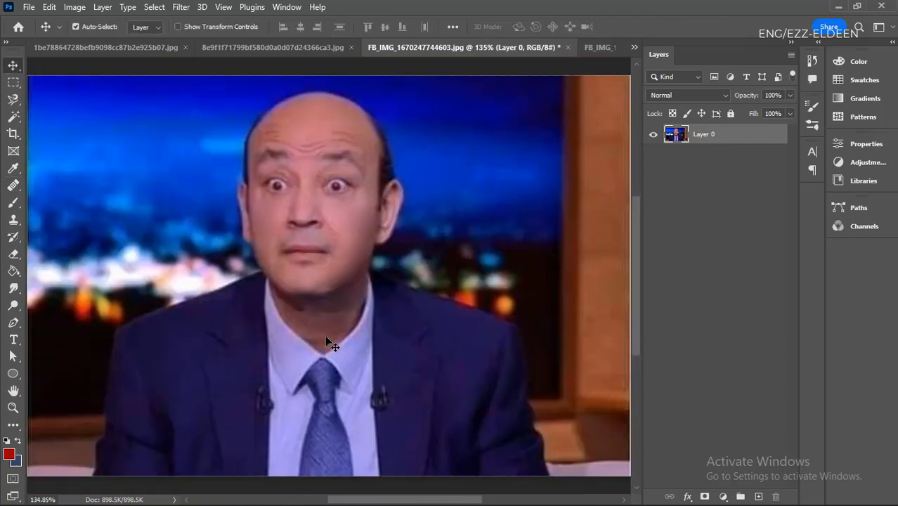
{"action": "scroll", "coordinate": [326, 338], "scroll_direction": "down", "scroll_amount": 1}
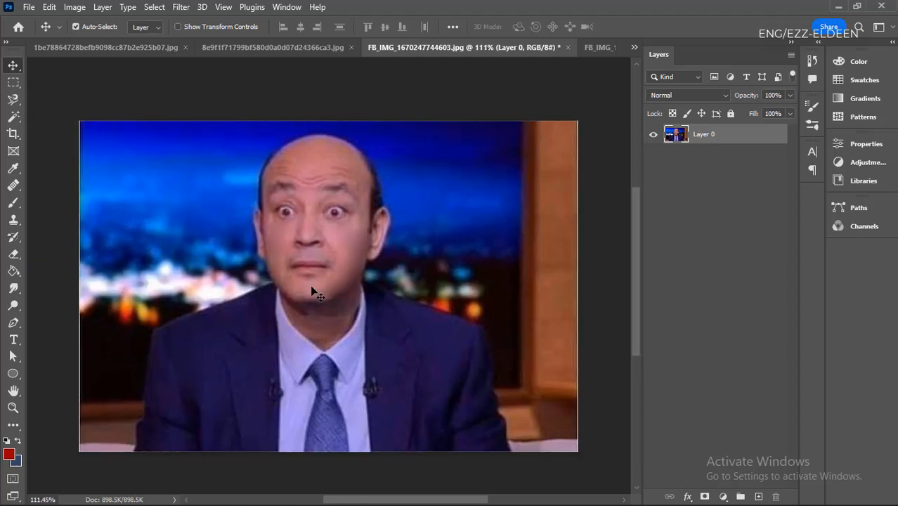
{"action": "scroll", "coordinate": [408, 198], "scroll_direction": "up", "scroll_amount": 1}
{"action": "scroll", "coordinate": [417, 285], "scroll_direction": "down", "scroll_amount": 1}
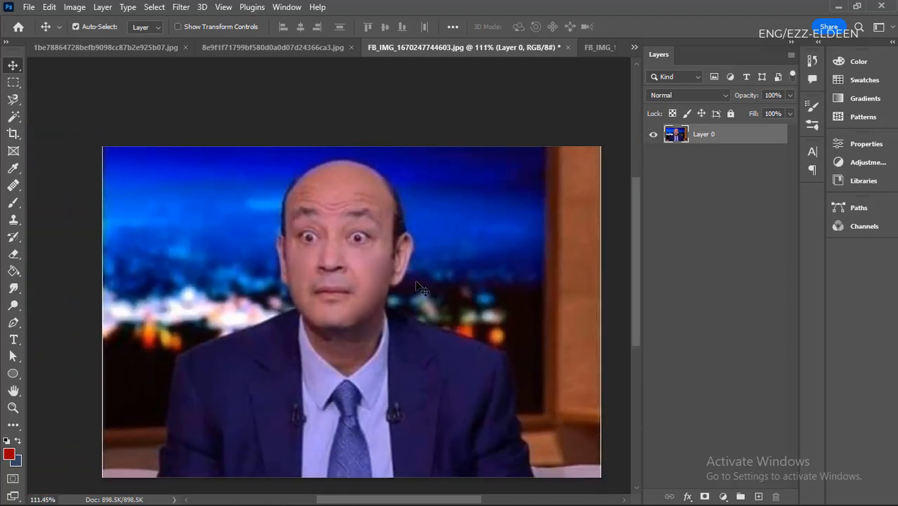
{"action": "scroll", "coordinate": [343, 186], "scroll_direction": "up", "scroll_amount": 3}
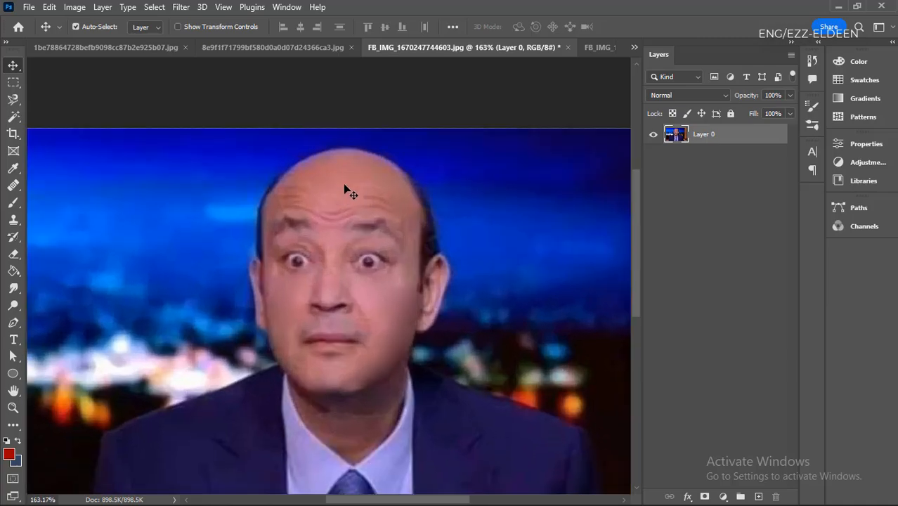
{"action": "scroll", "coordinate": [336, 252], "scroll_direction": "down", "scroll_amount": 1}
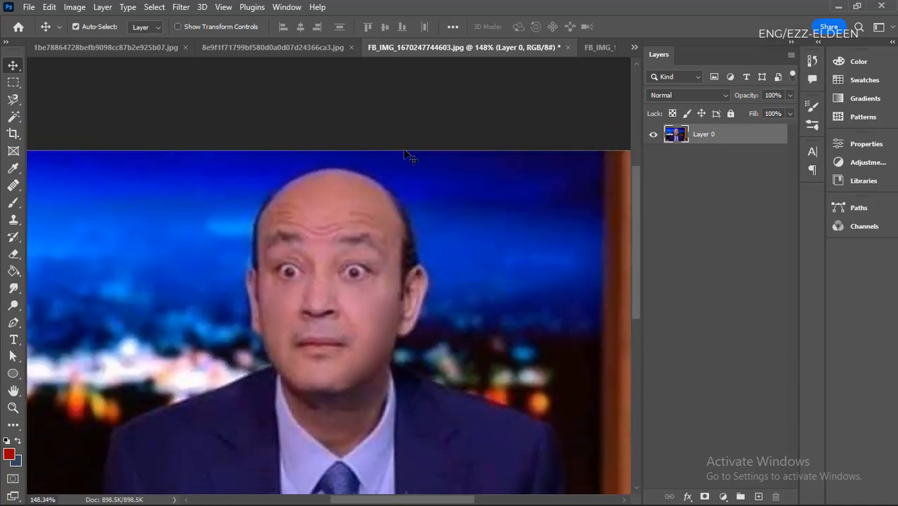
{"action": "scroll", "coordinate": [385, 223], "scroll_direction": "up", "scroll_amount": 3}
{"action": "scroll", "coordinate": [302, 193], "scroll_direction": "down", "scroll_amount": 1}
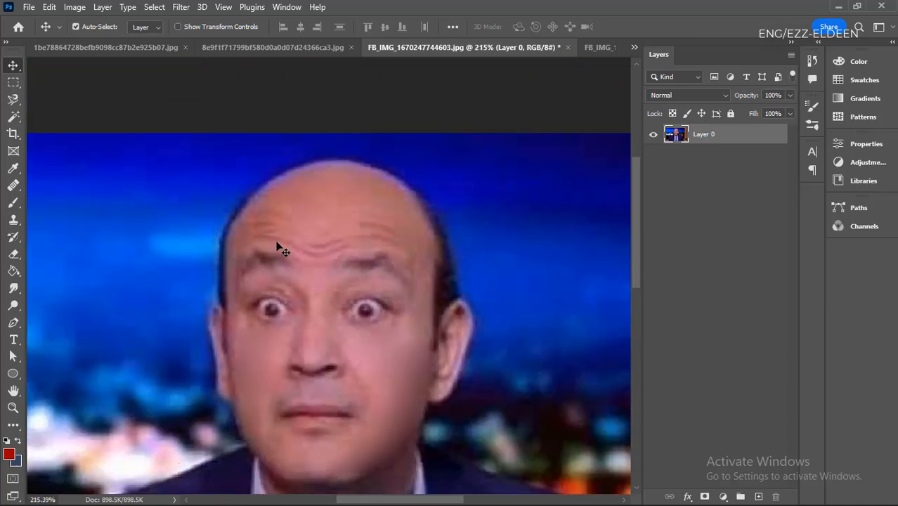
{"action": "scroll", "coordinate": [301, 254], "scroll_direction": "down", "scroll_amount": 1}
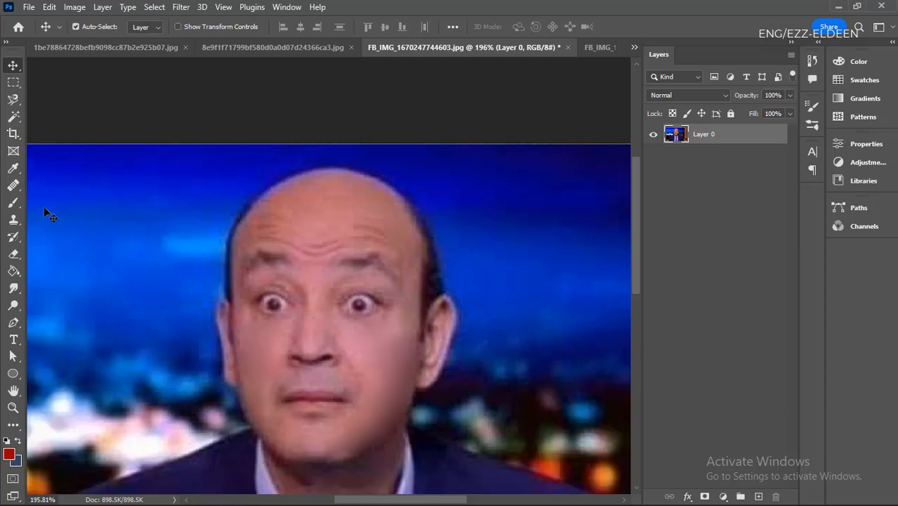
{"action": "scroll", "coordinate": [44, 208], "scroll_direction": "up", "scroll_amount": 1}
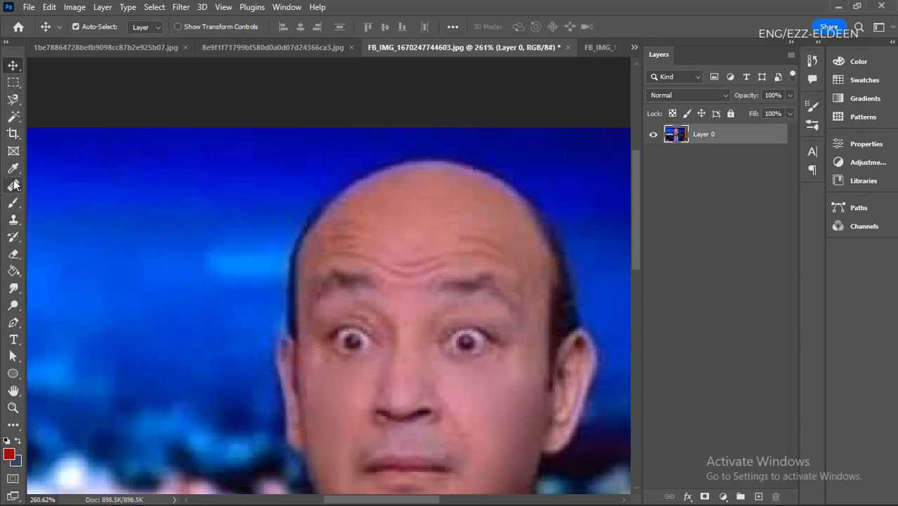
{"action": "scroll", "coordinate": [12, 241], "scroll_direction": "down", "scroll_amount": 4}
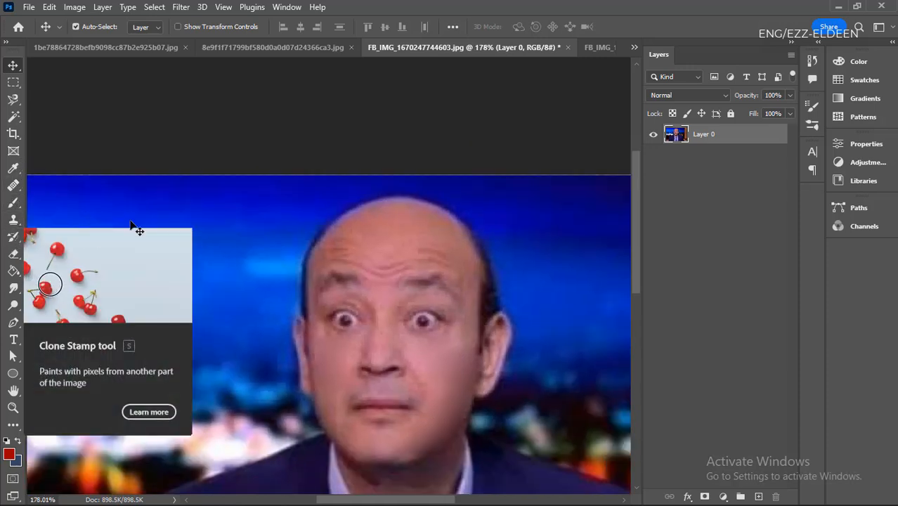
- Try the Clone Stamp tool with a size 25 brush, copying the blue background over both sides of the man's head
{"action": "left_click", "coordinate": [14, 221]}
{"action": "scroll", "coordinate": [154, 328], "scroll_direction": "down", "scroll_amount": 5}
{"action": "scroll", "coordinate": [451, 253], "scroll_direction": "up", "scroll_amount": 5}
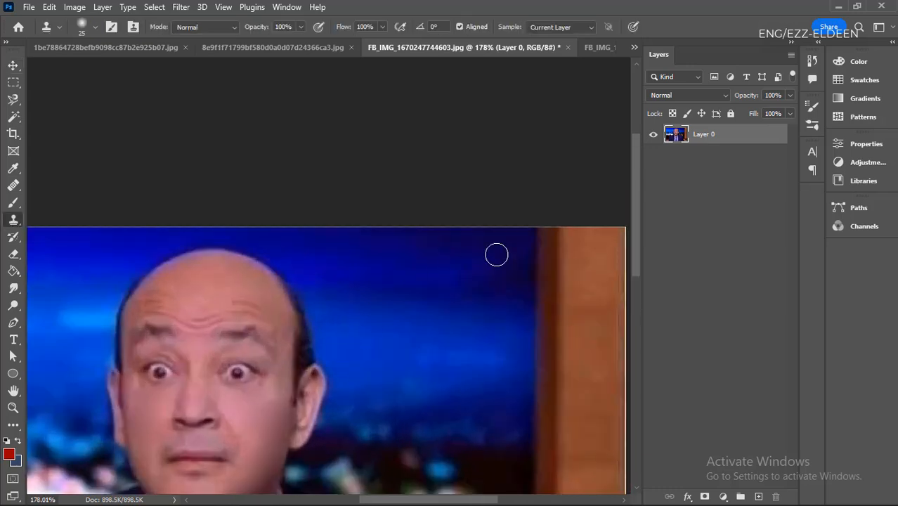
{"action": "scroll", "coordinate": [496, 254], "scroll_direction": "down", "scroll_amount": 5}
{"action": "scroll", "coordinate": [319, 299], "scroll_direction": "up", "scroll_amount": 4}
{"action": "scroll", "coordinate": [318, 301], "scroll_direction": "up", "scroll_amount": 1}
{"action": "left_click", "coordinate": [189, 263], "text": "alt"}
{"action": "mouse_move", "coordinate": [266, 240]}
{"action": "left_mouse_down"}
{"action": "mouse_move", "coordinate": [217, 306]}
{"action": "mouse_move", "coordinate": [289, 244]}
{"action": "mouse_move", "coordinate": [249, 286]}
{"action": "mouse_move", "coordinate": [232, 282]}
{"action": "mouse_move", "coordinate": [247, 257]}
{"action": "mouse_move", "coordinate": [262, 268]}
{"action": "mouse_move", "coordinate": [319, 239]}
{"action": "mouse_move", "coordinate": [252, 250]}
{"action": "left_mouse_up"}
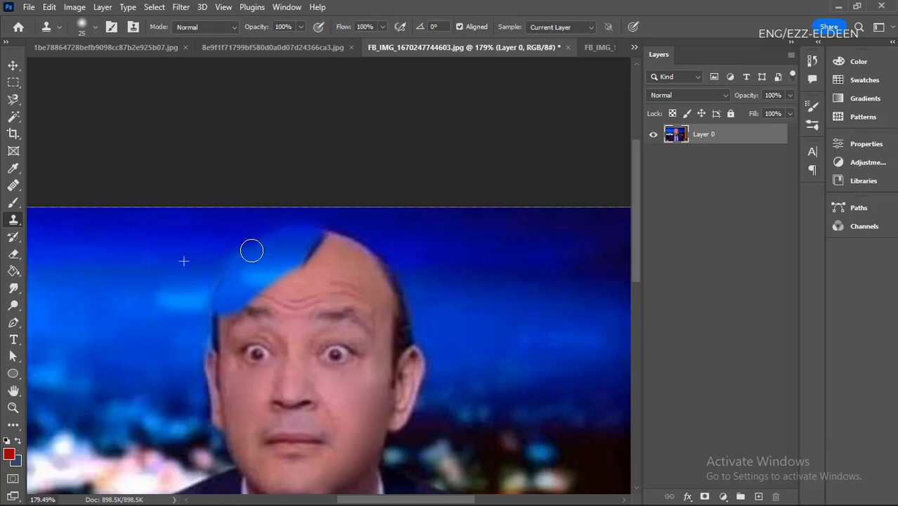
{"action": "mouse_move", "coordinate": [222, 283]}
{"action": "left_mouse_down"}
{"action": "mouse_move", "coordinate": [230, 306]}
{"action": "mouse_move", "coordinate": [220, 330]}
{"action": "mouse_move", "coordinate": [320, 261]}
{"action": "mouse_move", "coordinate": [224, 289]}
{"action": "mouse_move", "coordinate": [330, 244]}
{"action": "left_mouse_up"}
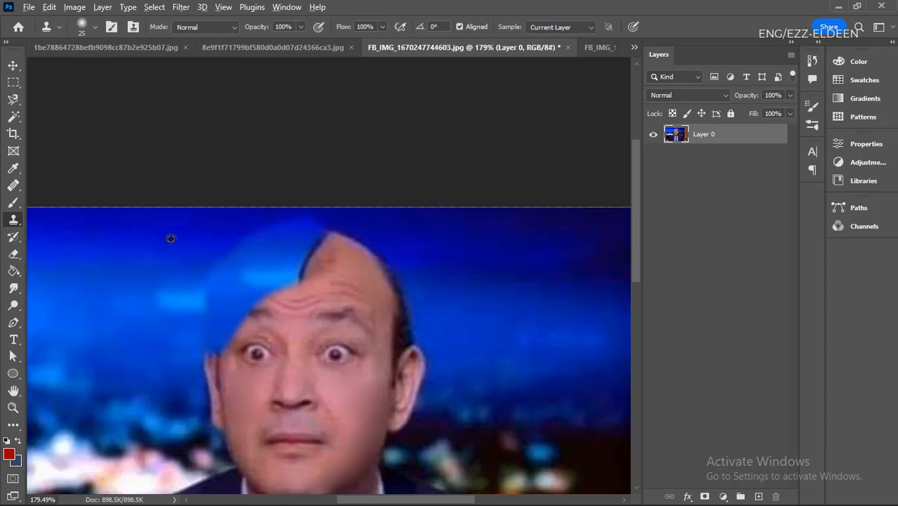
{"action": "left_click", "coordinate": [170, 238], "text": "alt"}
{"action": "mouse_move", "coordinate": [417, 233]}
{"action": "left_mouse_down"}
{"action": "mouse_move", "coordinate": [337, 235]}
{"action": "mouse_move", "coordinate": [362, 239]}
{"action": "mouse_move", "coordinate": [338, 261]}
{"action": "mouse_move", "coordinate": [379, 274]}
{"action": "mouse_move", "coordinate": [387, 262]}
{"action": "mouse_move", "coordinate": [406, 298]}
{"action": "left_mouse_up"}
- Inspect the cloned patches on the man's head and undo all the clone strokes
{"action": "scroll", "coordinate": [311, 286], "scroll_direction": "down", "scroll_amount": 4}
{"action": "key", "text": "v"}
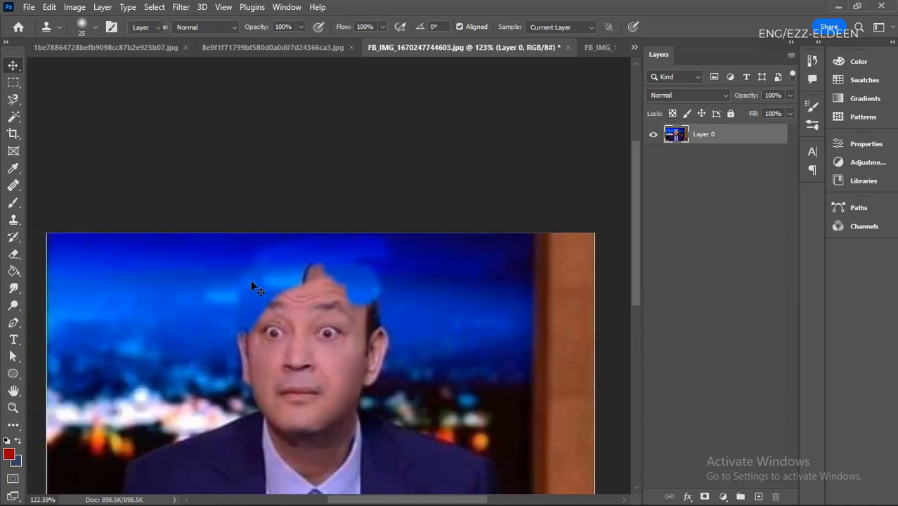
{"action": "scroll", "coordinate": [251, 280], "scroll_direction": "down", "scroll_amount": 6}
{"action": "scroll", "coordinate": [302, 314], "scroll_direction": "up", "scroll_amount": 6}
{"action": "scroll", "coordinate": [188, 281], "scroll_direction": "up", "scroll_amount": 6}
{"action": "scroll", "coordinate": [345, 280], "scroll_direction": "down", "scroll_amount": 1}
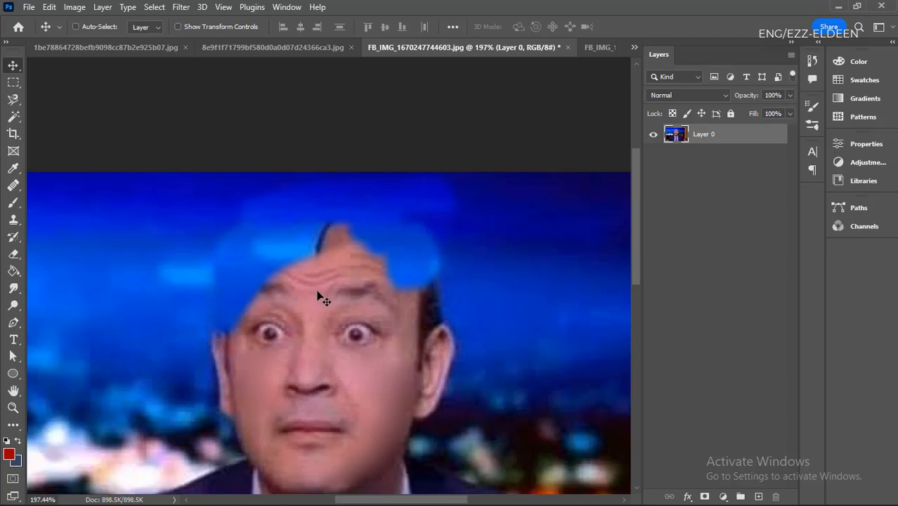
{"action": "key", "text": "ctrl+z"}
{"action": "scroll", "coordinate": [264, 285], "scroll_direction": "down", "scroll_amount": 12}
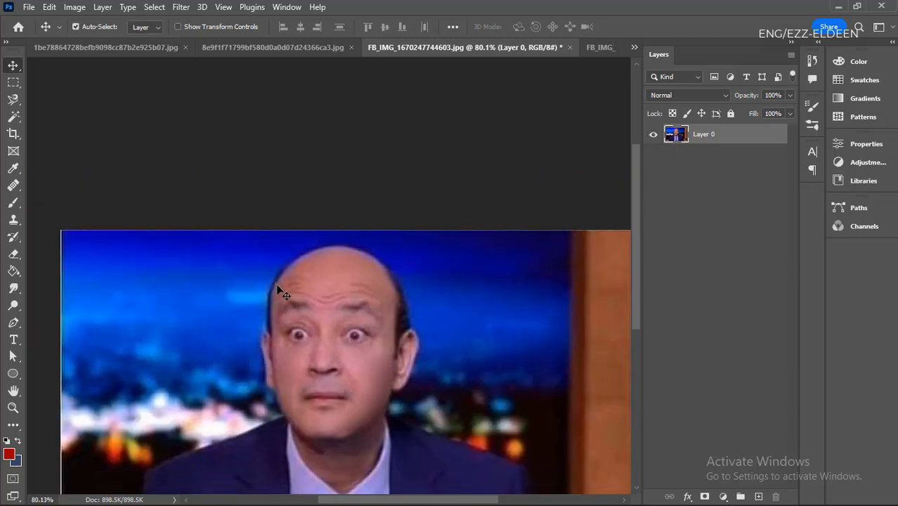
{"action": "scroll", "coordinate": [349, 362], "scroll_direction": "up", "scroll_amount": 5}
{"action": "scroll", "coordinate": [349, 362], "scroll_direction": "up", "scroll_amount": 3}
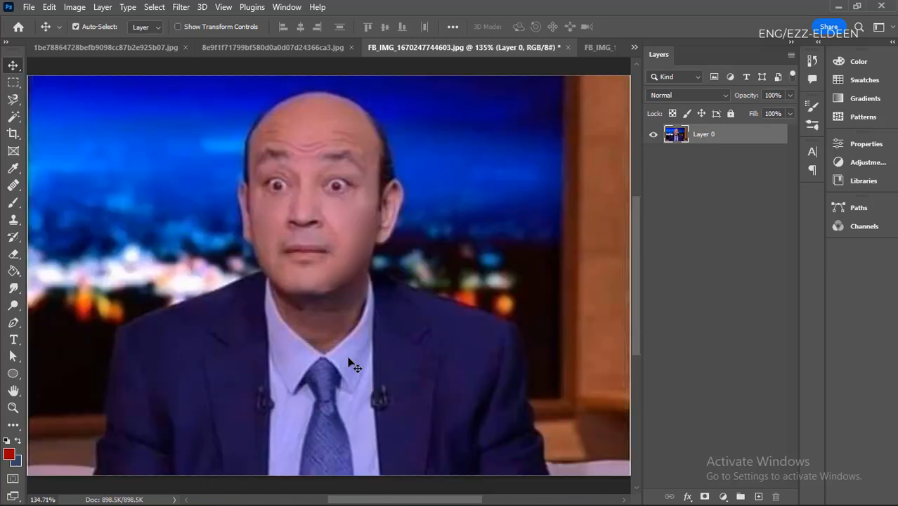
- Clone the blue background over the side of the man's forehead with the size 25 Clone Stamp, undoing the stray spot on the nose
{"action": "left_click", "coordinate": [13, 227]}
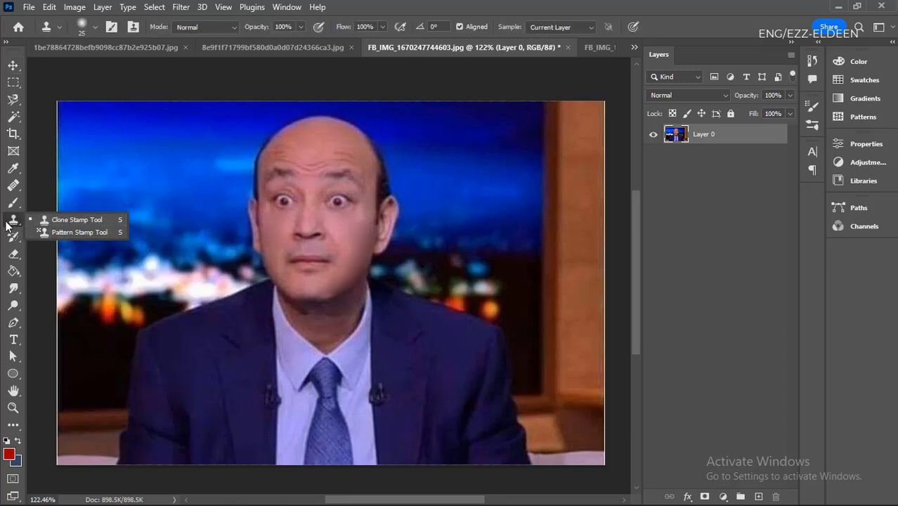
{"action": "left_click", "coordinate": [12, 225]}
{"action": "key", "text": "ctrl+z"}
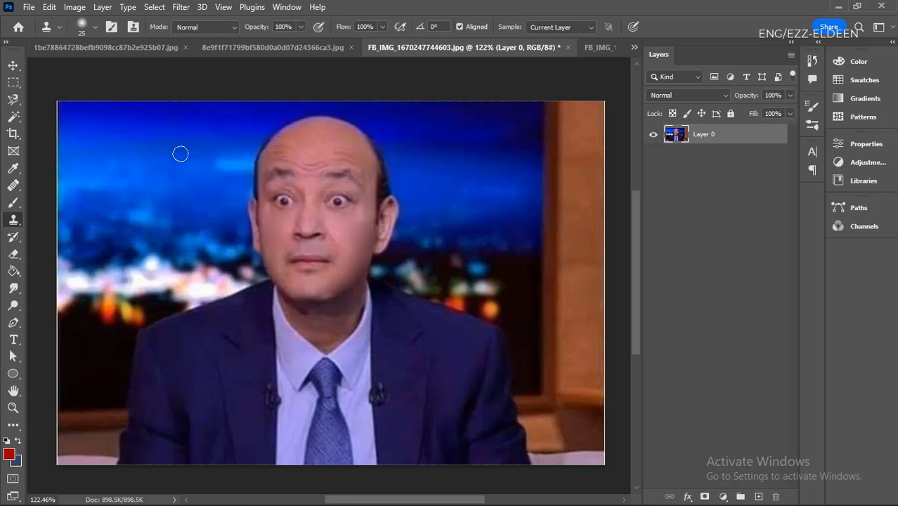
{"action": "mouse_move", "coordinate": [257, 141]}
{"action": "left_mouse_down"}
{"action": "mouse_move", "coordinate": [253, 177]}
{"action": "mouse_move", "coordinate": [269, 133]}
{"action": "mouse_move", "coordinate": [260, 165]}
{"action": "mouse_move", "coordinate": [264, 151]}
{"action": "left_mouse_up"}
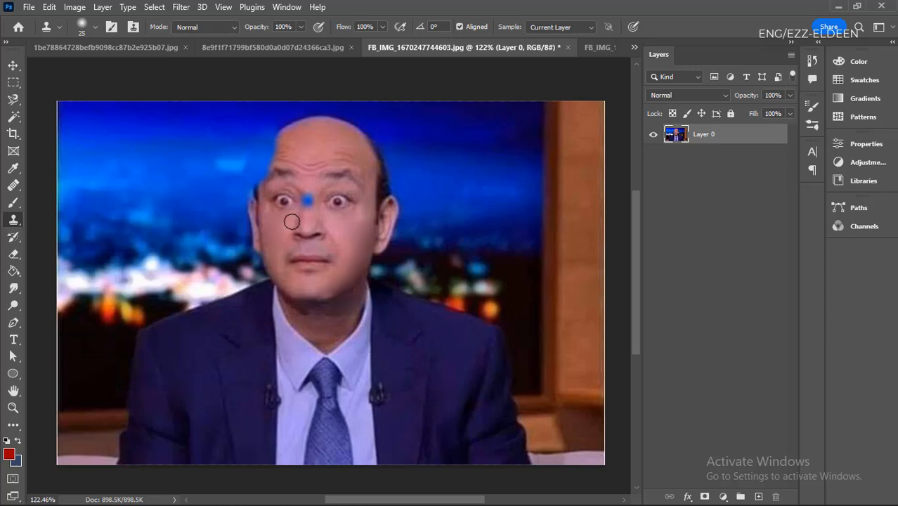
{"action": "key", "text": "v"}
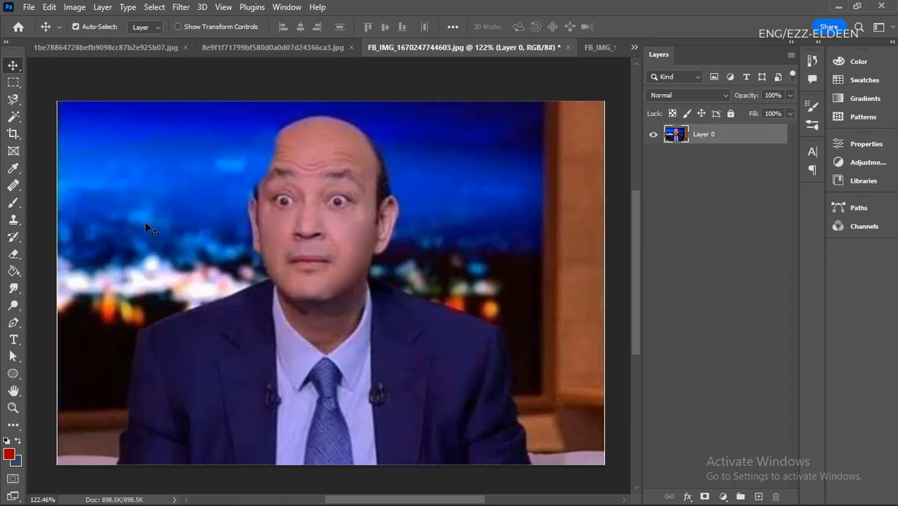
- Choose the Hard Round preset from General Brushes for the Brush tool after looking through the brush folders
{"action": "left_click", "coordinate": [17, 203]}
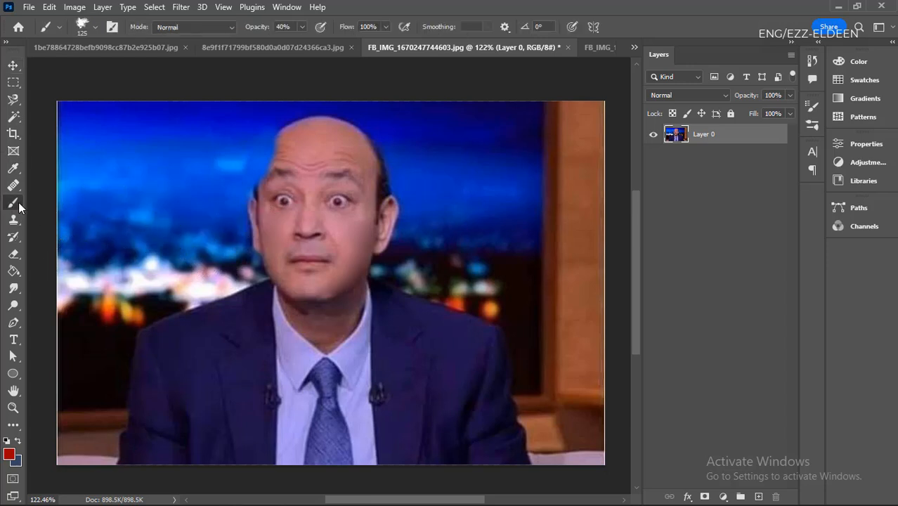
{"action": "left_click", "coordinate": [95, 28]}
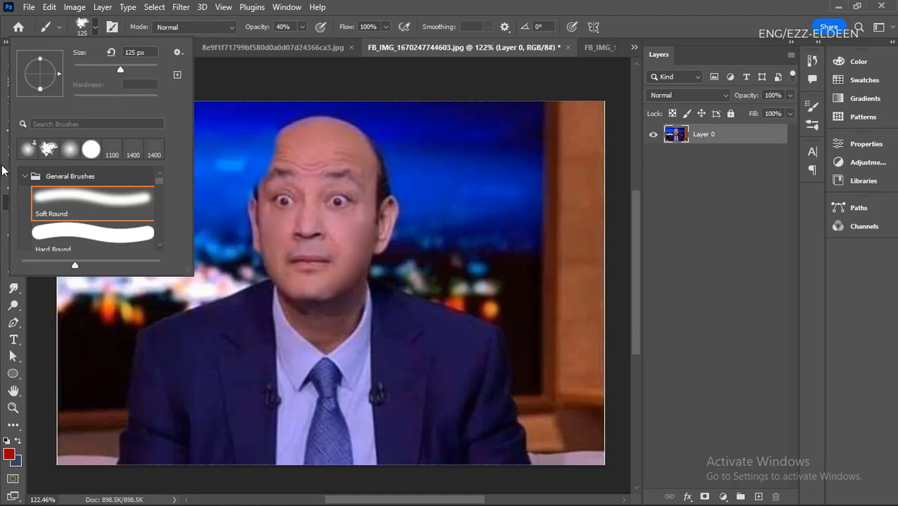
{"action": "left_click", "coordinate": [24, 176]}
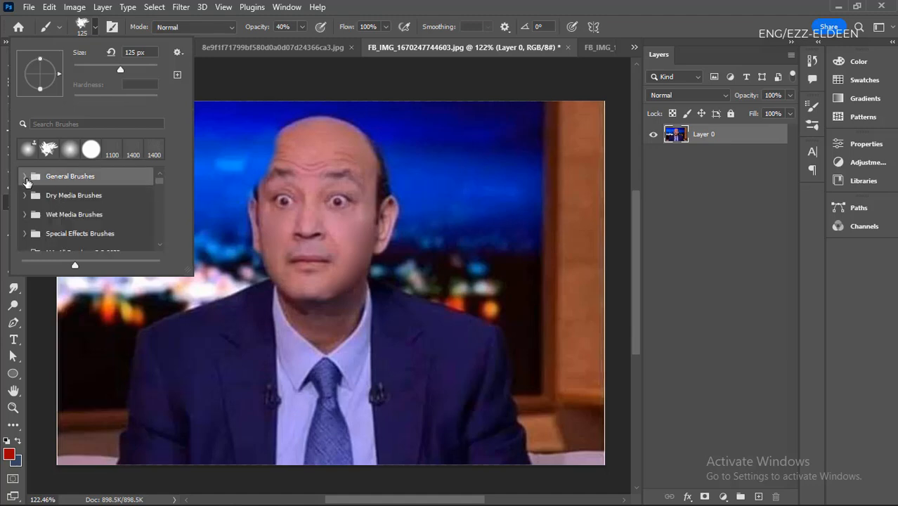
{"action": "scroll", "coordinate": [66, 207], "scroll_direction": "down", "scroll_amount": 5}
{"action": "scroll", "coordinate": [42, 224], "scroll_direction": "up", "scroll_amount": 4}
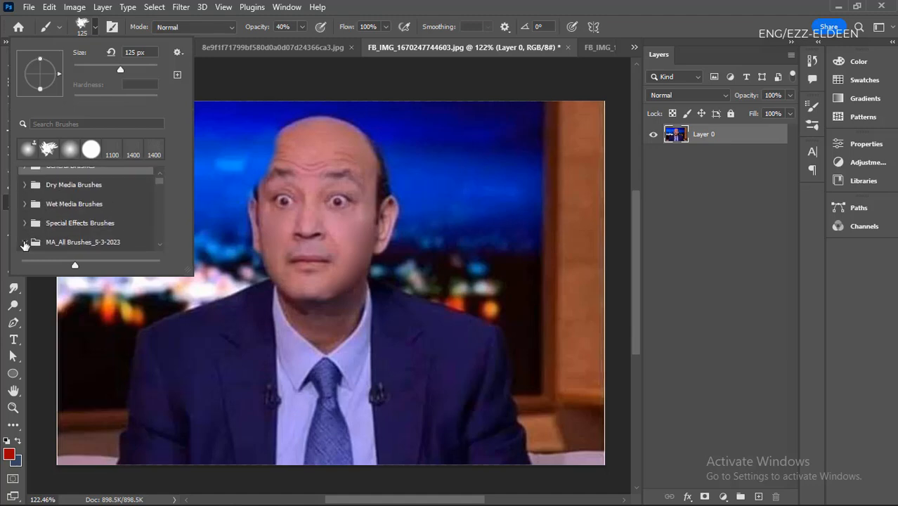
{"action": "scroll", "coordinate": [75, 220], "scroll_direction": "up", "scroll_amount": 1}
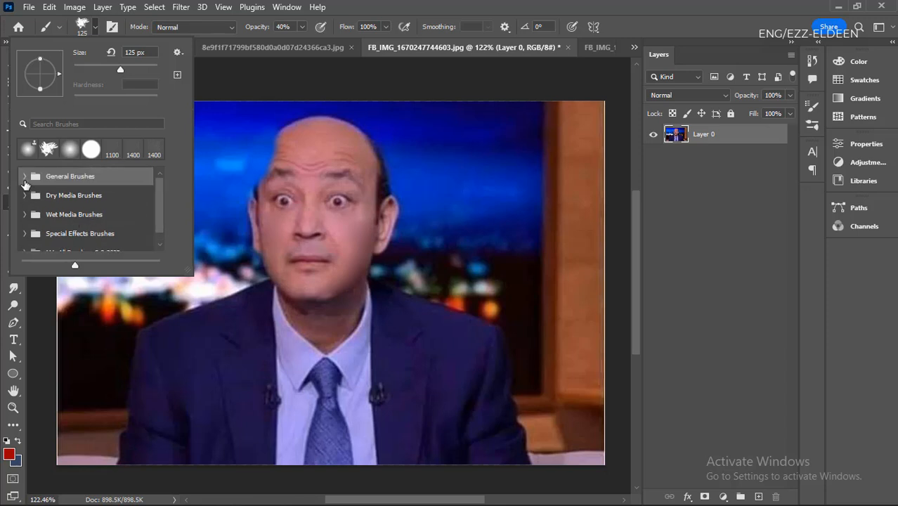
{"action": "left_click", "coordinate": [23, 180]}
{"action": "scroll", "coordinate": [94, 204], "scroll_direction": "down", "scroll_amount": 1}
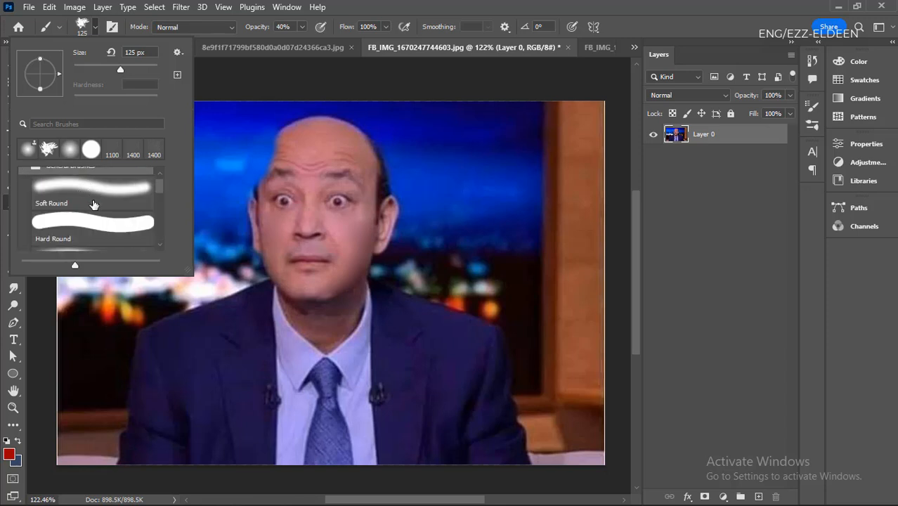
{"action": "scroll", "coordinate": [107, 204], "scroll_direction": "down", "scroll_amount": 1}
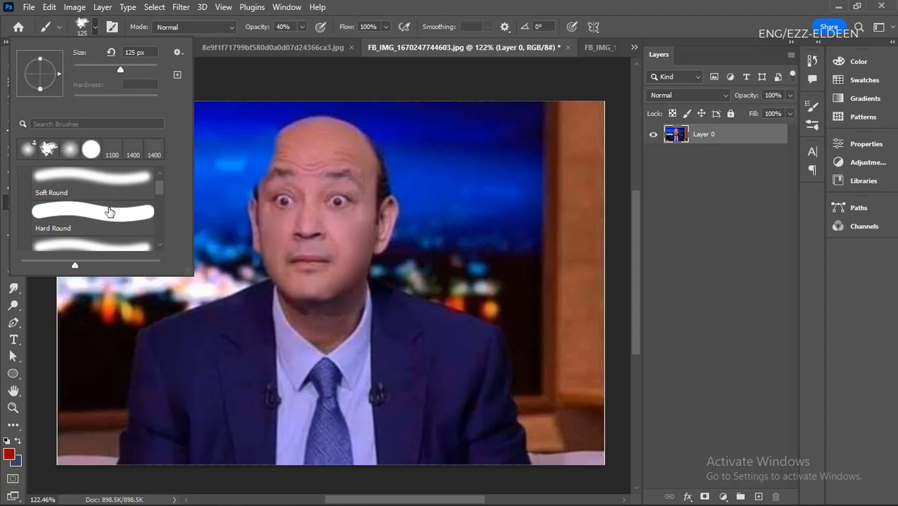
{"action": "left_click", "coordinate": [109, 212]}
{"action": "left_click", "coordinate": [93, 30]}
- Paint red over the man's face at 40% opacity, and cover the whole picture with one dab of a greatly enlarged brush
{"action": "scroll", "coordinate": [154, 214], "scroll_direction": "down", "scroll_amount": 3}
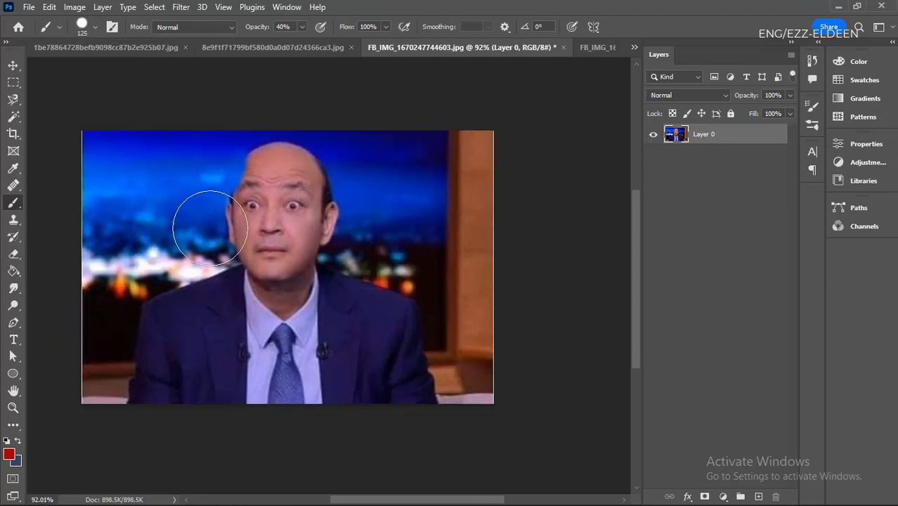
{"action": "scroll", "coordinate": [239, 211], "scroll_direction": "up", "scroll_amount": 3}
{"action": "mouse_move", "coordinate": [281, 192]}
{"action": "left_mouse_down"}
{"action": "mouse_move", "coordinate": [218, 265]}
{"action": "mouse_move", "coordinate": [306, 214]}
{"action": "mouse_move", "coordinate": [293, 244]}
{"action": "mouse_move", "coordinate": [231, 234]}
{"action": "mouse_move", "coordinate": [295, 242]}
{"action": "mouse_move", "coordinate": [255, 231]}
{"action": "left_mouse_up"}
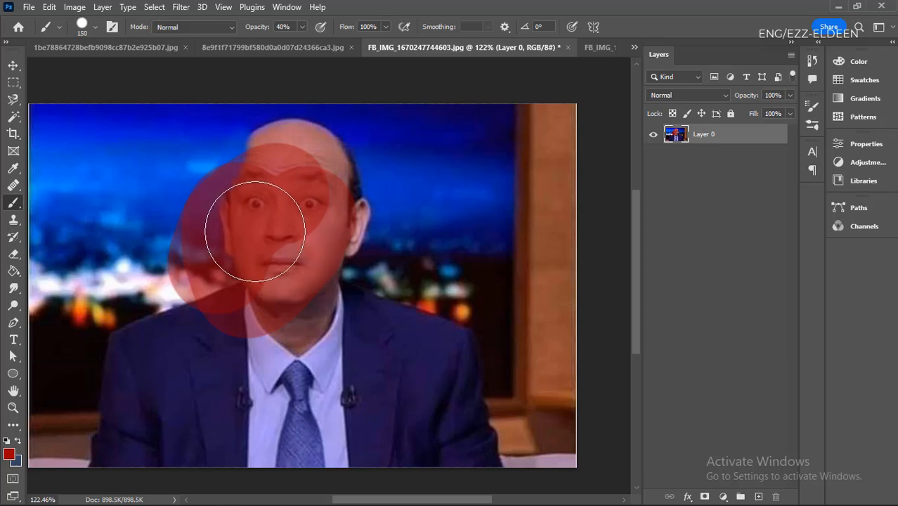
{"action": "key", "text": "bracketright"}
{"action": "key", "text": "bracketright"}
{"action": "key", "text": "bracketright"}
{"action": "key", "text": "bracketright"}
{"action": "key", "text": "bracketright"}
{"action": "key", "text": "bracketright"}
{"action": "key", "text": "bracketright"}
{"action": "key", "text": "bracketright"}
{"action": "key", "text": "bracketright"}
{"action": "left_click", "coordinate": [298, 263]}
- Shrink the brush and paint further red strokes over the man's suit and collar, reducing the brush size to 90
{"action": "key", "text": "bracketleft"}
{"action": "key", "text": "bracketleft"}
{"action": "key", "text": "bracketleft"}
{"action": "key", "text": "bracketleft"}
{"action": "key", "text": "bracketleft"}
{"action": "key", "text": "bracketleft"}
{"action": "key", "text": "bracketleft"}
{"action": "key", "text": "bracketleft"}
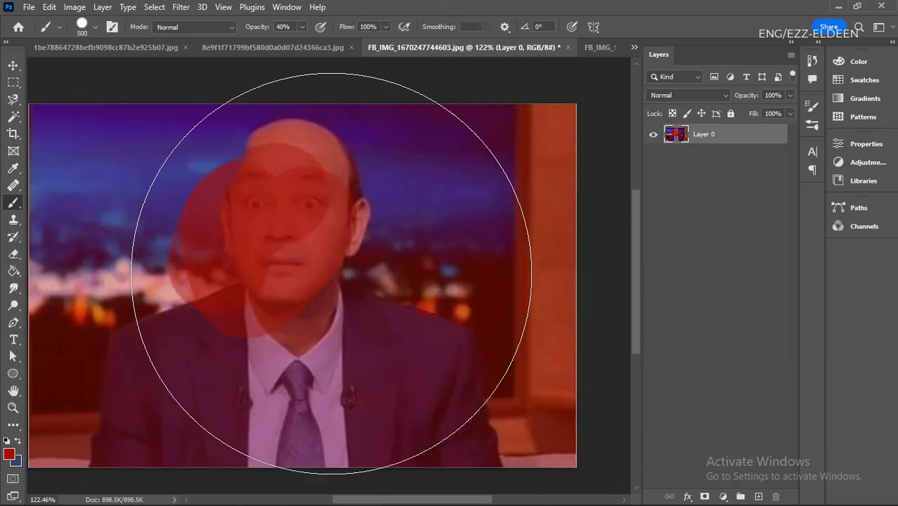
{"action": "mouse_move", "coordinate": [361, 331]}
{"action": "left_mouse_down"}
{"action": "mouse_move", "coordinate": [408, 400]}
{"action": "mouse_move", "coordinate": [419, 381]}
{"action": "mouse_move", "coordinate": [416, 412]}
{"action": "mouse_move", "coordinate": [411, 346]}
{"action": "mouse_move", "coordinate": [386, 327]}
{"action": "mouse_move", "coordinate": [328, 365]}
{"action": "left_mouse_up"}
{"action": "key", "text": "bracketleft"}
{"action": "key", "text": "bracketleft"}
{"action": "key", "text": "bracketleft"}
- Switch to the FB_IMG_1689750787967.jpg document and activate the Move tool
{"action": "left_click", "coordinate": [249, 42]}
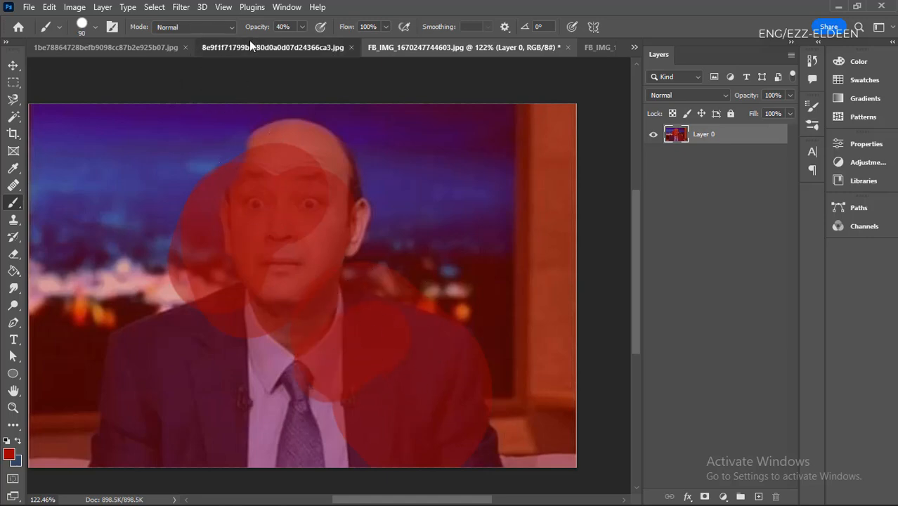
{"action": "left_click", "coordinate": [498, 46]}
{"action": "left_click", "coordinate": [586, 47]}
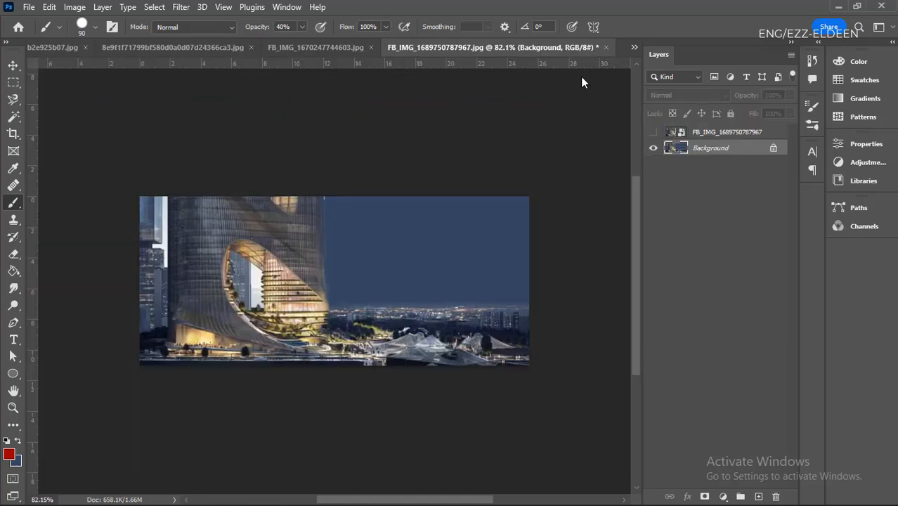
{"action": "key", "text": "v"}
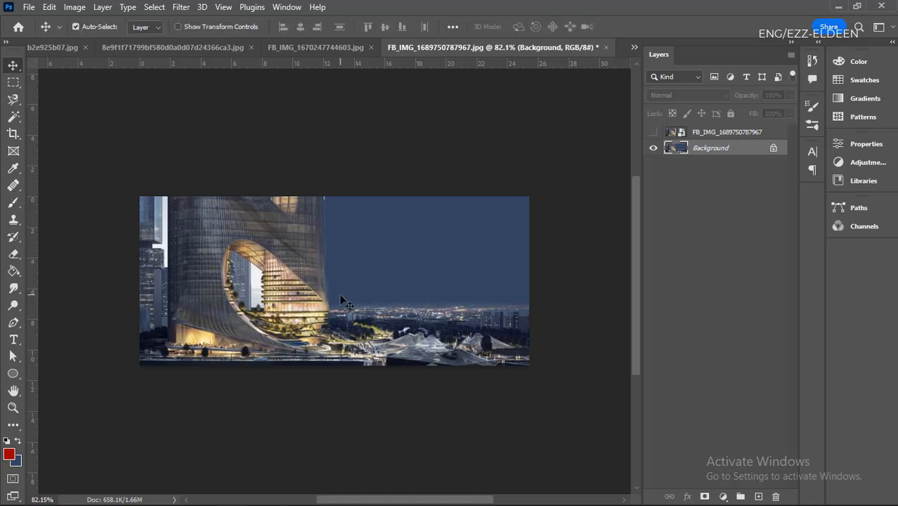
{"action": "scroll", "coordinate": [340, 300], "scroll_direction": "up", "scroll_amount": 2}
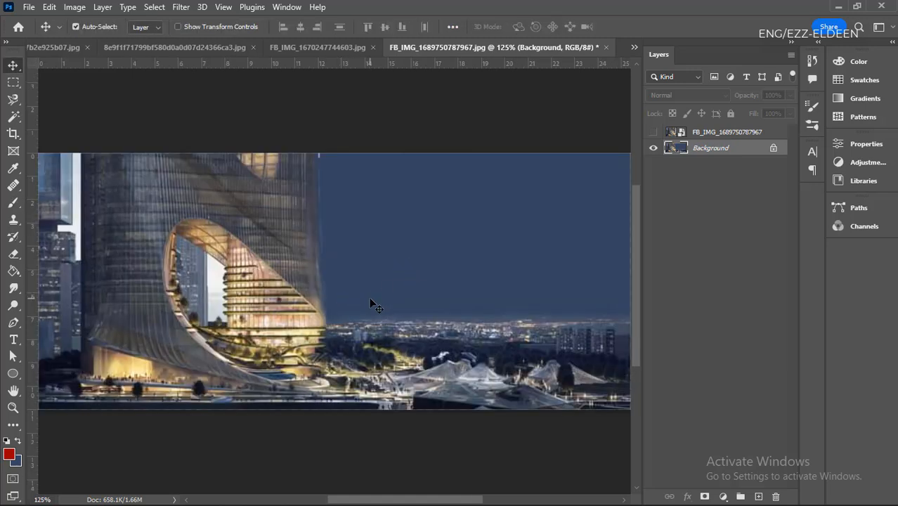